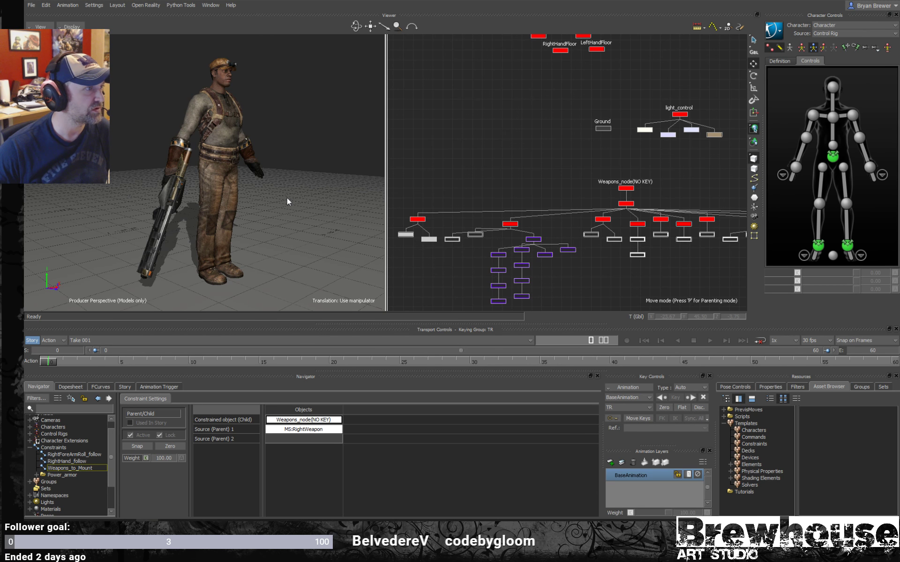
# - Inspect the character and the weapon in its hand in a single perspective view, and select the Weapons_to_Mount constraint
pyautogui.keyDown('ctrl'); pyautogui.keyDown('shift'); pyautogui.moveTo(287, 198); pyautogui.dragTo(303, 199); pyautogui.keyUp('shift'); pyautogui.keyUp('ctrl')
pyautogui.hotkey('ctrl', '1')
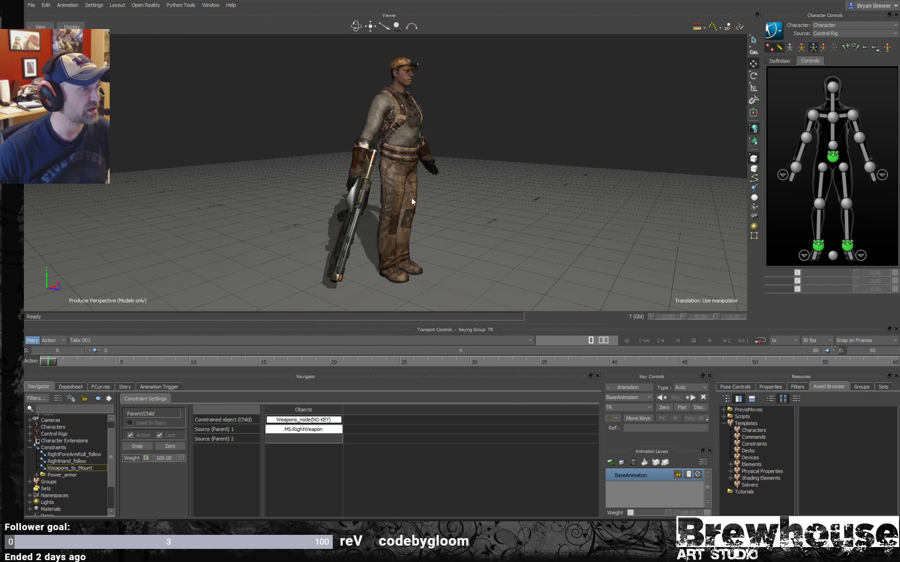
pyautogui.keyDown('ctrl'); pyautogui.keyDown('shift'); pyautogui.moveTo(412, 199); pyautogui.dragTo(482, 170); pyautogui.keyUp('shift'); pyautogui.keyUp('ctrl')
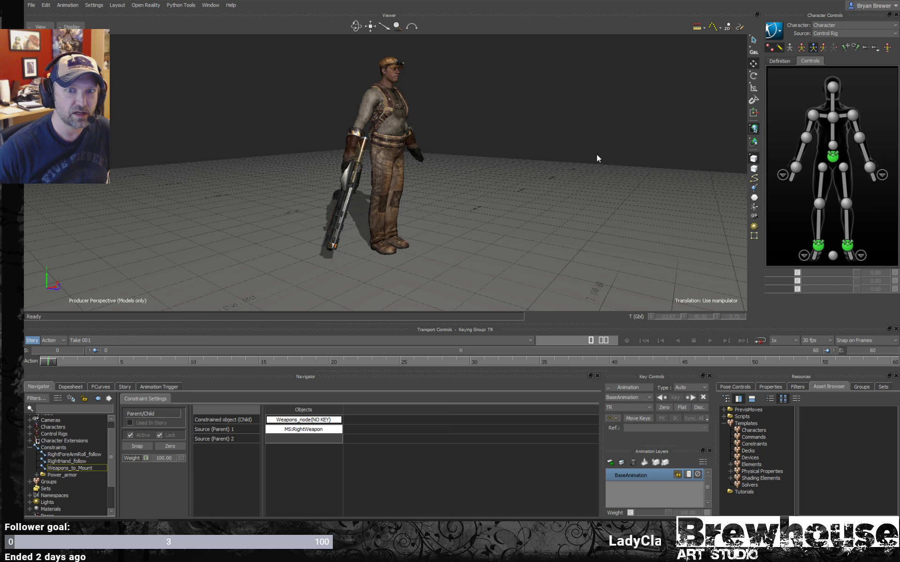
pyautogui.keyDown('ctrl'); pyautogui.keyDown('shift'); pyautogui.moveTo(443, 147); pyautogui.dragTo(508, 156); pyautogui.keyUp('shift'); pyautogui.keyUp('ctrl')
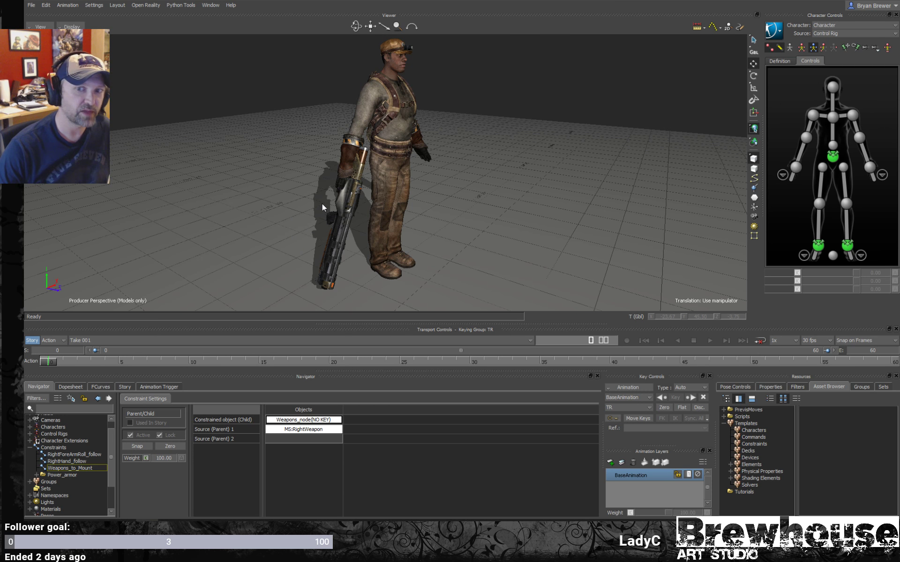
pyautogui.keyDown('ctrl'); pyautogui.keyDown('shift'); pyautogui.moveTo(350, 216); pyautogui.dragTo(406, 202); pyautogui.keyUp('shift'); pyautogui.keyUp('ctrl')
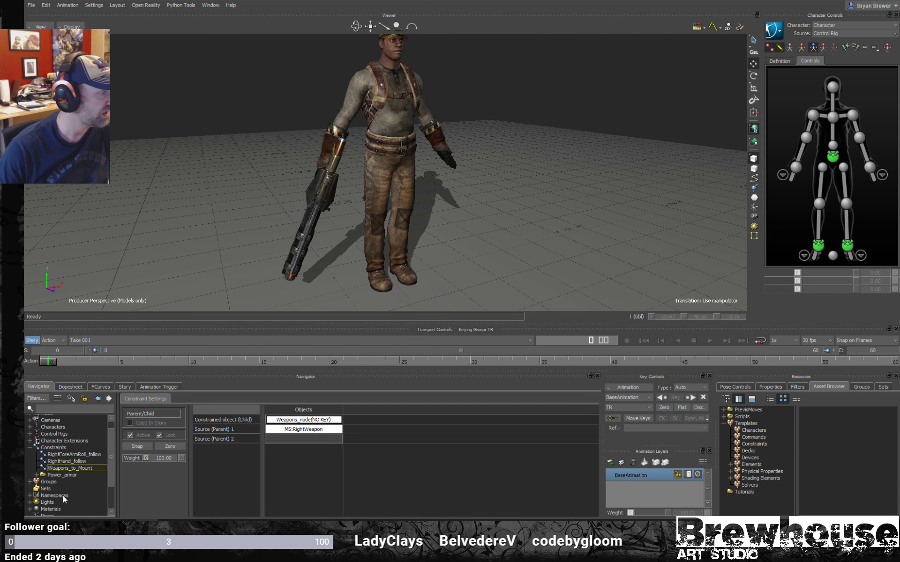
pyautogui.click(52, 448)
pyautogui.click(66, 468)
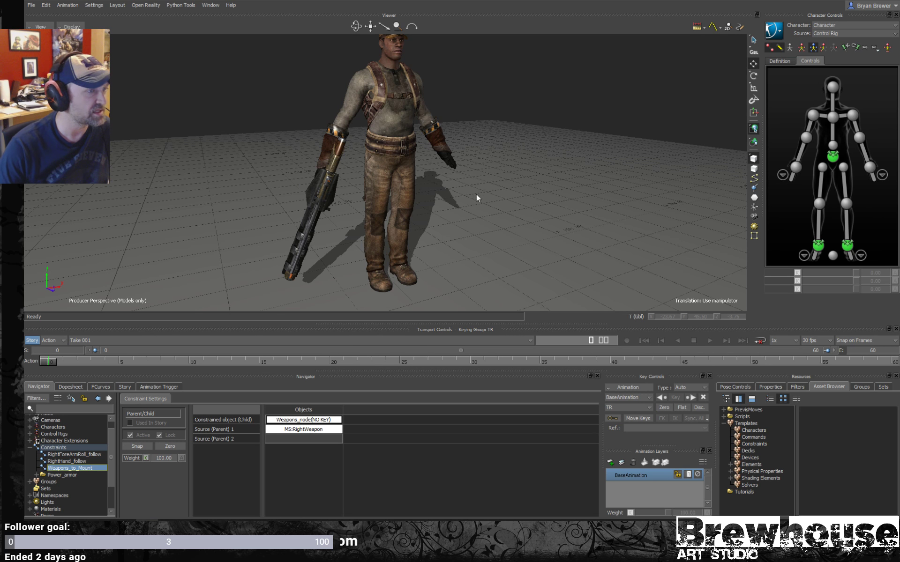
# - Try moving the MS:RightWeapon node forward along Z in the split perspective and schematic view, and undo the move
pyautogui.hotkey('ctrl', 'w')
pyautogui.hotkey('ctrl', 'e')
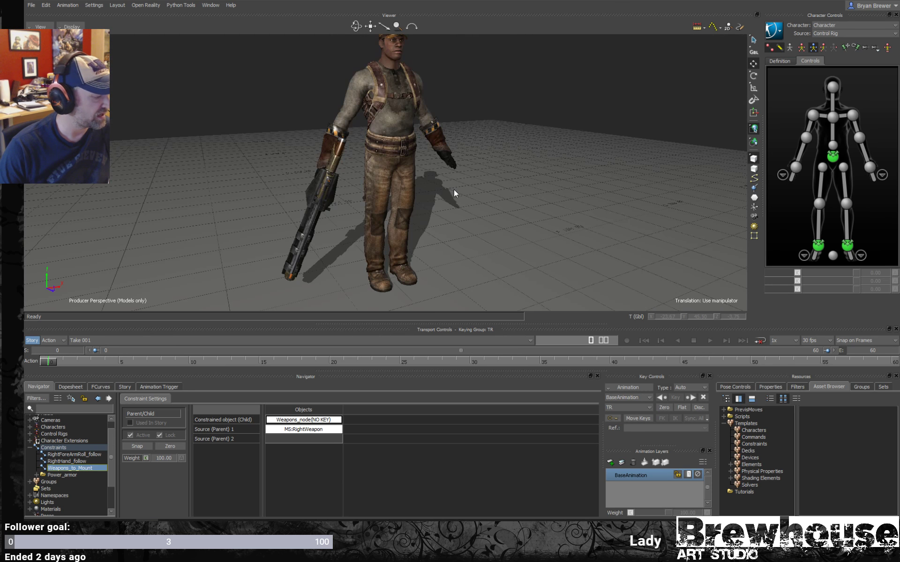
pyautogui.hotkey('ctrl', '2')
pyautogui.keyDown('ctrl'); pyautogui.moveTo(608, 188); pyautogui.dragTo(681, 183); pyautogui.keyUp('ctrl')
pyautogui.keyDown('shift'); pyautogui.moveTo(549, 195); pyautogui.dragTo(512, 248); pyautogui.keyUp('shift')
pyautogui.keyDown('shift'); pyautogui.moveTo(479, 184); pyautogui.dragTo(607, 185); pyautogui.keyUp('shift')
pyautogui.keyDown('ctrl'); pyautogui.keyDown('shift'); pyautogui.moveTo(340, 194); pyautogui.dragTo(273, 196); pyautogui.keyUp('shift'); pyautogui.keyUp('ctrl')
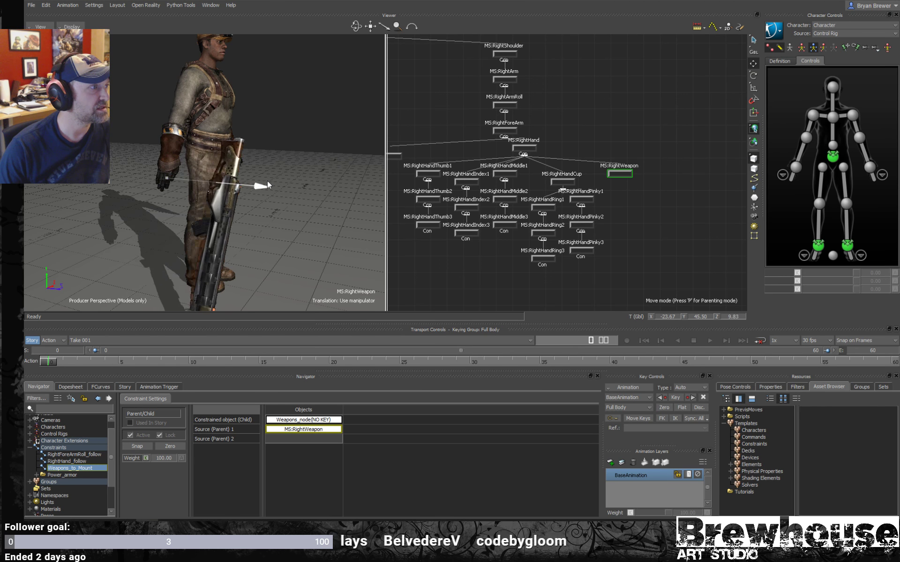
pyautogui.moveTo(213, 182); pyautogui.dragTo(318, 190)
pyautogui.hotkey('ctrl', 'z')
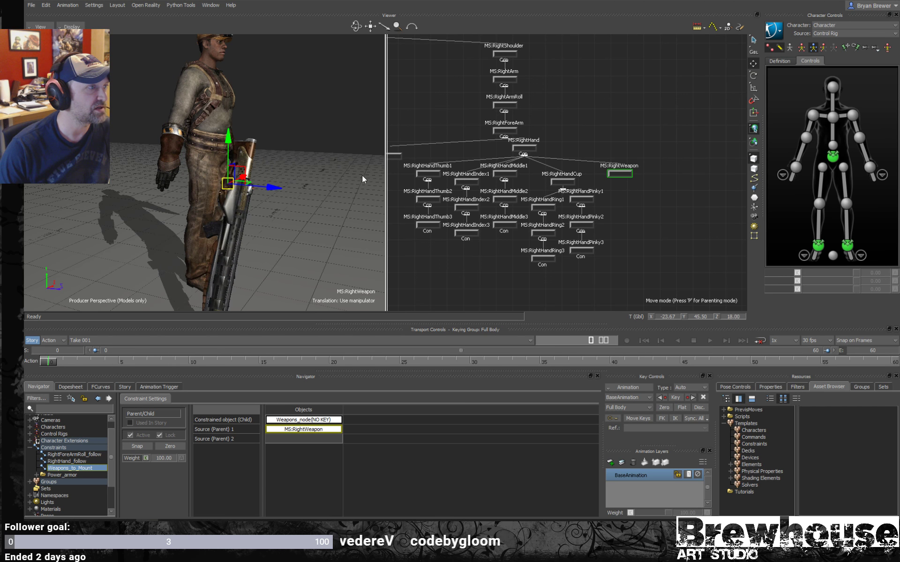
# - Try rotating the character's right shoulder effector to test the weapon attachment, and undo the rotation
pyautogui.click(812, 115)
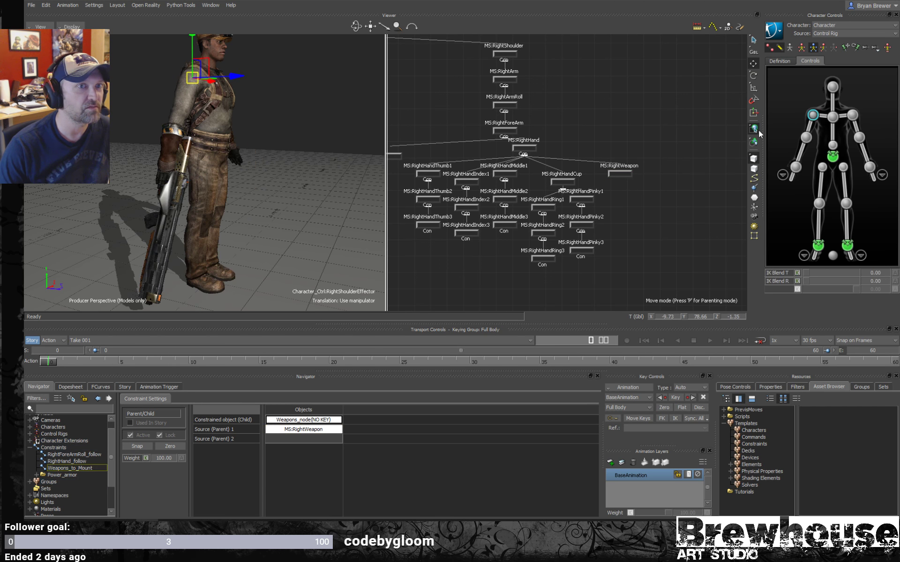
pyautogui.press('e')
pyautogui.moveTo(153, 127); pyautogui.dragTo(131, 93)
pyautogui.hotkey('ctrl', 'z')
pyautogui.keyDown('alt'); pyautogui.moveTo(199, 201); pyautogui.dragTo(231, 201, button='right'); pyautogui.keyUp('alt')
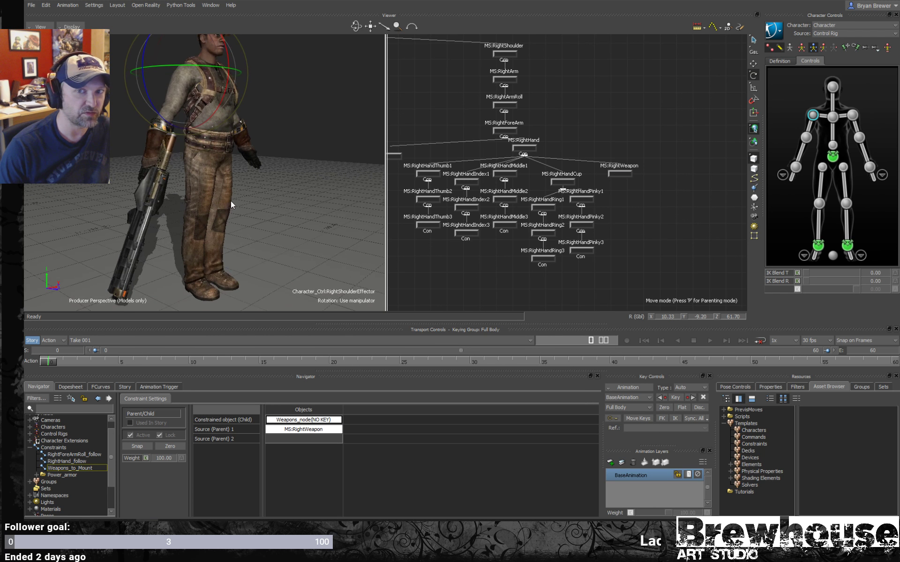
pyautogui.keyDown('alt'); pyautogui.moveTo(230, 200); pyautogui.dragTo(253, 205); pyautogui.keyUp('alt')
pyautogui.keyDown('alt'); pyautogui.moveTo(253, 205); pyautogui.dragTo(222, 203, button='right'); pyautogui.keyUp('alt')
pyautogui.keyDown('alt'); pyautogui.moveTo(222, 202); pyautogui.dragTo(244, 179); pyautogui.keyUp('alt')
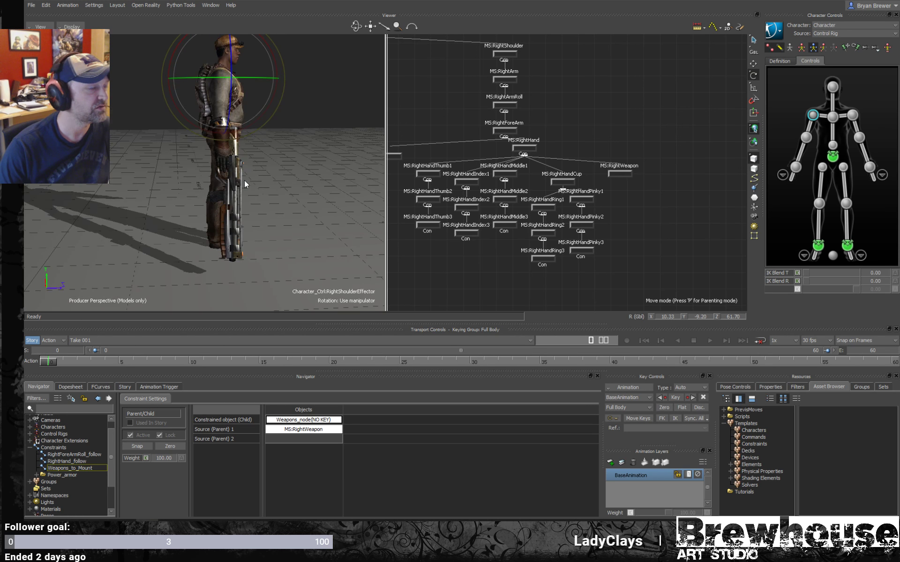
# - Deactivate the Weapons_to_Mount parent/child constraint
pyautogui.keyDown('alt'); pyautogui.moveTo(612, 190); pyautogui.dragTo(514, 201, button='right'); pyautogui.keyUp('alt')
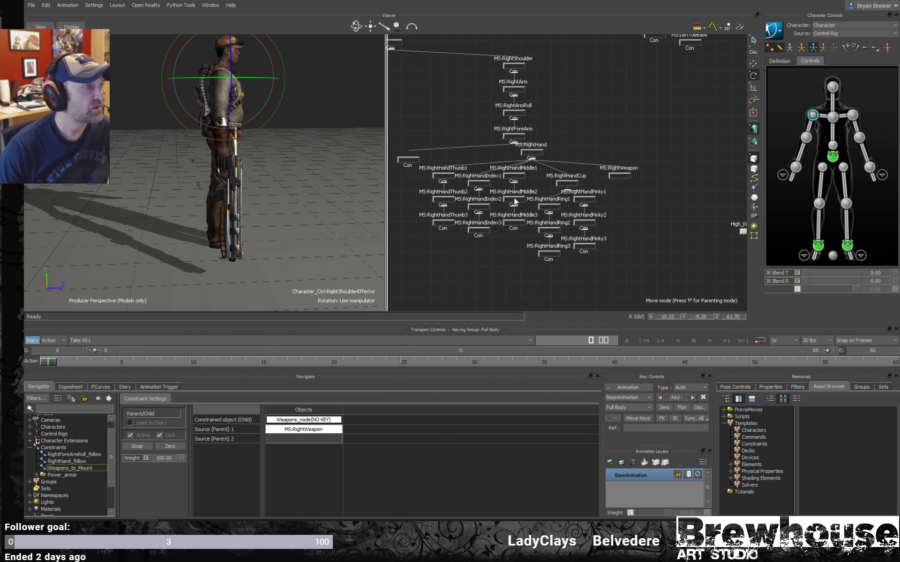
pyautogui.keyDown('alt'); pyautogui.moveTo(298, 216); pyautogui.dragTo(263, 221, button='right'); pyautogui.keyUp('alt')
pyautogui.keyDown('alt'); pyautogui.moveTo(263, 220); pyautogui.dragTo(353, 191); pyautogui.keyUp('alt')
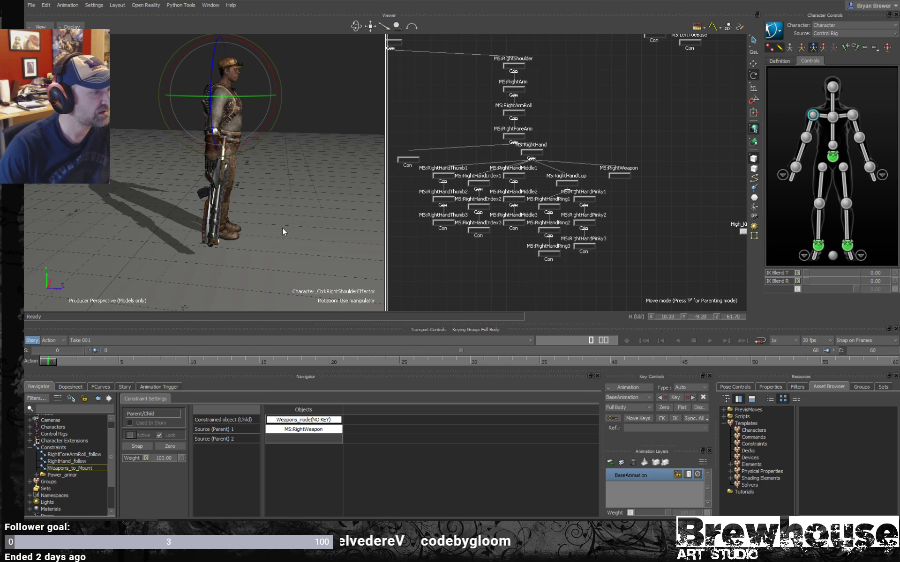
# - Try moving Weapons_node(NO KEY) forward along Z, away from the hand, and undo the move
pyautogui.keyDown('shift'); pyautogui.moveTo(602, 199); pyautogui.dragTo(408, 203); pyautogui.keyUp('shift')
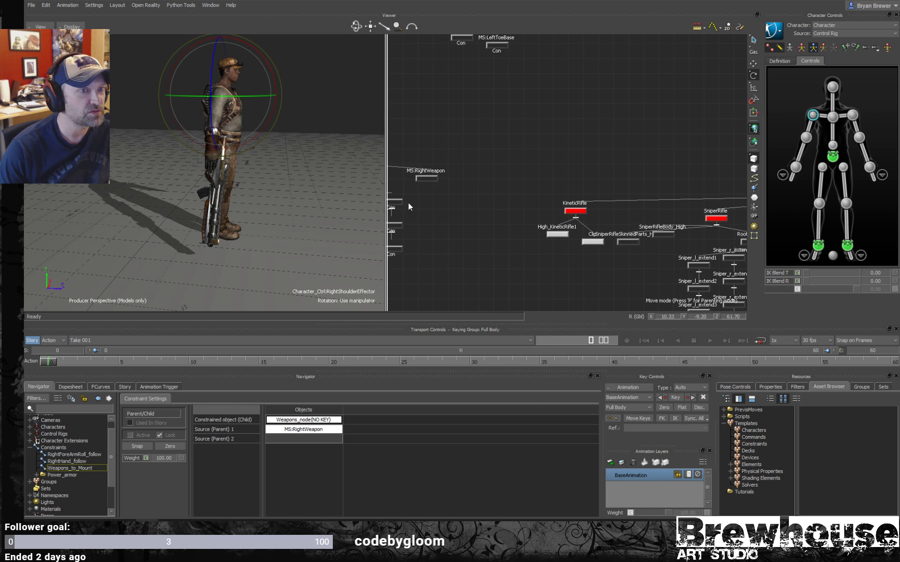
pyautogui.moveTo(739, 193)
pyautogui.keyDown('shift'); pyautogui.mouseDown()
pyautogui.moveTo(540, 177)
pyautogui.moveTo(407, 185)
pyautogui.mouseUp(); pyautogui.keyUp('shift')
pyautogui.moveTo(608, 142); pyautogui.dragTo(539, 157)
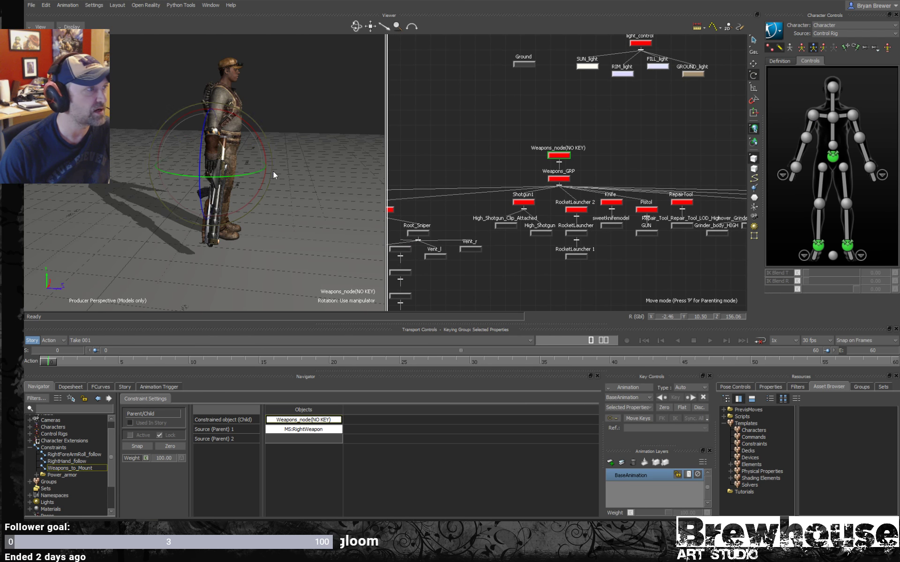
pyautogui.moveTo(254, 173); pyautogui.dragTo(307, 171)
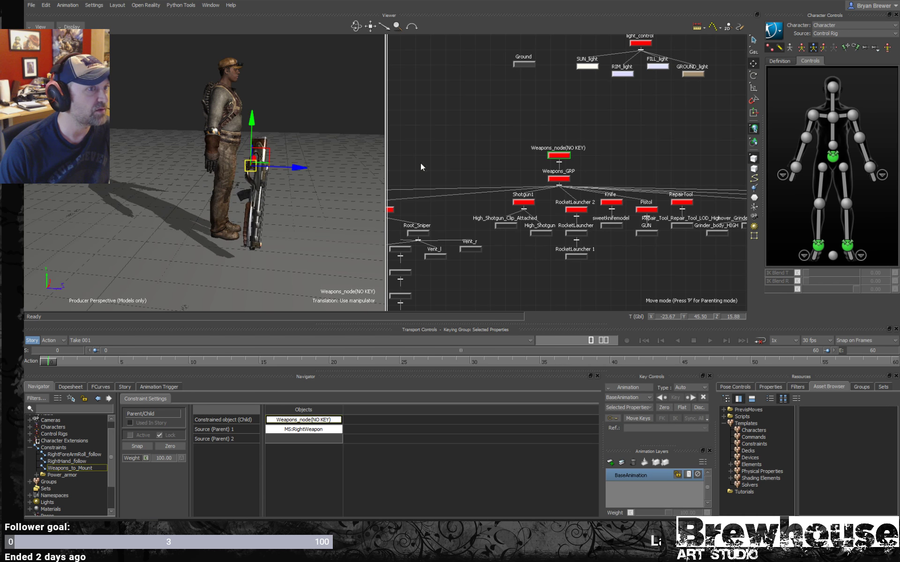
pyautogui.hotkey('ctrl', 'z')
# - Try moving MS:RightWeapon along Z while its constraint is inactive, and undo the move
pyautogui.keyDown('shift'); pyautogui.moveTo(457, 189); pyautogui.dragTo(739, 184); pyautogui.keyUp('shift')
pyautogui.keyDown('shift'); pyautogui.moveTo(523, 189); pyautogui.dragTo(533, 188); pyautogui.keyUp('shift')
pyautogui.moveTo(603, 147); pyautogui.dragTo(558, 179)
pyautogui.moveTo(257, 169); pyautogui.dragTo(277, 175)
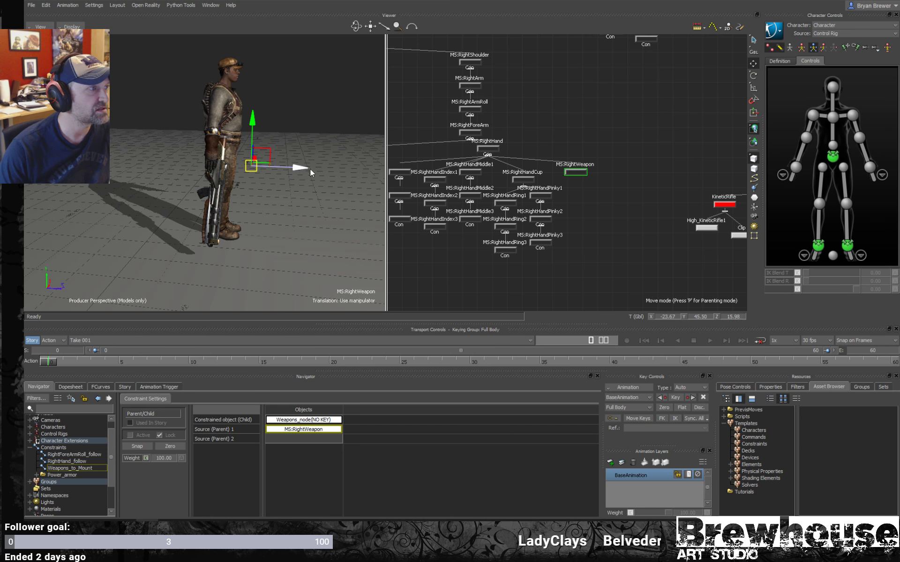
pyautogui.hotkey('ctrl', 'z')
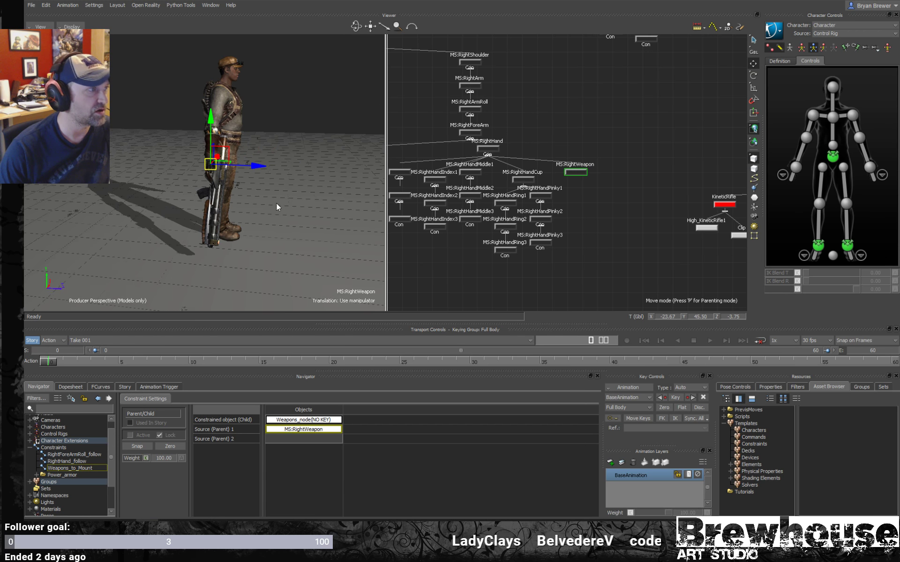
# - Display the properties of the MS:RightWeapon node
pyautogui.scroll(5, 276, 203)
pyautogui.keyDown('ctrl'); pyautogui.keyDown('shift'); pyautogui.moveTo(277, 187); pyautogui.dragTo(248, 182); pyautogui.keyUp('shift'); pyautogui.keyUp('ctrl')
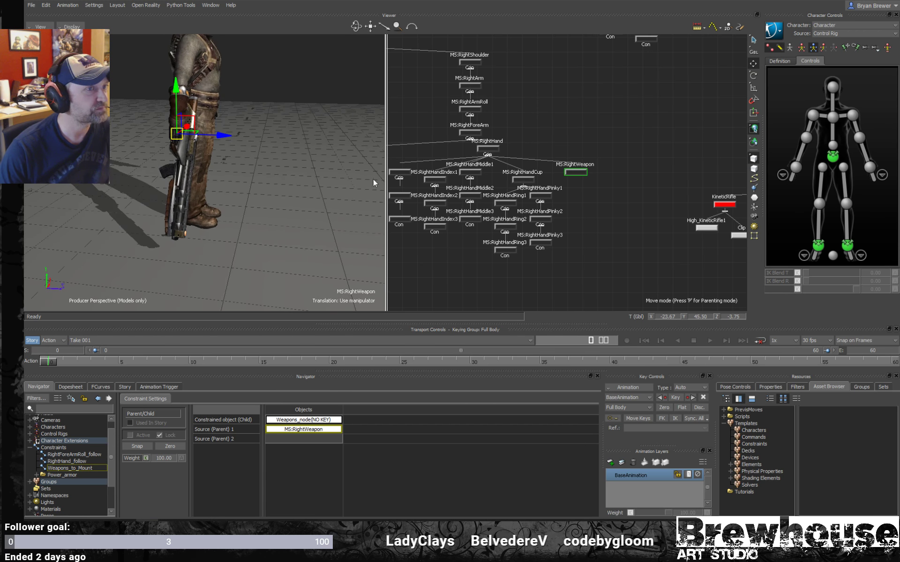
pyautogui.keyDown('shift'); pyautogui.moveTo(612, 193); pyautogui.dragTo(542, 186); pyautogui.keyUp('shift')
pyautogui.scroll(-3, 541, 186)
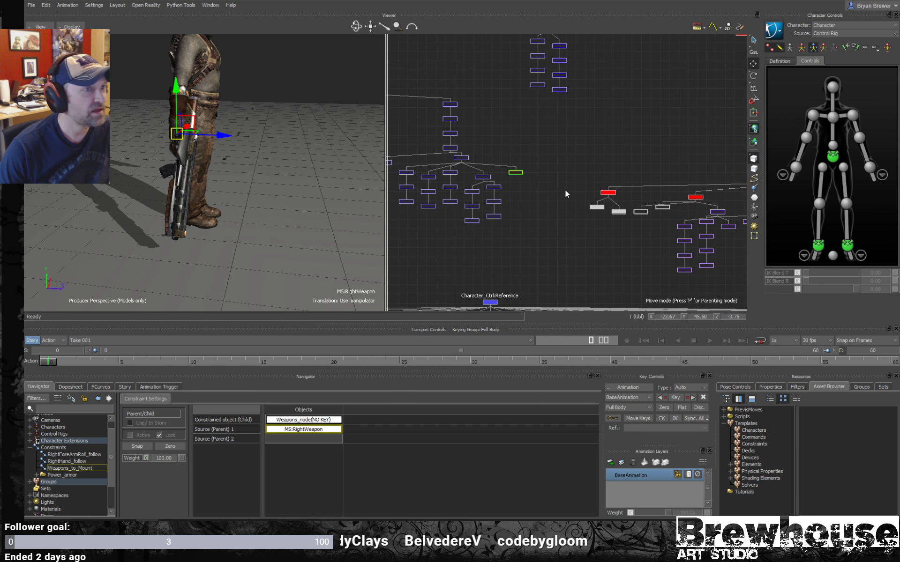
pyautogui.click(736, 386)
pyautogui.click(770, 387)
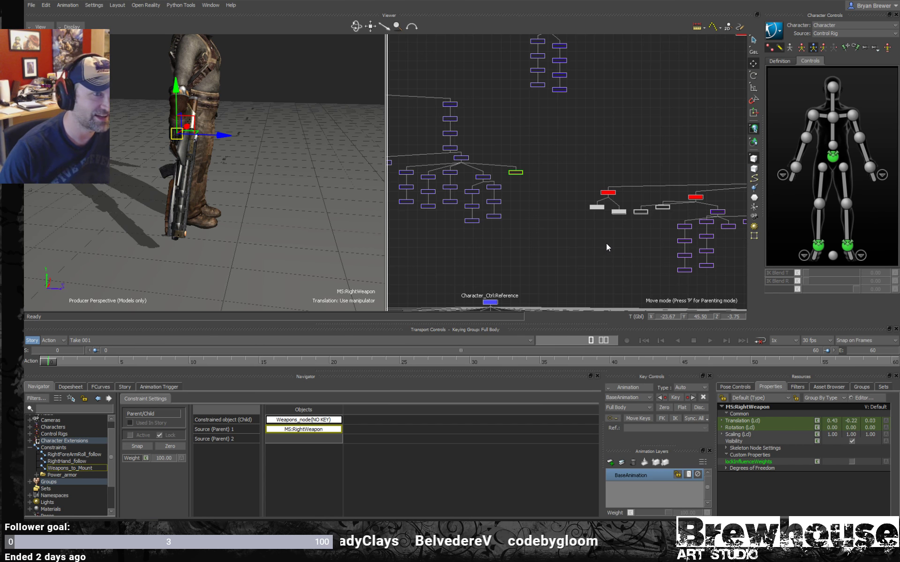
# - Add a Marker from the Elements templates to the empty schematic area below the Character_Ctrl:Reference hierarchy
pyautogui.keyDown('alt'); pyautogui.moveTo(574, 242); pyautogui.dragTo(542, 211, button='middle'); pyautogui.keyUp('alt')
pyautogui.keyDown('alt'); pyautogui.moveTo(593, 235); pyautogui.dragTo(528, 223, button='right'); pyautogui.keyUp('alt')
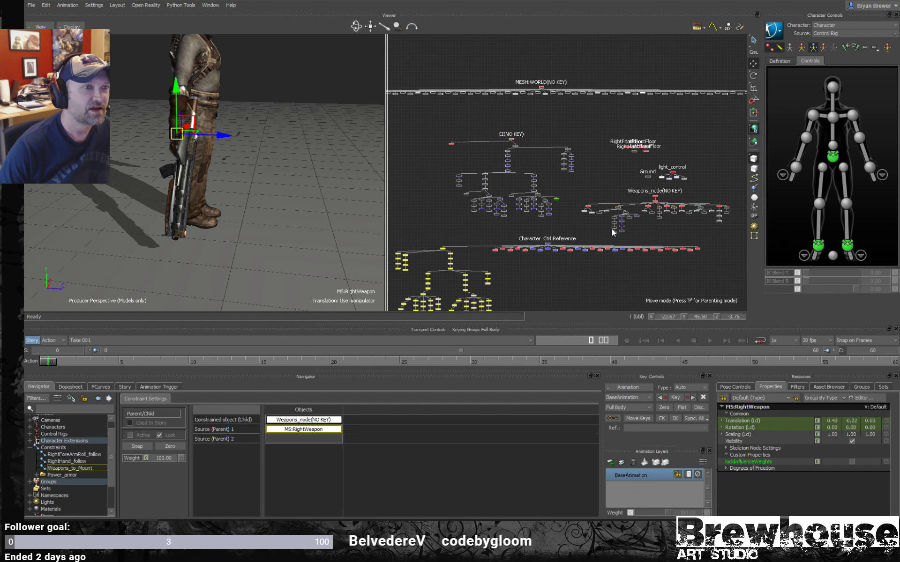
pyautogui.keyDown('alt'); pyautogui.moveTo(612, 228); pyautogui.dragTo(583, 208, button='middle'); pyautogui.keyUp('alt')
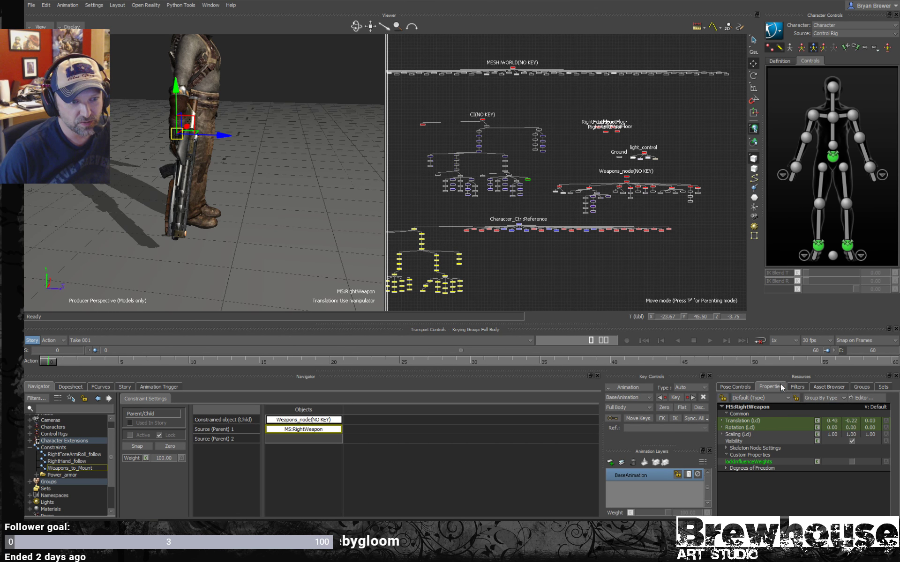
pyautogui.click(825, 387)
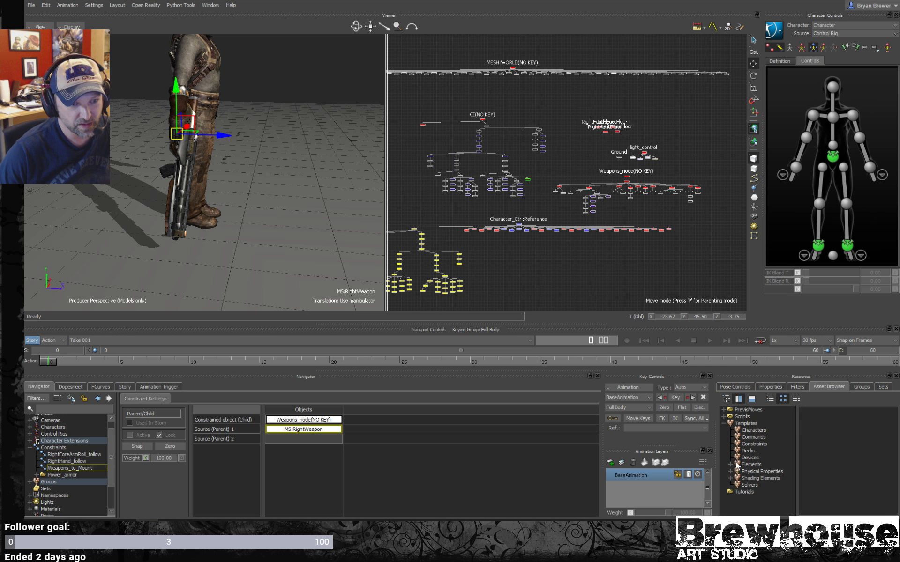
pyautogui.doubleClick(774, 463)
pyautogui.click(846, 466)
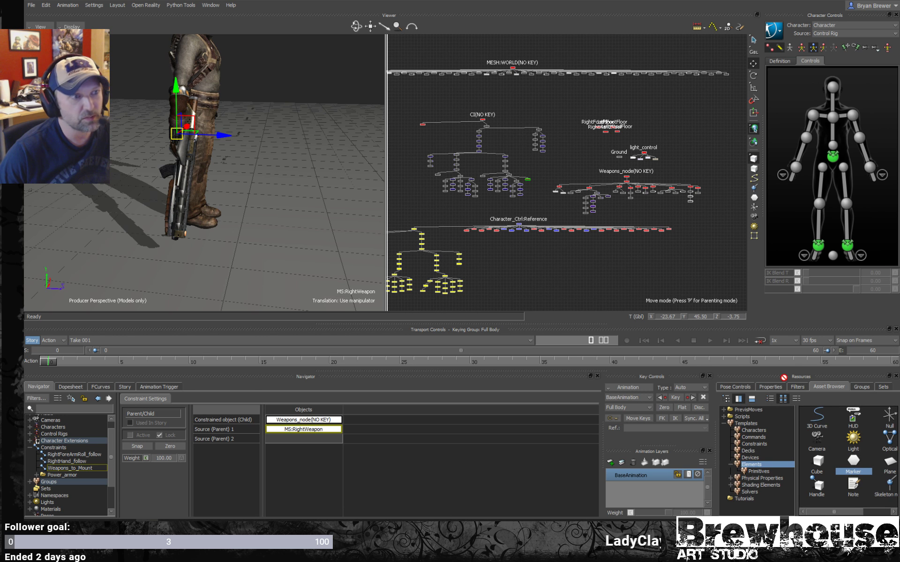
pyautogui.moveTo(585, 259); pyautogui.dragTo(588, 258)
pyautogui.scroll(5, 599, 258)
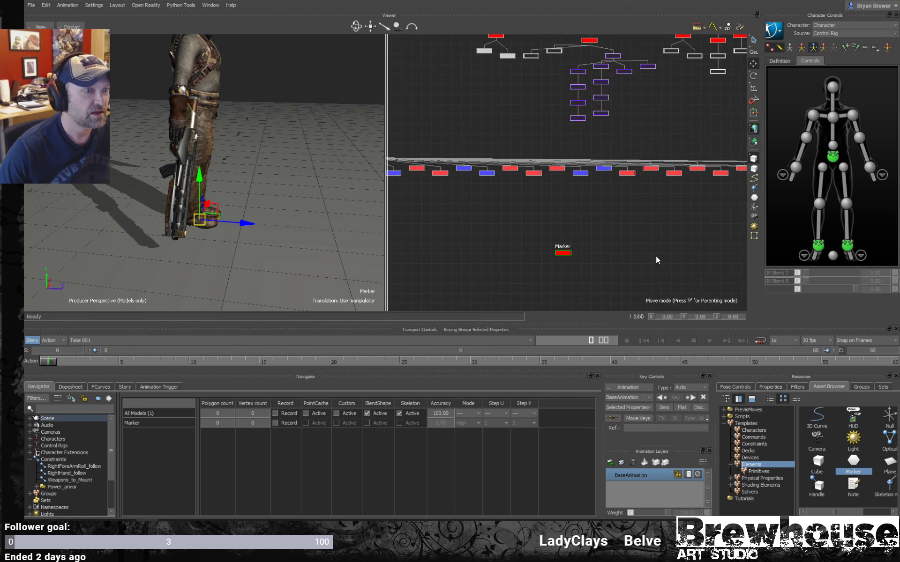
# - Set the global rotation of Weapons_node(NO KEY) to 0 on X, Y and Z
pyautogui.scroll(-5, 623, 253)
pyautogui.scroll(3, 583, 241)
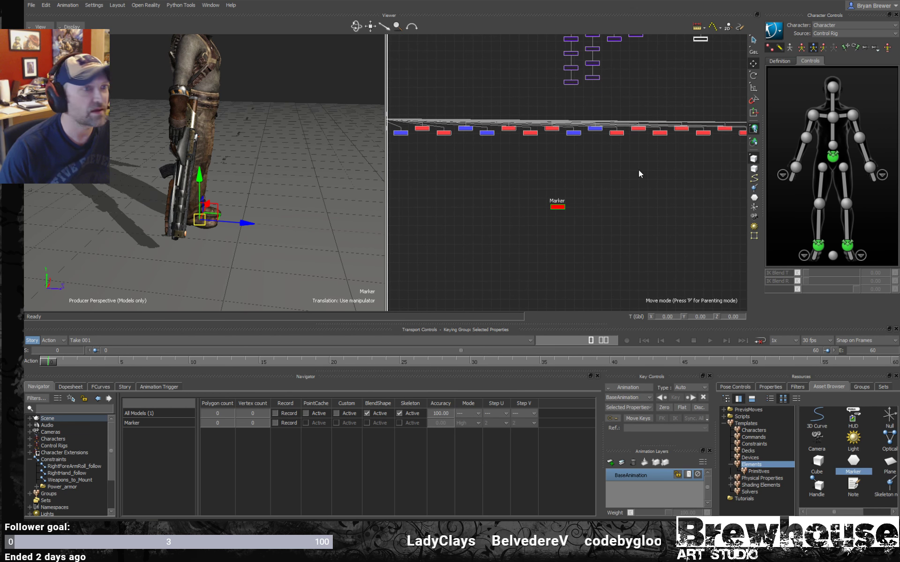
pyautogui.scroll(-4, 609, 187)
pyautogui.moveTo(527, 174)
pyautogui.mouseDown(button='middle')
pyautogui.moveTo(565, 197)
pyautogui.moveTo(506, 200)
pyautogui.mouseUp(button='middle')
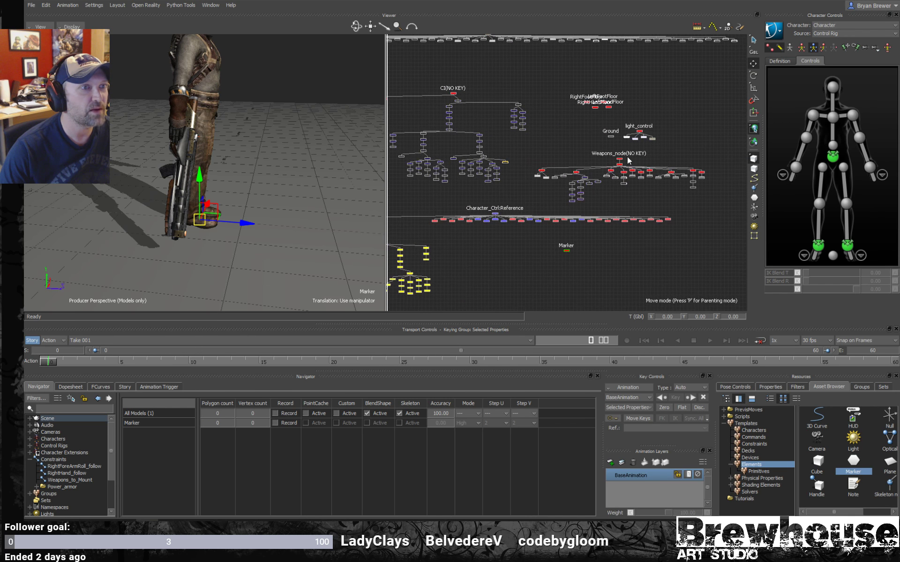
pyautogui.click(619, 160)
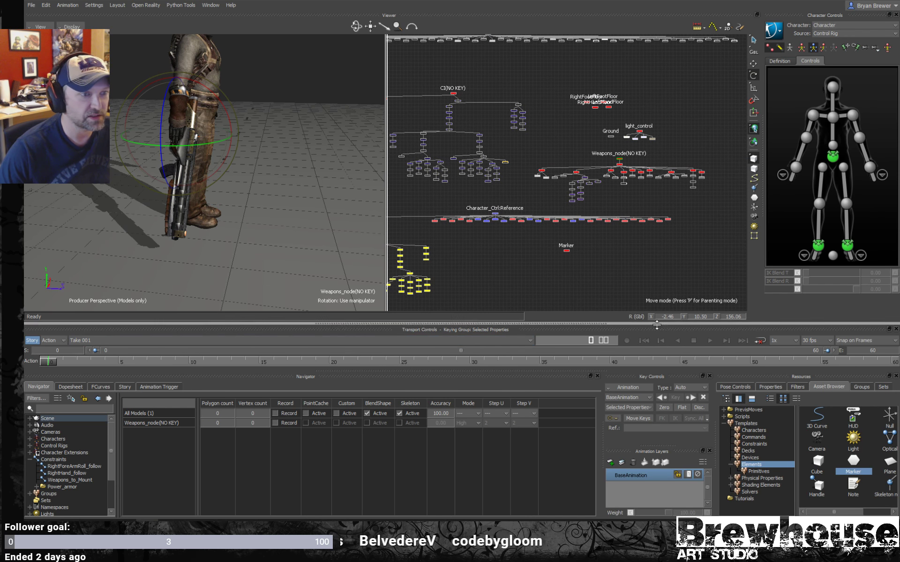
pyautogui.moveTo(668, 317); pyautogui.dragTo(688, 305)
pyautogui.write('0')
pyautogui.press('Tab')
pyautogui.write('0')
pyautogui.press('Tab')
pyautogui.write('0')
pyautogui.press('Tab')
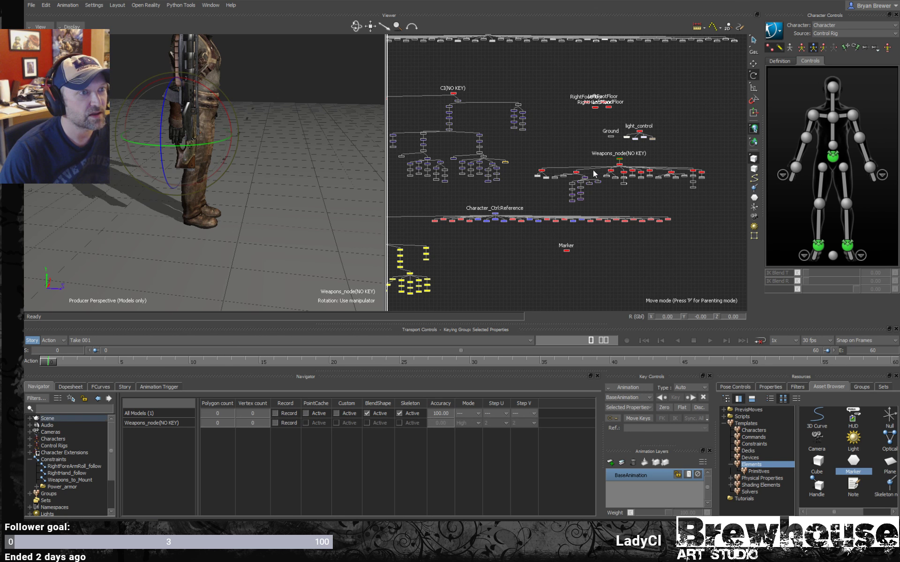
# - Set the global translation of Weapons_node(NO KEY) to 0 on X, Y and Z
pyautogui.press('t')
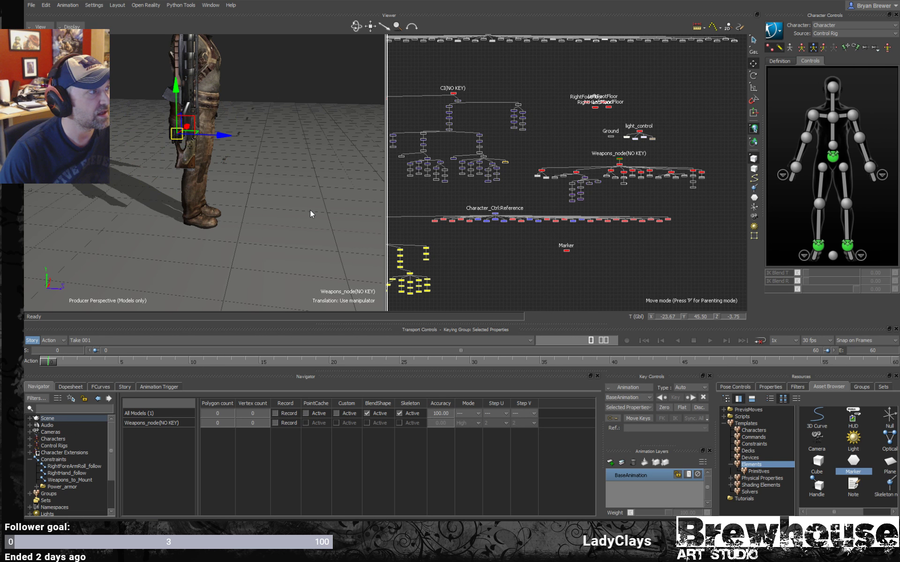
pyautogui.doubleClick(669, 318)
pyautogui.write('0')
pyautogui.press('Tab')
pyautogui.write('0')
pyautogui.press('Tab')
pyautogui.write('0')
pyautogui.press('Tab')
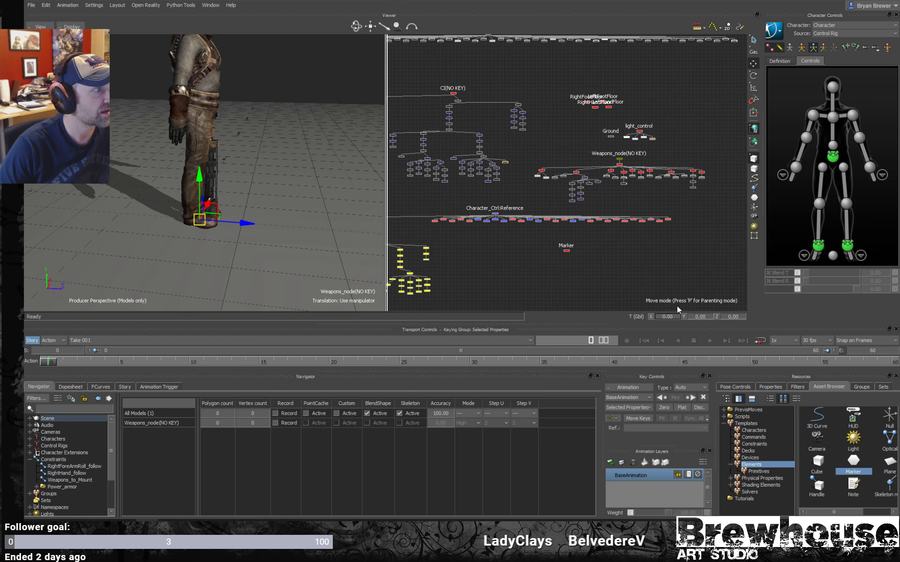
# - Rotate Weapons_node(NO KEY) to 90 degrees about the Y axis
pyautogui.keyDown('shift'); pyautogui.moveTo(209, 223); pyautogui.dragTo(211, 202); pyautogui.keyUp('shift')
pyautogui.keyDown('ctrl'); pyautogui.moveTo(220, 222); pyautogui.dragTo(266, 223); pyautogui.keyUp('ctrl')
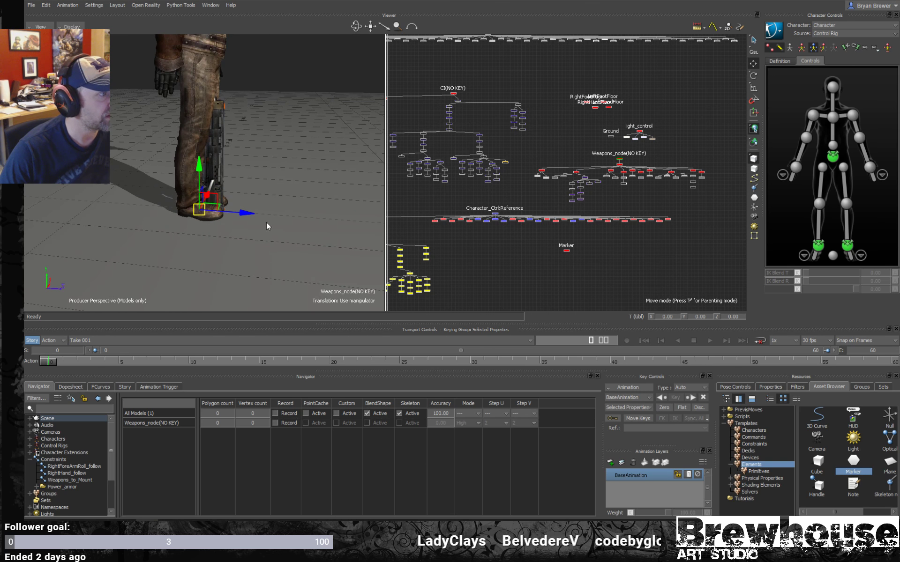
pyautogui.press('r')
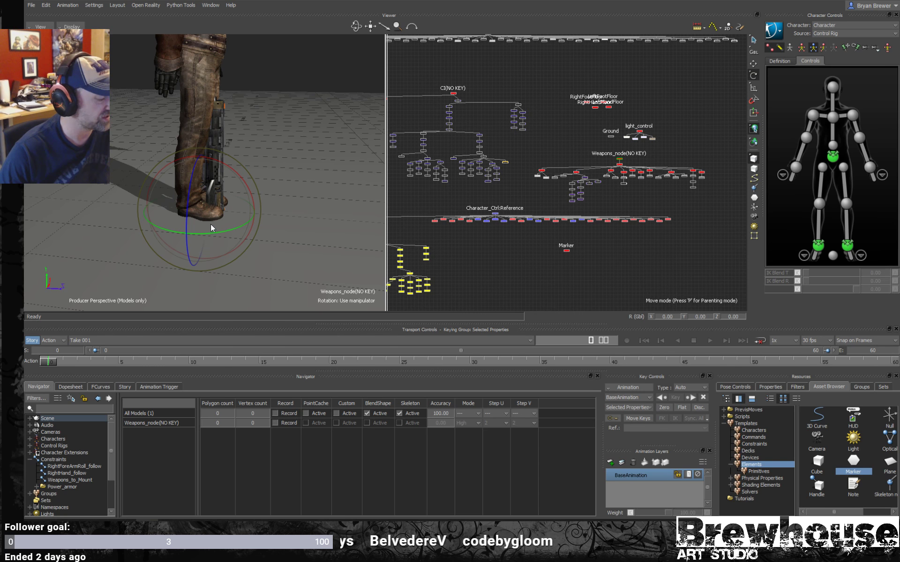
pyautogui.moveTo(212, 233); pyautogui.dragTo(255, 192)
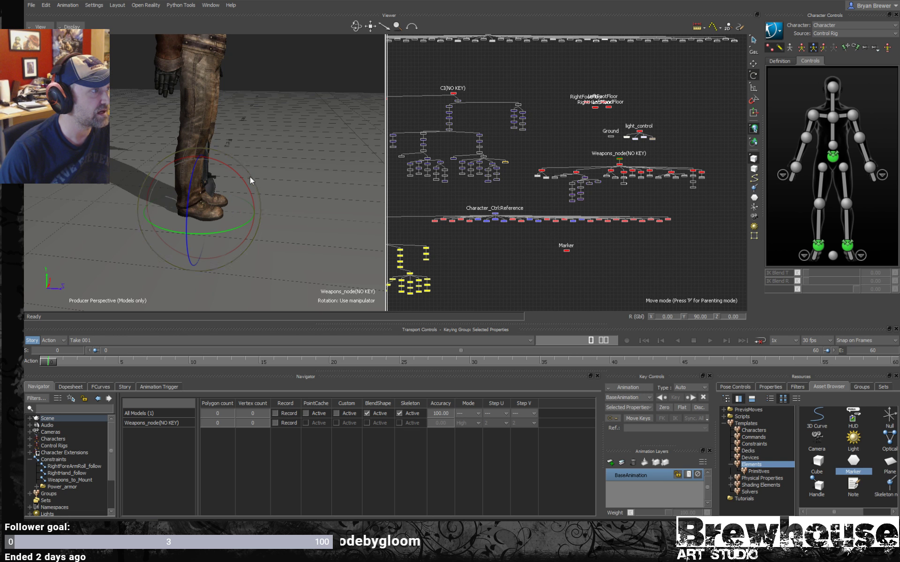
# - Rotate Weapons_node(NO KEY) with the manipulator until the gun stands upright with its barrel along the global Z axis
pyautogui.moveTo(243, 181); pyautogui.dragTo(256, 224)
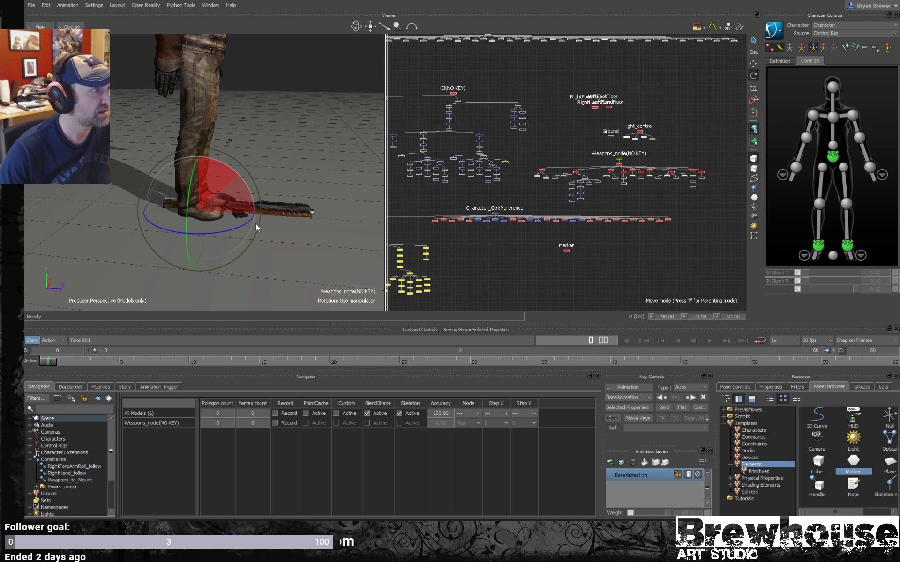
pyautogui.moveTo(174, 230); pyautogui.dragTo(166, 248)
pyautogui.keyDown('ctrl'); pyautogui.keyDown('shift'); pyautogui.moveTo(263, 240); pyautogui.dragTo(276, 219); pyautogui.keyUp('shift'); pyautogui.keyUp('ctrl')
# - Show the Marker in X-Ray display and stretch it along the Z axis to a scale of about 12.13
pyautogui.click(567, 252)
pyautogui.scroll(3, 304, 242)
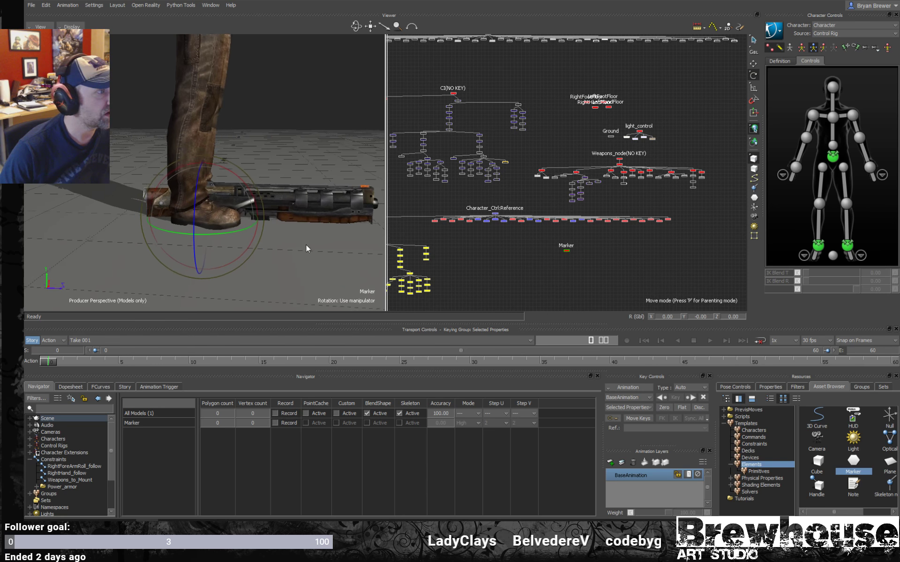
pyautogui.hotkey('ctrl', 'a')
pyautogui.hotkey('ctrl', 'a')
pyautogui.keyDown('ctrl'); pyautogui.keyDown('shift'); pyautogui.moveTo(280, 229); pyautogui.dragTo(240, 216); pyautogui.keyUp('shift'); pyautogui.keyUp('ctrl')
pyautogui.press('s')
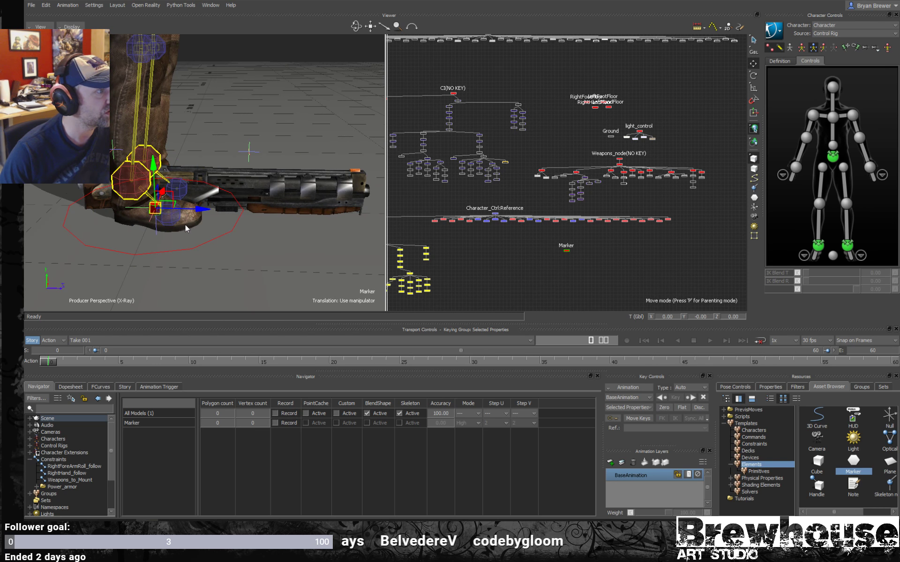
pyautogui.moveTo(199, 212); pyautogui.dragTo(513, 229)
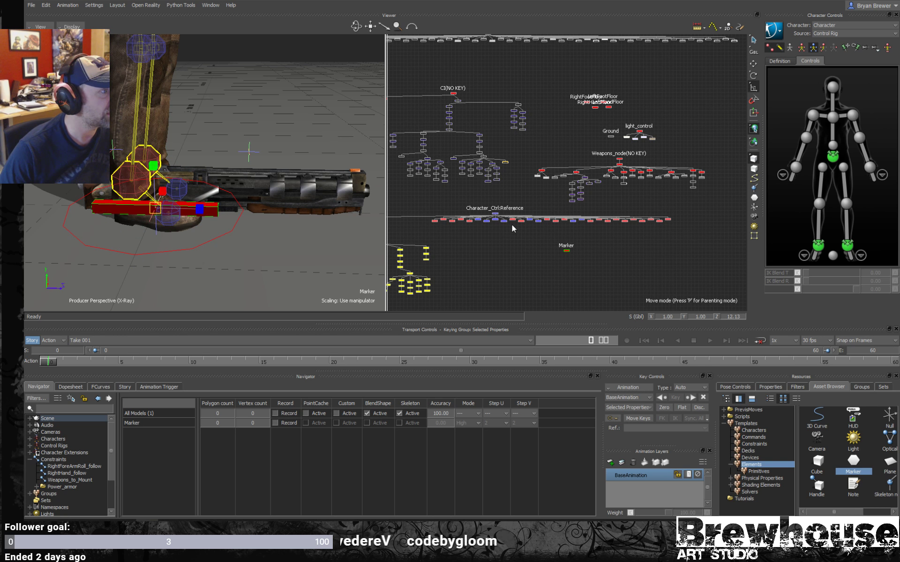
# - Move the Marker along Z to about 13.56 and lengthen it to a Z scale of about 27.27
pyautogui.press('t')
pyautogui.moveTo(201, 210)
pyautogui.mouseDown()
pyautogui.moveTo(307, 214)
pyautogui.moveTo(275, 214)
pyautogui.mouseUp()
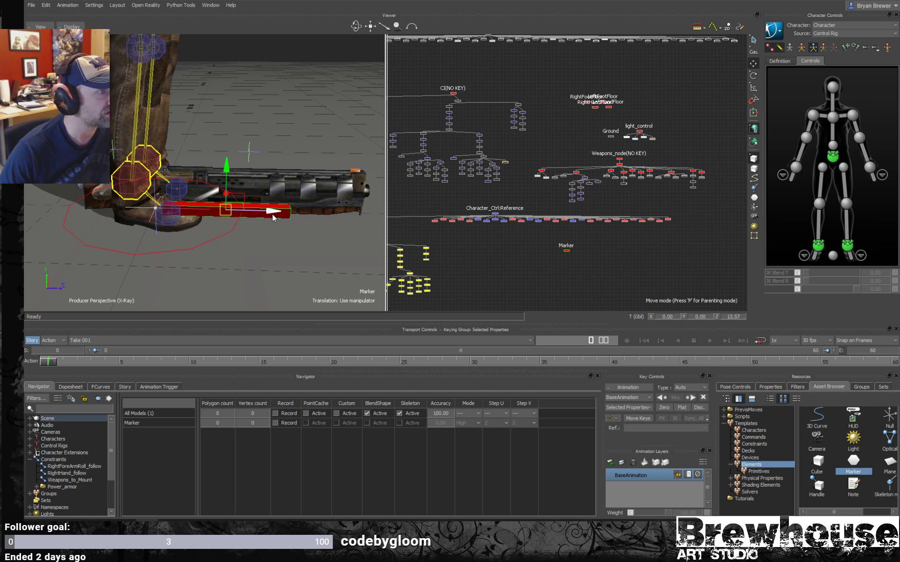
pyautogui.press('r')
pyautogui.press('s')
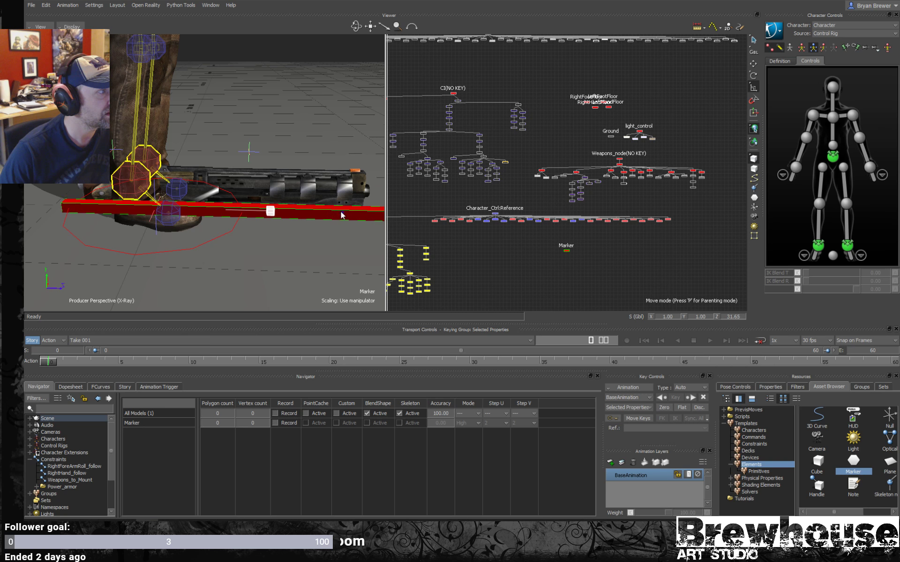
pyautogui.moveTo(325, 214); pyautogui.dragTo(327, 213)
pyautogui.keyDown('ctrl'); pyautogui.keyDown('shift'); pyautogui.moveTo(327, 213); pyautogui.dragTo(172, 217); pyautogui.keyUp('shift'); pyautogui.keyUp('ctrl')
# - Return to the normal display and scale the Marker to about 1.93 on X and 6.20 on Y
pyautogui.hotkey('ctrl', 'a')
pyautogui.press('r')
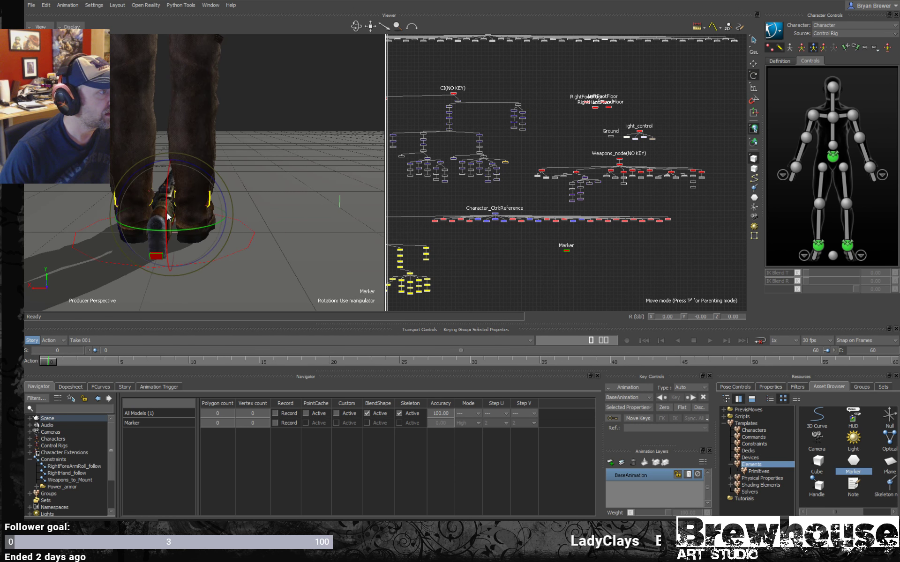
pyautogui.press('t')
pyautogui.press('s')
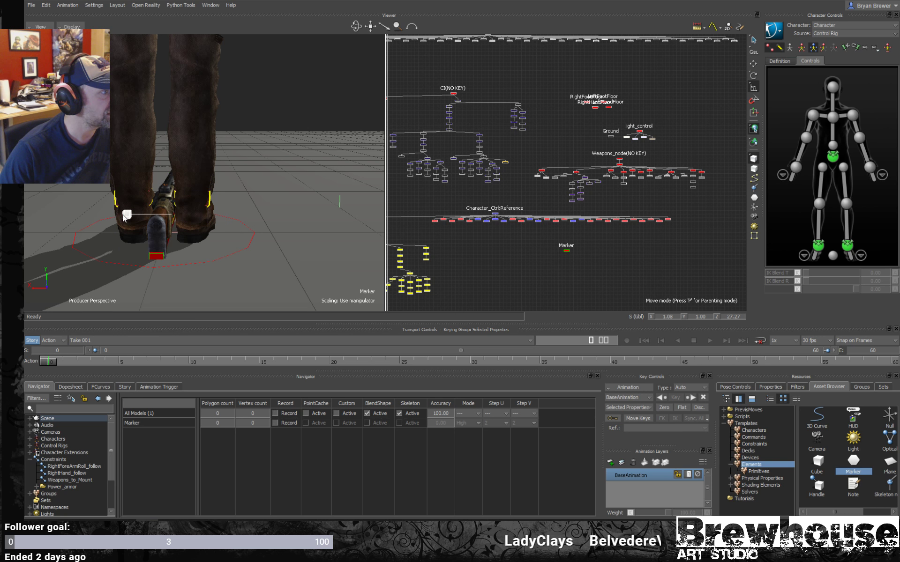
pyautogui.keyDown('ctrl'); pyautogui.keyDown('shift'); pyautogui.moveTo(89, 215); pyautogui.dragTo(257, 47); pyautogui.keyUp('shift'); pyautogui.keyUp('ctrl')
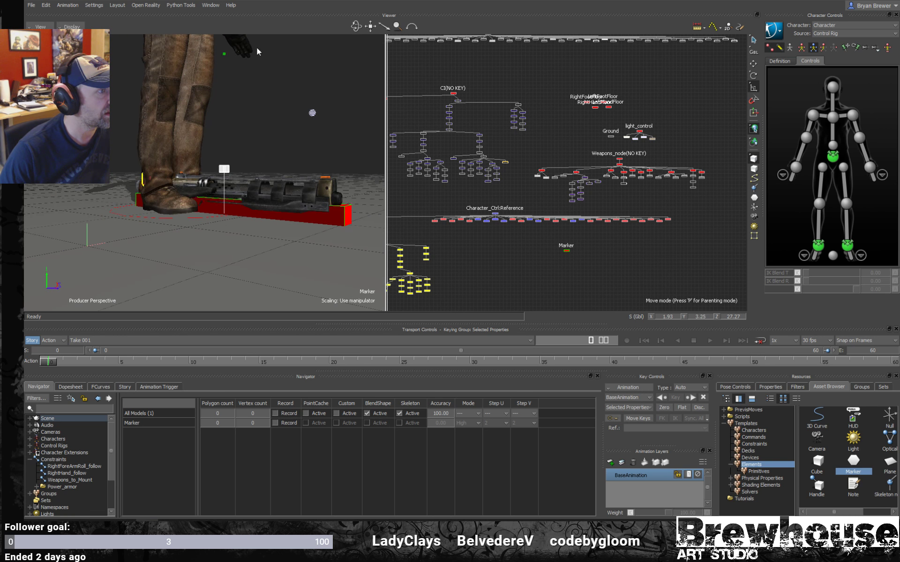
pyautogui.click(234, 178)
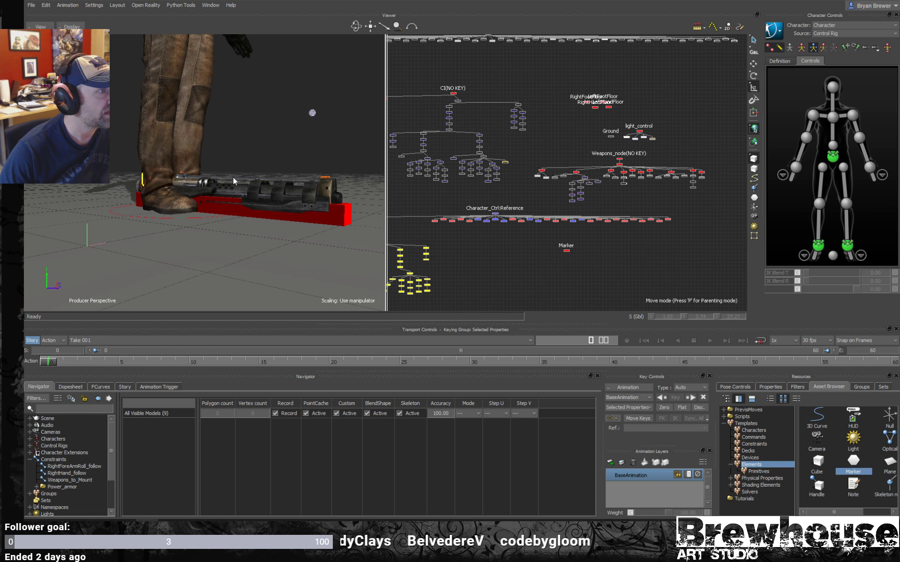
pyautogui.click(329, 223)
pyautogui.moveTo(228, 151); pyautogui.dragTo(233, 143)
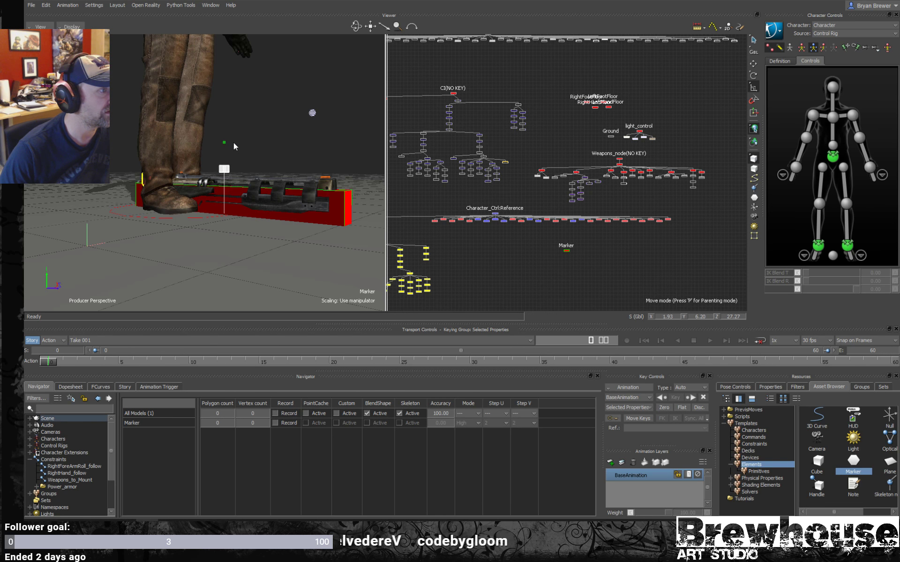
# - Raise the Marker to about 2.08 on the Y axis so its box surrounds the gun
pyautogui.keyDown('ctrl'); pyautogui.keyDown('shift'); pyautogui.moveTo(196, 168); pyautogui.dragTo(264, 184); pyautogui.keyUp('shift'); pyautogui.keyUp('ctrl')
pyautogui.press('t')
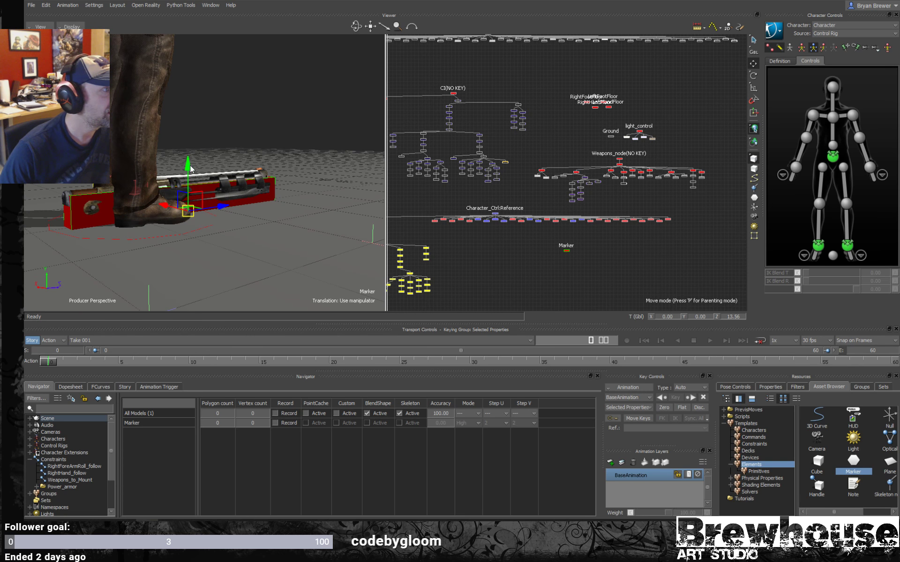
pyautogui.moveTo(191, 169); pyautogui.dragTo(187, 160)
pyautogui.moveTo(232, 169)
pyautogui.mouseDown(button='middle')
pyautogui.moveTo(288, 186)
pyautogui.moveTo(249, 213)
pyautogui.moveTo(192, 210)
pyautogui.moveTo(268, 220)
pyautogui.moveTo(262, 207)
pyautogui.moveTo(272, 212)
pyautogui.mouseUp(button='middle')
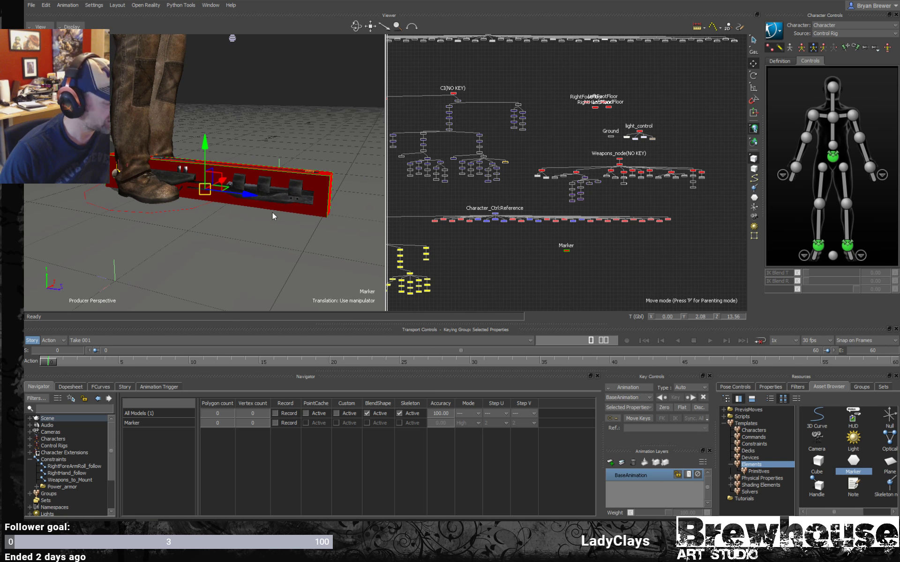
# - Switch the Marker's display from a solid to a wireframe box around the gun
pyautogui.click(241, 255)
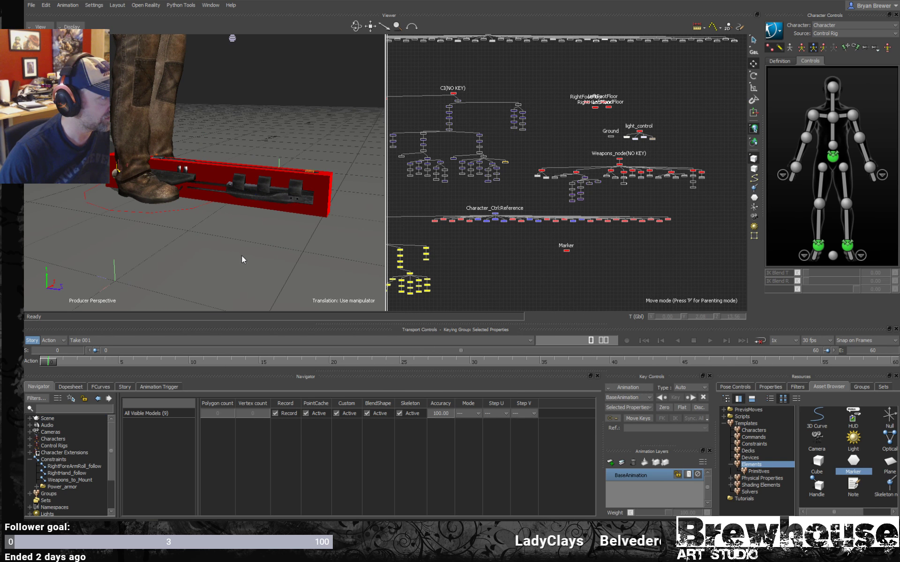
pyautogui.moveTo(584, 270); pyautogui.dragTo(547, 232)
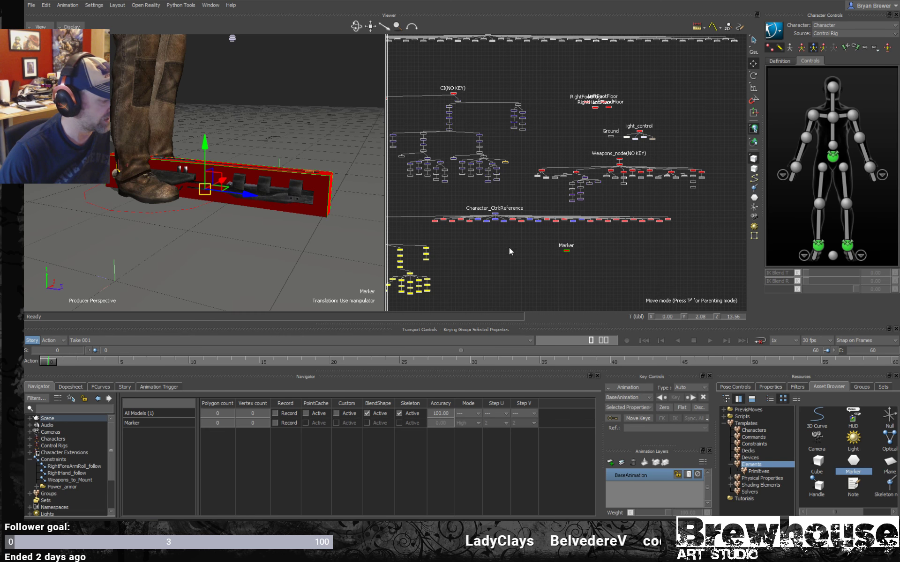
pyautogui.click(567, 272)
pyautogui.click(566, 251)
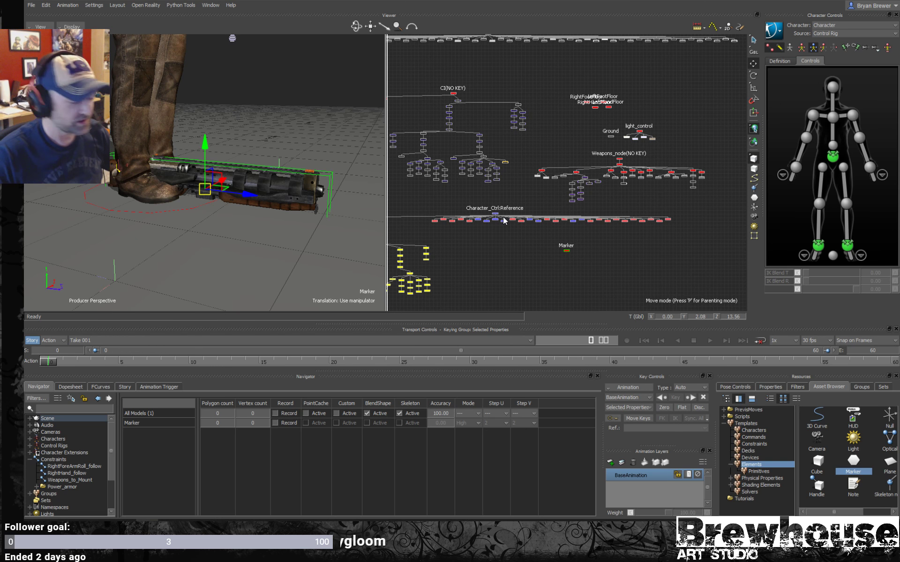
pyautogui.moveTo(600, 282); pyautogui.dragTo(586, 274)
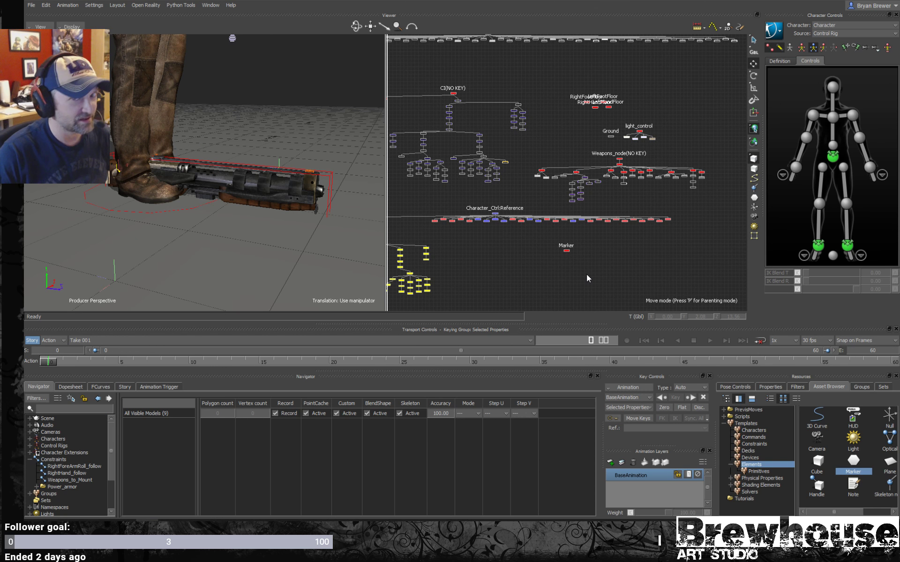
pyautogui.click(566, 251)
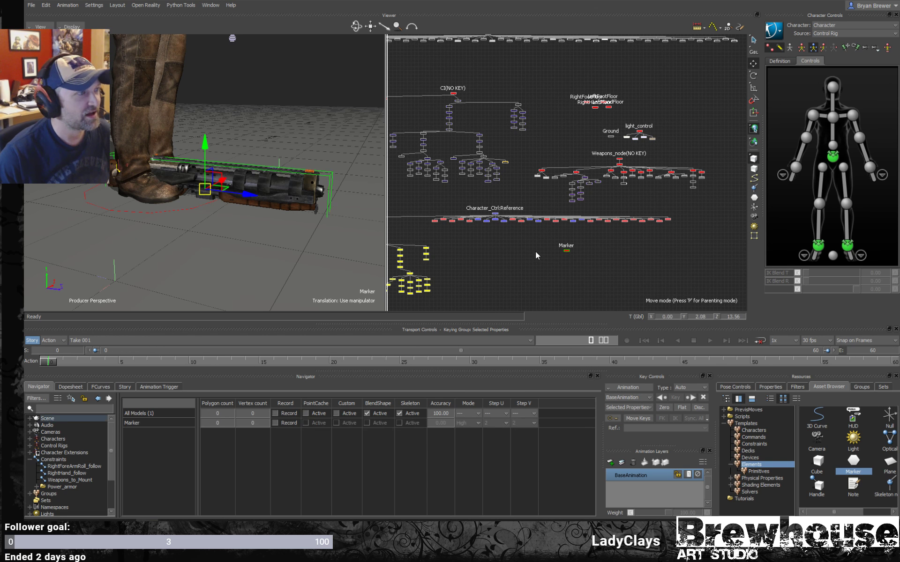
pyautogui.moveTo(323, 241)
pyautogui.mouseDown(button='middle')
pyautogui.moveTo(335, 254)
pyautogui.moveTo(308, 241)
pyautogui.moveTo(310, 212)
pyautogui.moveTo(299, 230)
pyautogui.moveTo(322, 250)
pyautogui.moveTo(297, 227)
pyautogui.moveTo(310, 235)
pyautogui.mouseUp(button='middle')
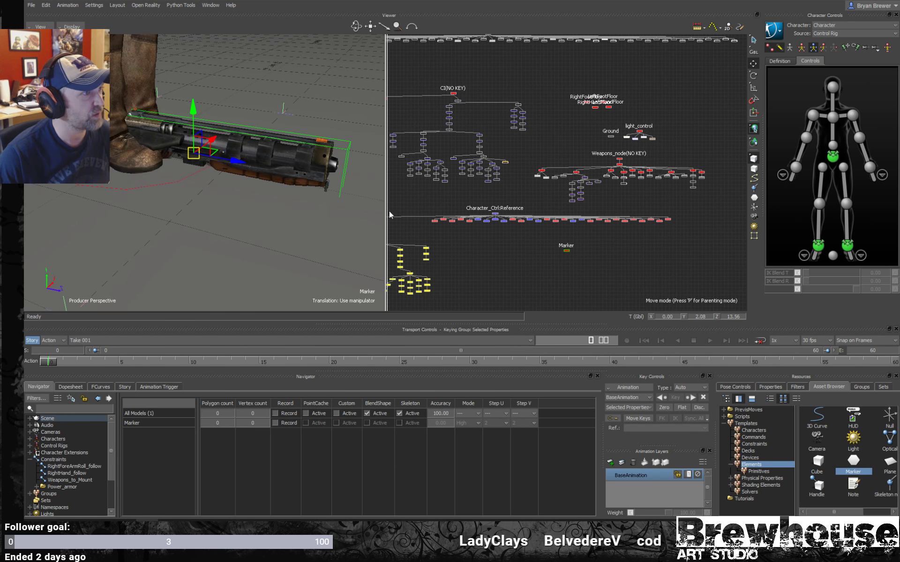
pyautogui.moveTo(574, 275); pyautogui.dragTo(551, 285)
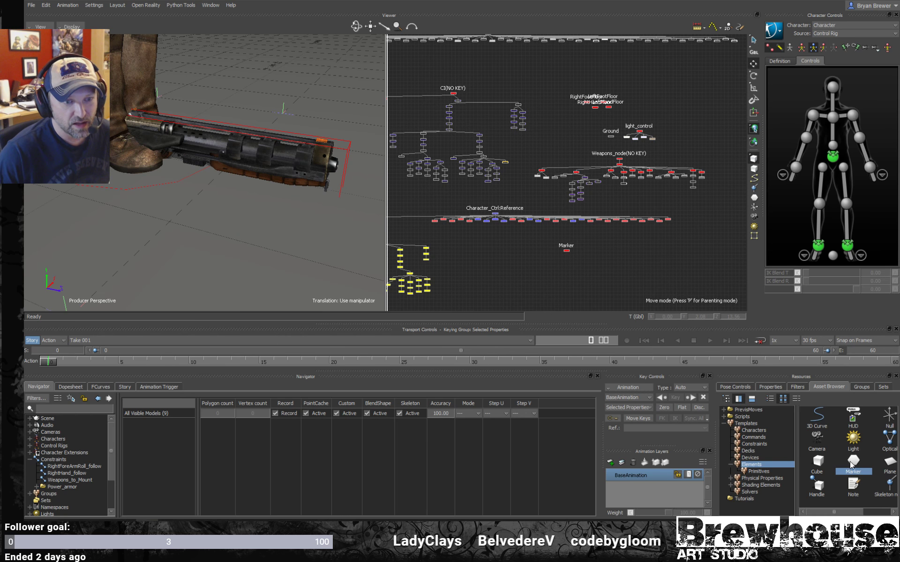
# - Add two more Markers from the Elements templates below the existing Marker in the schematic
pyautogui.moveTo(833, 452); pyautogui.dragTo(562, 262)
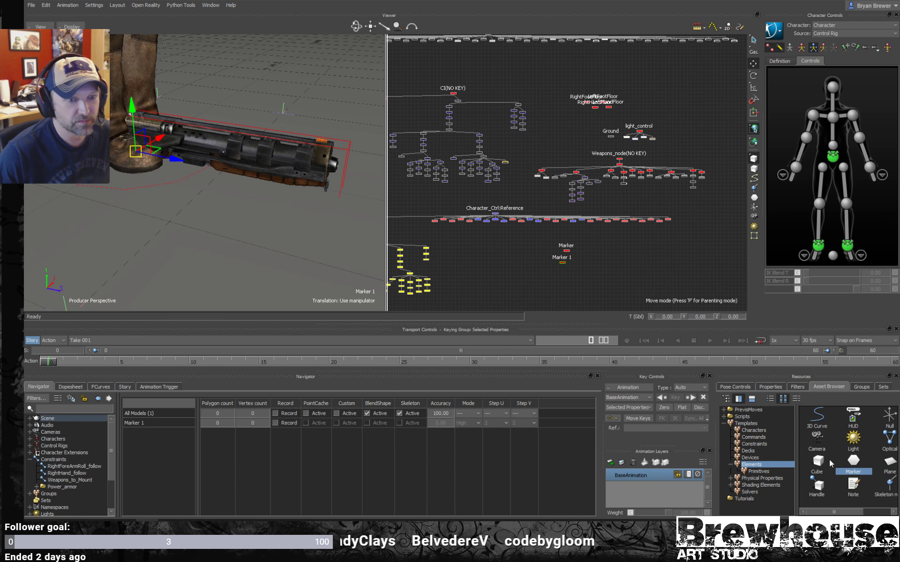
pyautogui.moveTo(854, 464)
pyautogui.mouseDown()
pyautogui.moveTo(584, 263)
pyautogui.moveTo(521, 249)
pyautogui.moveTo(519, 235)
pyautogui.mouseUp()
pyautogui.scroll(3, 579, 274)
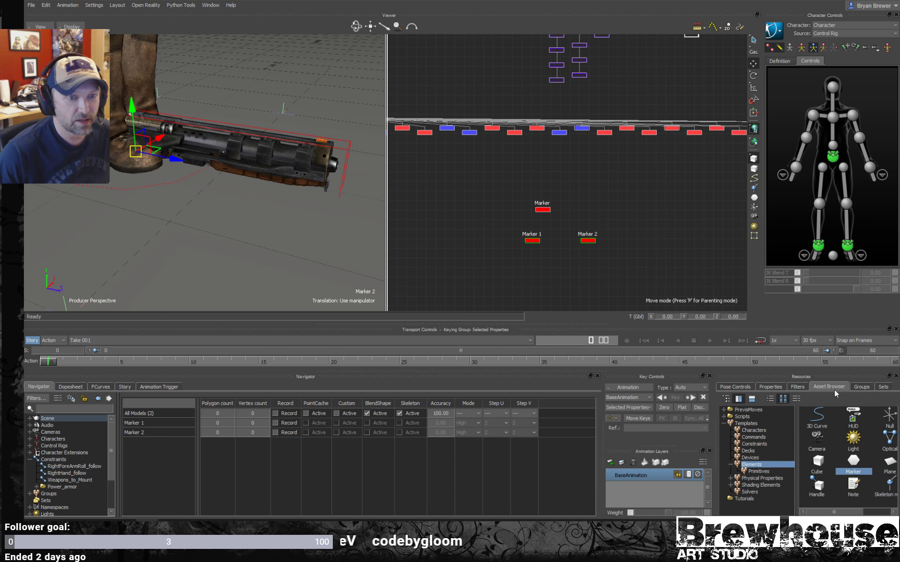
# - Colour Marker 1 and Marker 2 blue with a hue of 245 and close the colour window
pyautogui.click(772, 388)
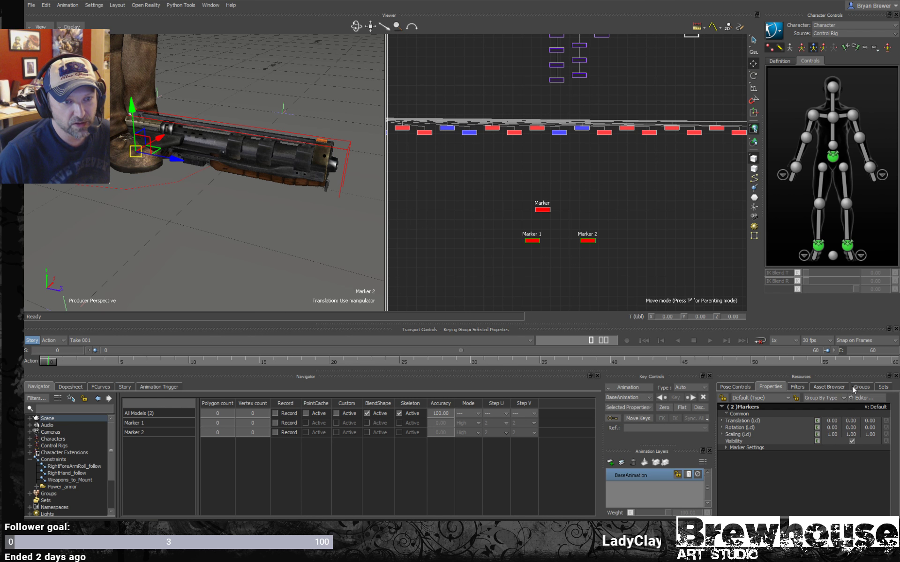
pyautogui.click(725, 447)
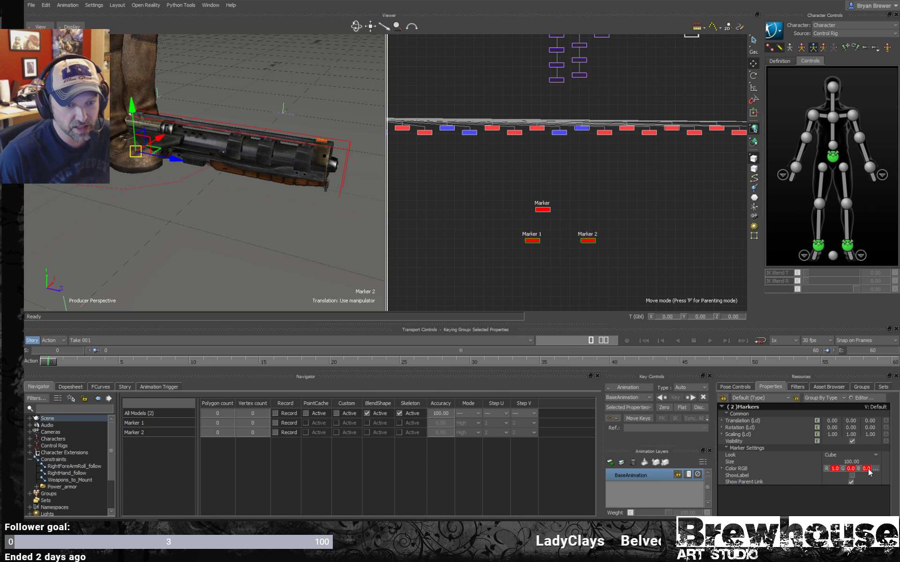
pyautogui.click(851, 468)
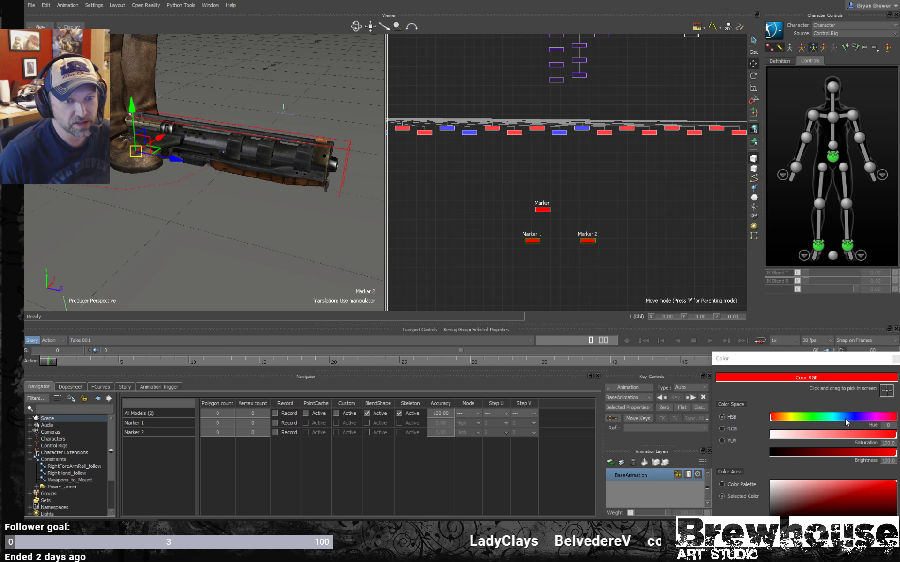
pyautogui.moveTo(842, 418); pyautogui.dragTo(855, 420)
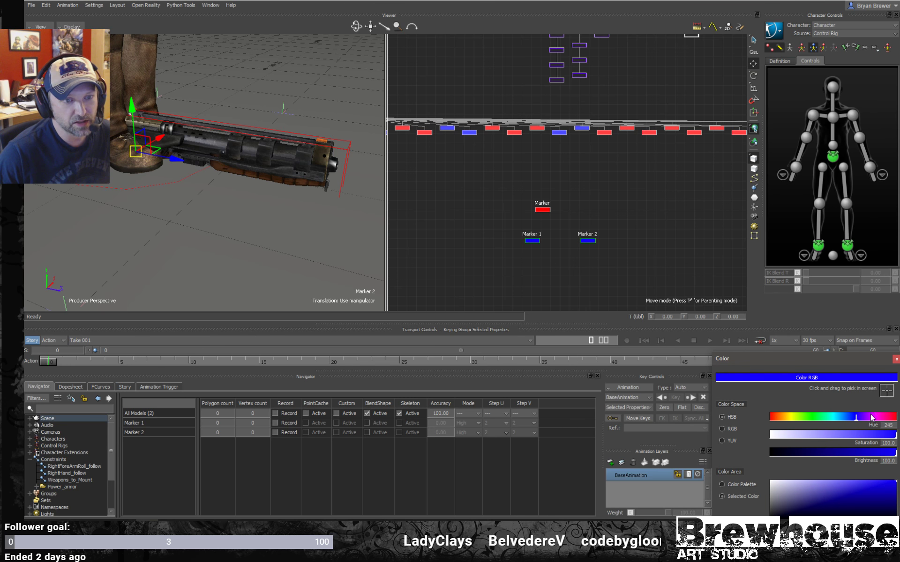
pyautogui.moveTo(828, 364); pyautogui.dragTo(789, 341)
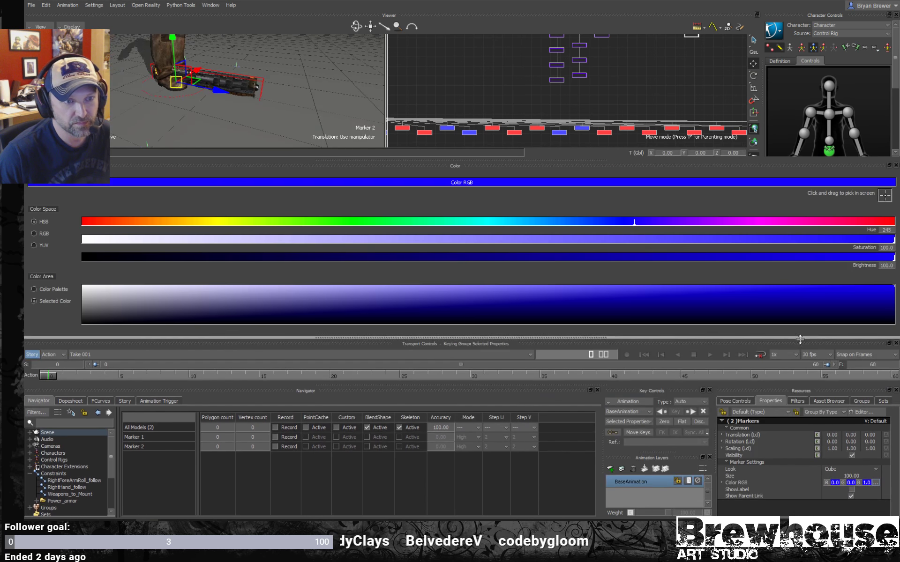
pyautogui.click(896, 165)
pyautogui.moveTo(399, 252); pyautogui.dragTo(375, 336)
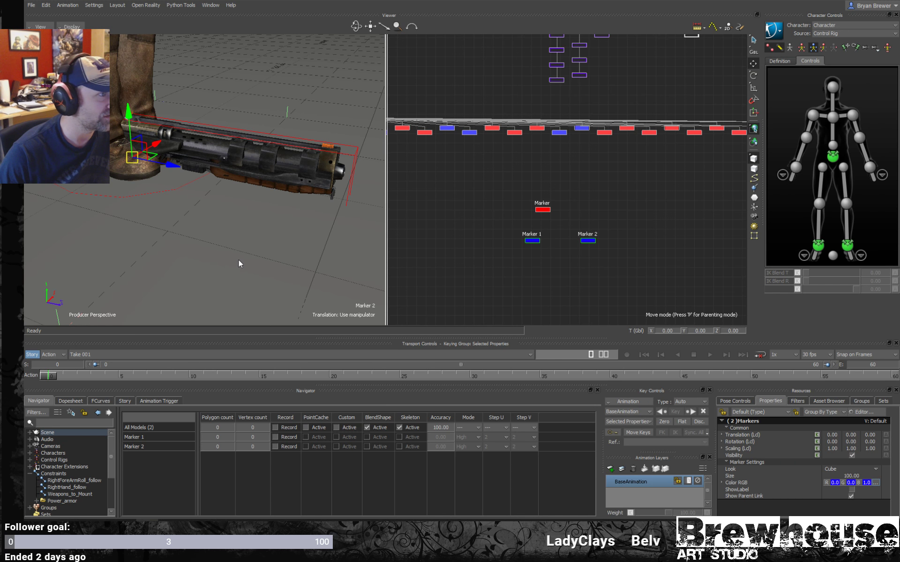
# - Parent Marker 1 and Marker 2 under the red Marker in the schematic
pyautogui.keyDown('shift'); pyautogui.moveTo(253, 247); pyautogui.dragTo(256, 261); pyautogui.keyUp('shift')
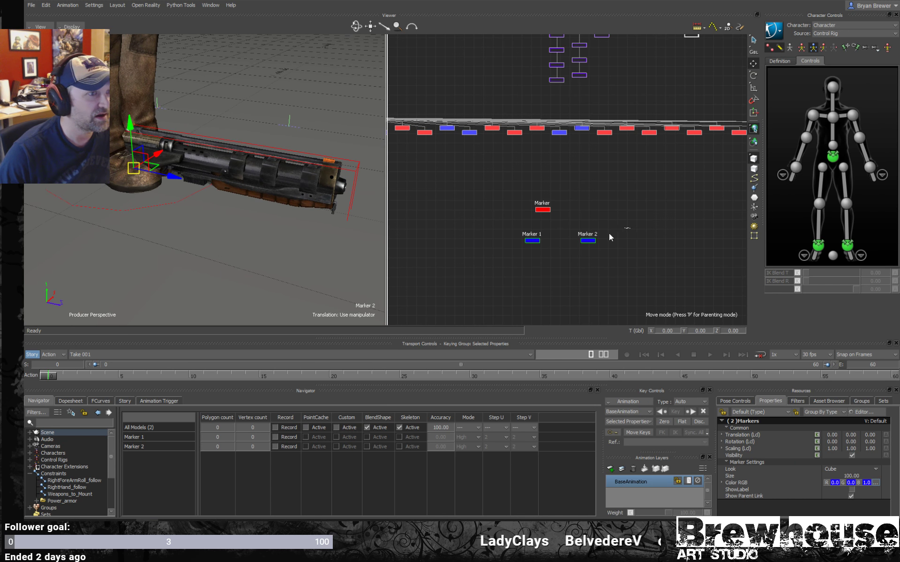
pyautogui.rightClick(542, 201)
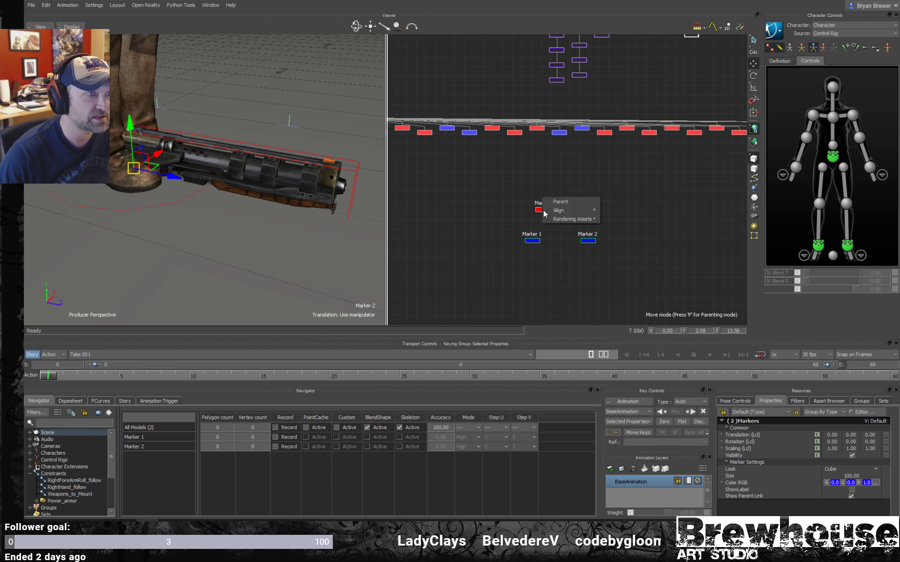
pyautogui.click(580, 202)
# - Rename Marker 1, the blue child under the red Marker in the schematic, as RightHand_Attach
pyautogui.scroll(-2, 231, 202)
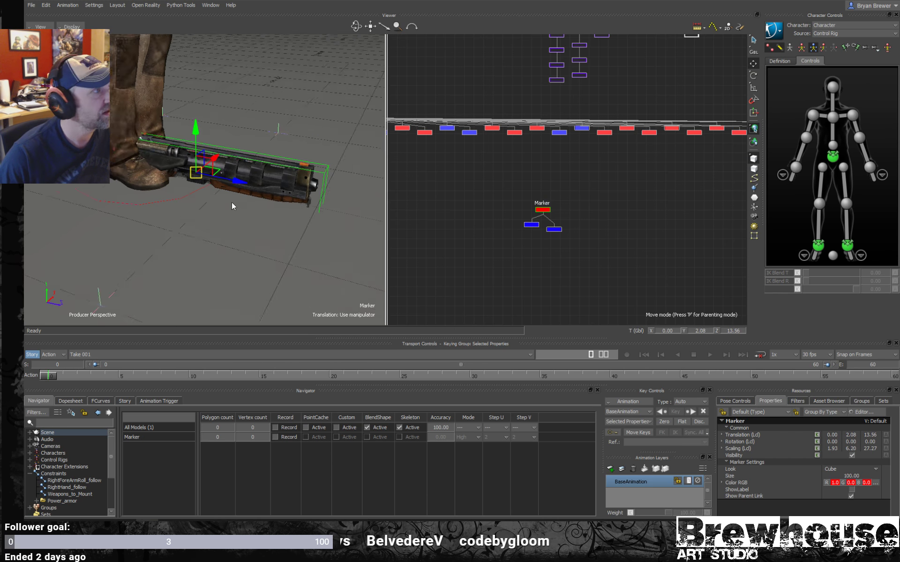
pyautogui.keyDown('ctrl'); pyautogui.keyDown('shift'); pyautogui.moveTo(232, 201); pyautogui.dragTo(277, 167); pyautogui.keyUp('shift'); pyautogui.keyUp('ctrl')
pyautogui.scroll(-1, 223, 184)
pyautogui.keyDown('ctrl'); pyautogui.keyDown('shift'); pyautogui.moveTo(223, 185); pyautogui.dragTo(254, 189); pyautogui.keyUp('shift'); pyautogui.keyUp('ctrl')
pyautogui.scroll(2, 254, 190)
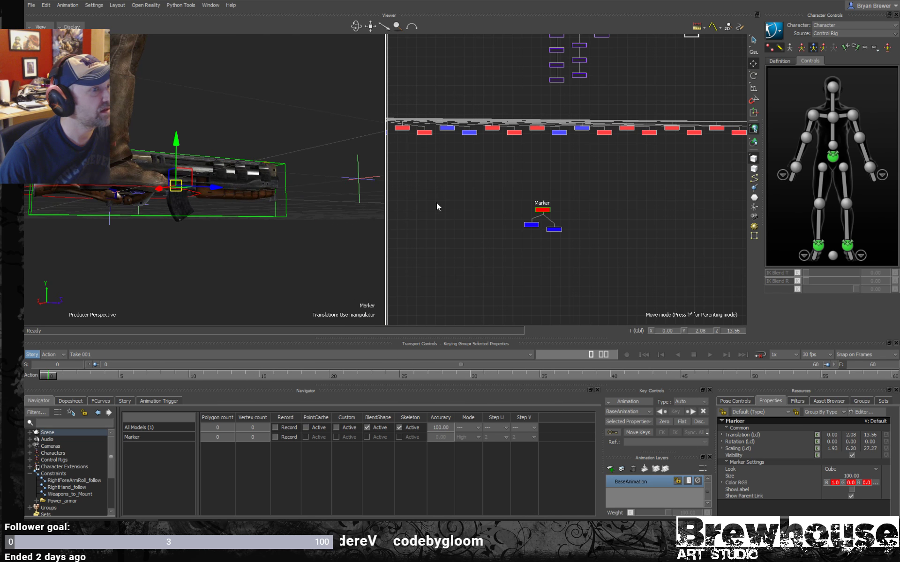
pyautogui.click(530, 224)
pyautogui.scroll(5, 563, 229)
pyautogui.keyDown('shift'); pyautogui.moveTo(459, 214); pyautogui.dragTo(518, 215); pyautogui.keyUp('shift')
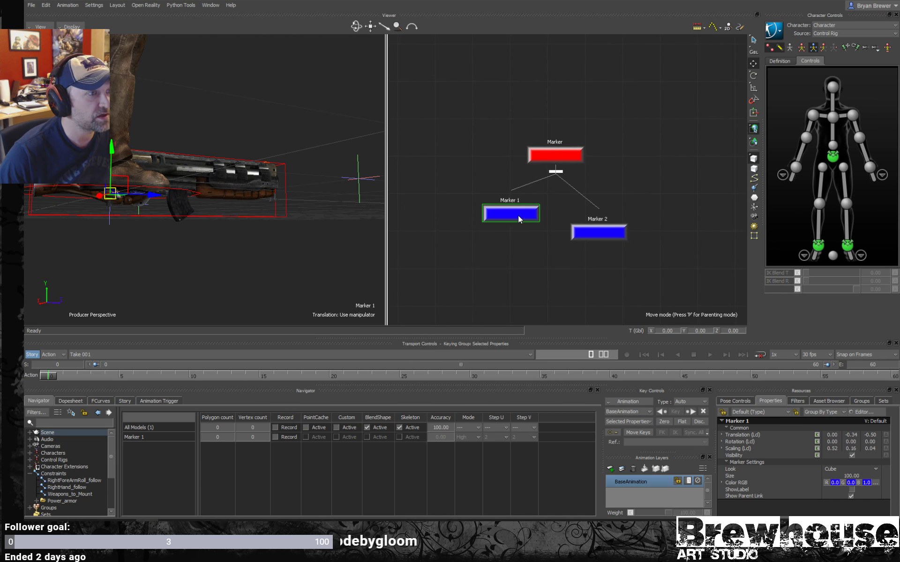
pyautogui.rightClick(519, 215)
pyautogui.click(545, 280)
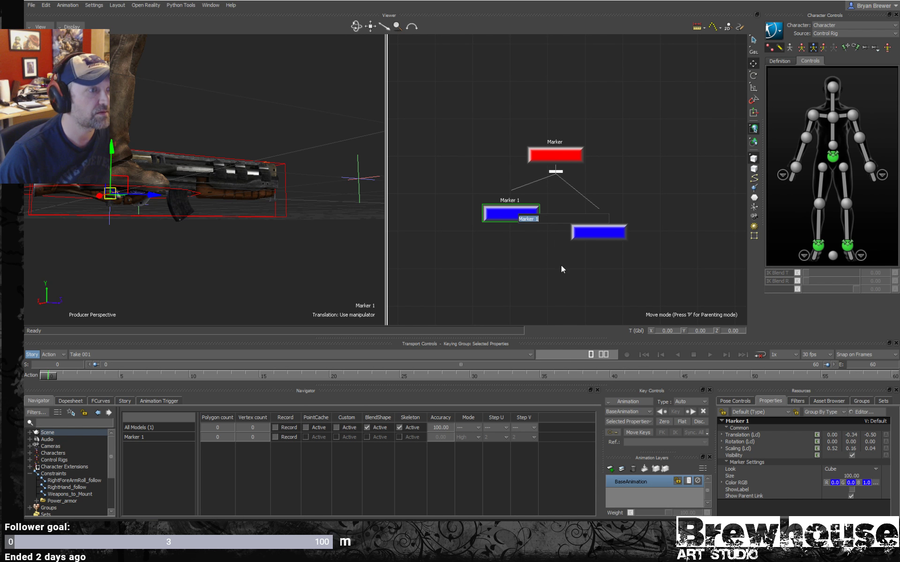
pyautogui.write('Ri')
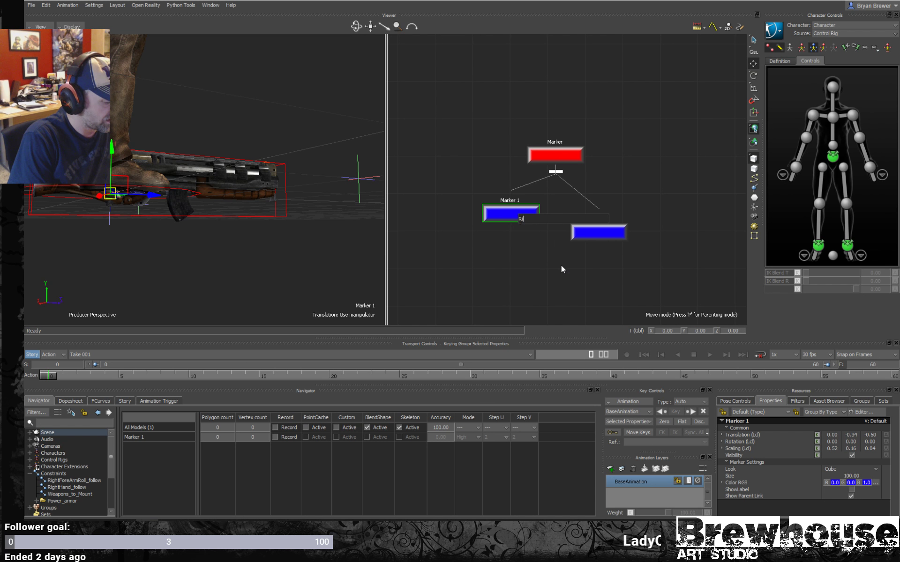
pyautogui.write('ght')
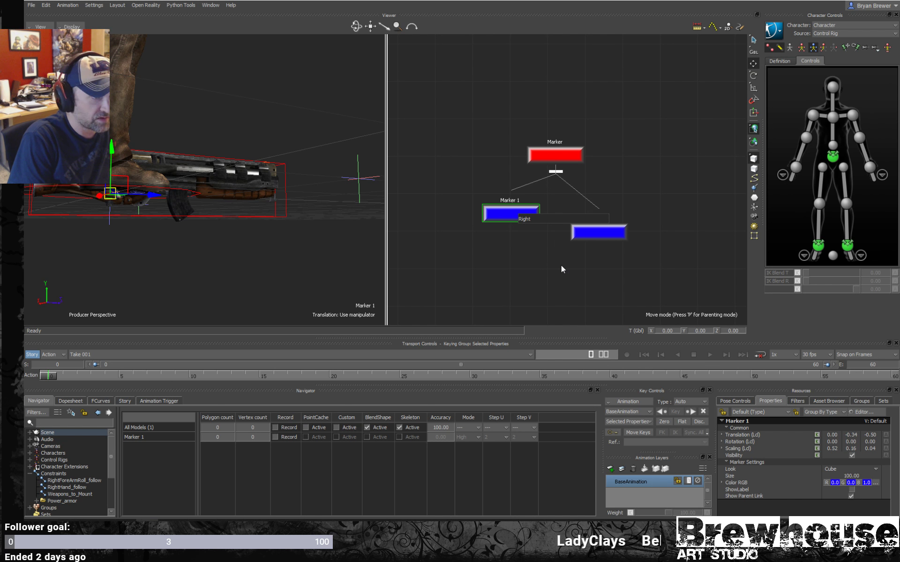
pyautogui.write('Hand')
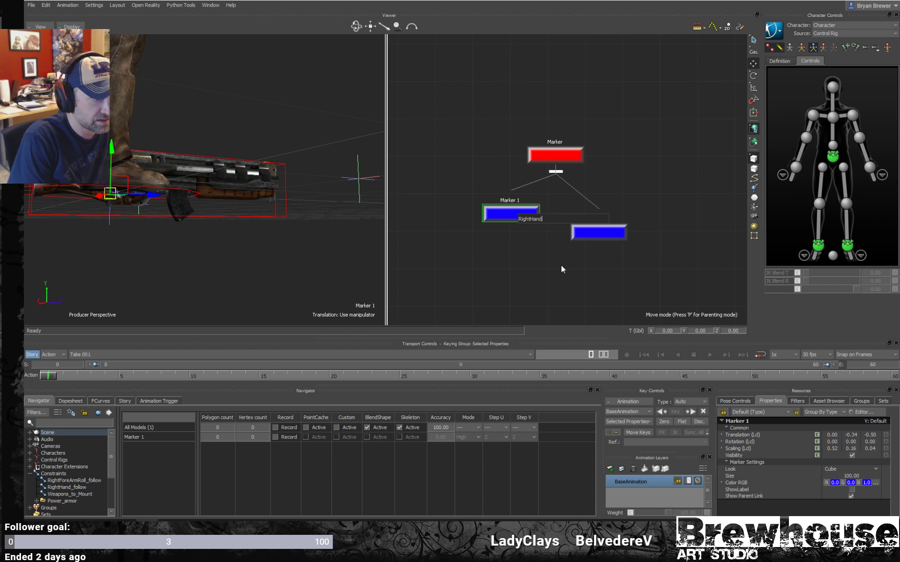
pyautogui.write('_Attach')
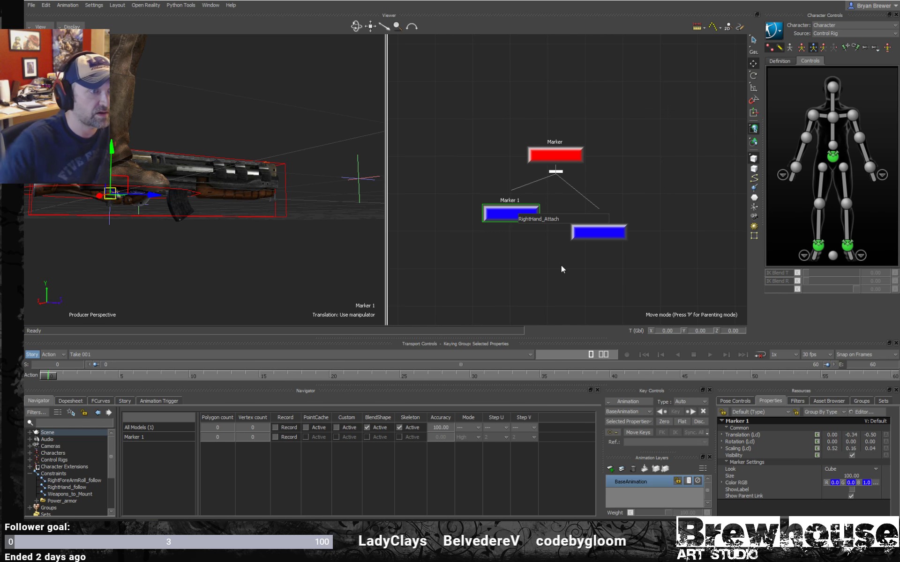
pyautogui.press('Return')
# - Rename Marker 2, the other blue child in the schematic, as LeftHand_Attach
pyautogui.moveTo(688, 202); pyautogui.dragTo(576, 258)
pyautogui.rightClick(609, 234)
pyautogui.moveTo(658, 318)
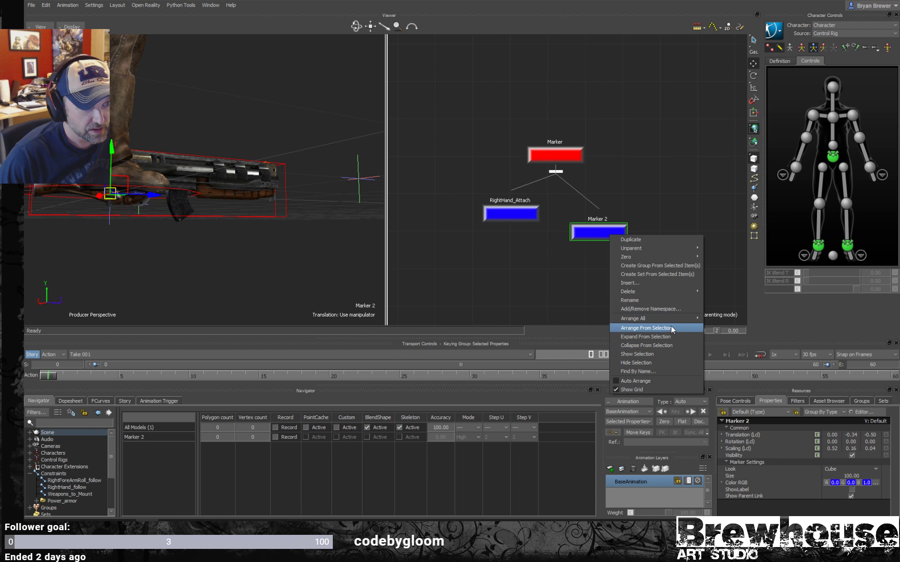
pyautogui.click(650, 300)
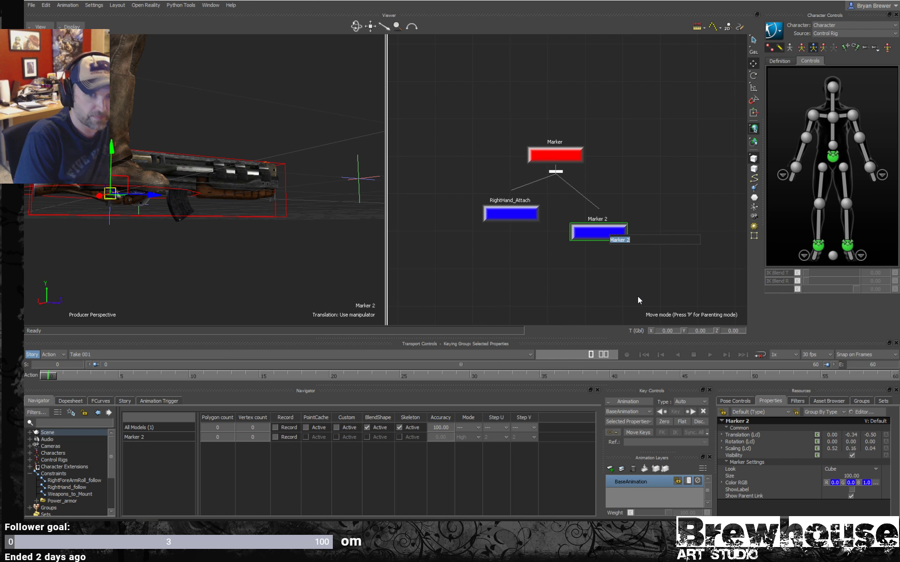
pyautogui.write('Left')
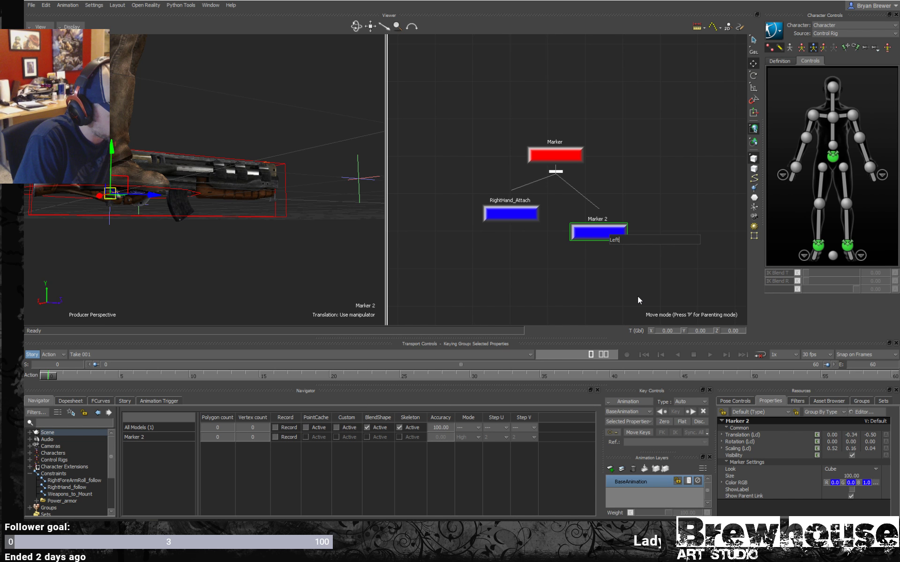
pyautogui.write('Hand_Attach')
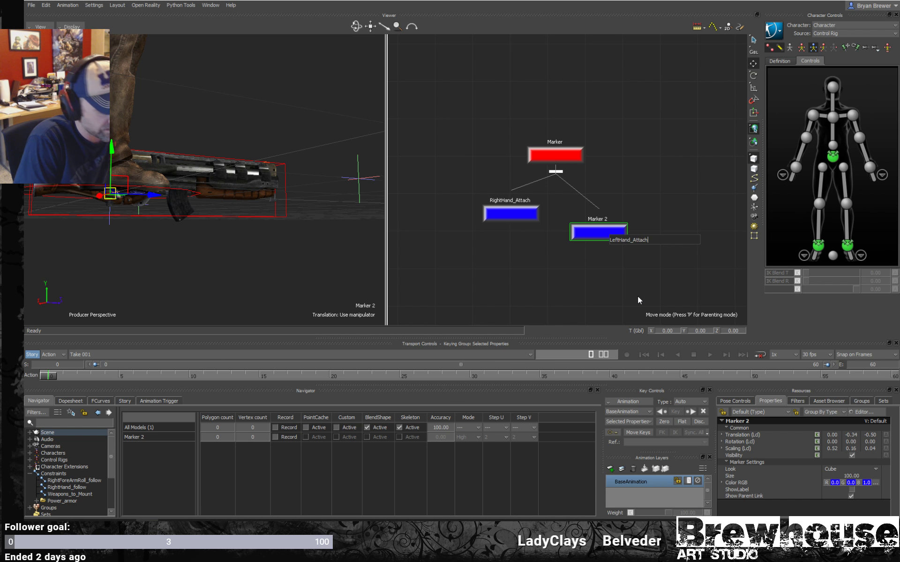
pyautogui.press('Return')
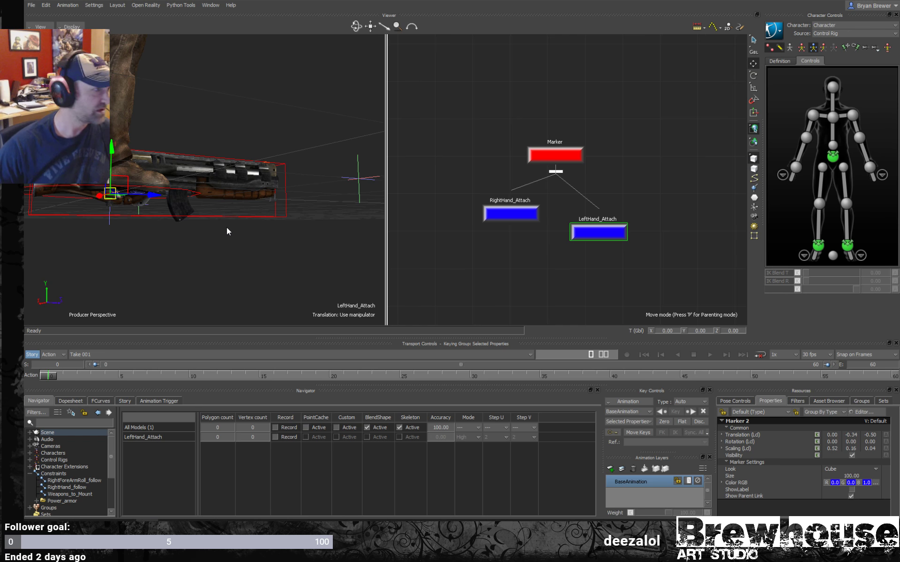
# - Move the RightHand_Attach marker beside the gun to about -7 in global X, and show the perspective view in X-Ray mode
pyautogui.scroll(3, 226, 232)
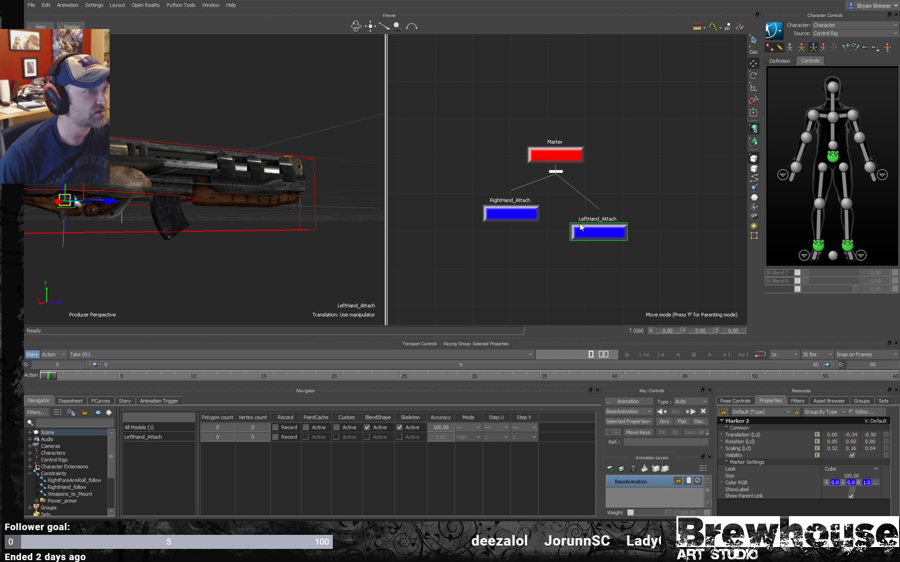
pyautogui.click(524, 213)
pyautogui.keyDown('ctrl'); pyautogui.keyDown('shift'); pyautogui.moveTo(338, 257); pyautogui.dragTo(202, 207); pyautogui.keyUp('shift'); pyautogui.keyUp('ctrl')
pyautogui.keyDown('ctrl'); pyautogui.keyDown('shift'); pyautogui.moveTo(281, 194); pyautogui.dragTo(218, 227); pyautogui.keyUp('shift'); pyautogui.keyUp('ctrl')
pyautogui.hotkey('ctrl', 'a')
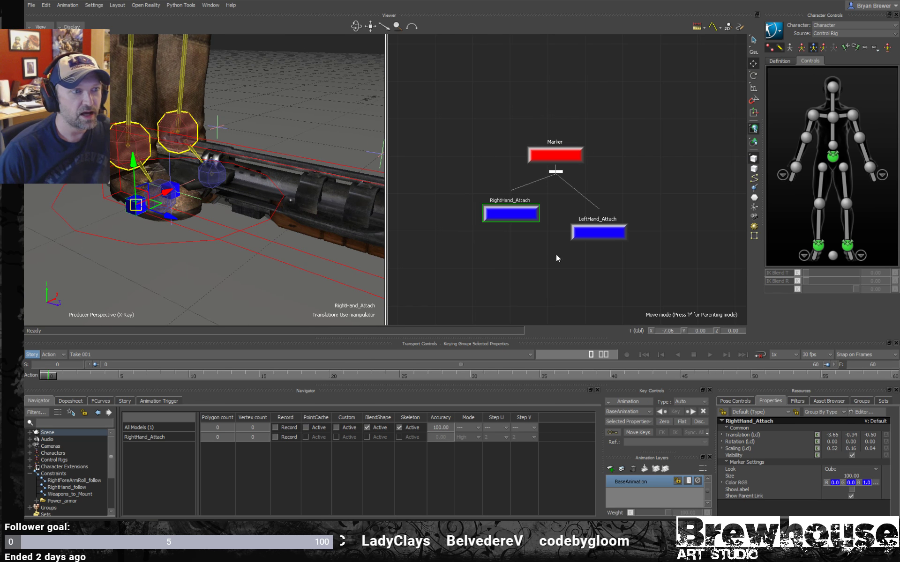
# - Move the LeftHand_Attach marker to the other side of the gun near its front, at about X 5 and Z 24
pyautogui.click(598, 232)
pyautogui.keyDown('ctrl'); pyautogui.keyDown('shift'); pyautogui.moveTo(323, 244); pyautogui.dragTo(258, 243); pyautogui.keyUp('shift'); pyautogui.keyUp('ctrl')
pyautogui.keyDown('ctrl'); pyautogui.keyDown('shift'); pyautogui.moveTo(258, 243); pyautogui.dragTo(304, 251); pyautogui.keyUp('shift'); pyautogui.keyUp('ctrl')
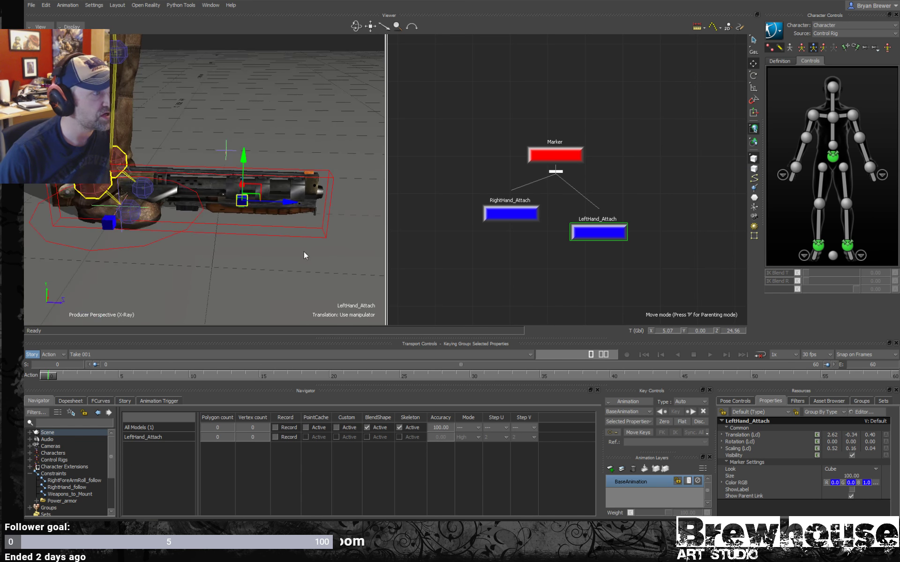
# - Enlarge the RightHand_Attach and LeftHand_Attach markers together to a size of 294
pyautogui.click(265, 177)
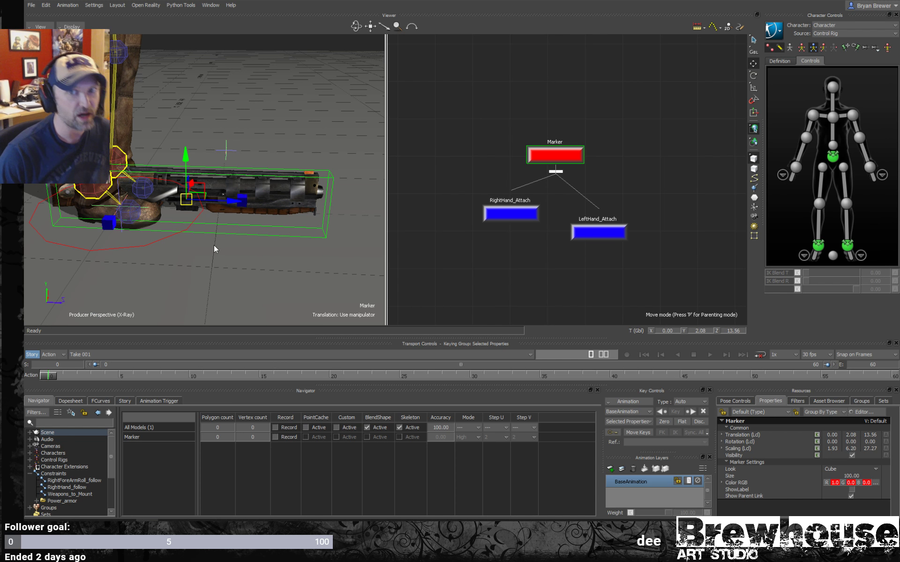
pyautogui.moveTo(199, 263)
pyautogui.keyDown('ctrl'); pyautogui.keyDown('shift'); pyautogui.mouseDown()
pyautogui.moveTo(229, 257)
pyautogui.moveTo(254, 268)
pyautogui.moveTo(282, 252)
pyautogui.moveTo(266, 213)
pyautogui.mouseUp(); pyautogui.keyUp('shift'); pyautogui.keyUp('ctrl')
pyautogui.press('s')
pyautogui.keyDown('ctrl'); pyautogui.keyDown('shift'); pyautogui.moveTo(191, 231); pyautogui.dragTo(270, 242); pyautogui.keyUp('shift'); pyautogui.keyUp('ctrl')
pyautogui.click(132, 238)
pyautogui.keyDown('ctrl'); pyautogui.keyDown('shift'); pyautogui.moveTo(287, 180); pyautogui.dragTo(206, 195); pyautogui.keyUp('shift'); pyautogui.keyUp('ctrl')
pyautogui.keyDown('shift'); pyautogui.click(200, 259); pyautogui.keyUp('shift')
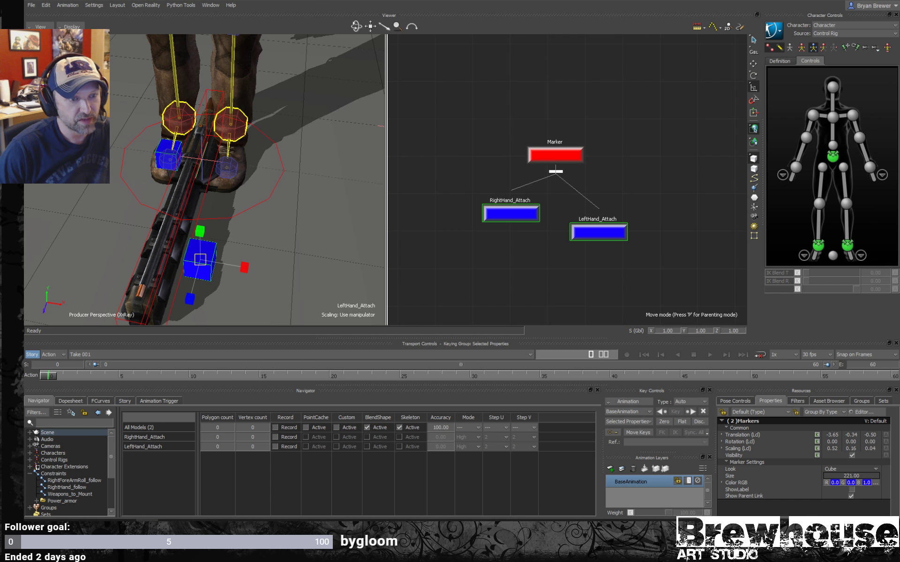
pyautogui.moveTo(851, 476)
pyautogui.mouseDown()
pyautogui.moveTo(876, 475)
pyautogui.moveTo(863, 476)
pyautogui.mouseUp()
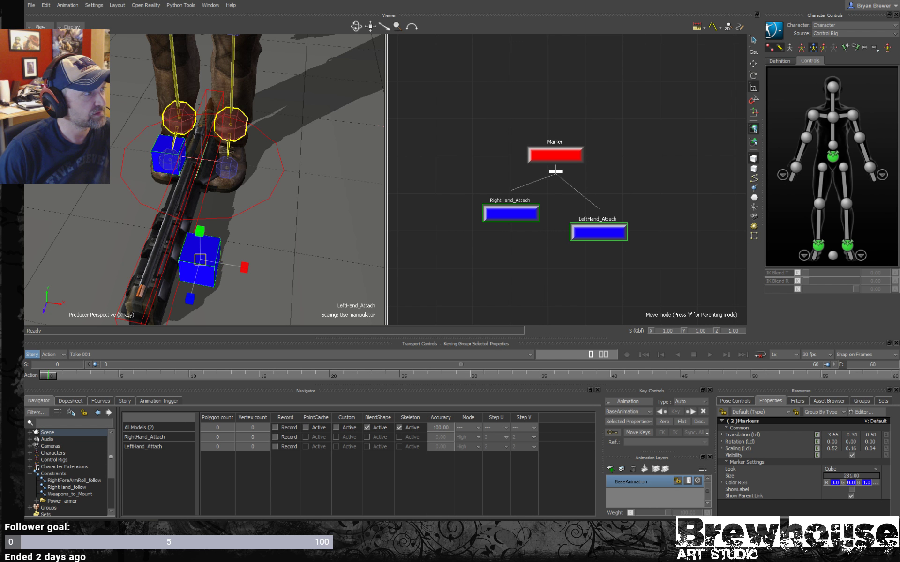
# - Switch both hand markers from solid cubes to wireframe boxes, deselect them, and enlarge the lower panel area
pyautogui.keyDown('ctrl'); pyautogui.keyDown('shift'); pyautogui.moveTo(215, 257); pyautogui.dragTo(230, 227); pyautogui.keyUp('shift'); pyautogui.keyUp('ctrl')
pyautogui.hotkey('ctrl', 'w')
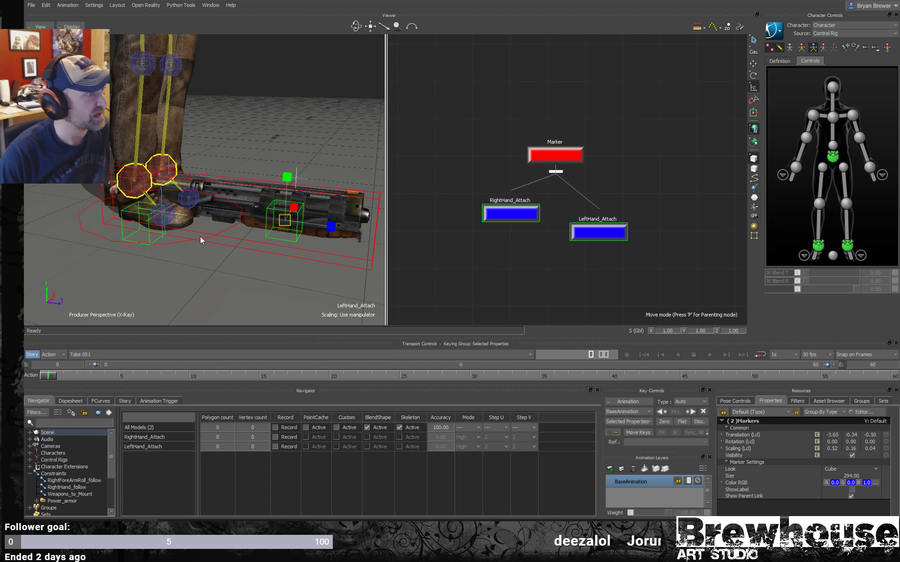
pyautogui.click(248, 271)
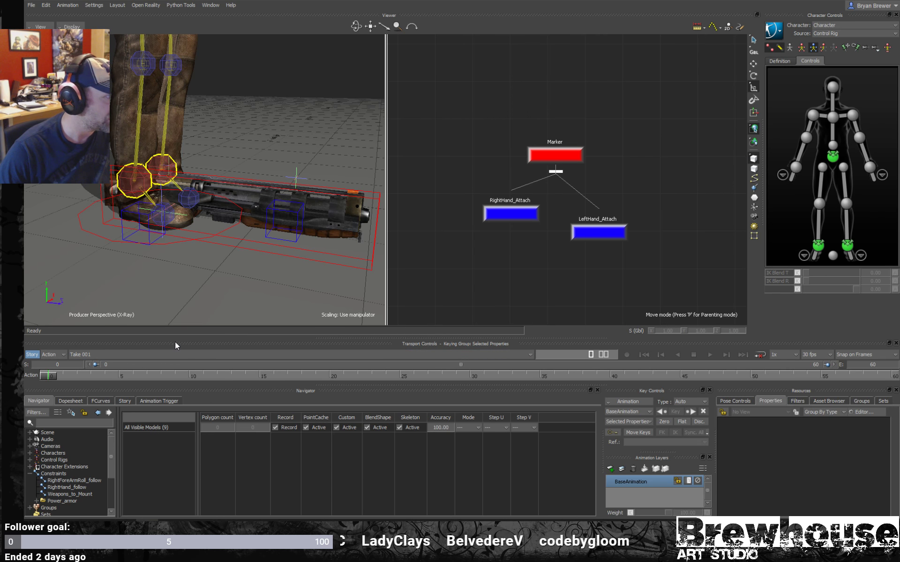
pyautogui.moveTo(319, 337); pyautogui.dragTo(322, 277)
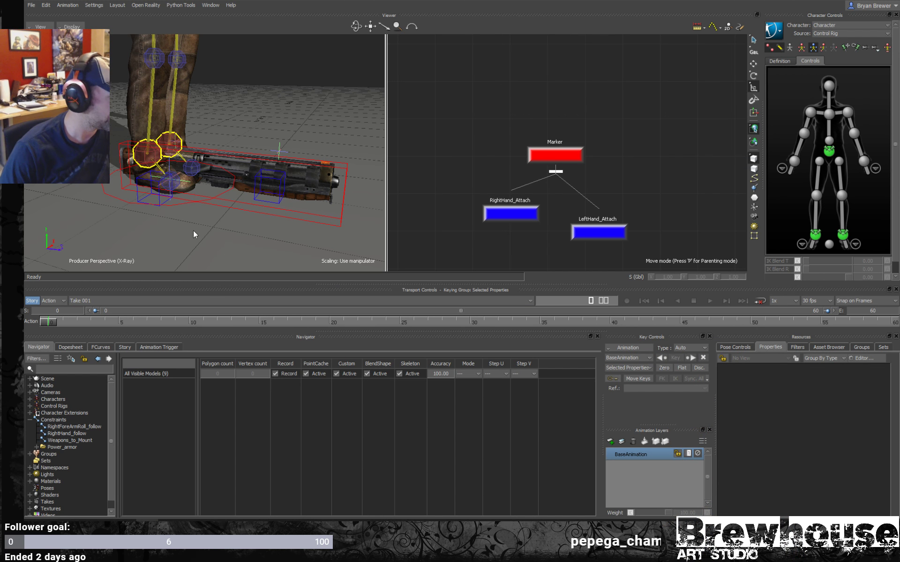
# - Examine the RightHand_Attach and LeftHand_Attach markers' placement around the gun from several angles
pyautogui.moveTo(221, 224); pyautogui.dragTo(165, 211, button='middle')
pyautogui.click(165, 211)
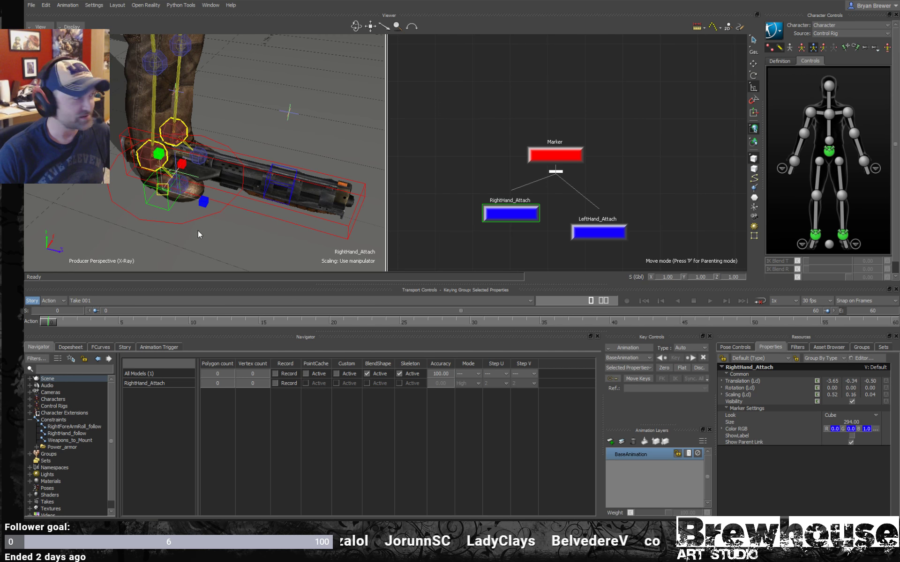
pyautogui.keyDown('shift'); pyautogui.moveTo(211, 235); pyautogui.dragTo(234, 241); pyautogui.keyUp('shift')
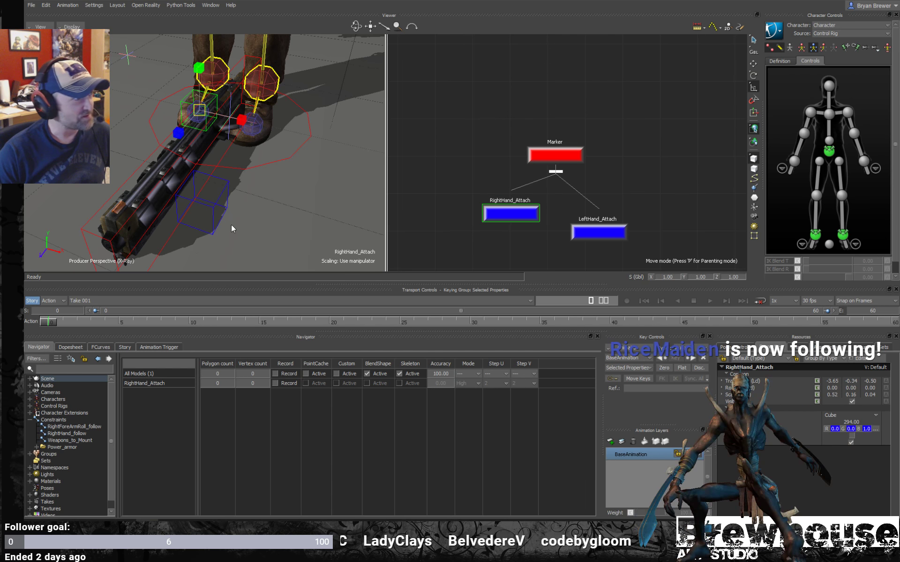
pyautogui.keyDown('ctrl'); pyautogui.keyDown('shift'); pyautogui.moveTo(231, 224); pyautogui.dragTo(276, 195); pyautogui.keyUp('shift'); pyautogui.keyUp('ctrl')
pyautogui.keyDown('shift'); pyautogui.click(231, 213); pyautogui.keyUp('shift')
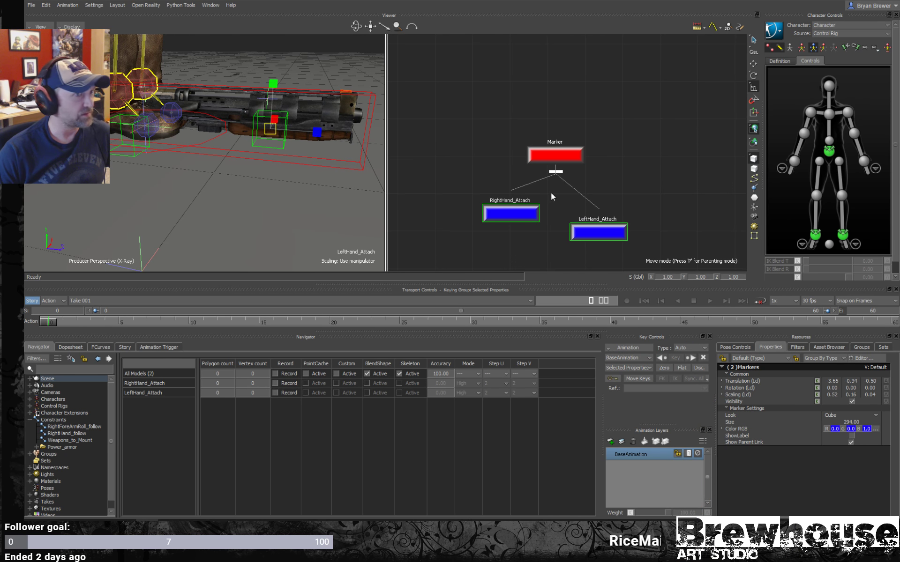
pyautogui.moveTo(285, 175)
pyautogui.keyDown('ctrl'); pyautogui.keyDown('shift'); pyautogui.mouseDown()
pyautogui.moveTo(304, 184)
pyautogui.moveTo(262, 194)
pyautogui.moveTo(203, 128)
pyautogui.moveTo(307, 174)
pyautogui.moveTo(223, 189)
pyautogui.moveTo(275, 177)
pyautogui.moveTo(285, 184)
pyautogui.moveTo(223, 186)
pyautogui.moveTo(239, 170)
pyautogui.mouseUp(); pyautogui.keyUp('shift'); pyautogui.keyUp('ctrl')
pyautogui.click(313, 170)
pyautogui.click(511, 212)
pyautogui.click(602, 230)
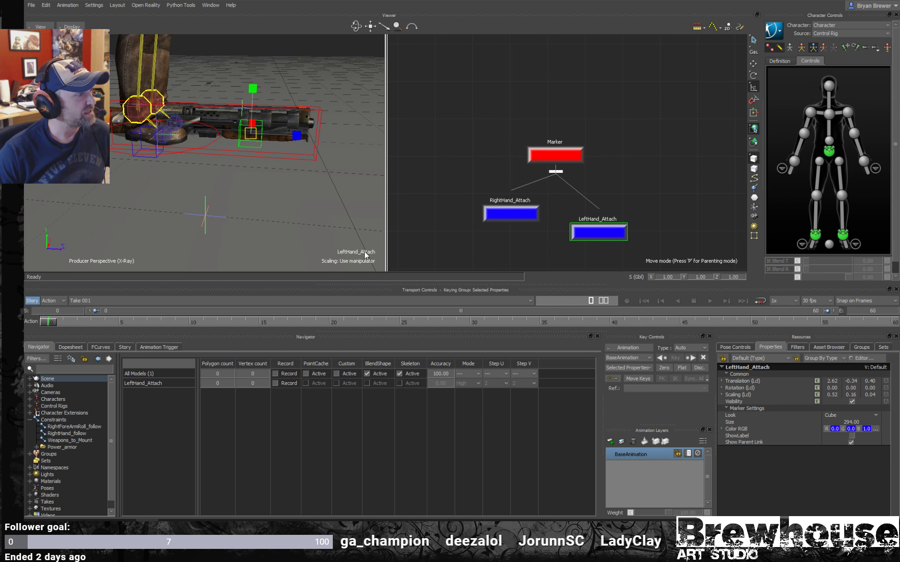
pyautogui.moveTo(532, 90); pyautogui.dragTo(484, 111)
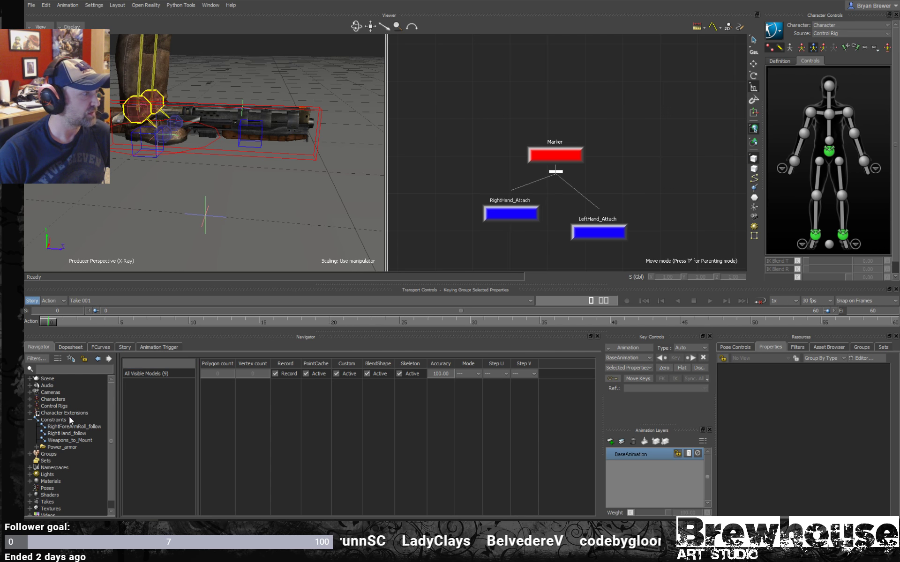
# - Bring up the Constraints templates in the Asset Browser and switch the browser to a single tree view
pyautogui.click(56, 420)
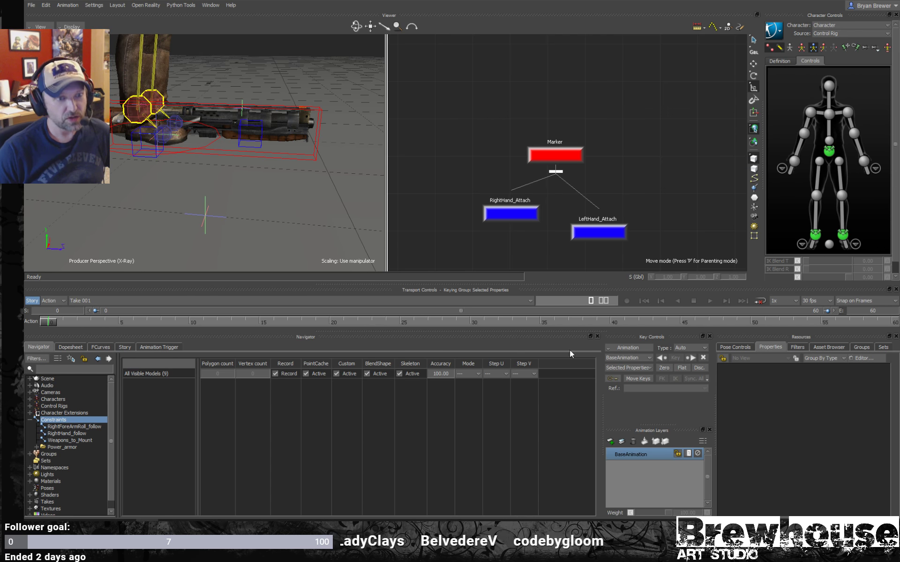
pyautogui.click(829, 348)
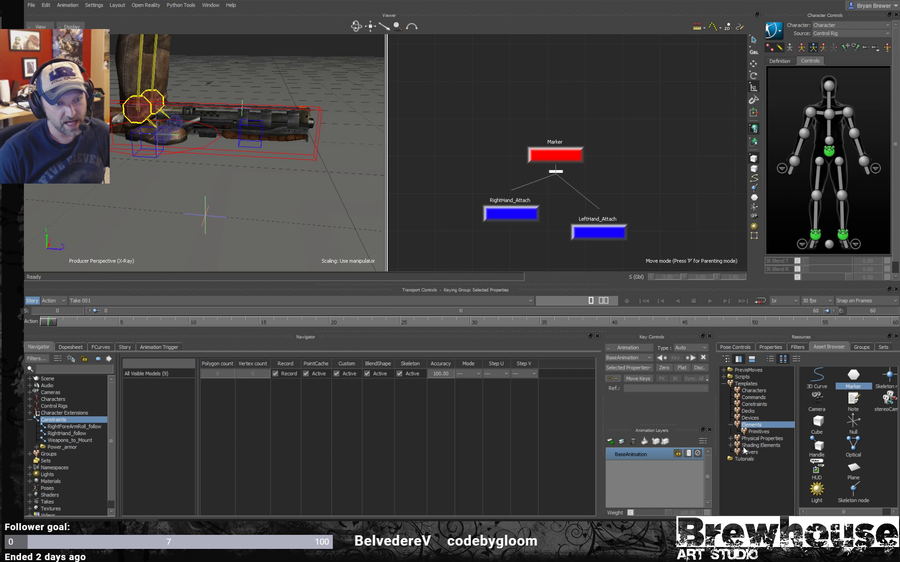
pyautogui.click(755, 403)
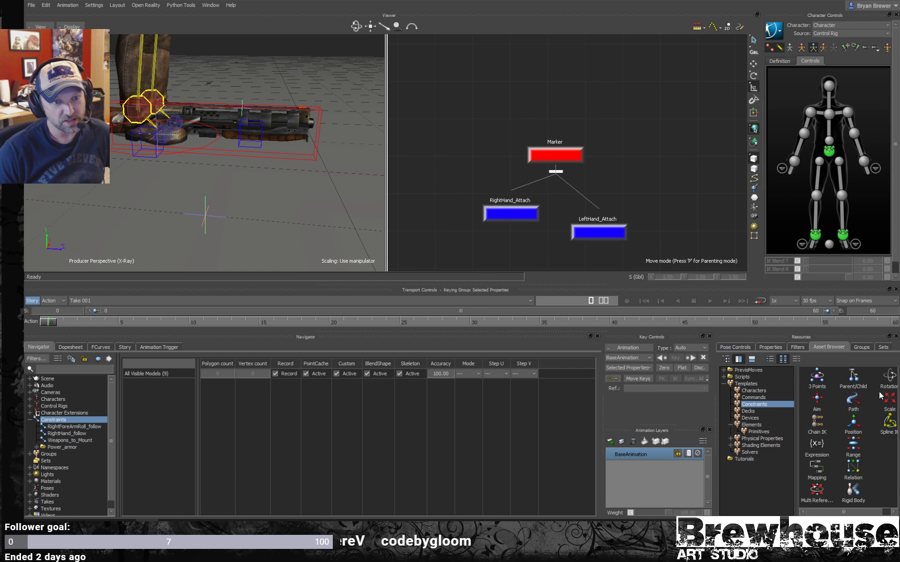
pyautogui.click(795, 359)
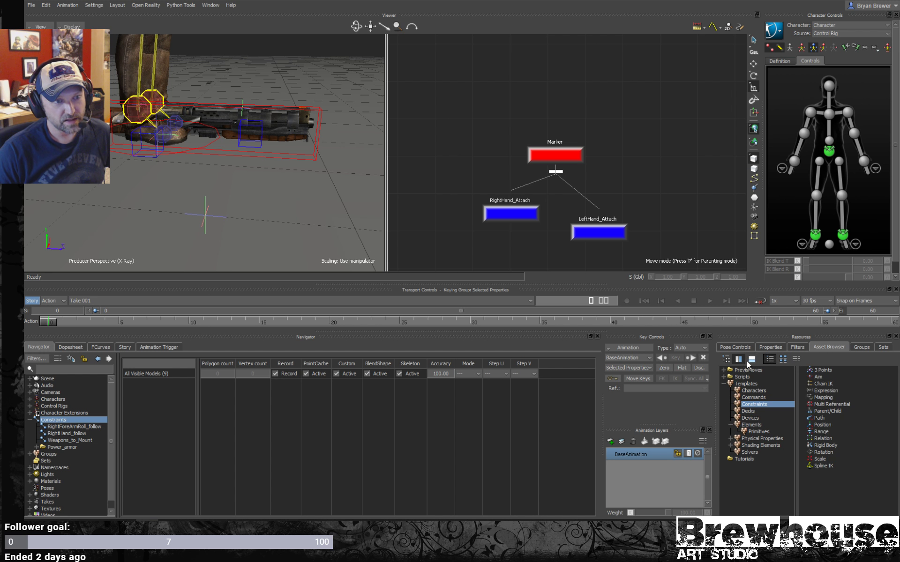
pyautogui.click(726, 359)
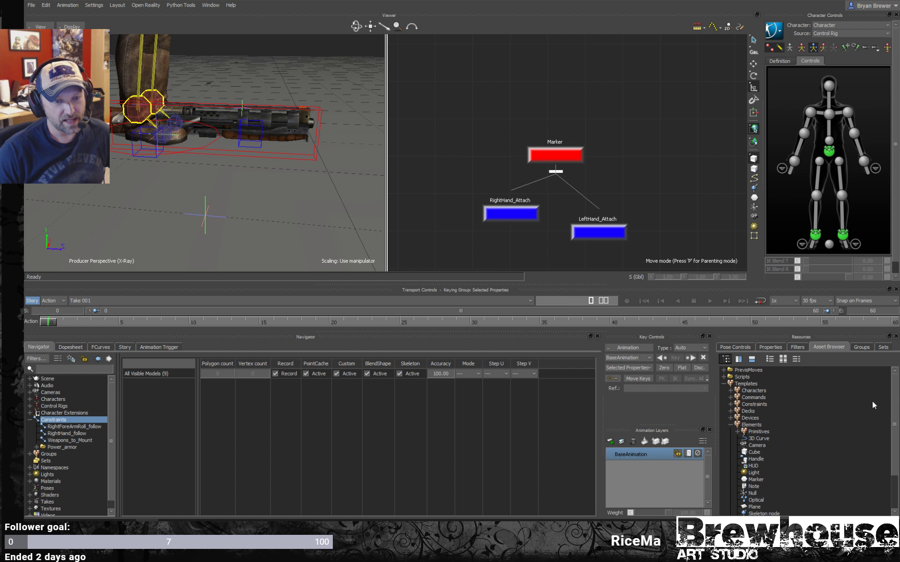
# - Collapse the Elements templates and expand the Constraints templates in the asset tree
pyautogui.scroll(-3, 894, 400)
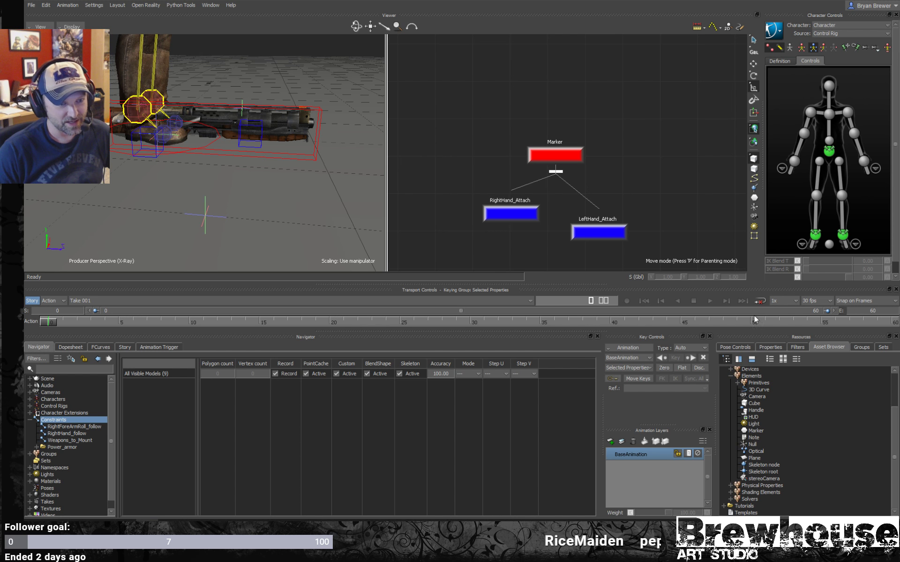
pyautogui.doubleClick(733, 379)
pyautogui.scroll(3, 732, 380)
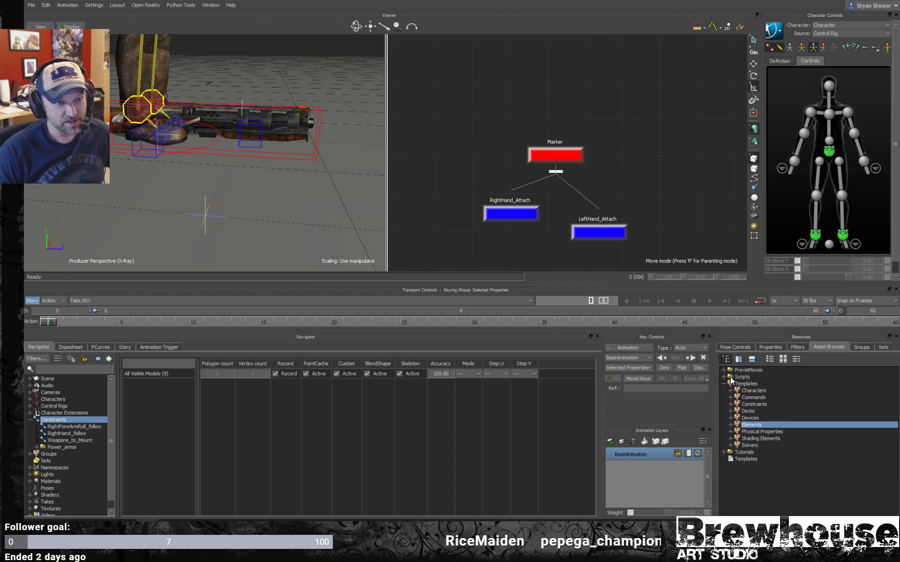
pyautogui.click(730, 404)
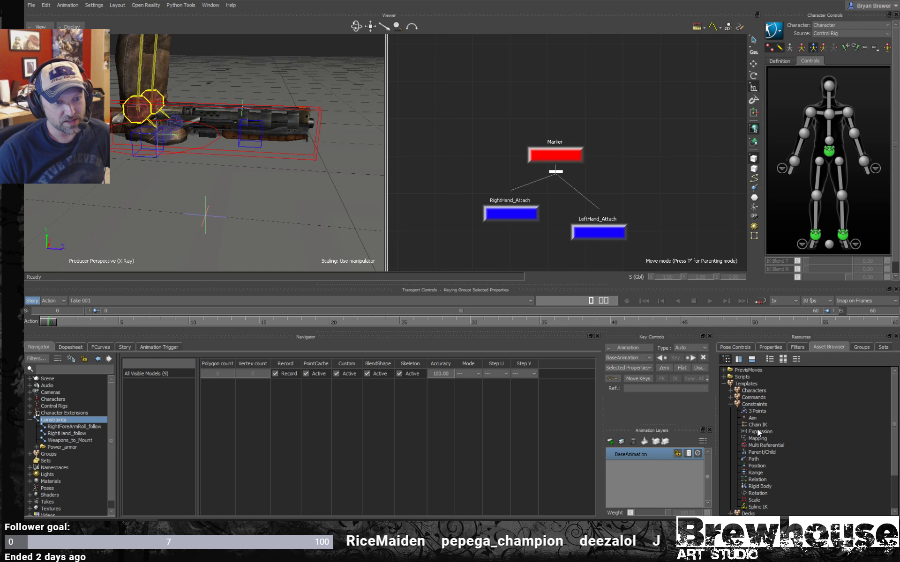
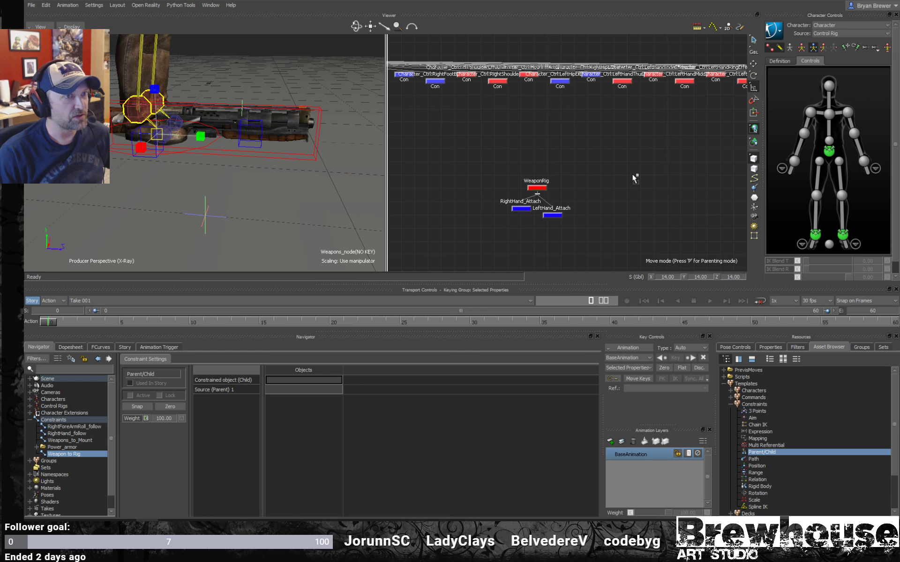
# - Assign Weapons_node(NO KEY) from the schematic as the constrained child object of the Weapon to Rig constraint
pyautogui.scroll(-4, 668, 148)
pyautogui.moveTo(623, 99); pyautogui.dragTo(580, 172, button='middle')
pyautogui.scroll(-3, 580, 175)
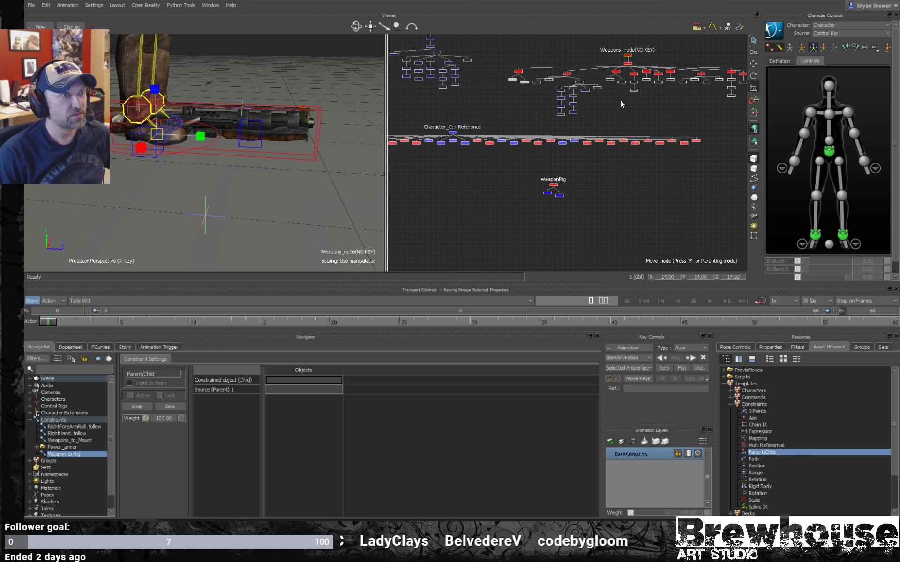
pyautogui.moveTo(619, 100); pyautogui.dragTo(615, 159, button='middle')
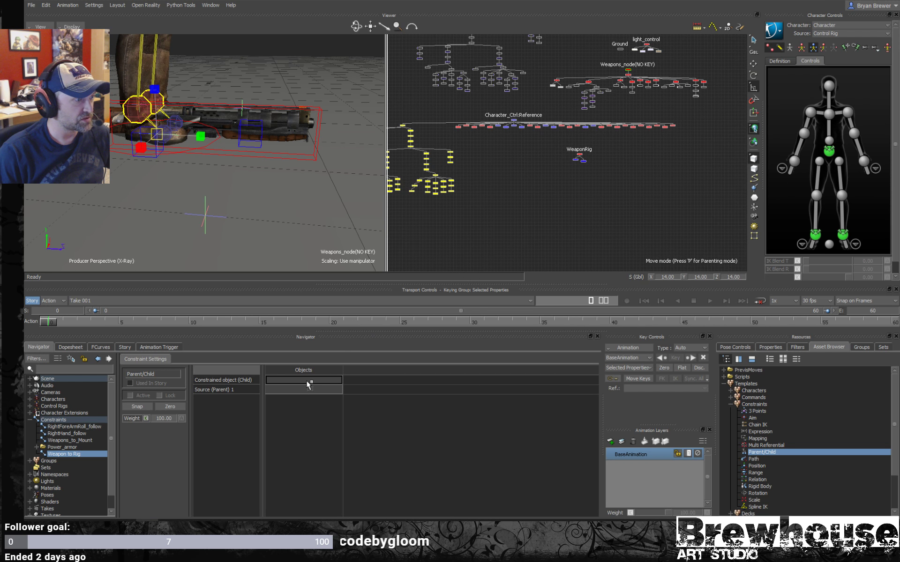
pyautogui.moveTo(309, 385); pyautogui.dragTo(309, 384)
# - Assign the WeaponRig marker as the first source parent of the Weapon to Rig constraint
pyautogui.moveTo(495, 217); pyautogui.dragTo(463, 214, button='middle')
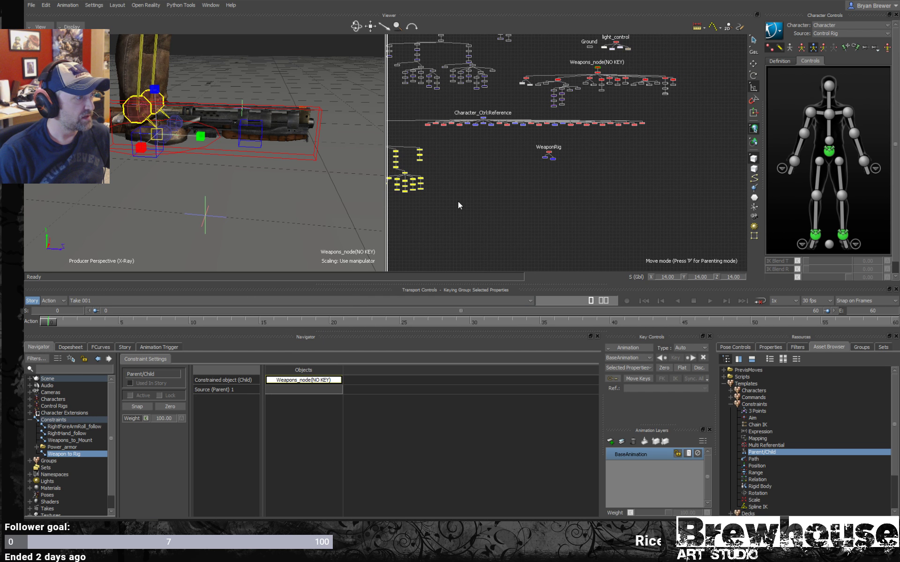
pyautogui.scroll(3, 478, 202)
pyautogui.moveTo(659, 87); pyautogui.dragTo(583, 109)
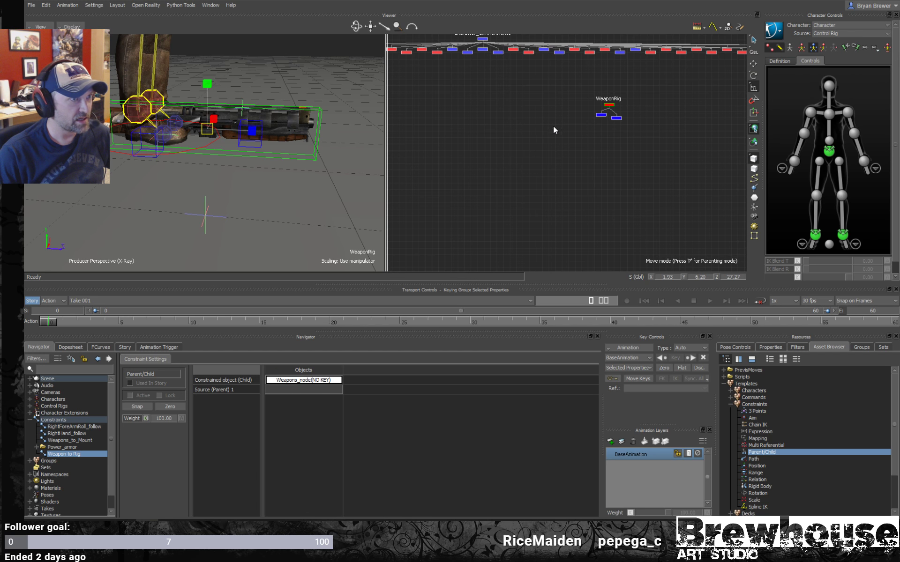
pyautogui.moveTo(488, 193); pyautogui.dragTo(337, 347)
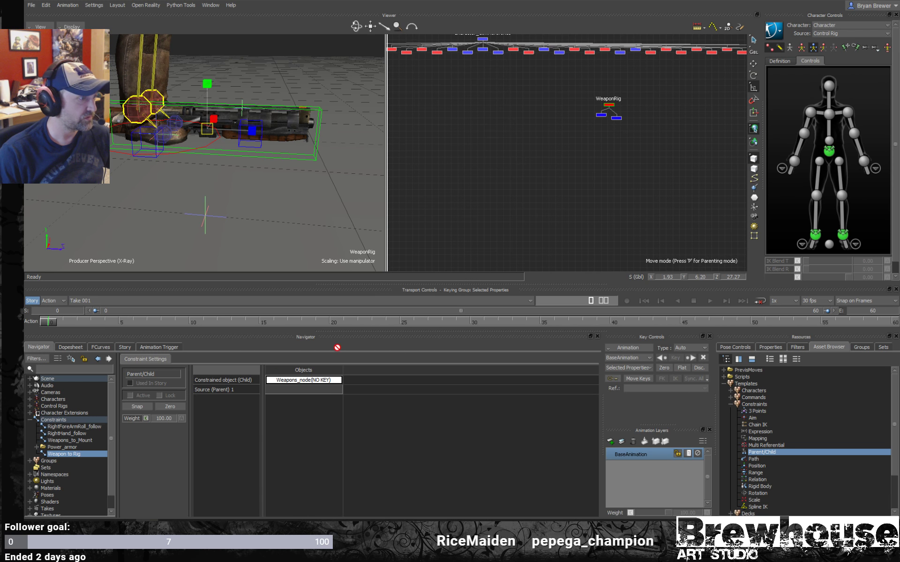
pyautogui.moveTo(299, 387); pyautogui.dragTo(299, 388)
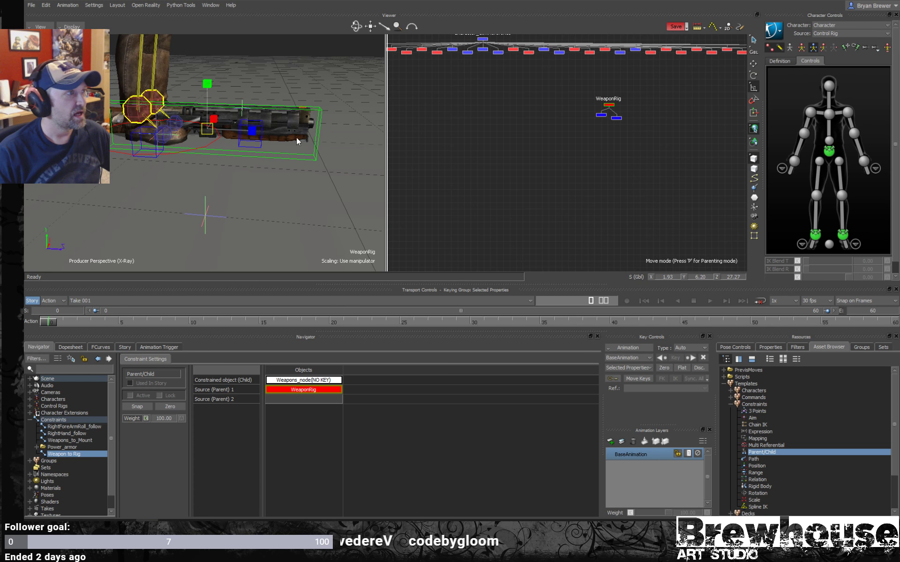
# - Select Weapons_node(NO KEY) in the schematic and switch the perspective view from X-ray to normal shaded display
pyautogui.press('a')
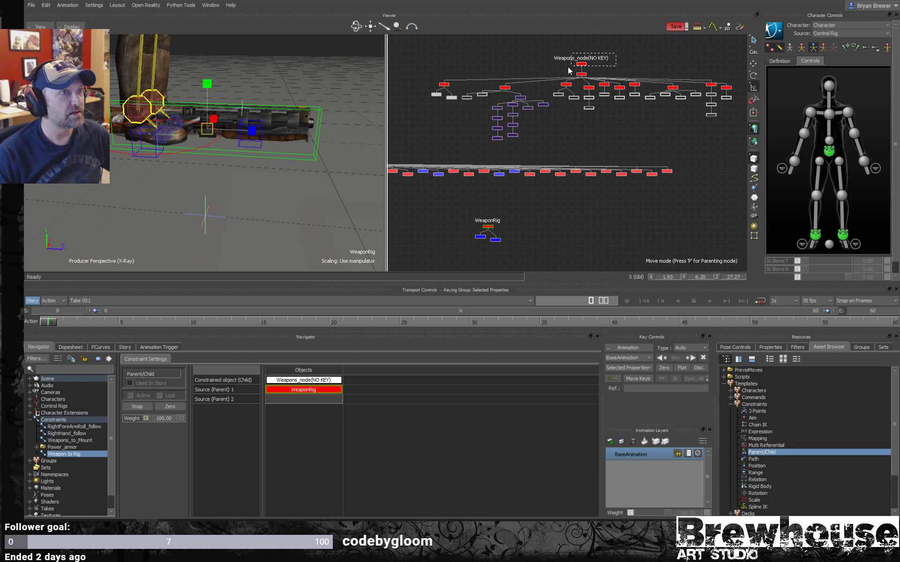
pyautogui.click(581, 64)
pyautogui.keyDown('ctrl'); pyautogui.keyDown('shift'); pyautogui.moveTo(252, 186); pyautogui.dragTo(346, 154); pyautogui.keyUp('shift'); pyautogui.keyUp('ctrl')
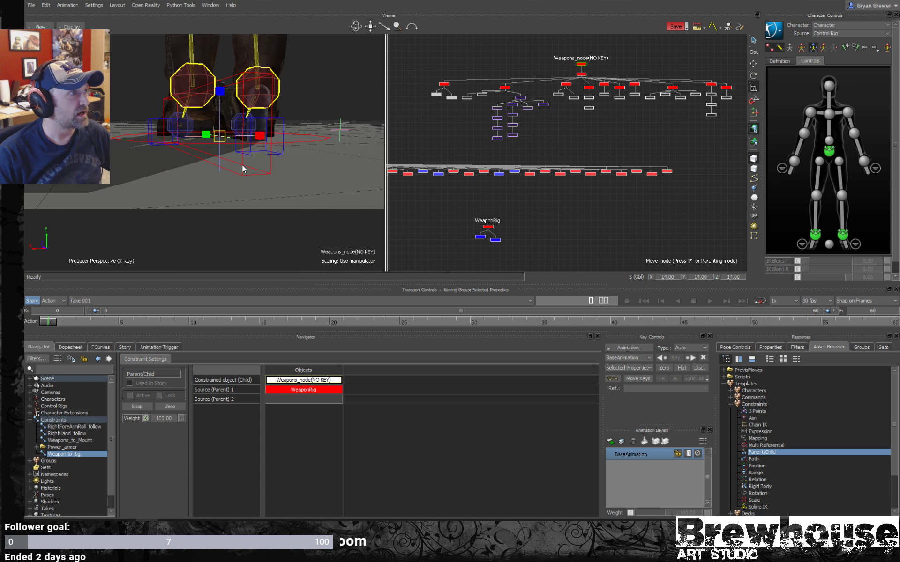
pyautogui.keyDown('ctrl'); pyautogui.moveTo(241, 164); pyautogui.dragTo(208, 24); pyautogui.keyUp('ctrl')
pyautogui.hotkey('ctrl', 'a')
pyautogui.hotkey('ctrl', 'a')
# - Raise the character's left ankle effector to a global Y of about 32 so the feet clear the gun
pyautogui.click(841, 234)
pyautogui.press('t')
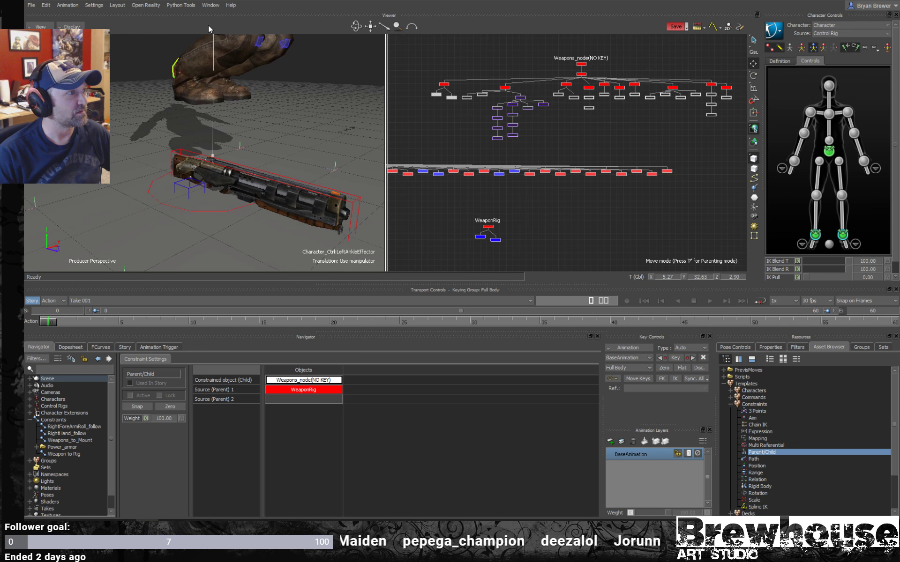
pyautogui.keyDown('ctrl'); pyautogui.moveTo(240, 170); pyautogui.dragTo(354, 133); pyautogui.keyUp('ctrl')
pyautogui.keyDown('shift'); pyautogui.moveTo(266, 161); pyautogui.dragTo(337, 168); pyautogui.keyUp('shift')
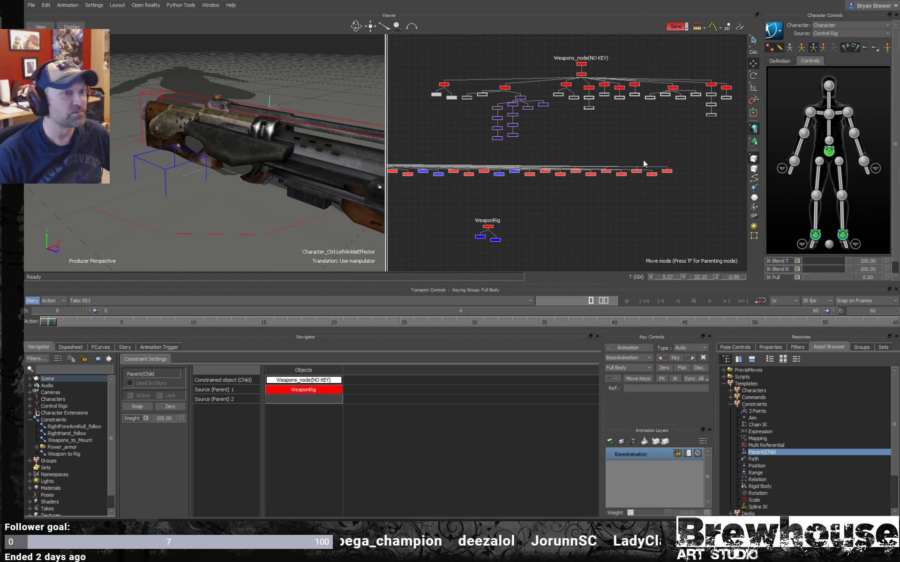
# - Compare the pivot positions of WeaponRig and Weapons_node(NO KEY) on the gun by selecting each and viewing it from several angles
pyautogui.click(488, 226)
pyautogui.keyDown('ctrl'); pyautogui.keyDown('shift'); pyautogui.moveTo(309, 199); pyautogui.dragTo(264, 177); pyautogui.keyUp('shift'); pyautogui.keyUp('ctrl')
pyautogui.keyDown('shift'); pyautogui.moveTo(334, 137); pyautogui.dragTo(221, 167); pyautogui.keyUp('shift')
pyautogui.keyDown('ctrl'); pyautogui.keyDown('shift'); pyautogui.moveTo(255, 134); pyautogui.dragTo(248, 161); pyautogui.keyUp('shift'); pyautogui.keyUp('ctrl')
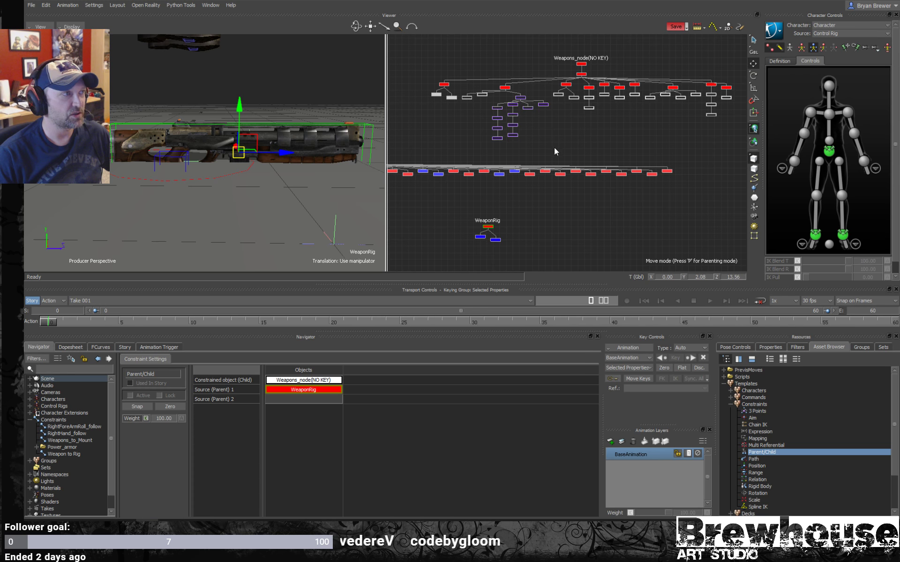
pyautogui.keyDown('ctrl'); pyautogui.moveTo(559, 135); pyautogui.dragTo(573, 133); pyautogui.keyUp('ctrl')
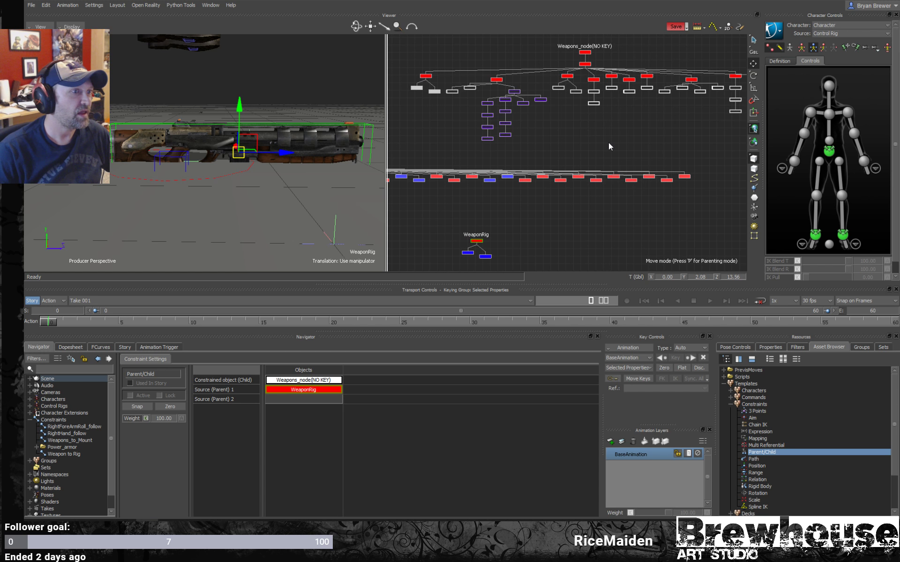
pyautogui.moveTo(611, 43); pyautogui.dragTo(562, 58)
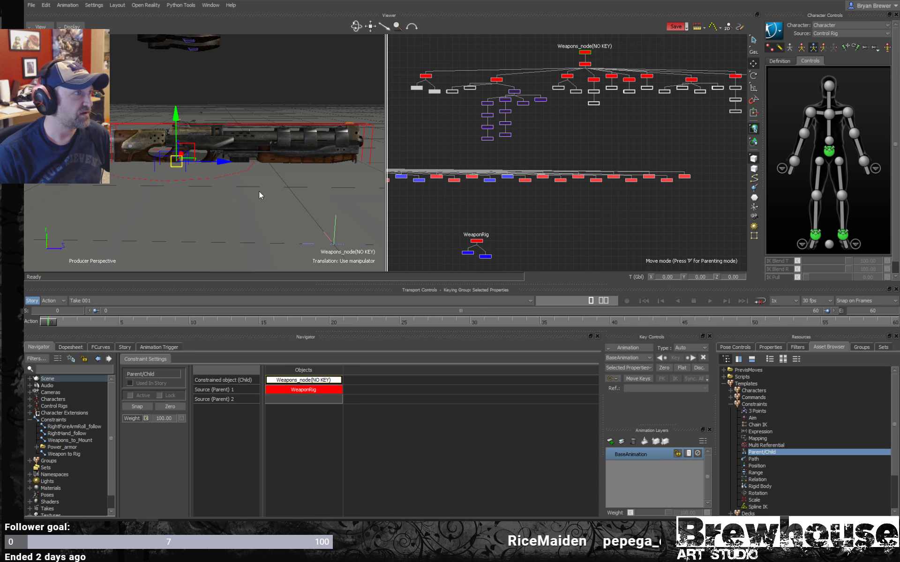
pyautogui.keyDown('alt'); pyautogui.moveTo(259, 191); pyautogui.dragTo(219, 217); pyautogui.keyUp('alt')
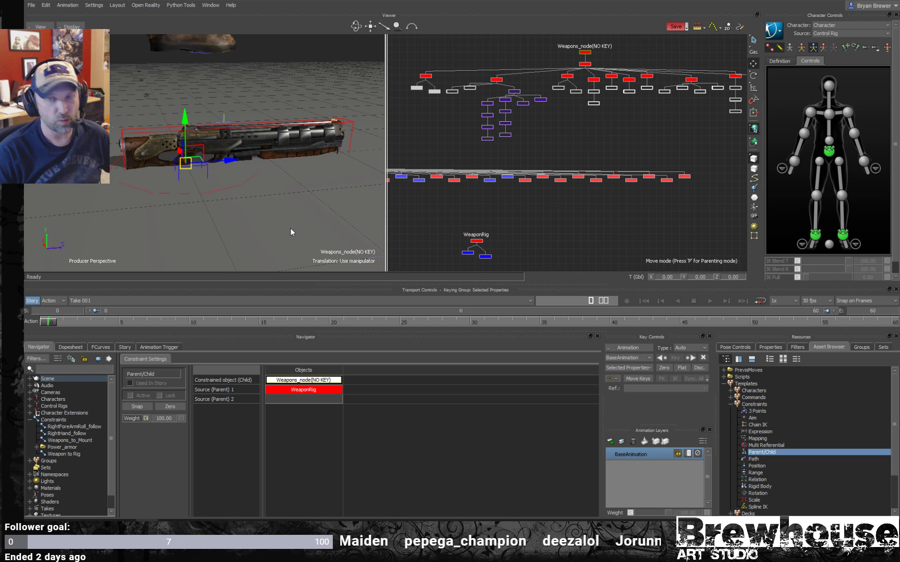
pyautogui.keyDown('alt'); pyautogui.moveTo(314, 219); pyautogui.dragTo(253, 166); pyautogui.keyUp('alt')
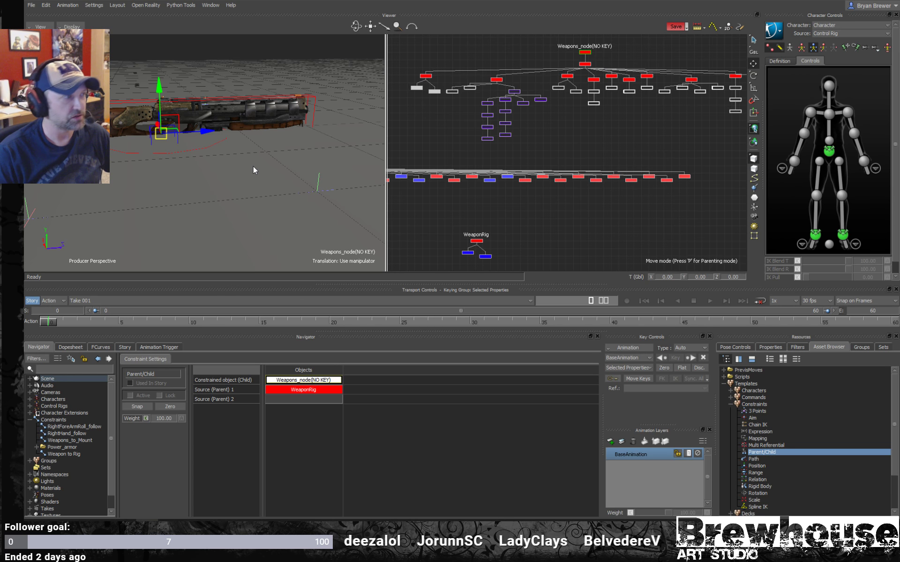
# - Snap the Weapon to Rig constraint at the gun's current placement so that it is active and locked
pyautogui.keyDown('alt'); pyautogui.moveTo(327, 217); pyautogui.dragTo(323, 213); pyautogui.keyUp('alt')
pyautogui.keyDown('alt'); pyautogui.moveTo(323, 213); pyautogui.dragTo(321, 214, button='middle'); pyautogui.keyUp('alt')
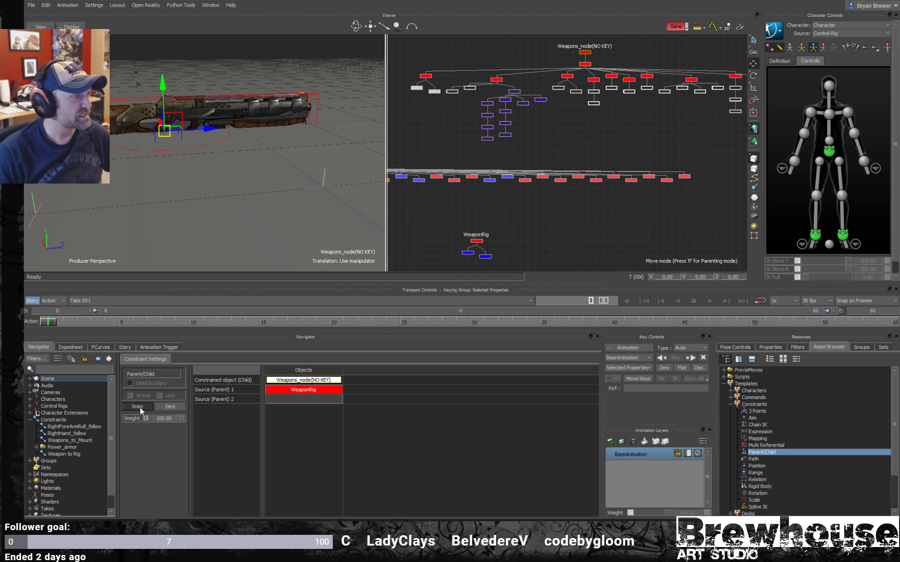
pyautogui.click(159, 396)
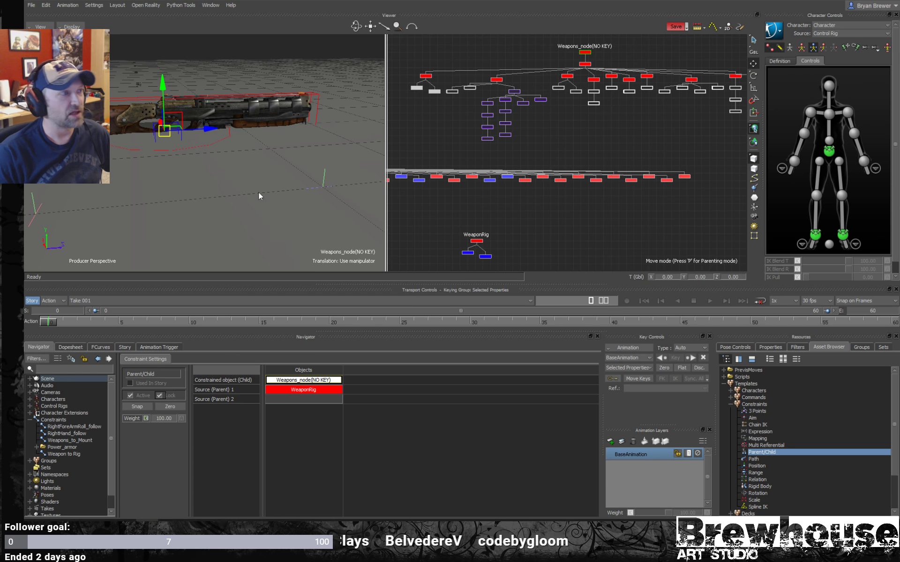
# - Inspect the constrained Weapons_node(NO KEY) with the rotation manipulator, then clear the selection
pyautogui.scroll(-3, 622, 124)
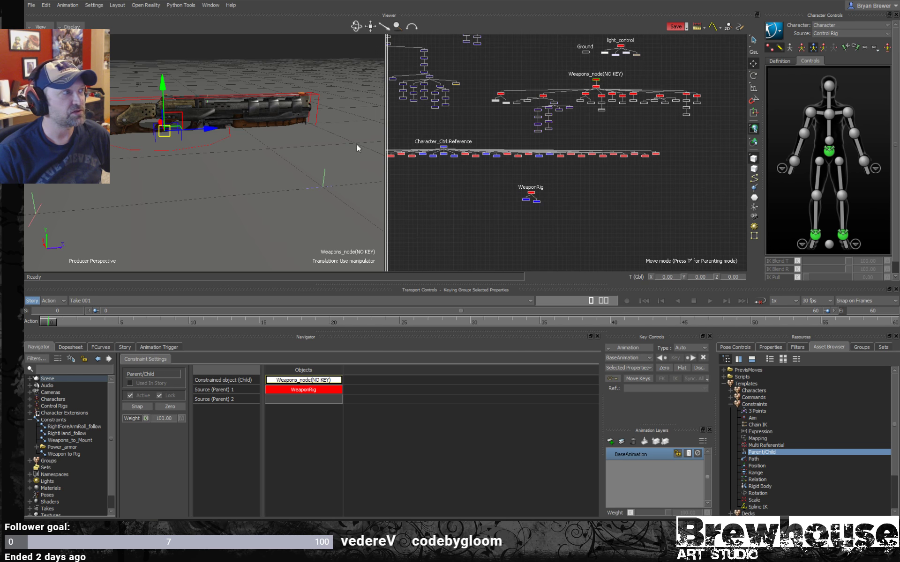
pyautogui.scroll(2, 309, 145)
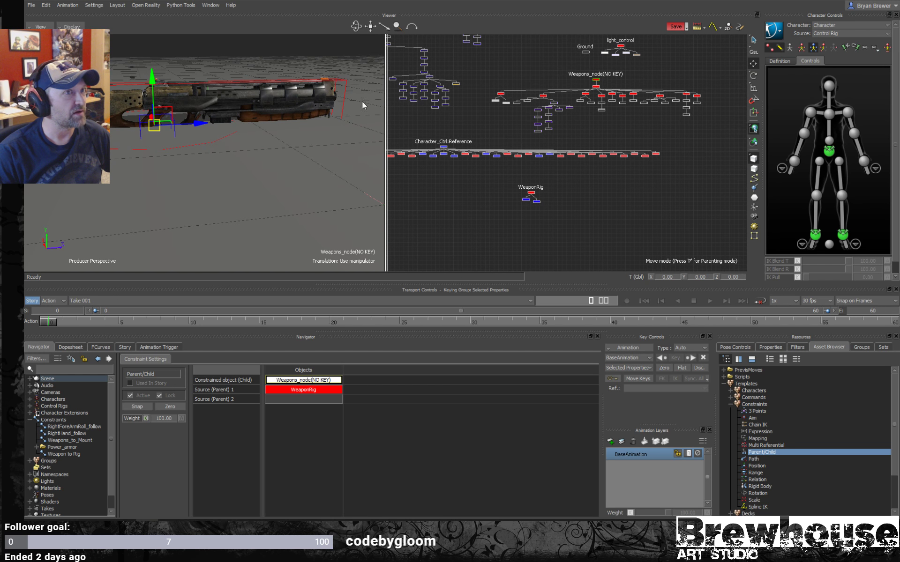
pyautogui.keyDown('alt'); pyautogui.moveTo(599, 118); pyautogui.dragTo(556, 154, button='middle'); pyautogui.keyUp('alt')
pyautogui.moveTo(673, 82); pyautogui.dragTo(642, 99)
pyautogui.moveTo(573, 107); pyautogui.dragTo(543, 117)
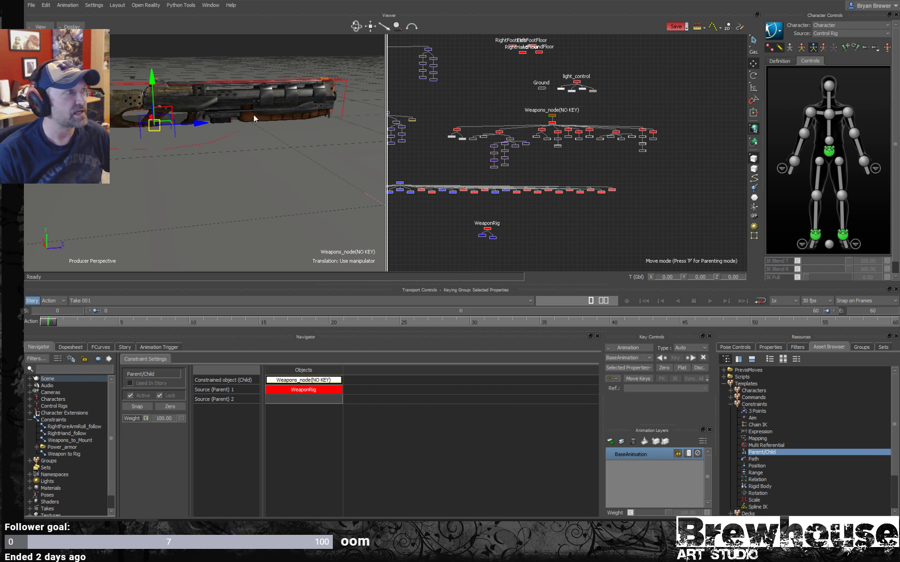
pyautogui.press('r')
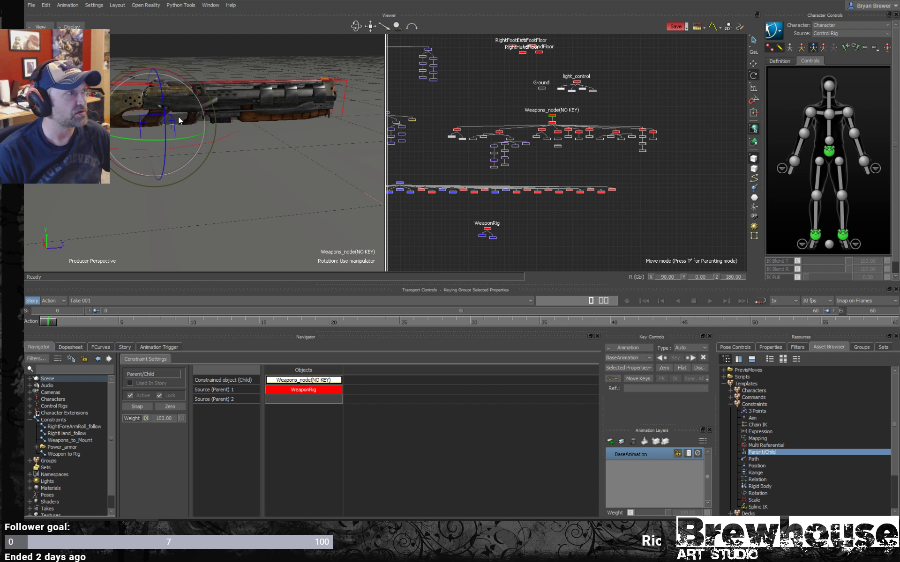
pyautogui.click(655, 218)
# - Select the WeaponRig marker and examine the gun and its rotation manipulator from several angles
pyautogui.moveTo(260, 193)
pyautogui.keyDown('alt'); pyautogui.mouseDown()
pyautogui.moveTo(238, 192)
pyautogui.moveTo(302, 184)
pyautogui.moveTo(265, 185)
pyautogui.mouseUp(); pyautogui.keyUp('alt')
pyautogui.keyDown('alt'); pyautogui.moveTo(264, 185); pyautogui.dragTo(280, 194, button='middle'); pyautogui.keyUp('alt')
pyautogui.keyDown('alt'); pyautogui.moveTo(280, 194); pyautogui.dragTo(287, 191, button='right'); pyautogui.keyUp('alt')
pyautogui.moveTo(288, 190)
pyautogui.keyDown('alt'); pyautogui.mouseDown()
pyautogui.moveTo(224, 187)
pyautogui.moveTo(273, 182)
pyautogui.mouseUp(); pyautogui.keyUp('alt')
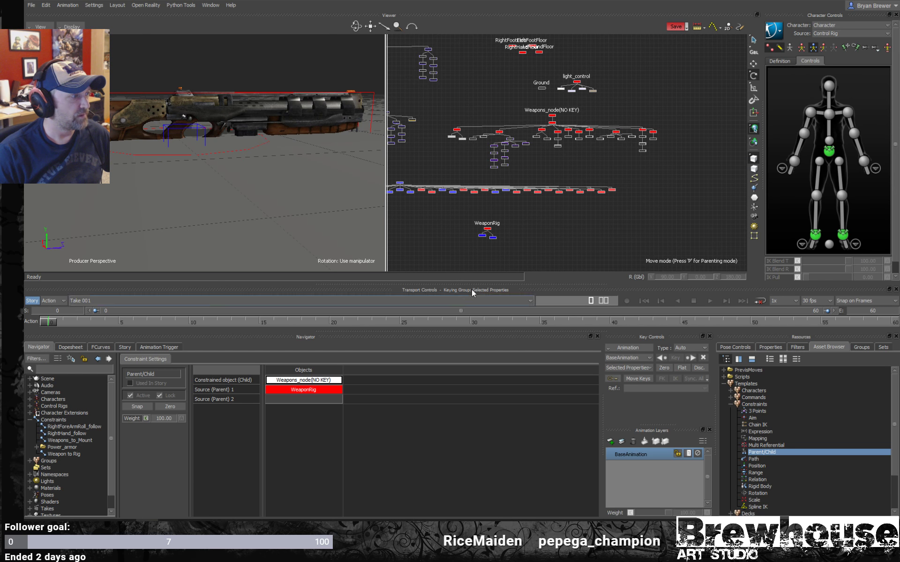
pyautogui.moveTo(531, 209); pyautogui.dragTo(473, 230)
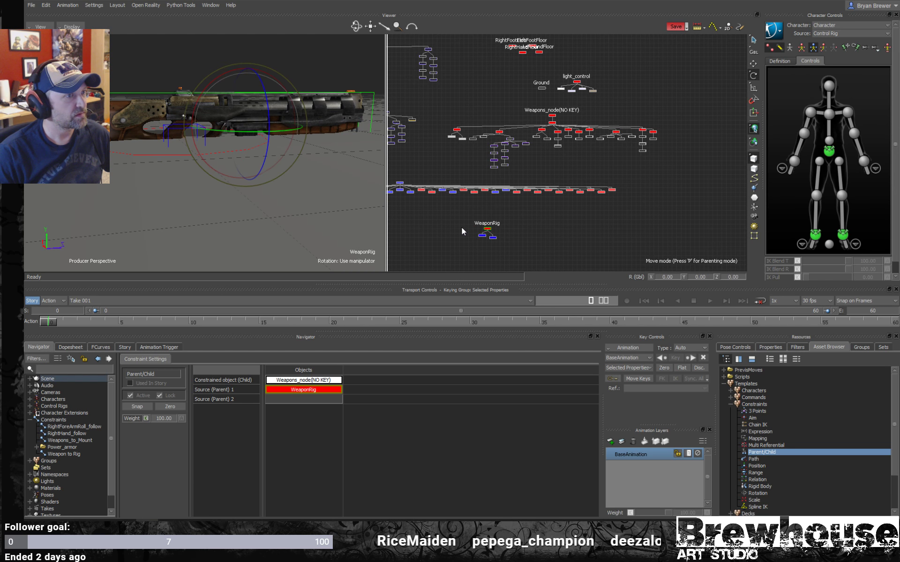
pyautogui.keyDown('alt'); pyautogui.moveTo(281, 190); pyautogui.dragTo(215, 187, button='right'); pyautogui.keyUp('alt')
pyautogui.moveTo(215, 186)
pyautogui.keyDown('alt'); pyautogui.mouseDown()
pyautogui.moveTo(213, 198)
pyautogui.moveTo(209, 190)
pyautogui.mouseUp(); pyautogui.keyUp('alt')
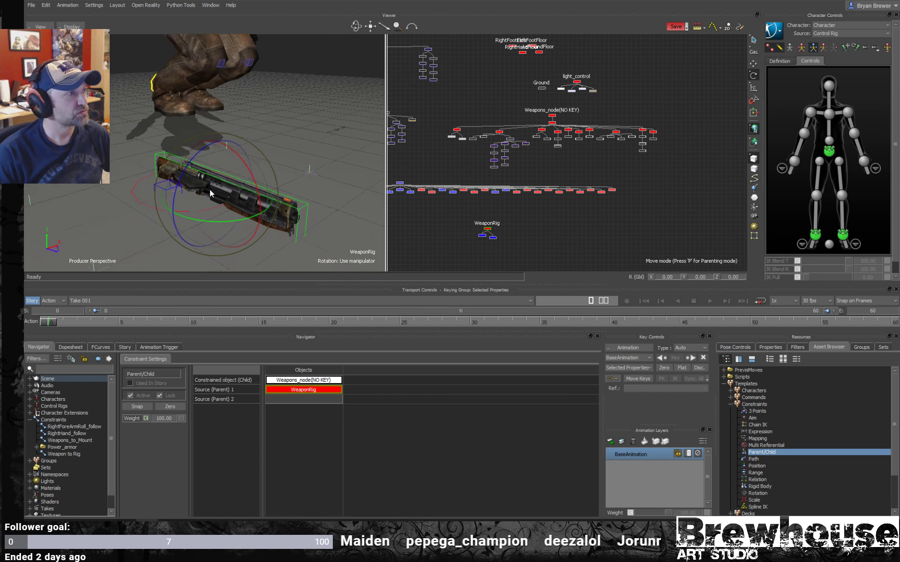
pyautogui.keyDown('alt'); pyautogui.moveTo(209, 190); pyautogui.dragTo(186, 196, button='right'); pyautogui.keyUp('alt')
pyautogui.keyDown('alt'); pyautogui.moveTo(187, 196); pyautogui.dragTo(237, 206); pyautogui.keyUp('alt')
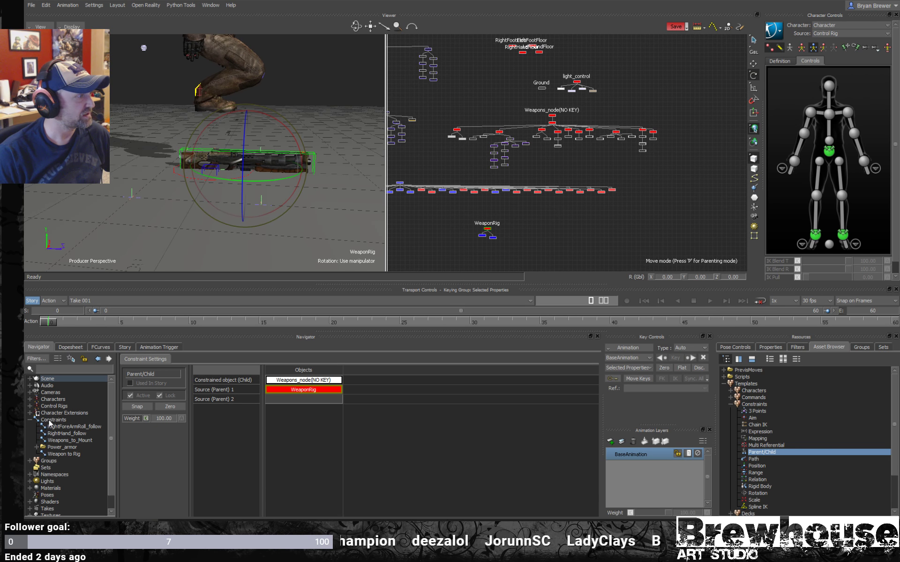
# - Insert a new Parent/Child constraint in the scene's Constraints and duplicate it
pyautogui.click(56, 419)
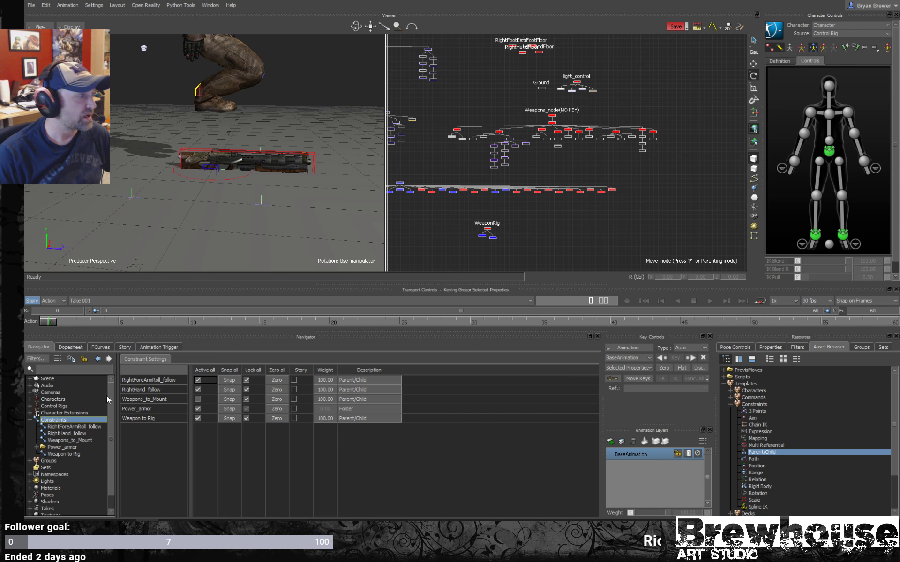
pyautogui.rightClick(53, 421)
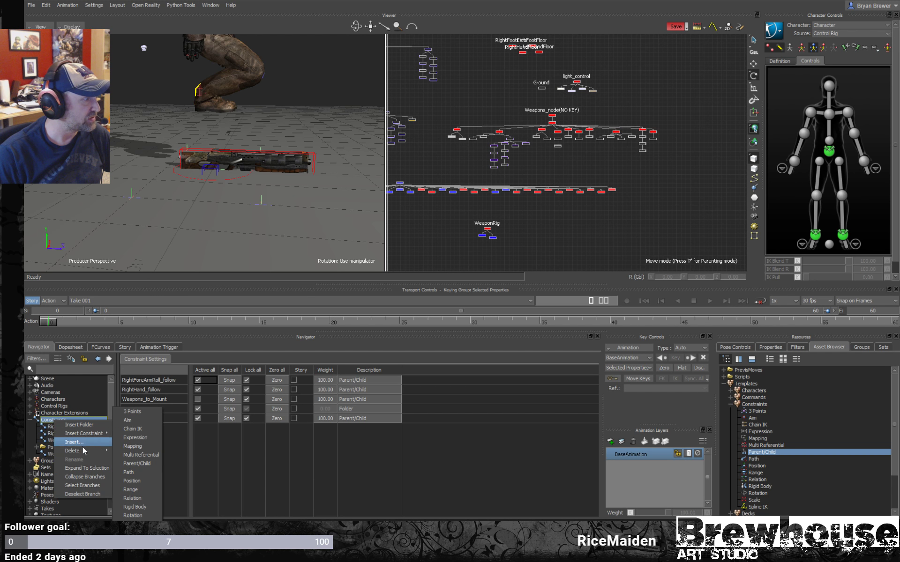
pyautogui.moveTo(87, 433)
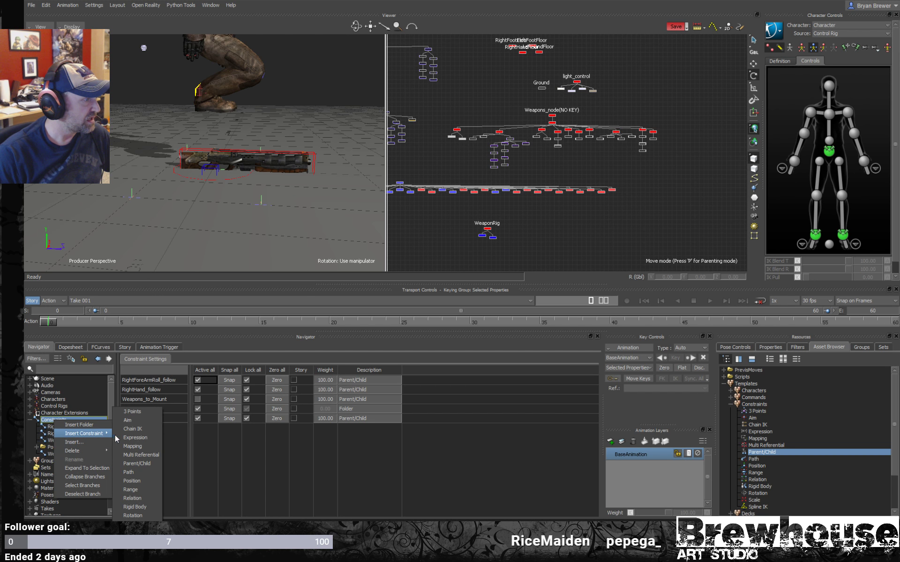
pyautogui.click(138, 463)
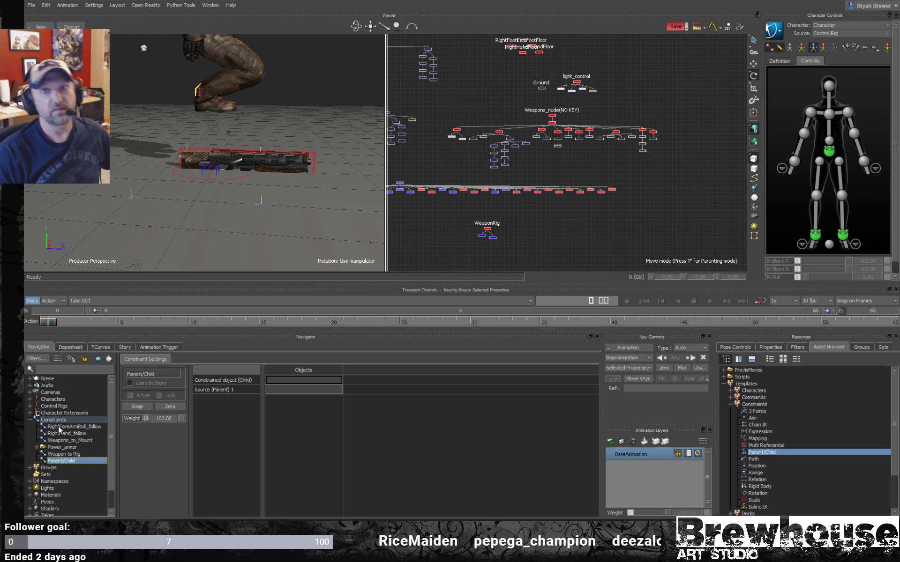
pyautogui.rightClick(60, 462)
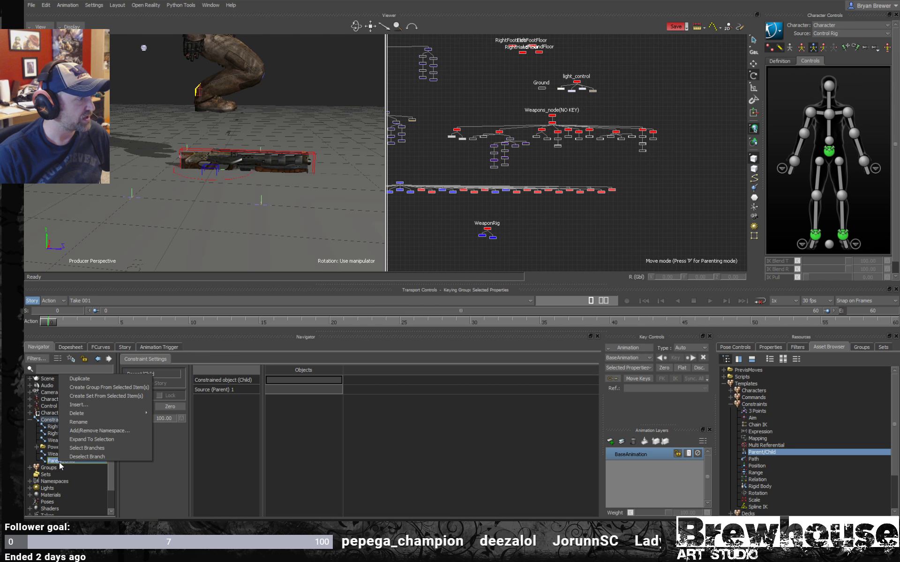
pyautogui.click(90, 380)
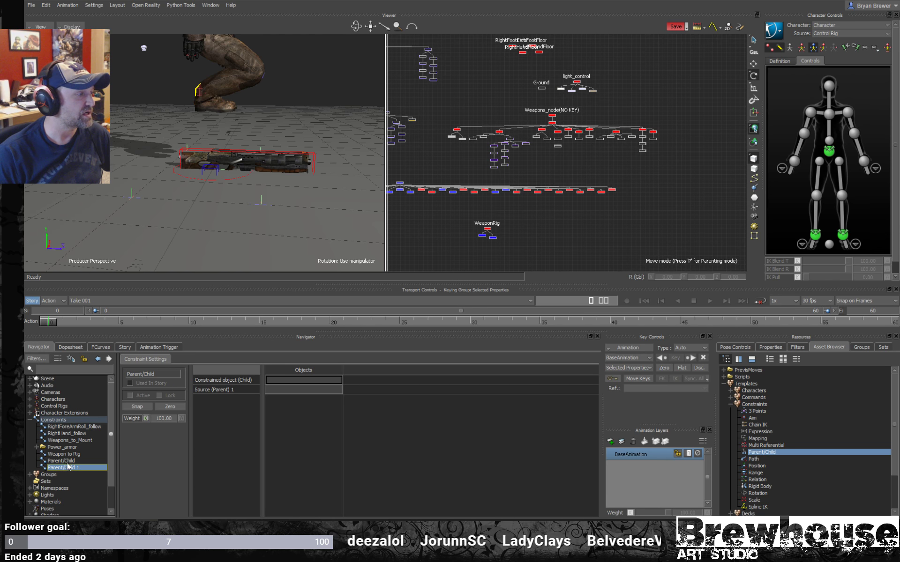
# - Select the WeaponRig marker and examine the gun and the surrounding hand markers from several angles
pyautogui.click(487, 228)
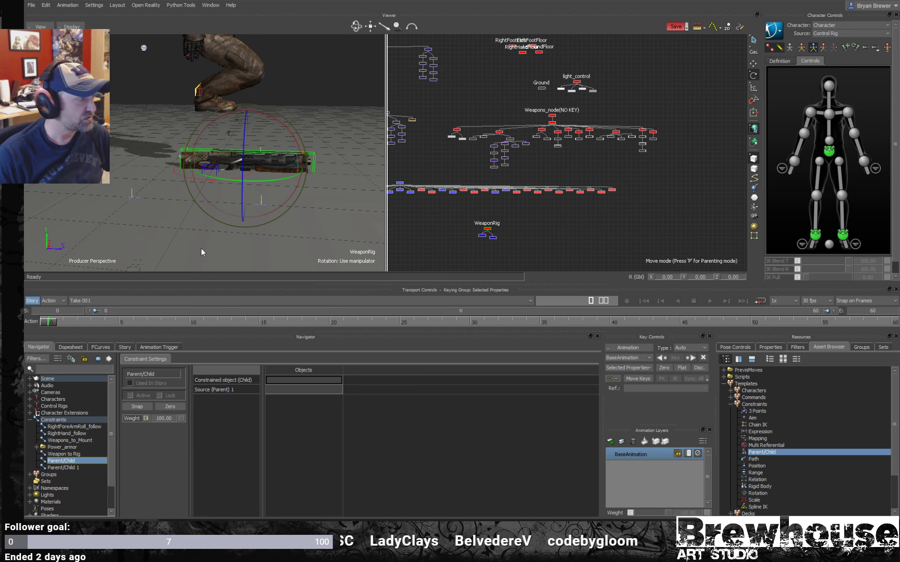
pyautogui.keyDown('ctrl'); pyautogui.keyDown('shift'); pyautogui.moveTo(316, 185); pyautogui.dragTo(325, 218); pyautogui.keyUp('shift'); pyautogui.keyUp('ctrl')
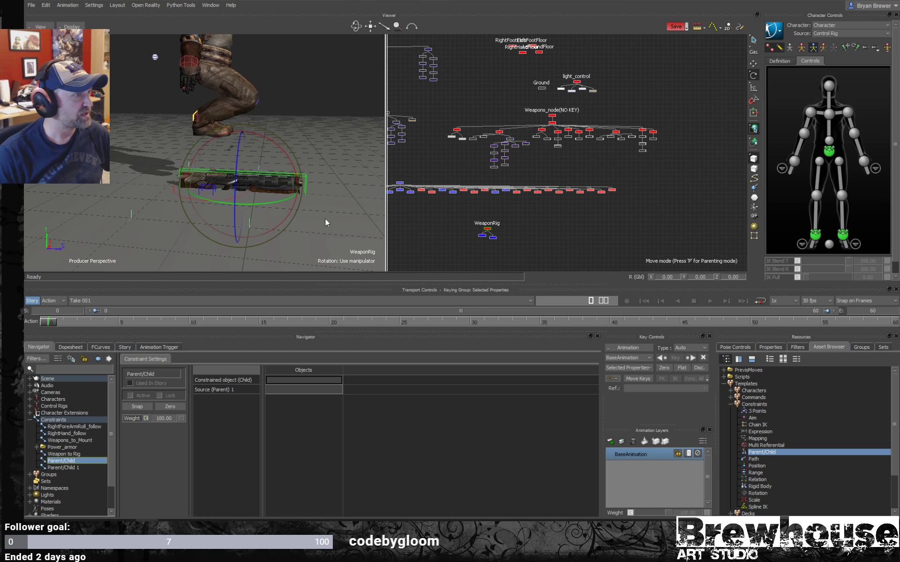
pyautogui.scroll(2, 448, 216)
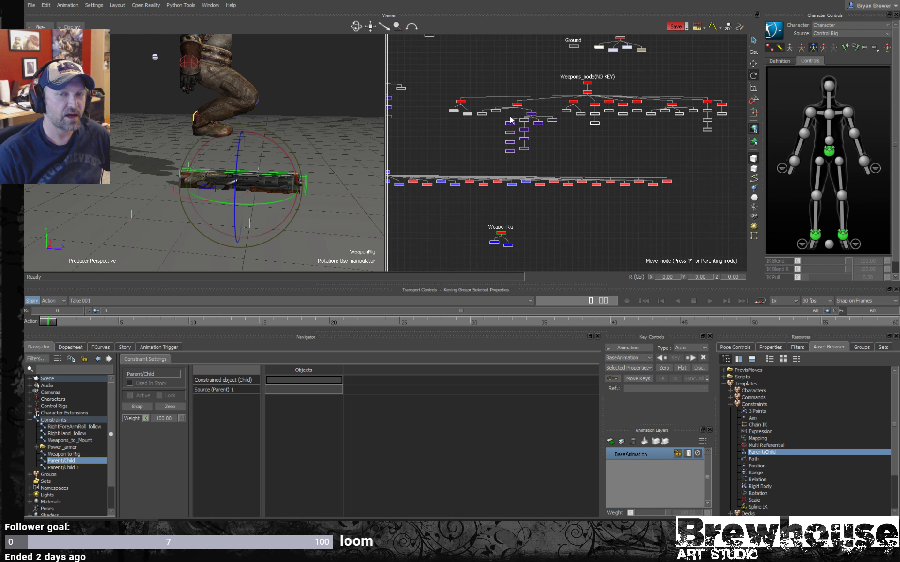
pyautogui.moveTo(249, 209)
pyautogui.keyDown('ctrl'); pyautogui.keyDown('shift'); pyautogui.mouseDown()
pyautogui.moveTo(291, 209)
pyautogui.moveTo(239, 212)
pyautogui.moveTo(249, 211)
pyautogui.mouseUp(); pyautogui.keyUp('shift'); pyautogui.keyUp('ctrl')
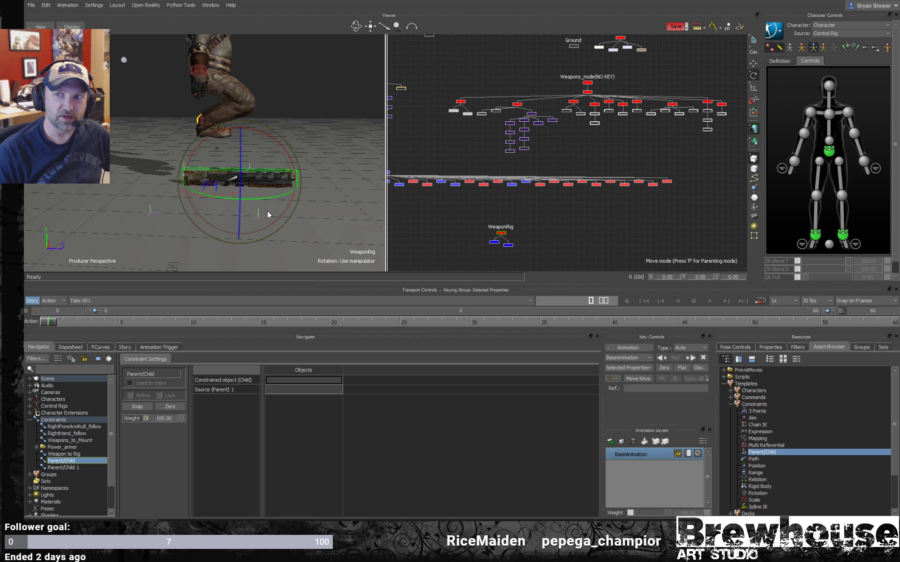
pyautogui.keyDown('ctrl'); pyautogui.keyDown('shift'); pyautogui.moveTo(277, 206); pyautogui.dragTo(252, 209); pyautogui.keyUp('shift'); pyautogui.keyUp('ctrl')
pyautogui.keyDown('ctrl'); pyautogui.keyDown('shift'); pyautogui.moveTo(279, 204); pyautogui.dragTo(259, 204); pyautogui.keyUp('shift'); pyautogui.keyUp('ctrl')
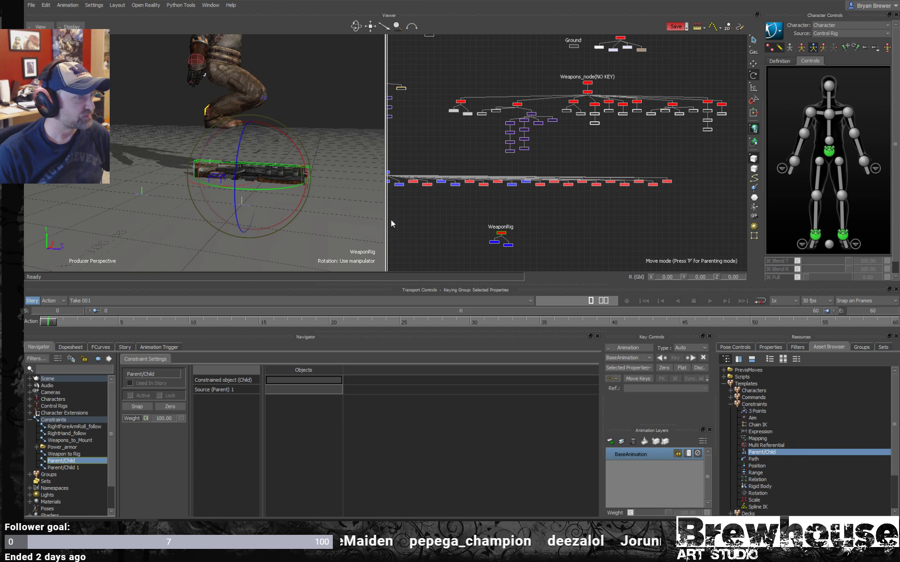
# - Rename the first new Parent/Child constraint as "Rig to hand" while the WeaponRig marker is also selected
pyautogui.rightClick(65, 463)
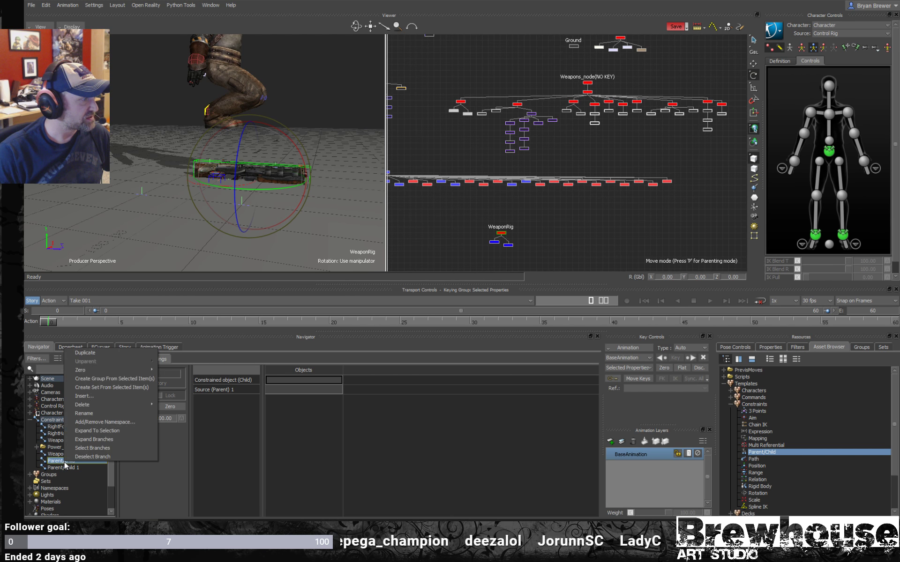
pyautogui.click(108, 413)
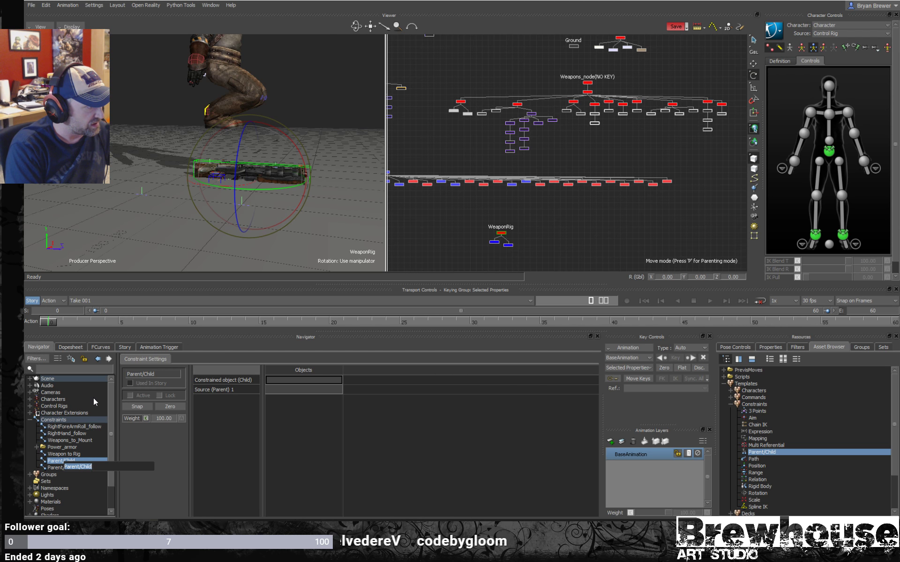
pyautogui.write('Weapon')
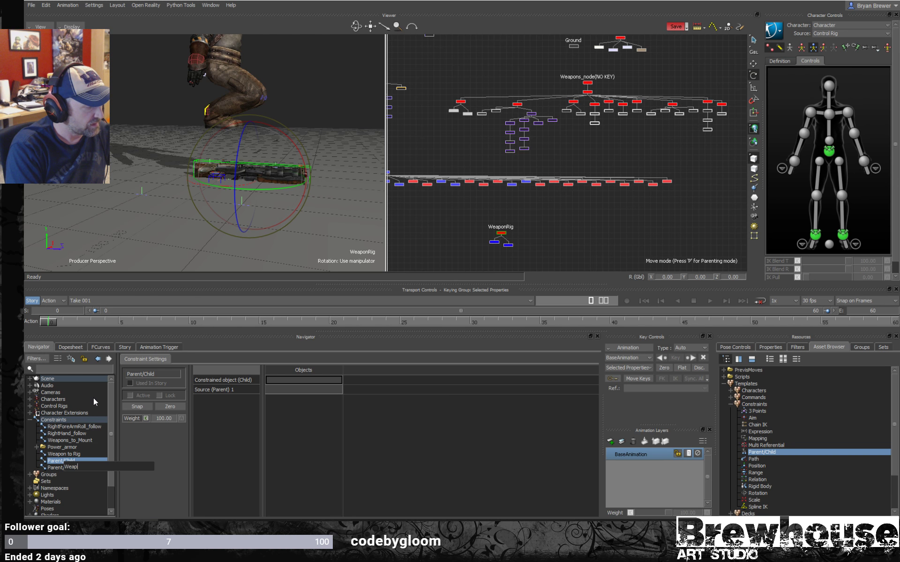
pyautogui.press('BackSpace')
pyautogui.press('BackSpace')
pyautogui.press('BackSpace')
pyautogui.press('BackSpace')
pyautogui.press('BackSpace')
pyautogui.press('BackSpace')
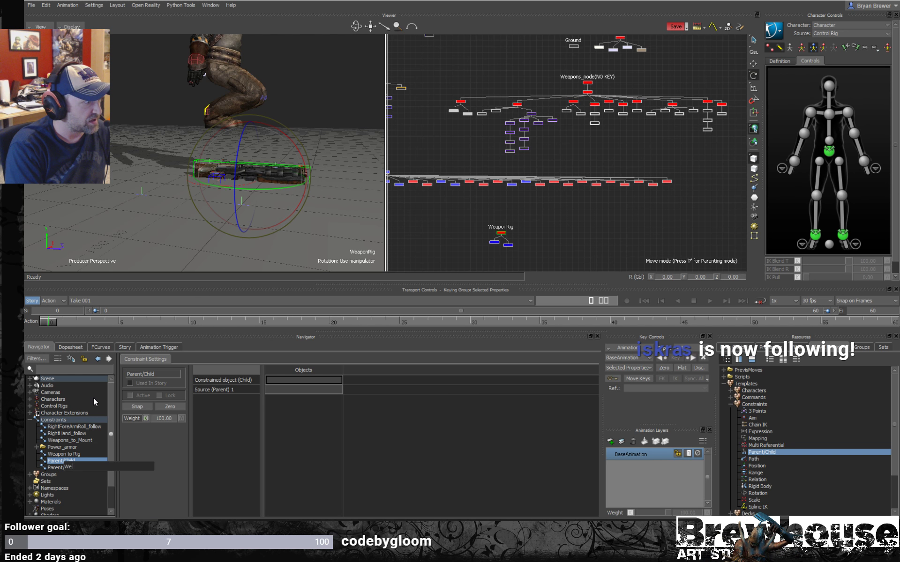
pyautogui.write('Rig')
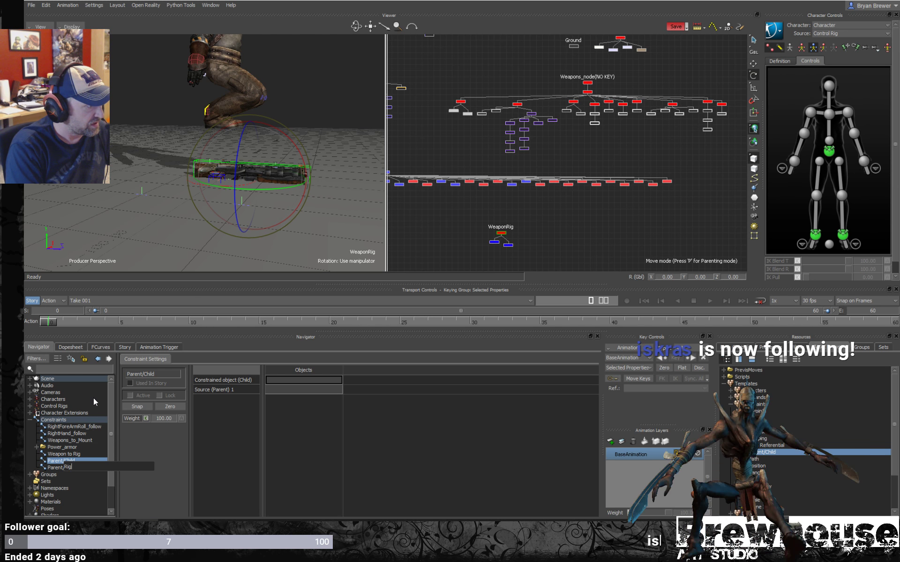
pyautogui.write(' to ')
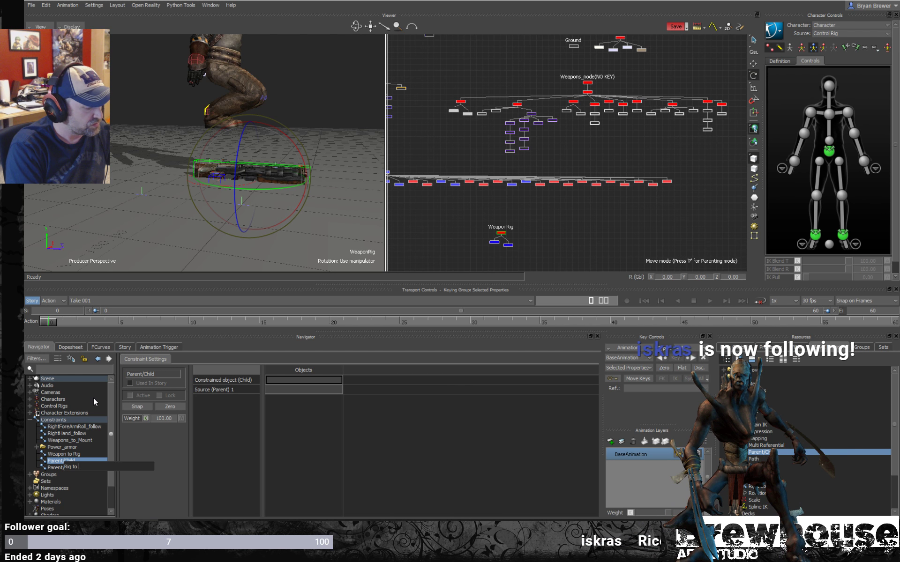
pyautogui.write('hand')
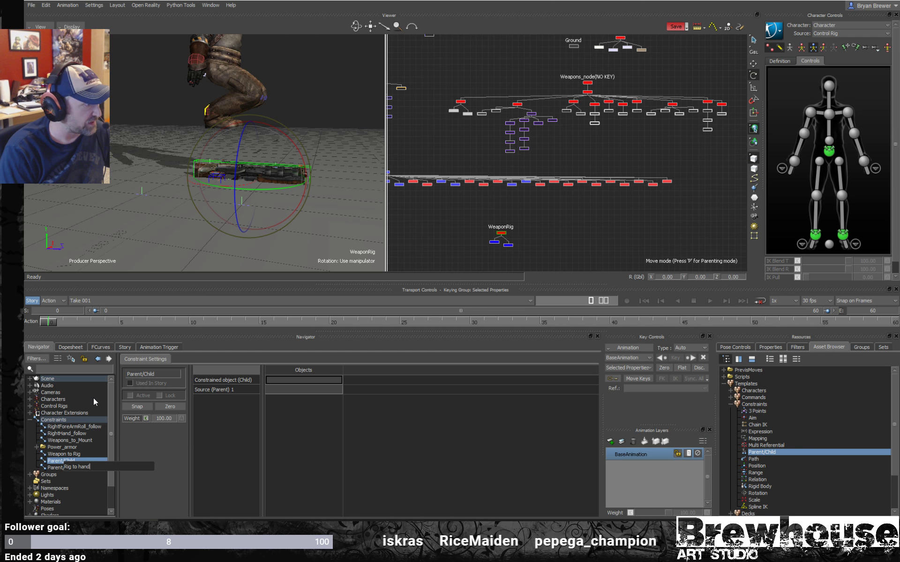
pyautogui.press('Return')
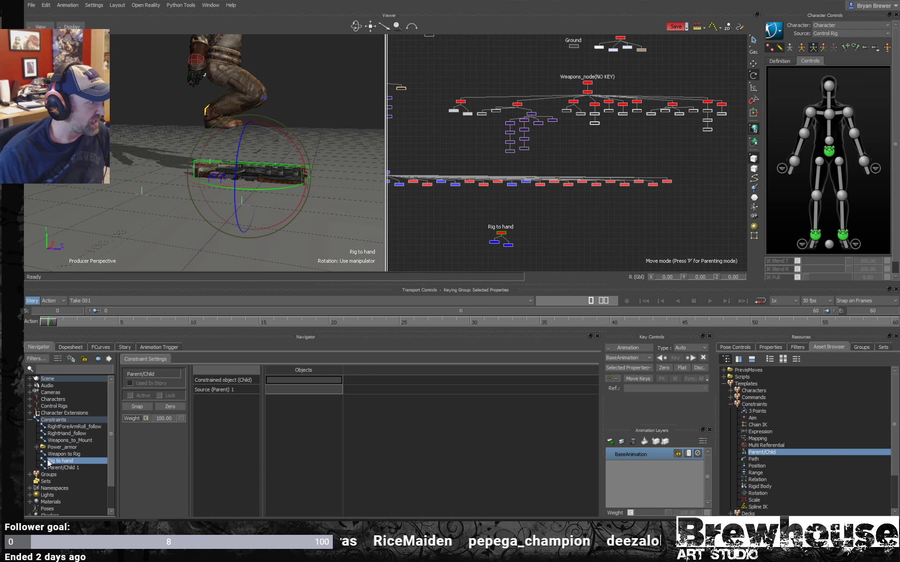
# - Rename the duplicate Parent/Child 1 constraint as "Hand to rig"
pyautogui.click(60, 467)
pyautogui.rightClick(62, 471)
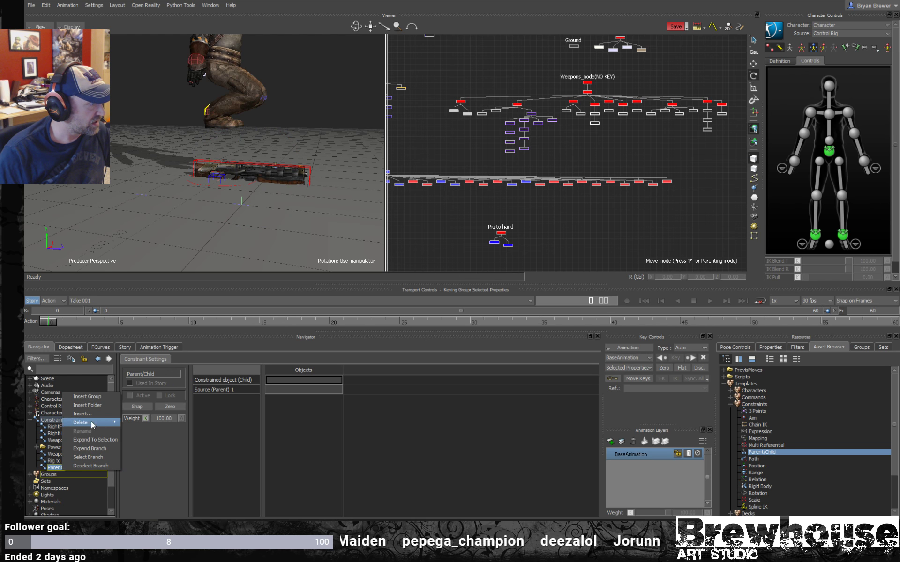
pyautogui.click(56, 468)
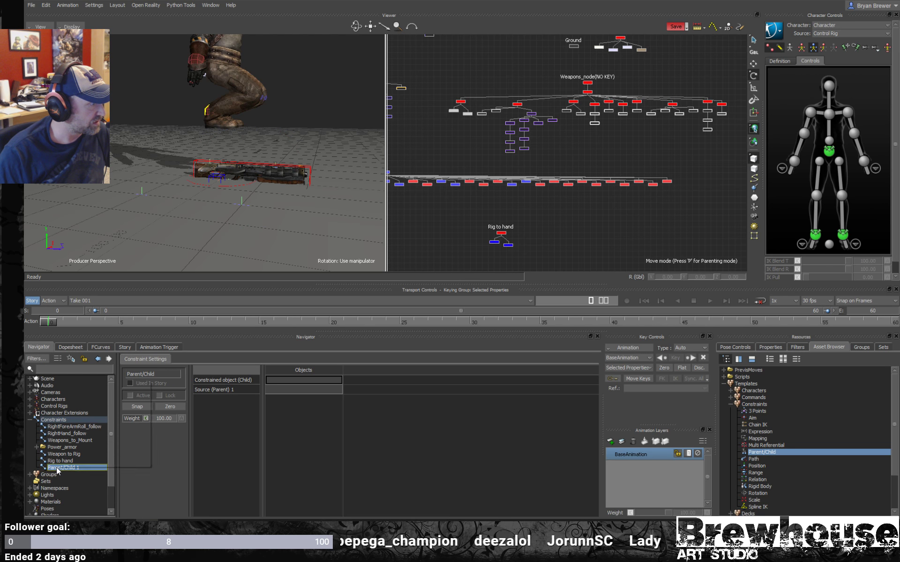
pyautogui.rightClick(56, 468)
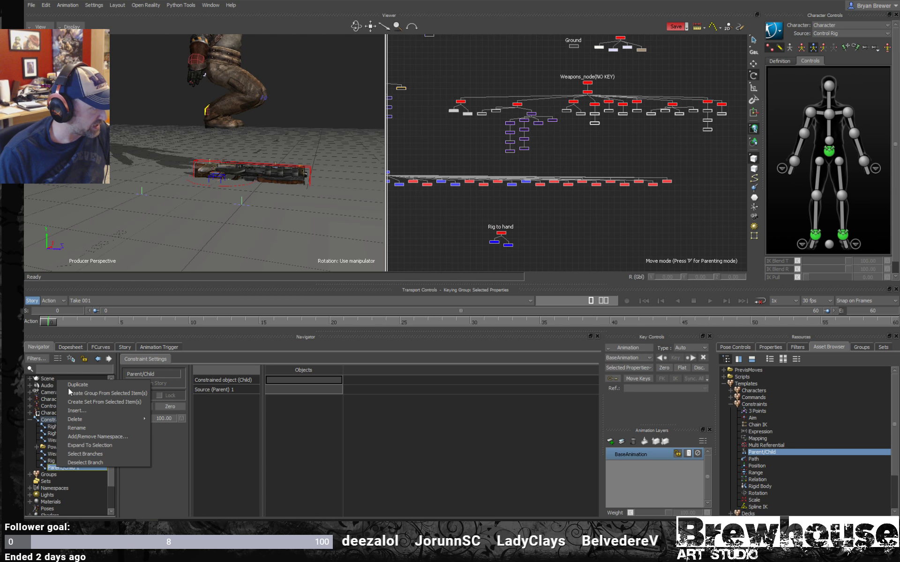
pyautogui.click(81, 429)
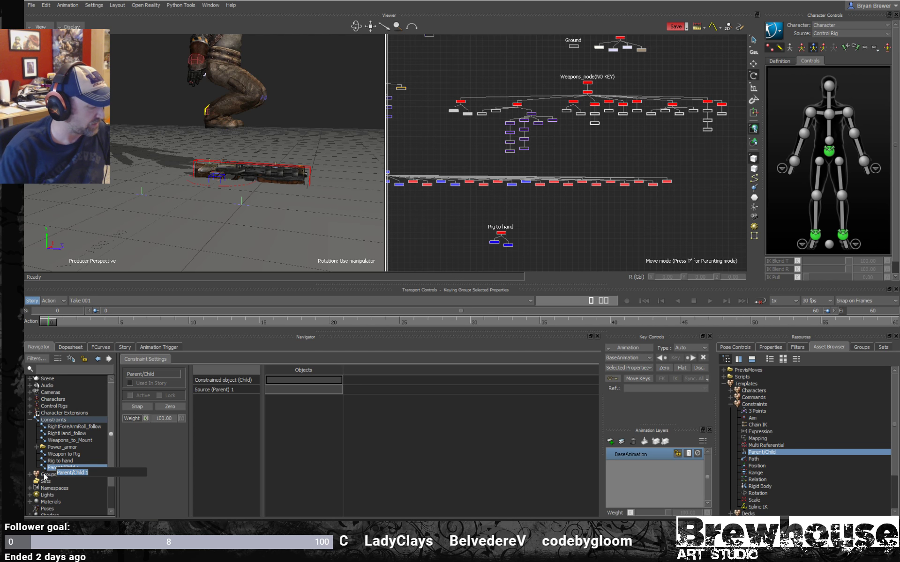
pyautogui.write('Hand to rig')
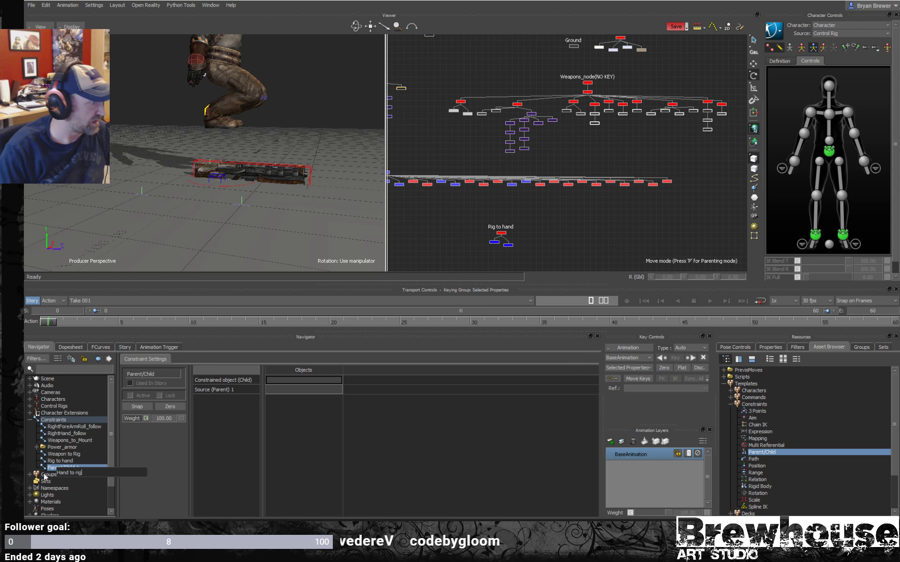
pyautogui.click(217, 454)
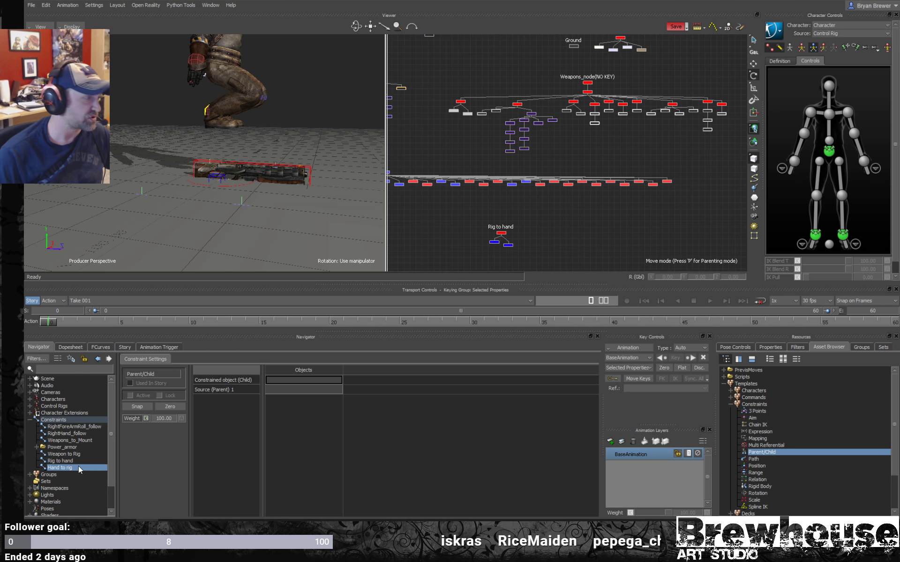
# - Check the Rig to hand constraint and the weapon rig marker, then select the Hand to rig constraint
pyautogui.click(66, 462)
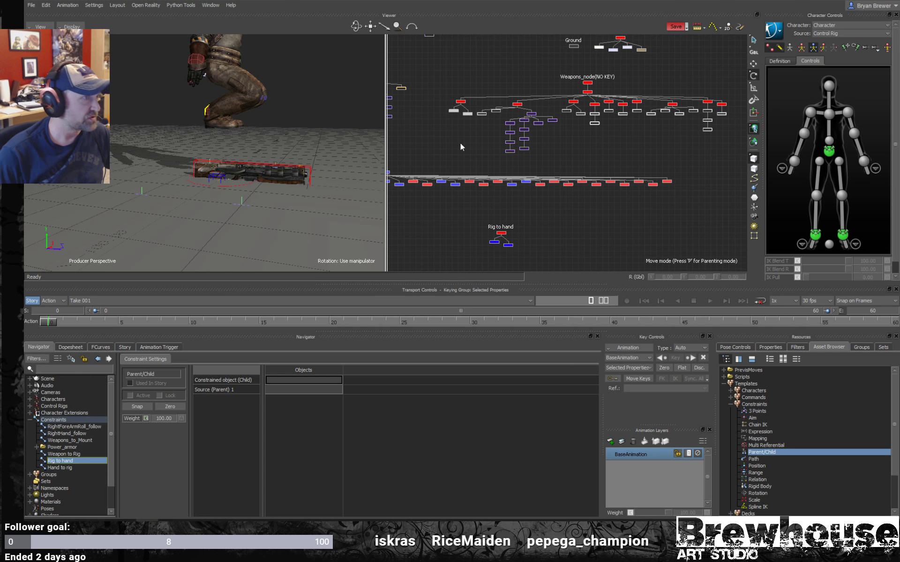
pyautogui.click(501, 233)
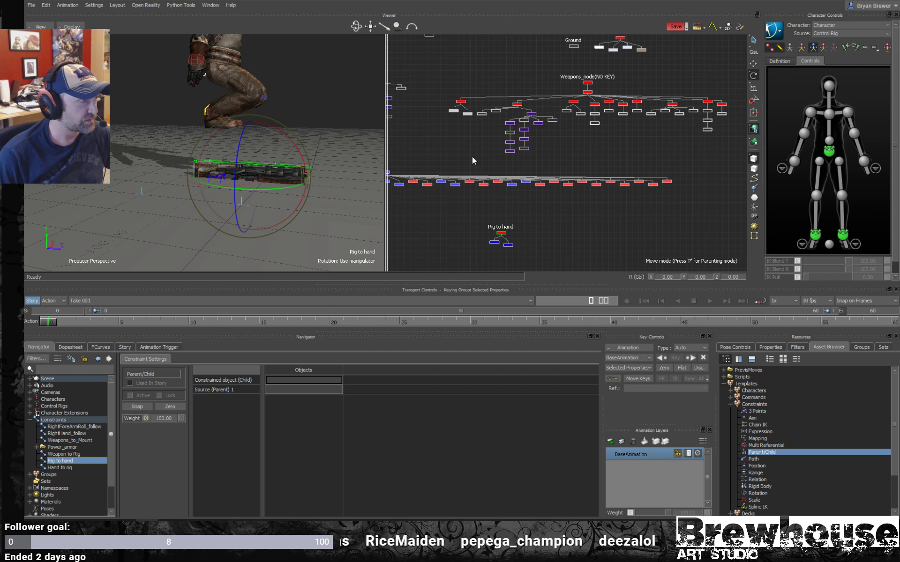
pyautogui.click(59, 468)
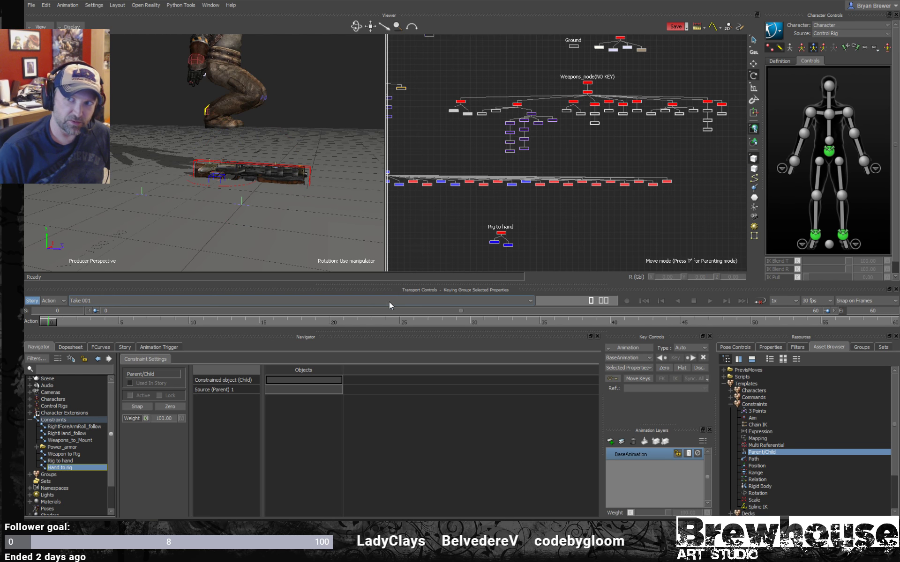
# - Locate and select the MS:RightWeapon node under the character's right hand in the schematic
pyautogui.moveTo(277, 228)
pyautogui.keyDown('shift'); pyautogui.mouseDown()
pyautogui.moveTo(251, 240)
pyautogui.moveTo(268, 232)
pyautogui.mouseUp(); pyautogui.keyUp('shift')
pyautogui.scroll(-3, 561, 184)
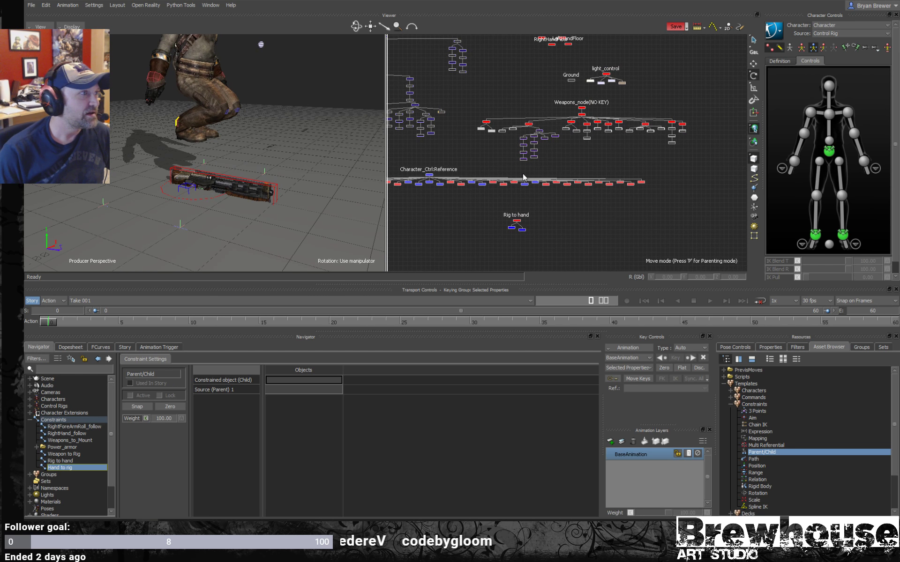
pyautogui.keyDown('shift'); pyautogui.moveTo(469, 107); pyautogui.dragTo(551, 143); pyautogui.keyUp('shift')
pyautogui.scroll(8, 584, 156)
pyautogui.click(519, 102)
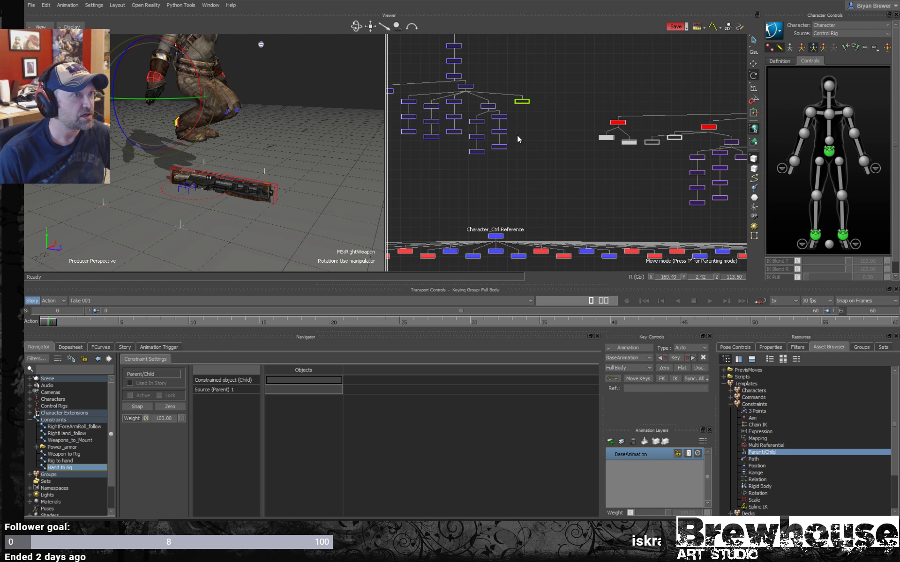
pyautogui.scroll(6, 518, 136)
pyautogui.keyDown('shift'); pyautogui.moveTo(544, 117); pyautogui.dragTo(523, 162); pyautogui.keyUp('shift')
pyautogui.scroll(4, 519, 141)
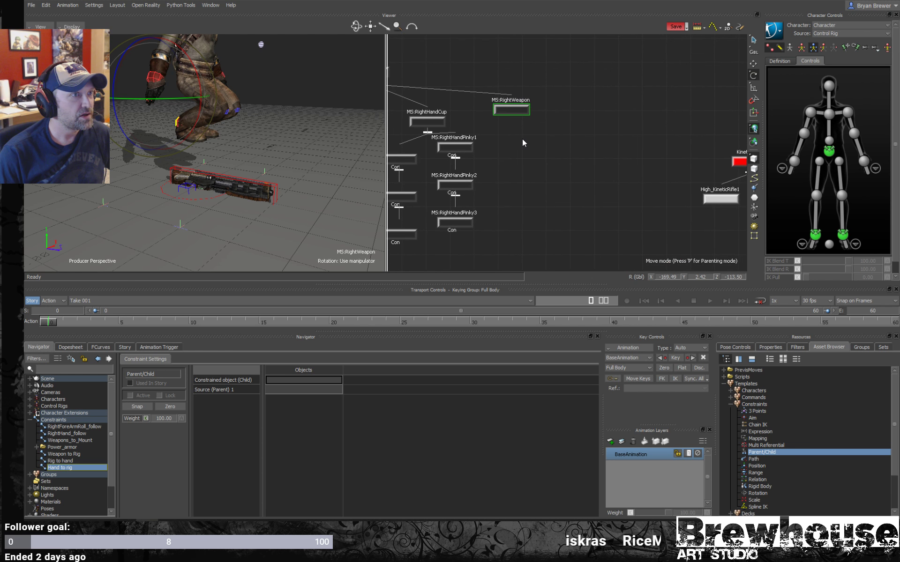
pyautogui.scroll(-2, 515, 139)
pyautogui.scroll(-2, 517, 138)
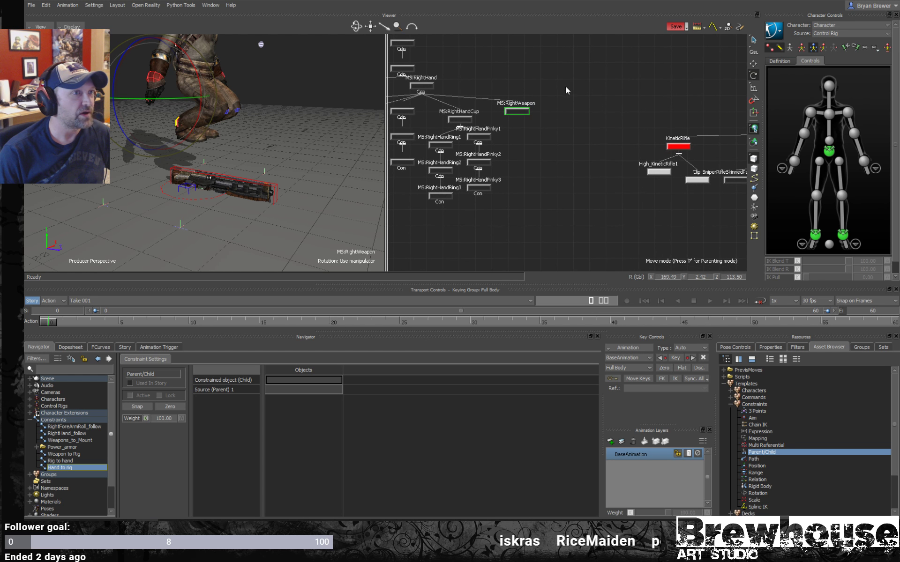
pyautogui.click(523, 113)
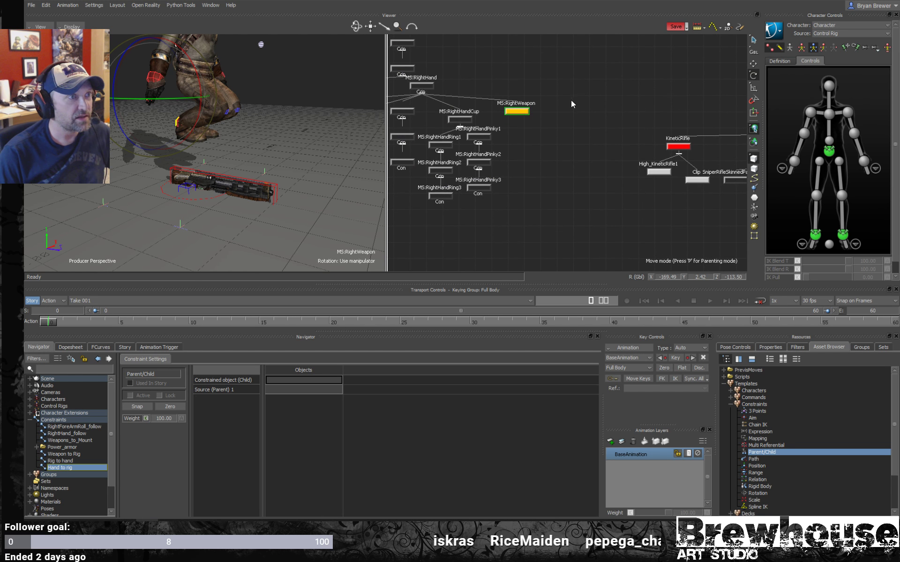
# - Examine the position of MS:RightWeapon relative to the gun with the translation manipulator from several angles
pyautogui.keyDown('alt'); pyautogui.moveTo(246, 116); pyautogui.dragTo(174, 119); pyautogui.keyUp('alt')
pyautogui.keyDown('alt'); pyautogui.moveTo(173, 120); pyautogui.dragTo(211, 110, button='right'); pyautogui.keyUp('alt')
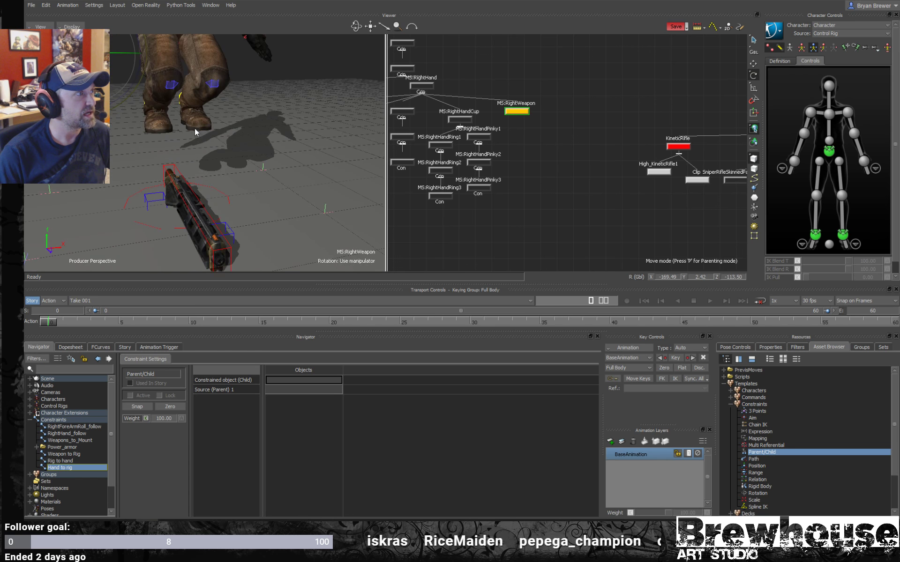
pyautogui.keyDown('alt'); pyautogui.moveTo(211, 110); pyautogui.dragTo(168, 136, button='middle'); pyautogui.keyUp('alt')
pyautogui.press('w')
pyautogui.moveTo(126, 66); pyautogui.dragTo(146, 109)
pyautogui.keyDown('alt'); pyautogui.moveTo(136, 154); pyautogui.dragTo(234, 159); pyautogui.keyUp('alt')
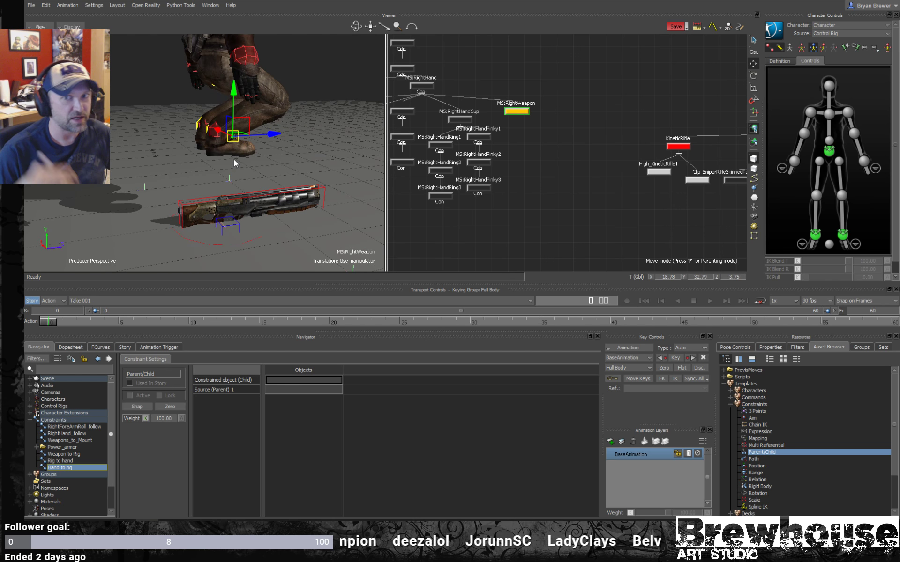
pyautogui.moveTo(274, 197)
pyautogui.keyDown('alt'); pyautogui.mouseDown()
pyautogui.moveTo(252, 194)
pyautogui.moveTo(274, 211)
pyautogui.mouseUp(); pyautogui.keyUp('alt')
pyautogui.keyDown('alt'); pyautogui.moveTo(274, 211); pyautogui.dragTo(257, 181, button='middle'); pyautogui.keyUp('alt')
# - Align MS:RightWeapon to Weapons_node(NO KEY) in both translation and rotation
pyautogui.scroll(-7, 578, 178)
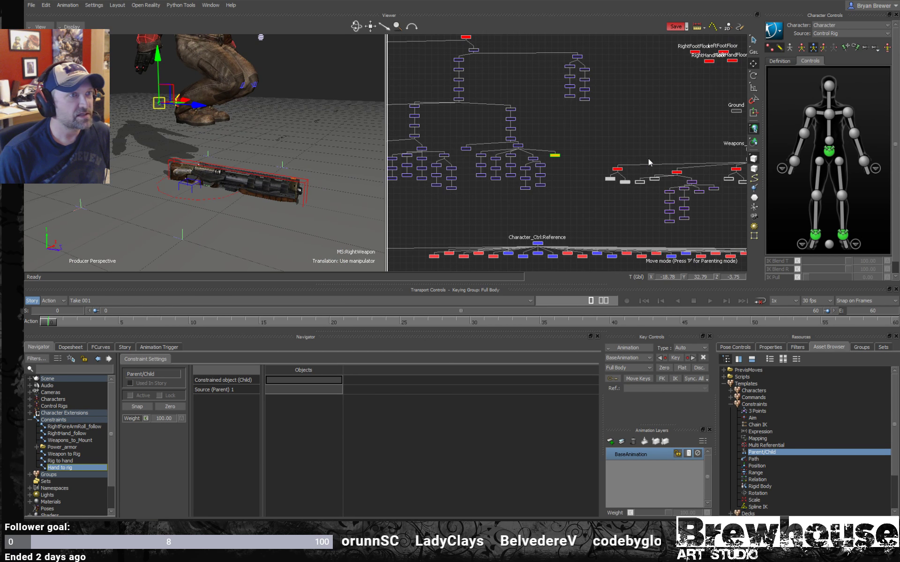
pyautogui.keyDown('alt'); pyautogui.moveTo(724, 147); pyautogui.dragTo(594, 168, button='middle'); pyautogui.keyUp('alt')
pyautogui.scroll(2, 602, 168)
pyautogui.click(623, 169)
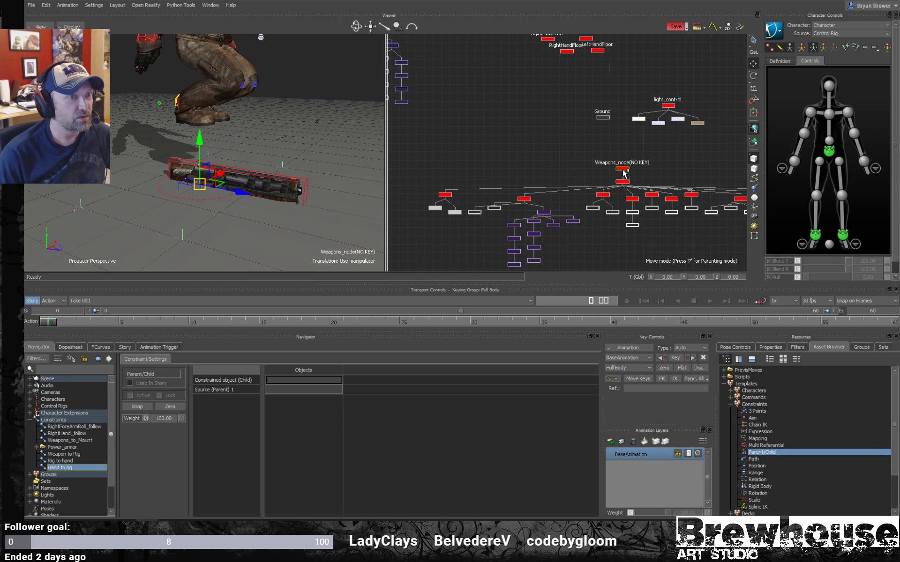
pyautogui.rightClick(624, 173)
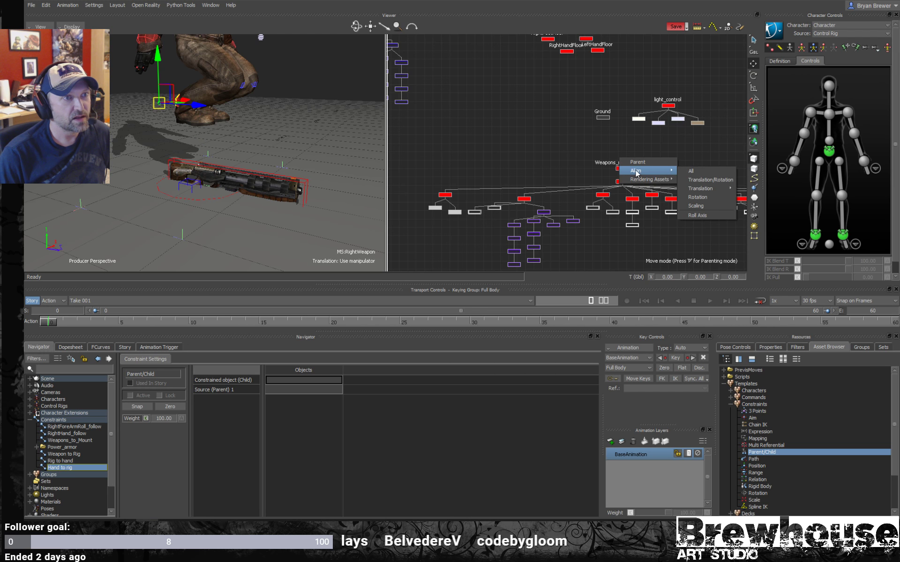
pyautogui.click(703, 180)
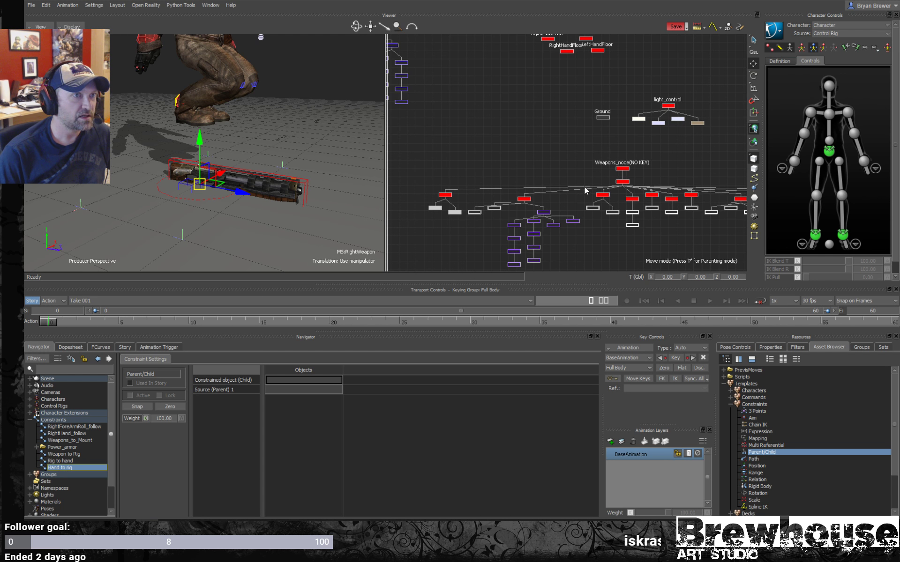
# - Locate and select the Rig to hand marker below Character_Ctrl:Reference in the schematic
pyautogui.moveTo(606, 169); pyautogui.dragTo(601, 169)
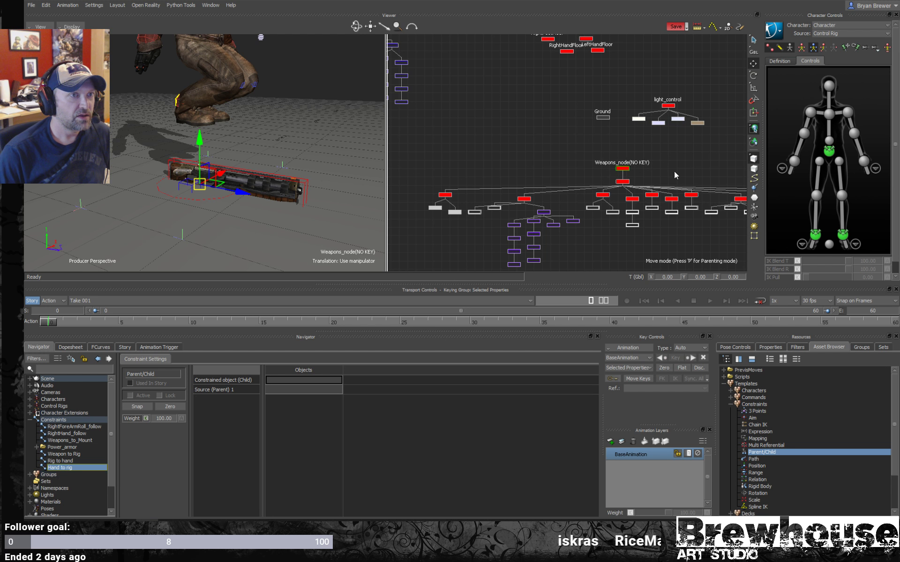
pyautogui.press('a')
pyautogui.scroll(3, 687, 144)
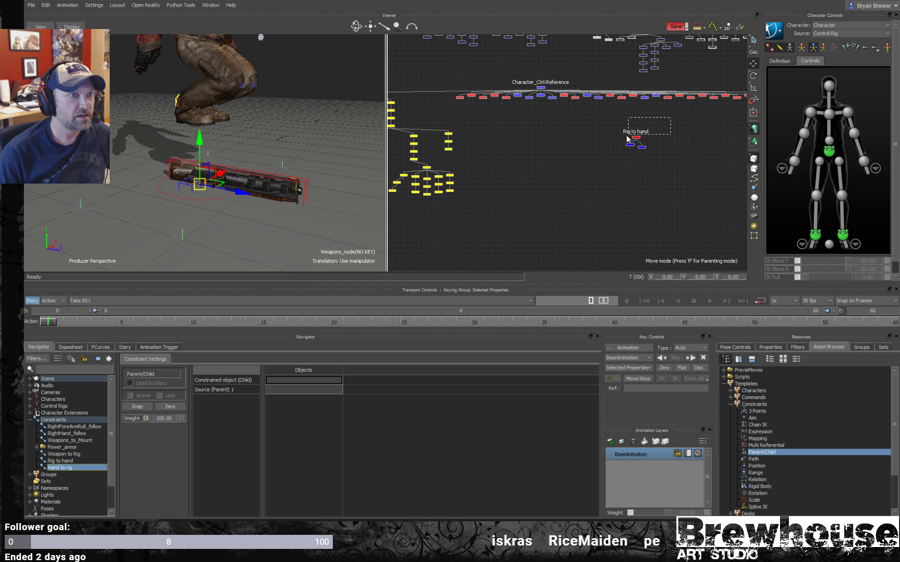
pyautogui.moveTo(626, 135); pyautogui.dragTo(616, 140)
pyautogui.scroll(1, 586, 176)
pyautogui.moveTo(646, 150); pyautogui.dragTo(546, 194, button='middle')
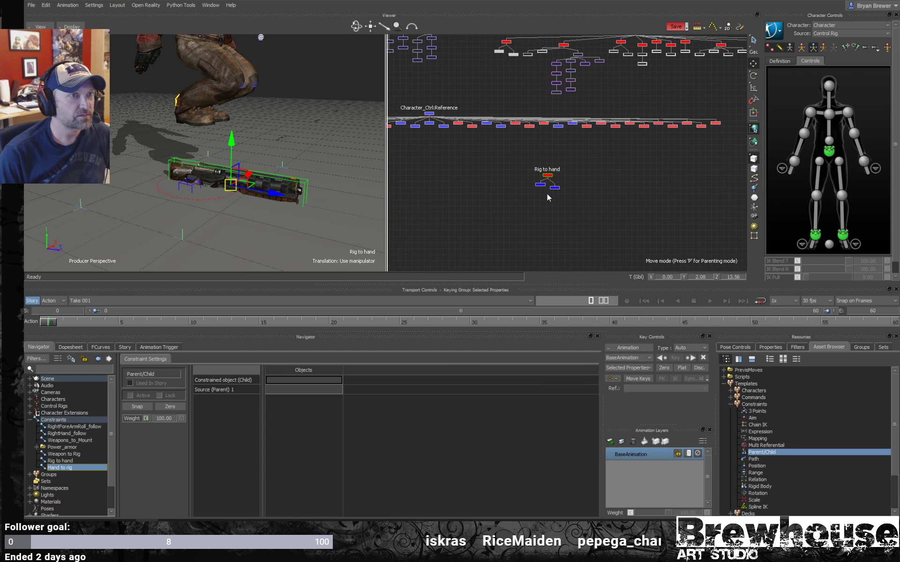
pyautogui.scroll(4, 547, 193)
pyautogui.moveTo(622, 145); pyautogui.dragTo(550, 167)
# - Rename the Rig to hand marker above RightHand_Attach and LeftHand_Attach as WeaponRig
pyautogui.rightClick(567, 163)
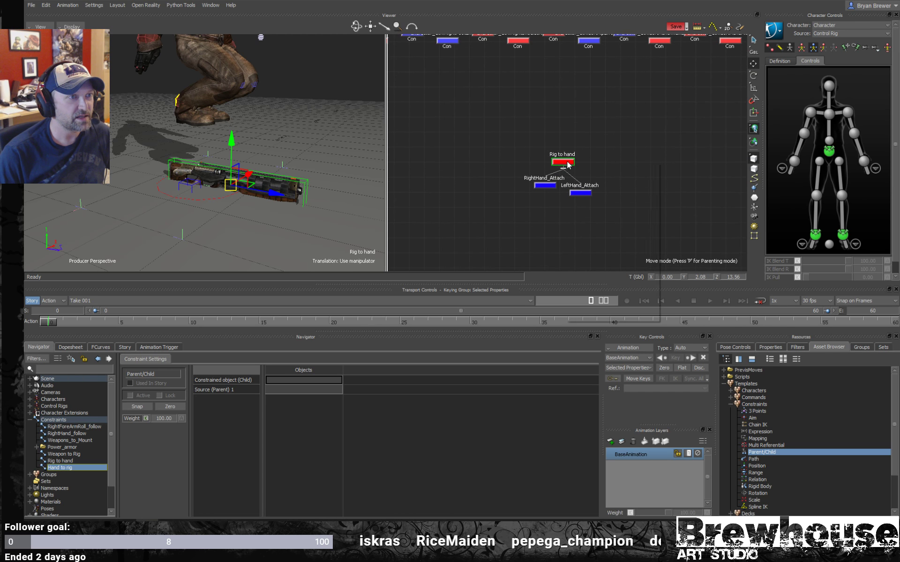
pyautogui.click(595, 228)
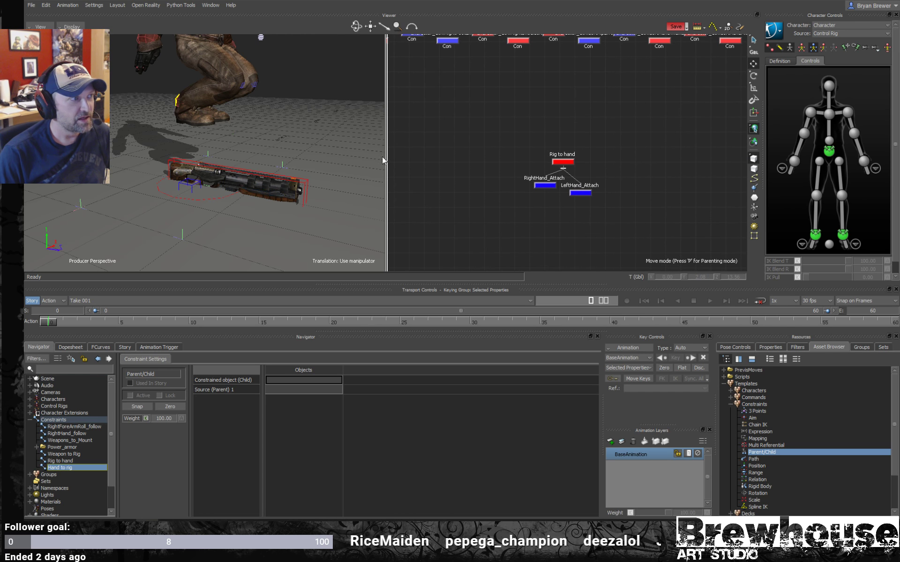
pyautogui.moveTo(486, 123); pyautogui.dragTo(445, 148)
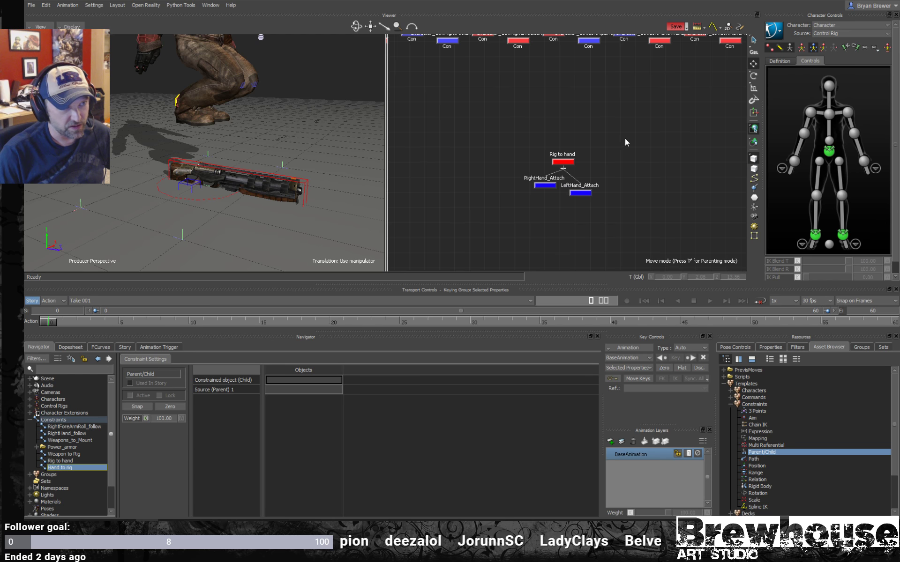
pyautogui.moveTo(624, 137); pyautogui.dragTo(550, 167)
pyautogui.rightClick(562, 169)
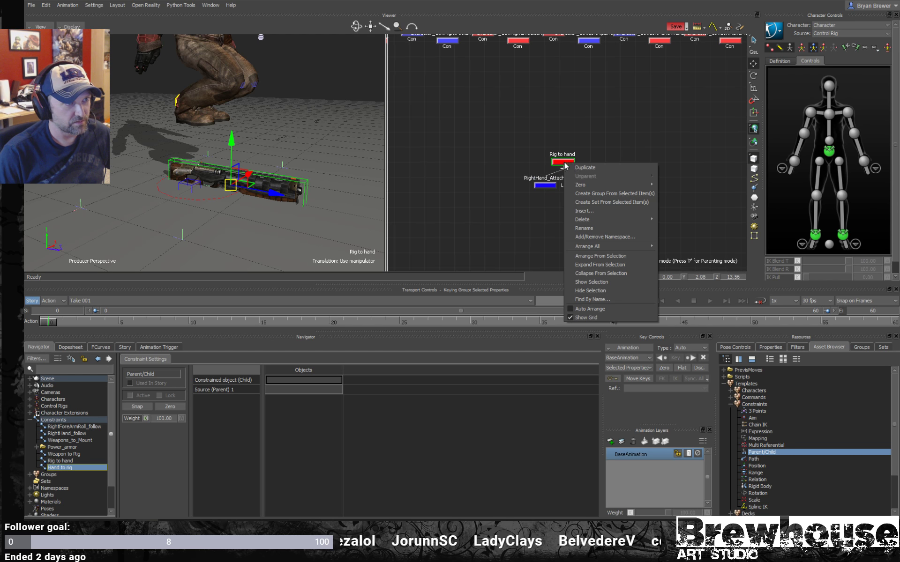
pyautogui.click(604, 231)
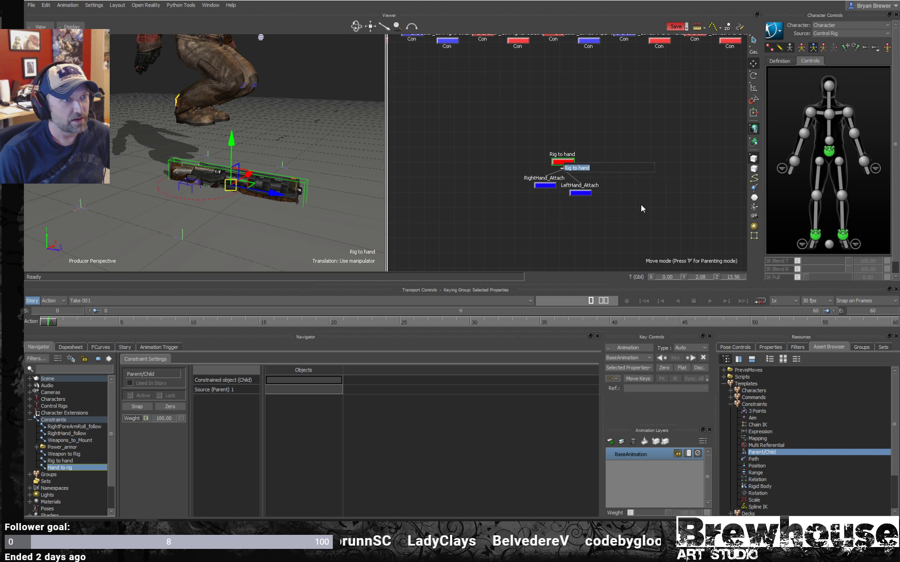
pyautogui.press('Escape')
pyautogui.rightClick(568, 163)
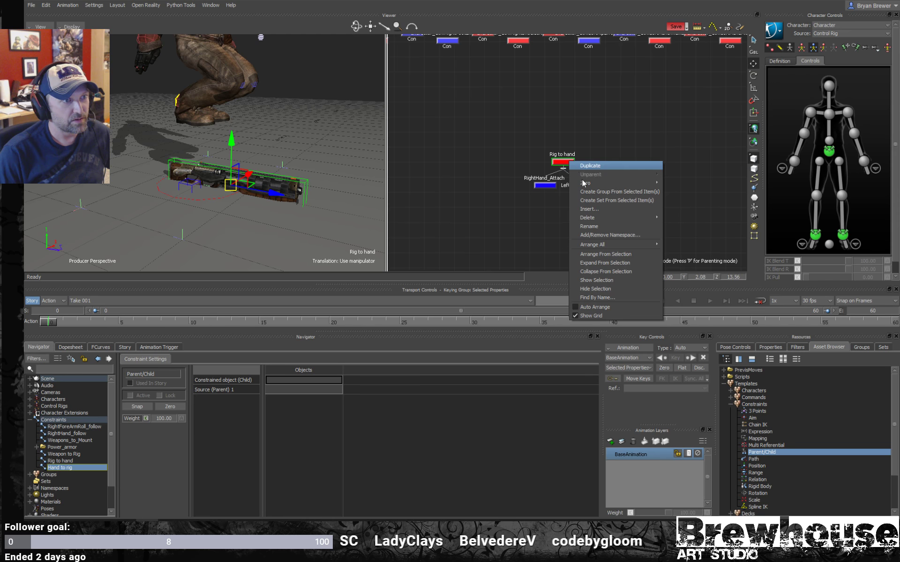
pyautogui.click(599, 226)
pyautogui.write('W')
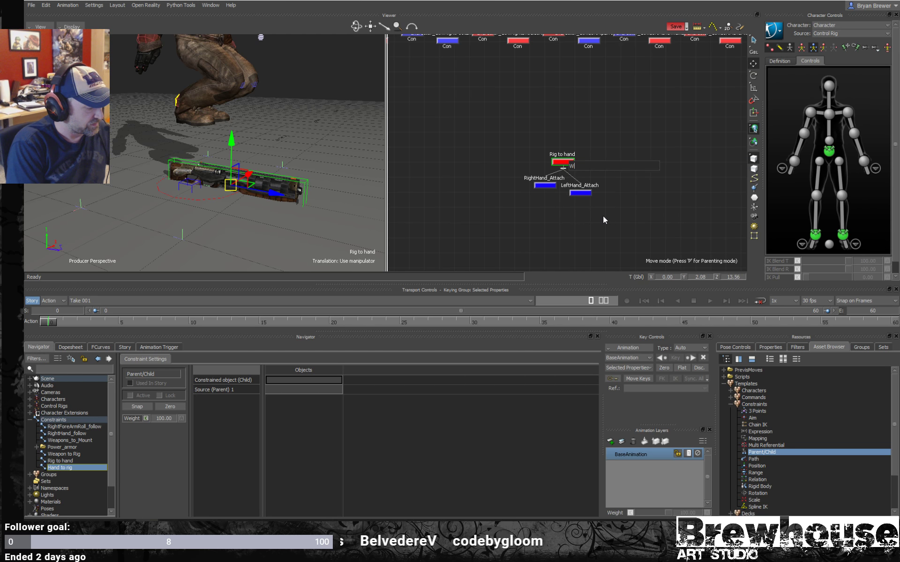
pyautogui.write('eaponRi')
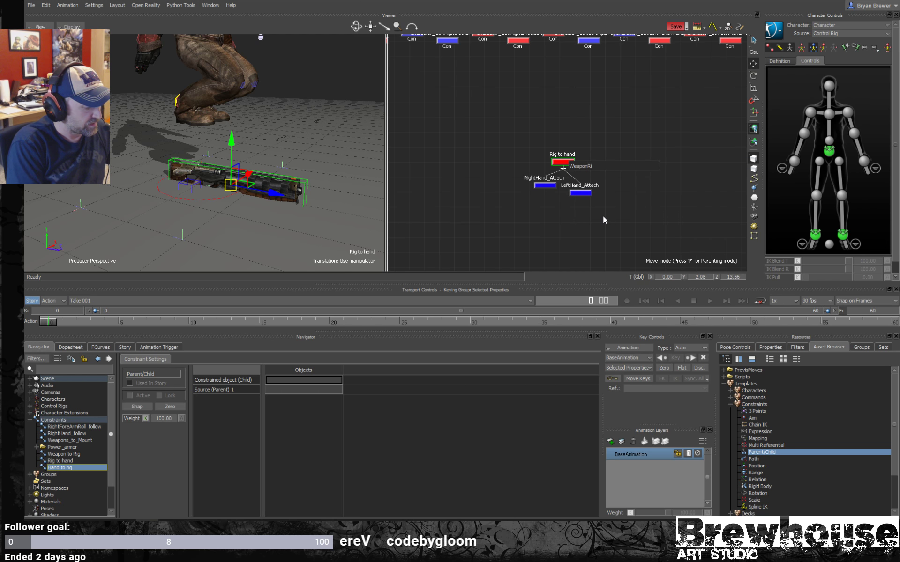
pyautogui.write('g')
pyautogui.press('Return')
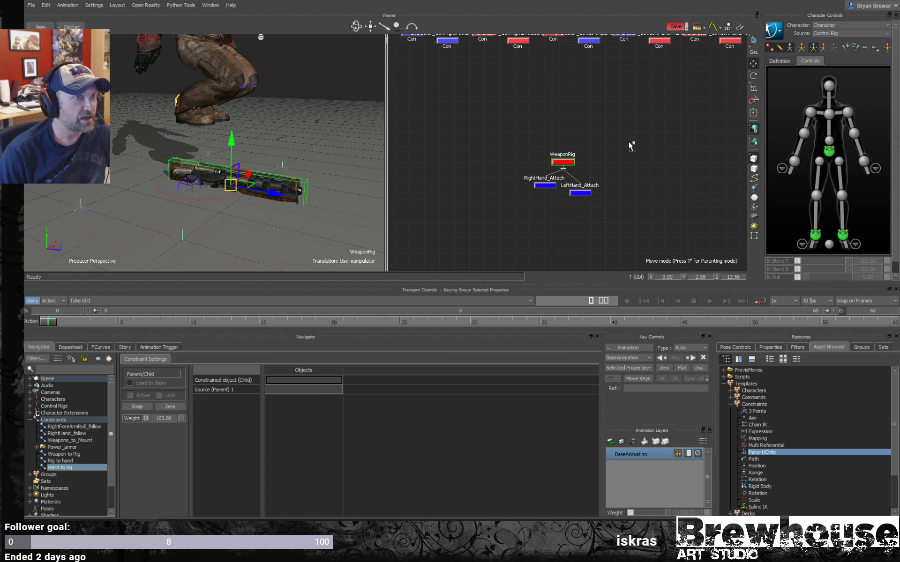
# - Assign WeaponRig as the source parent and MS:RightWeapon as the constrained child of the Hand to rig constraint
pyautogui.keyDown('alt'); pyautogui.moveTo(601, 250); pyautogui.dragTo(299, 390); pyautogui.keyUp('alt')
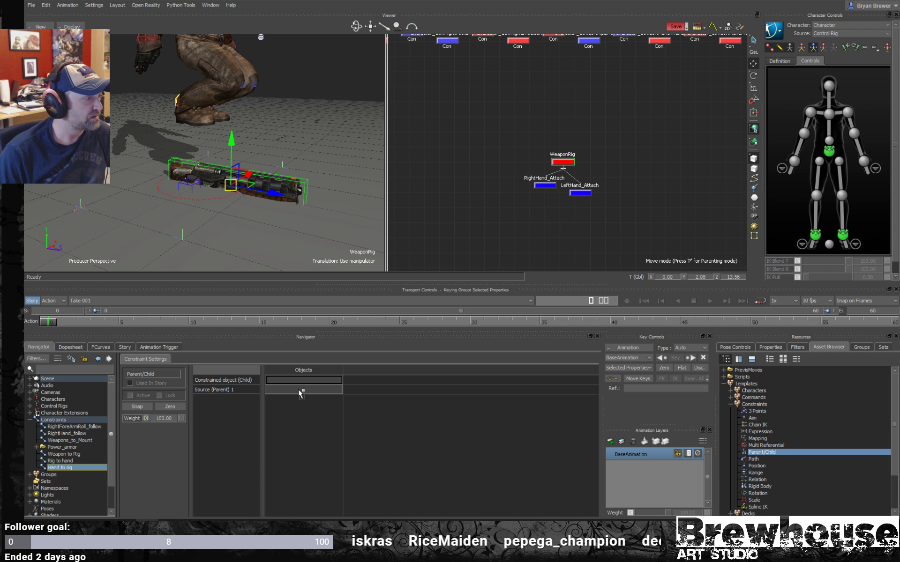
pyautogui.keyDown('alt'); pyautogui.moveTo(298, 389); pyautogui.dragTo(298, 389); pyautogui.keyUp('alt')
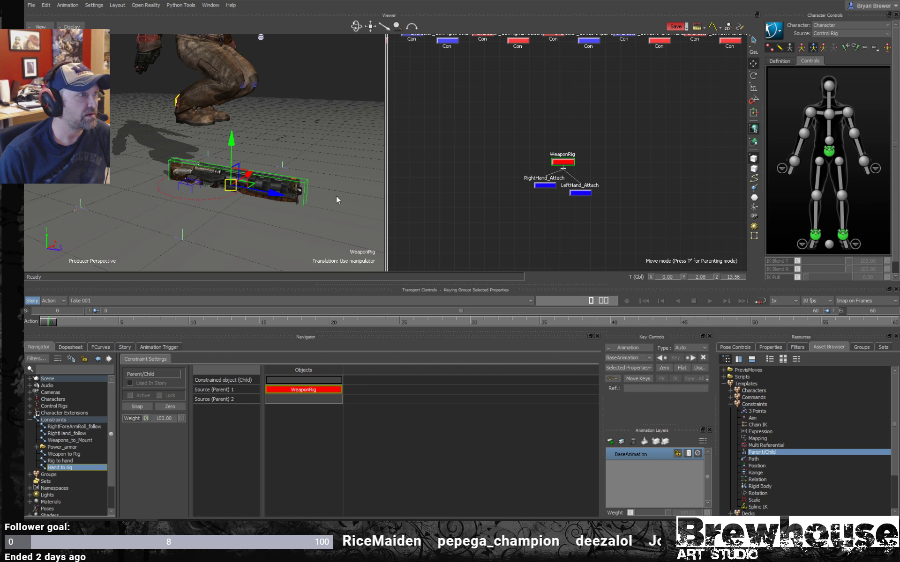
pyautogui.scroll(-6, 622, 151)
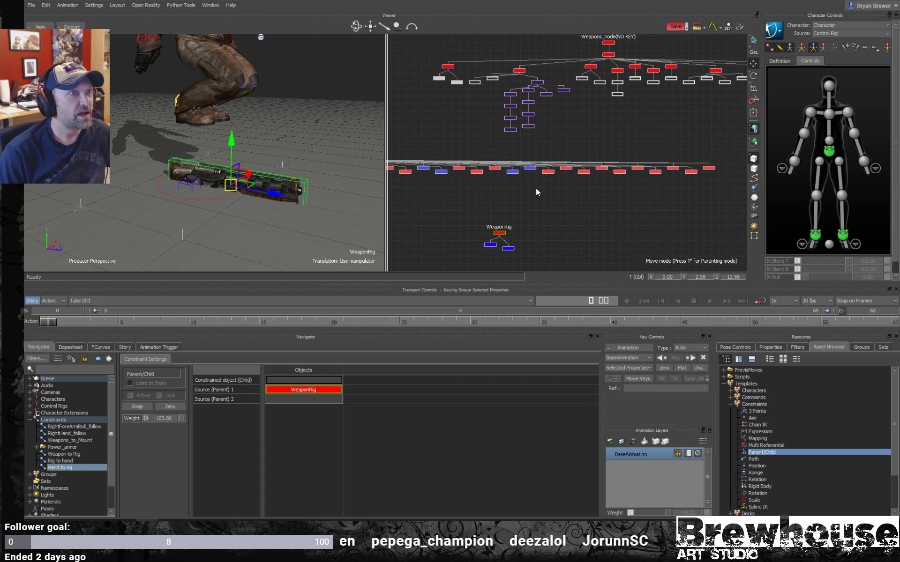
pyautogui.keyDown('shift'); pyautogui.moveTo(497, 115); pyautogui.dragTo(547, 125); pyautogui.keyUp('shift')
pyautogui.moveTo(510, 92); pyautogui.dragTo(492, 113)
pyautogui.keyDown('alt'); pyautogui.moveTo(446, 274); pyautogui.dragTo(313, 379); pyautogui.keyUp('alt')
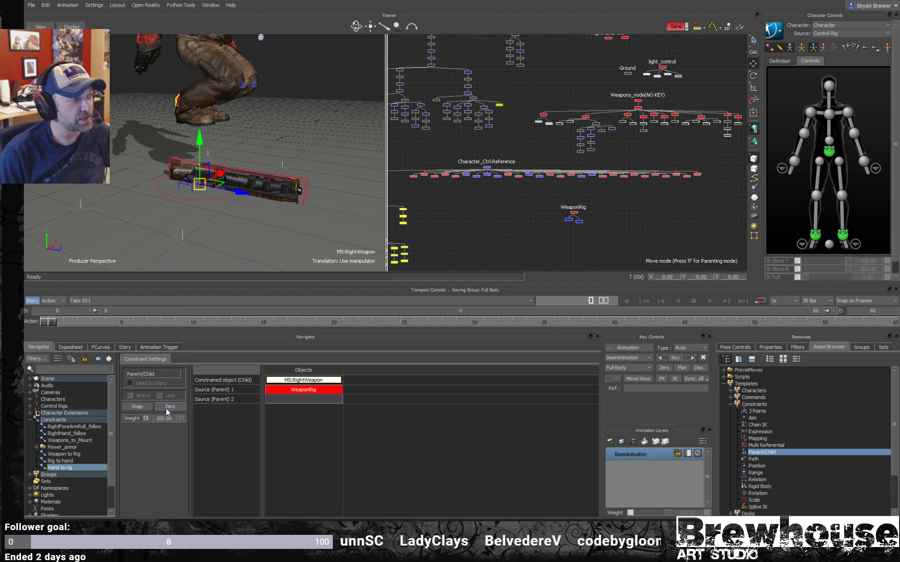
# - Activate the Hand to rig constraint with Zero and inspect the gun in the perspective view
pyautogui.click(166, 407)
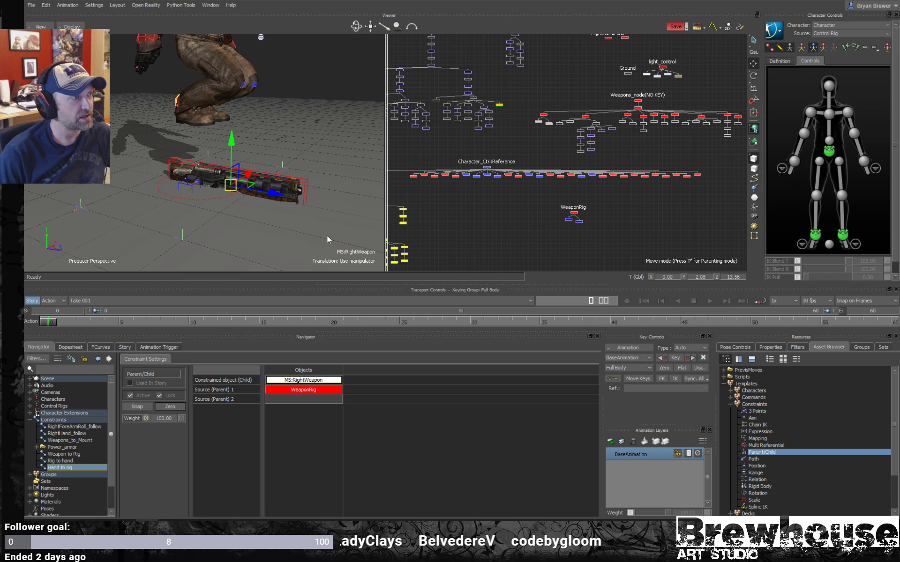
pyautogui.moveTo(221, 209); pyautogui.dragTo(237, 180, button='middle')
pyautogui.scroll(2, 252, 199)
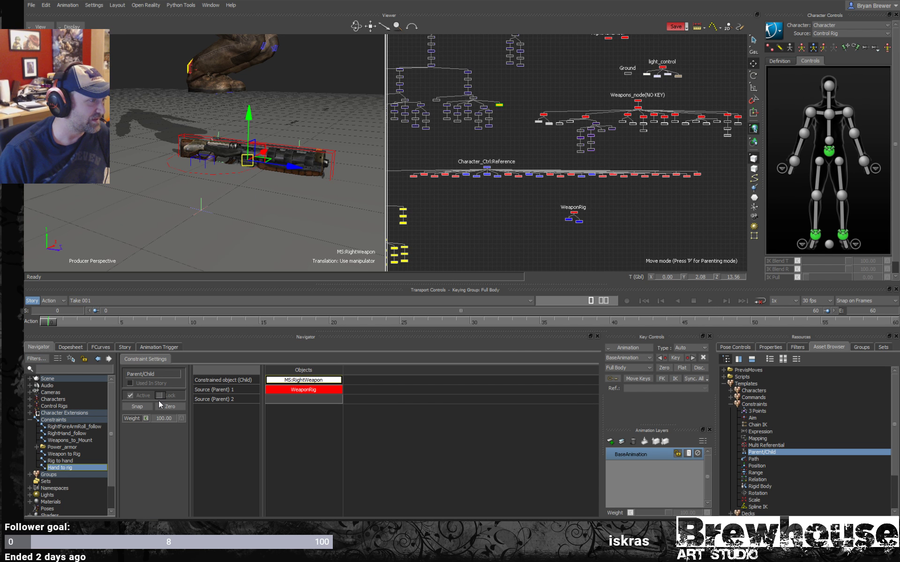
# - Try to align MS:RightWeapon to Weapons_node(NO KEY) while the Hand to rig constraint is active
pyautogui.keyDown('ctrl'); pyautogui.moveTo(537, 211); pyautogui.dragTo(609, 182); pyautogui.keyUp('ctrl')
pyautogui.keyDown('shift'); pyautogui.moveTo(609, 181); pyautogui.dragTo(557, 190); pyautogui.keyUp('shift')
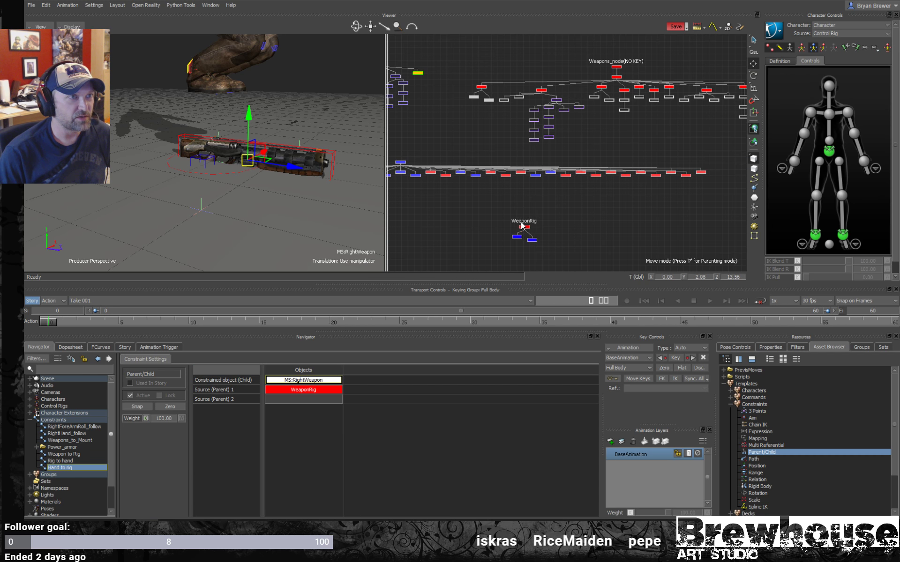
pyautogui.keyDown('ctrl'); pyautogui.moveTo(620, 136); pyautogui.dragTo(491, 83); pyautogui.keyUp('ctrl')
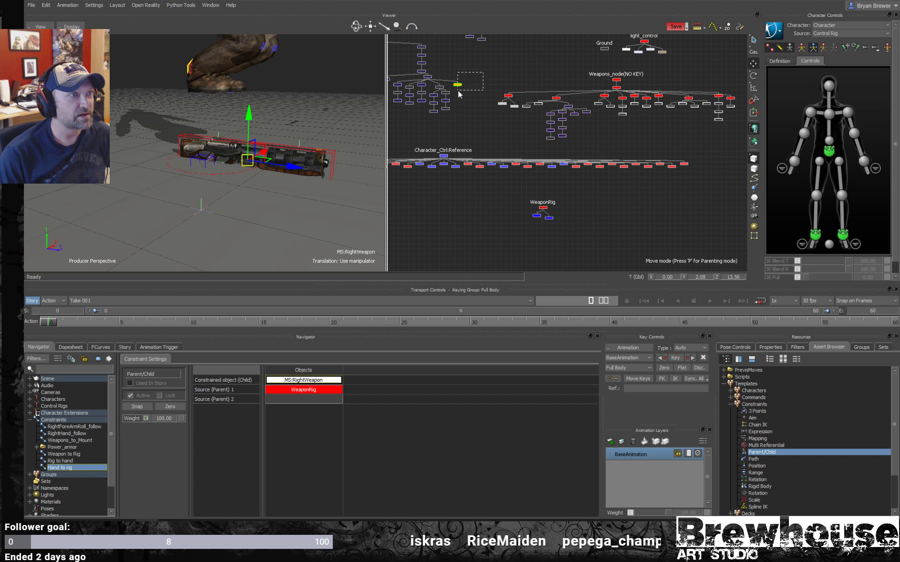
pyautogui.click(617, 81)
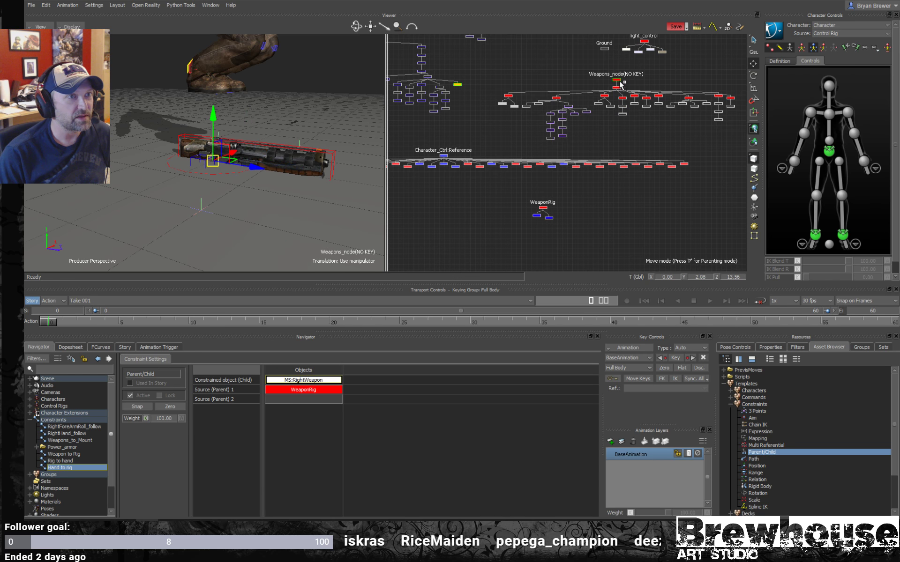
pyautogui.rightClick(619, 82)
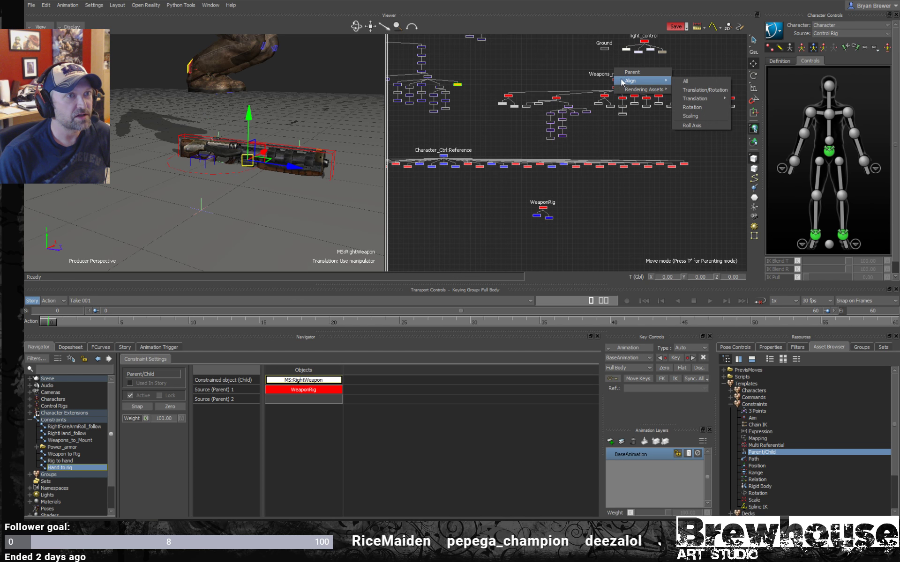
pyautogui.click(698, 104)
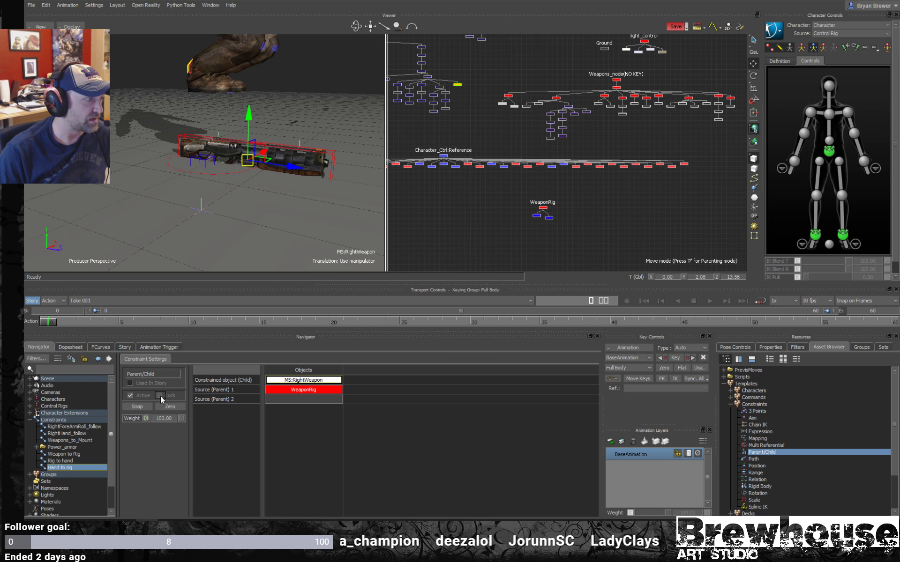
# - Set the manipulator's reference mode to Local and inspect the axes of MS:RightWeapon
pyautogui.scroll(3, 259, 212)
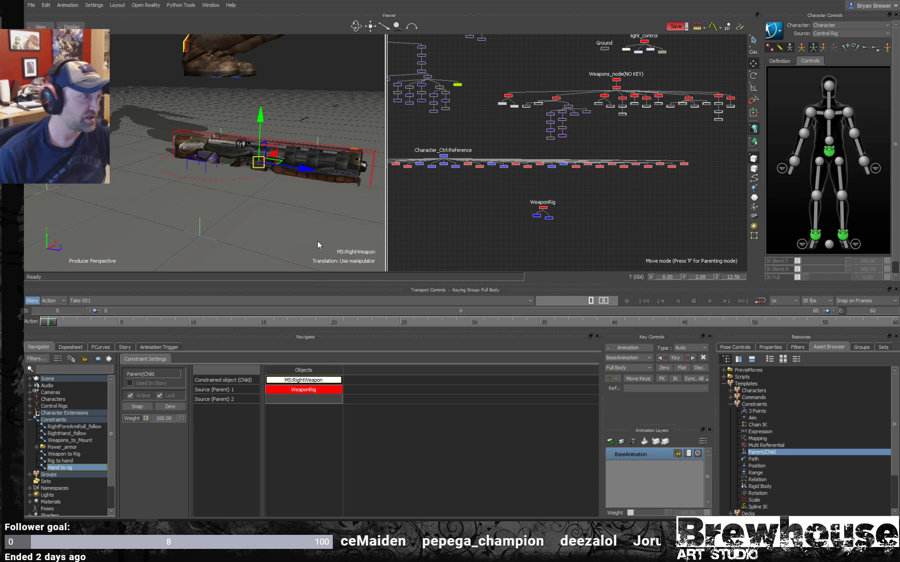
pyautogui.moveTo(299, 196); pyautogui.dragTo(234, 202)
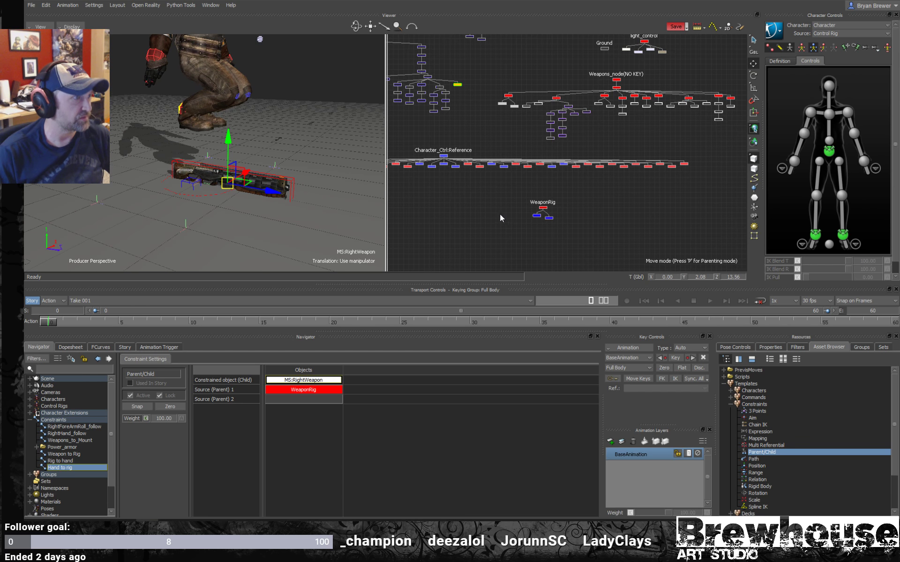
pyautogui.moveTo(500, 215); pyautogui.dragTo(453, 229)
pyautogui.moveTo(460, 90); pyautogui.dragTo(457, 92)
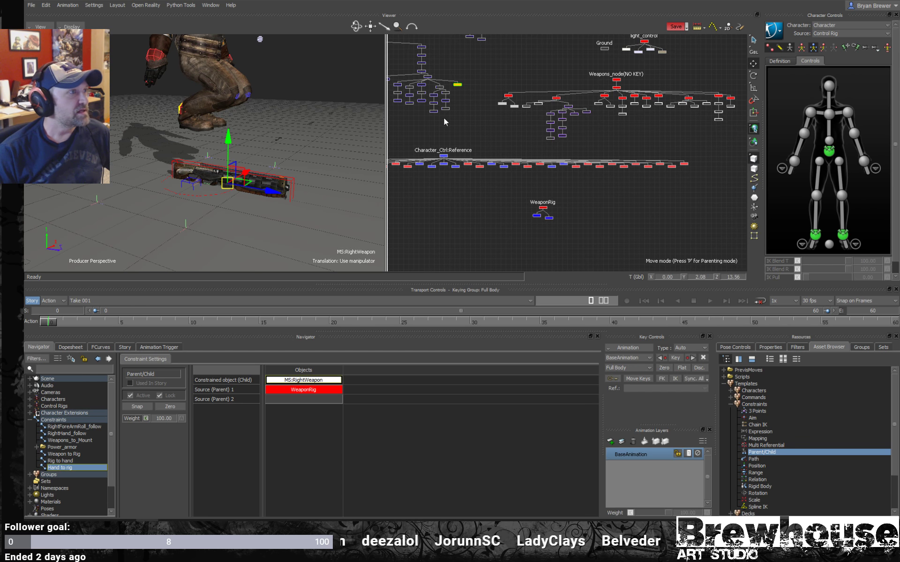
pyautogui.click(753, 48)
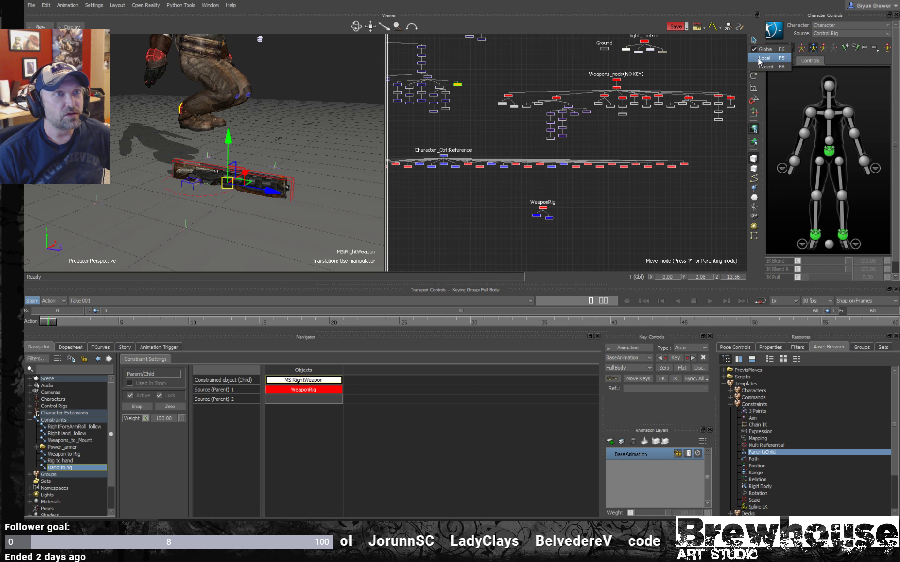
pyautogui.click(751, 58)
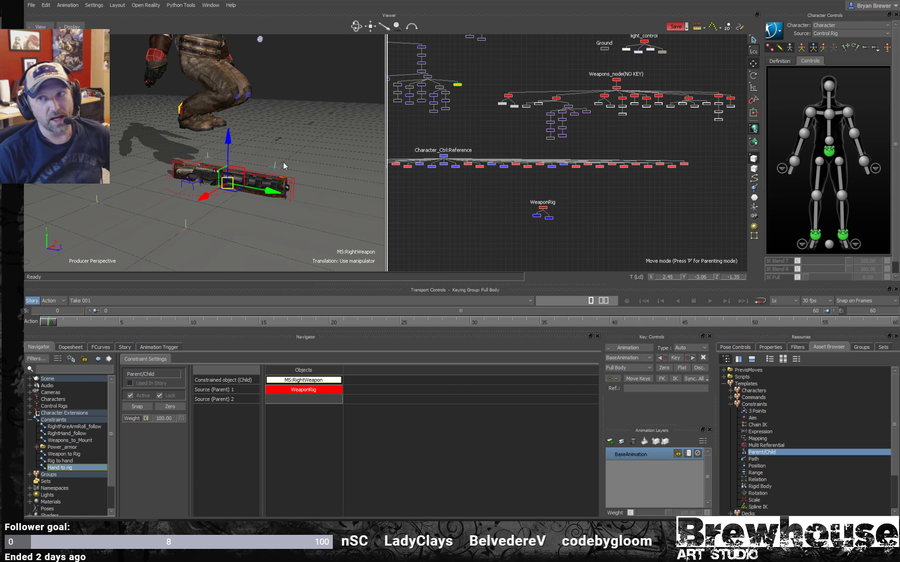
pyautogui.moveTo(237, 195)
pyautogui.mouseDown()
pyautogui.moveTo(249, 202)
pyautogui.moveTo(253, 192)
pyautogui.mouseUp()
# - Move the WeaponRig marker with the gun to about Y 16.61 and Z 37.18
pyautogui.click(562, 195)
pyautogui.click(543, 207)
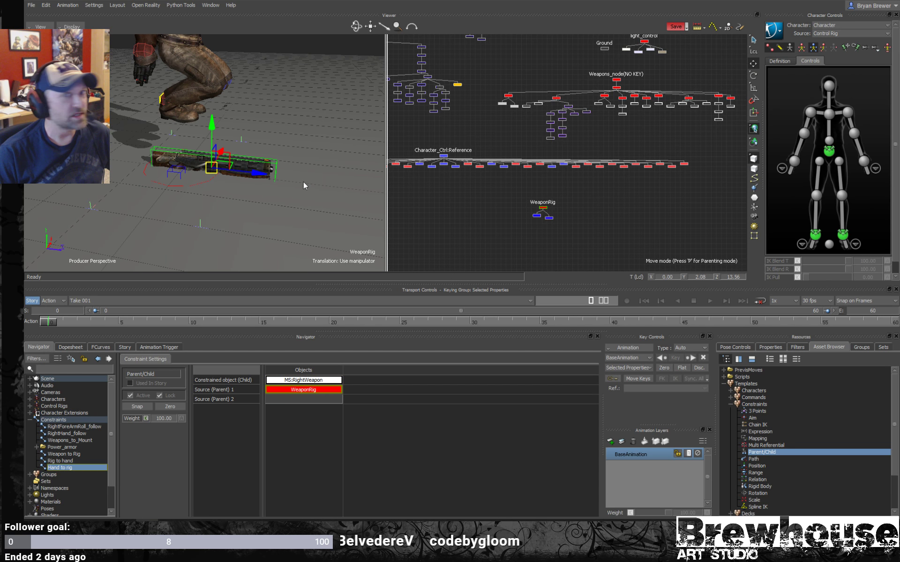
pyautogui.click(652, 212)
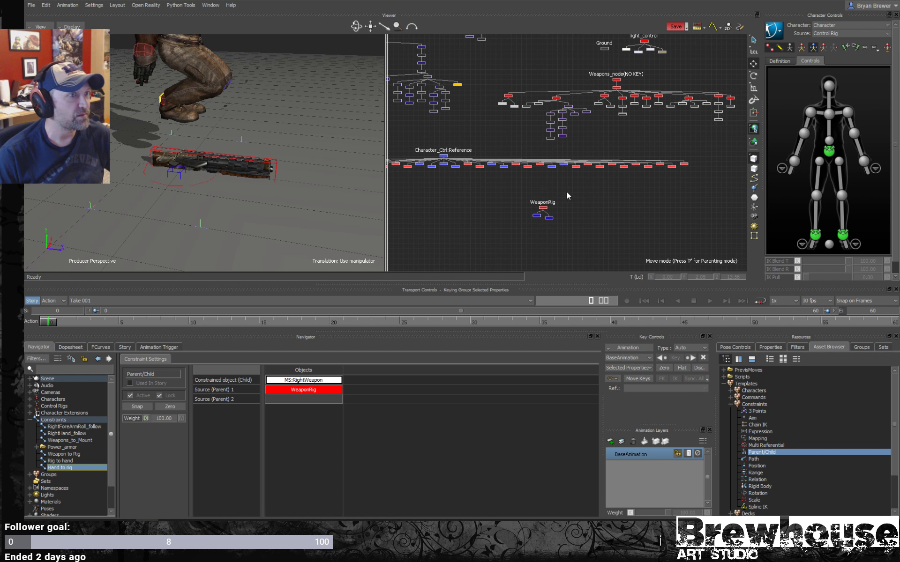
pyautogui.click(539, 208)
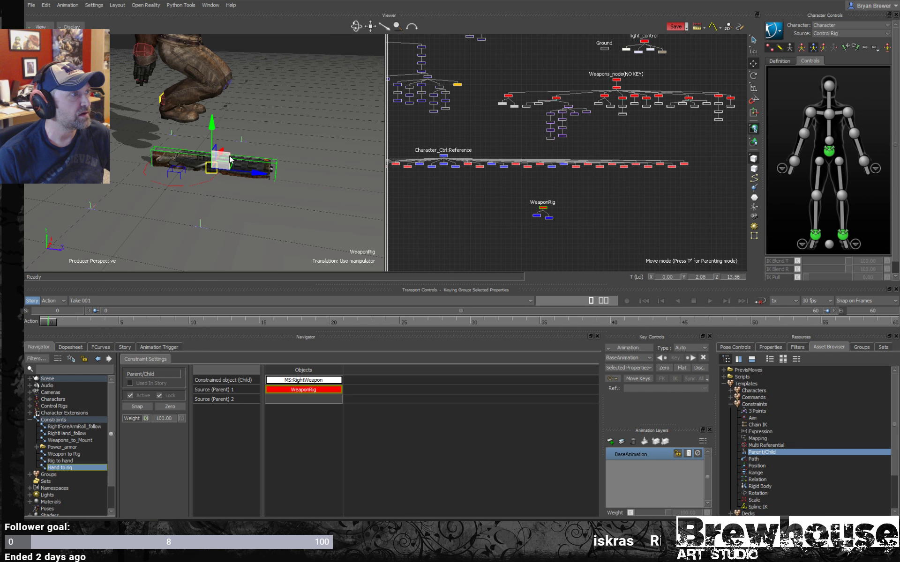
pyautogui.moveTo(229, 159); pyautogui.dragTo(285, 133)
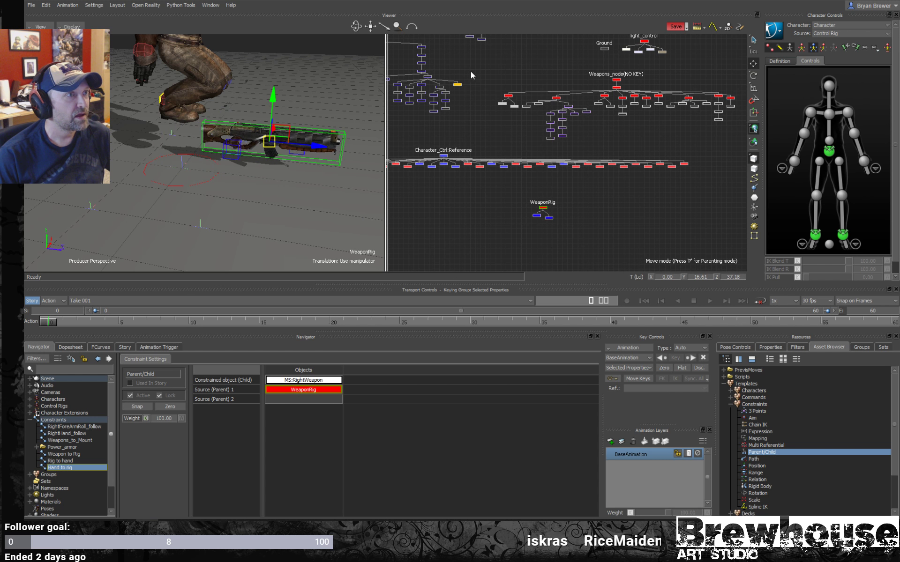
# - Align the translation of MS:RightWeapon to Weapons_node(NO KEY) with the Hand to rig constraint turned off
pyautogui.click(339, 134)
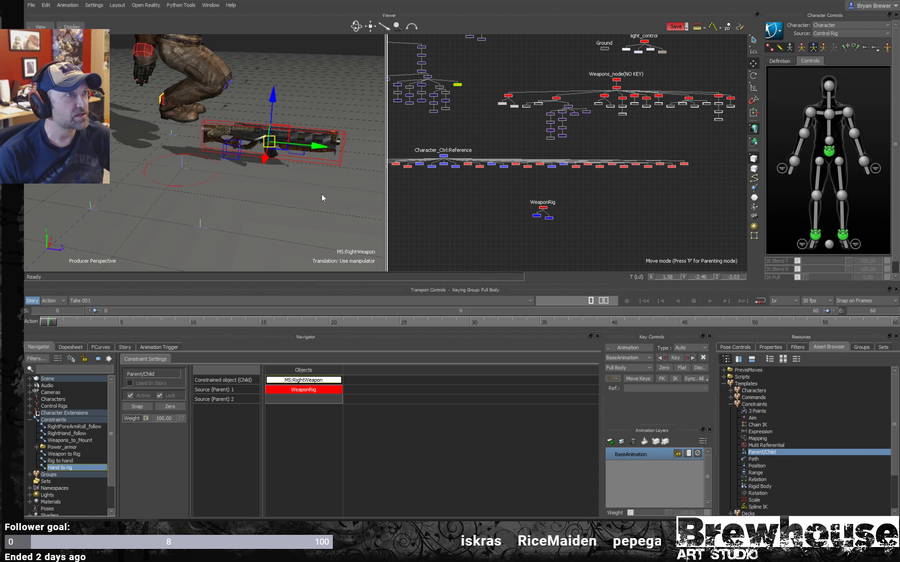
pyautogui.scroll(5, 350, 177)
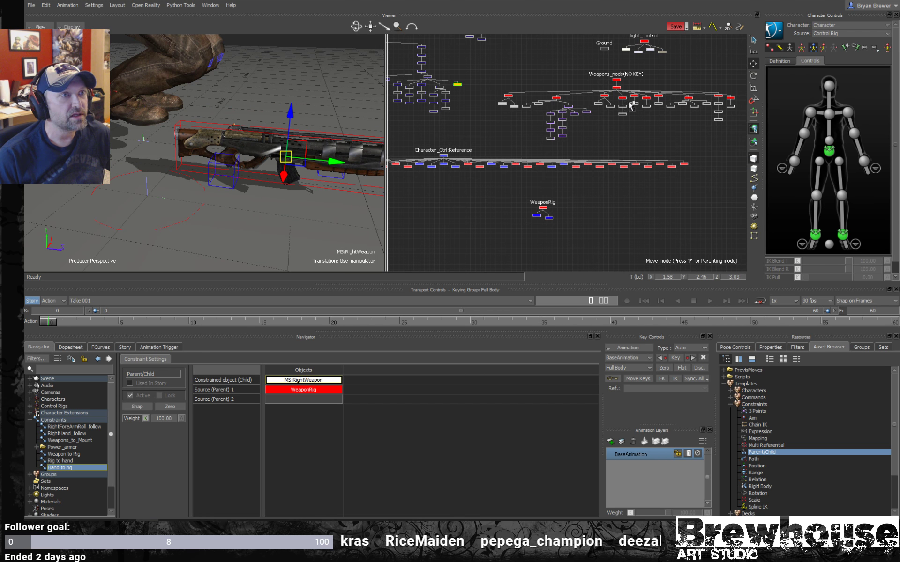
pyautogui.rightClick(622, 79)
pyautogui.moveTo(628, 80)
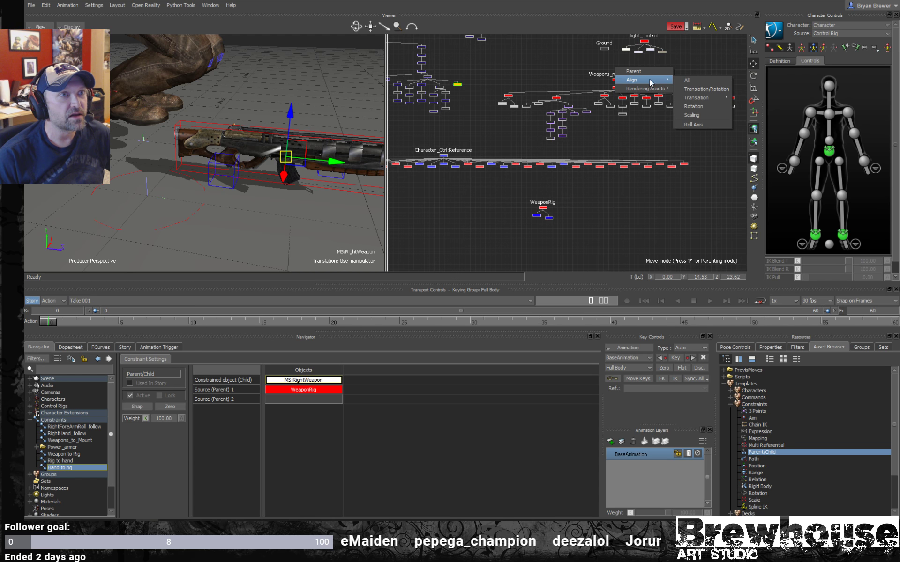
pyautogui.moveTo(700, 97)
pyautogui.click(744, 98)
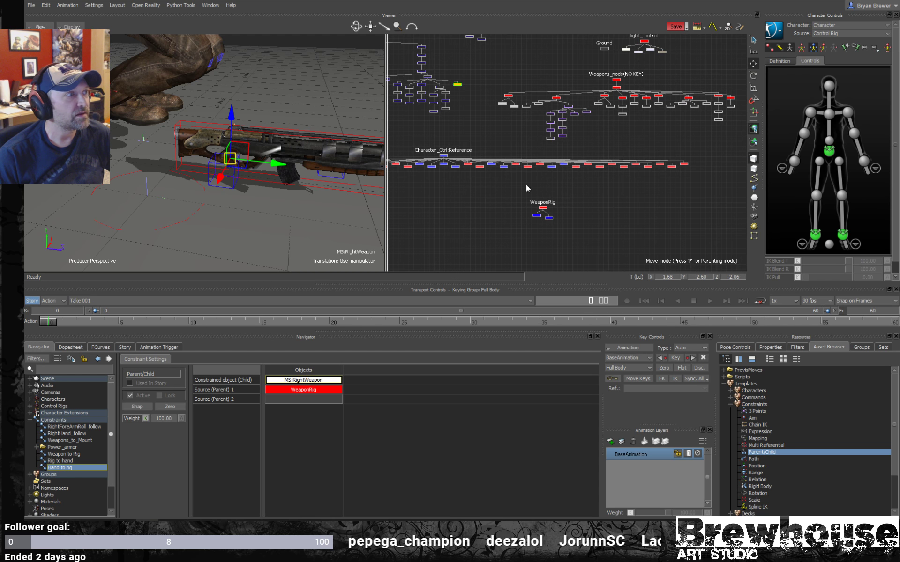
# - Activate and lock the Hand to rig constraint, and move the WeaponRig marker with the gun to about Y 22.34 and Z 39.78
pyautogui.click(159, 395)
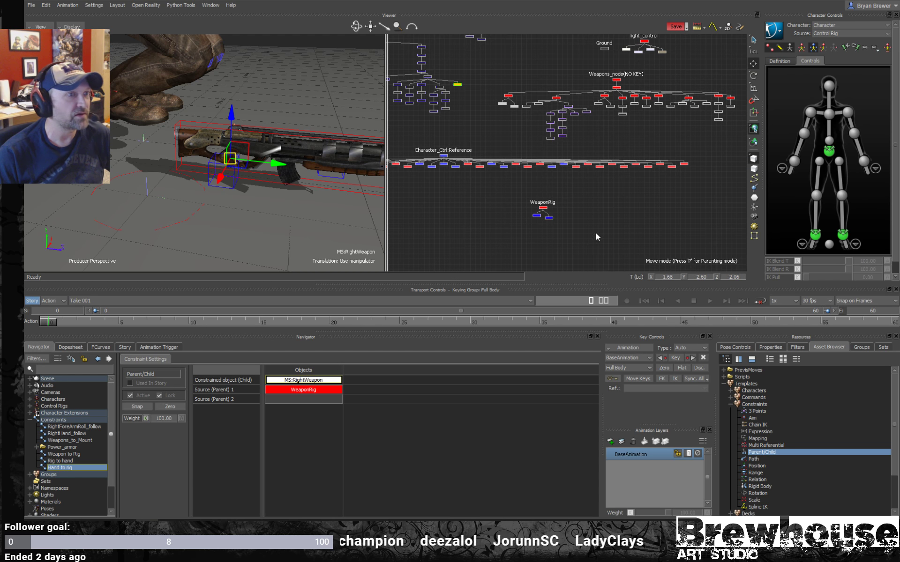
pyautogui.click(332, 205)
pyautogui.click(349, 194)
pyautogui.keyDown('alt'); pyautogui.moveTo(349, 195); pyautogui.dragTo(262, 192, button='right'); pyautogui.keyUp('alt')
pyautogui.keyDown('alt'); pyautogui.moveTo(261, 192); pyautogui.dragTo(280, 181); pyautogui.keyUp('alt')
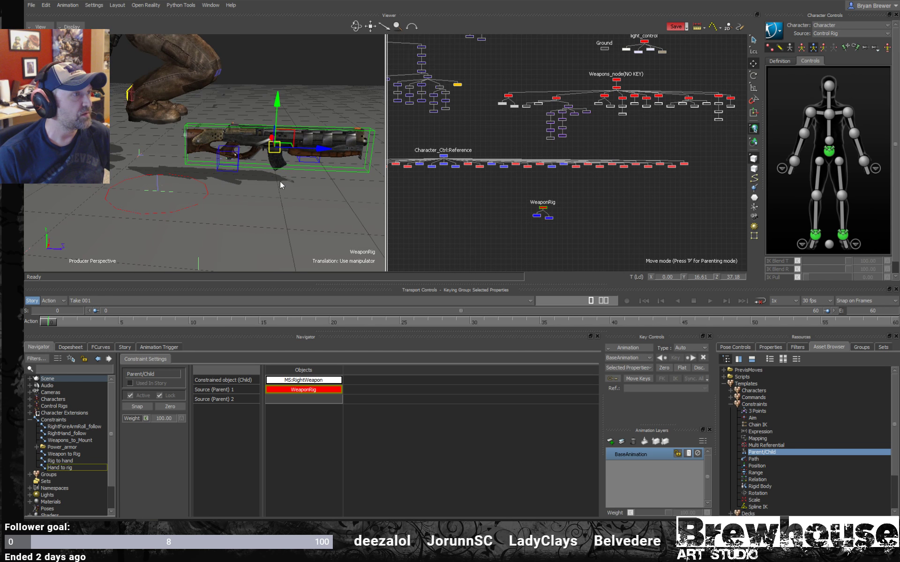
pyautogui.keyDown('alt'); pyautogui.moveTo(280, 181); pyautogui.dragTo(275, 191, button='middle'); pyautogui.keyUp('alt')
pyautogui.keyDown('alt'); pyautogui.moveTo(274, 191); pyautogui.dragTo(269, 185); pyautogui.keyUp('alt')
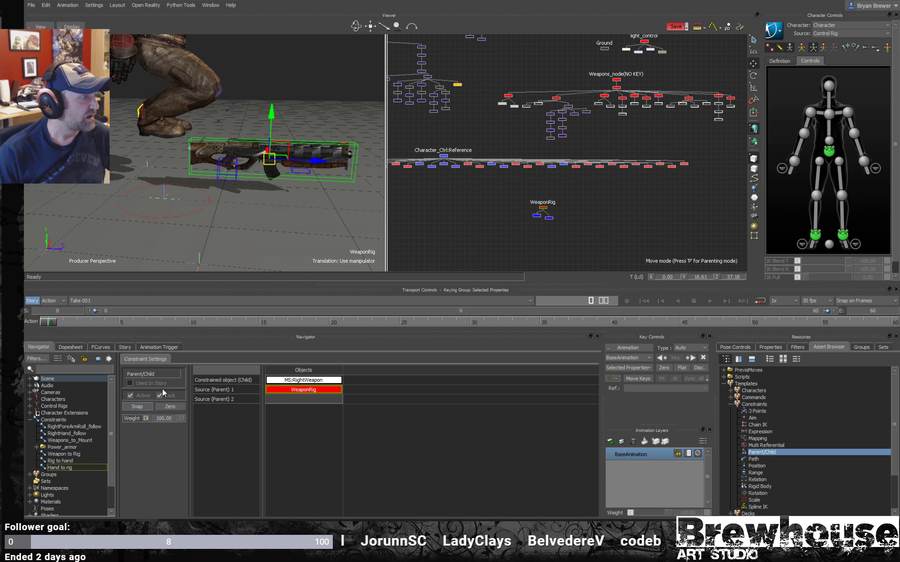
pyautogui.moveTo(294, 139); pyautogui.dragTo(302, 123)
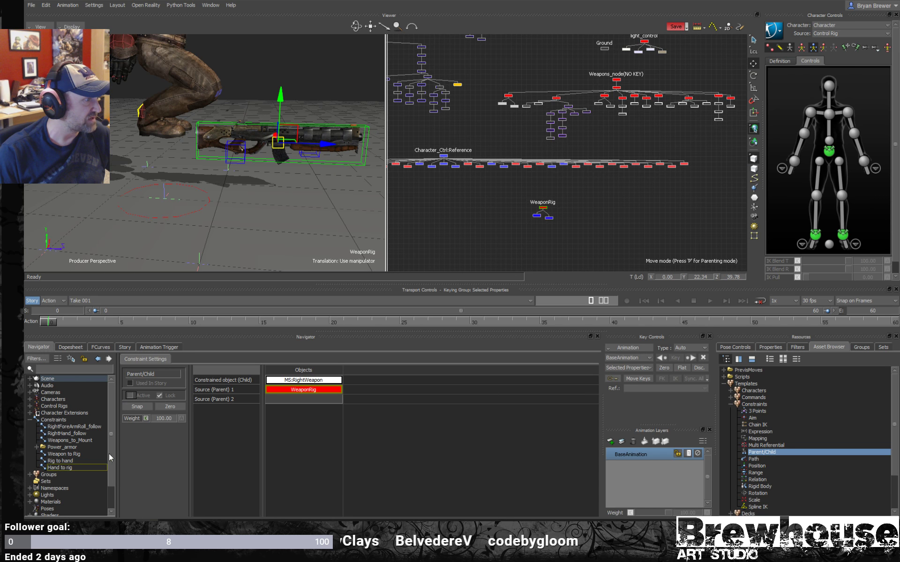
# - Assign WeaponRig as the constrained child and MS:RightWeapon as the source parent of the Rig to hand constraint
pyautogui.click(60, 462)
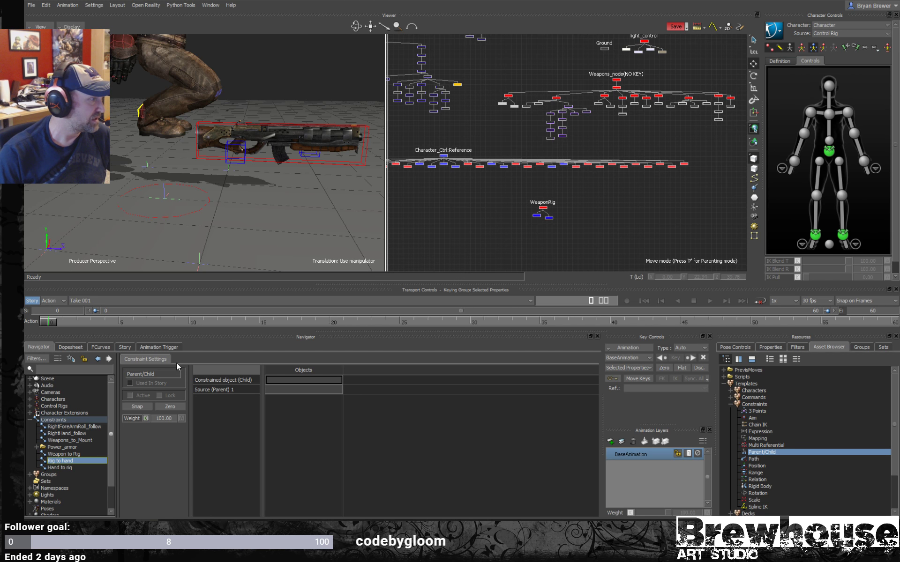
pyautogui.keyDown('alt'); pyautogui.moveTo(278, 164); pyautogui.dragTo(273, 192, button='middle'); pyautogui.keyUp('alt')
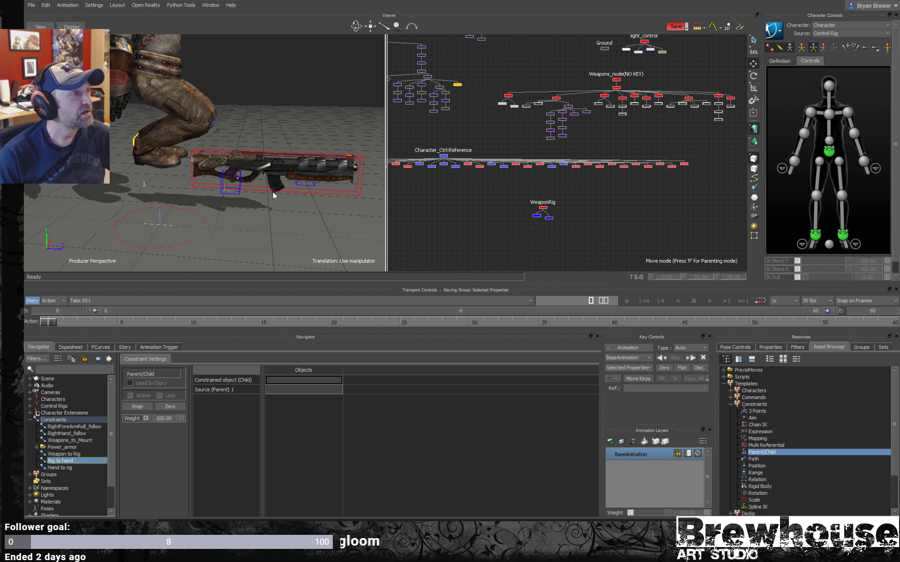
pyautogui.moveTo(273, 192)
pyautogui.keyDown('alt'); pyautogui.mouseDown()
pyautogui.moveTo(273, 181)
pyautogui.moveTo(294, 172)
pyautogui.moveTo(280, 180)
pyautogui.mouseUp(); pyautogui.keyUp('alt')
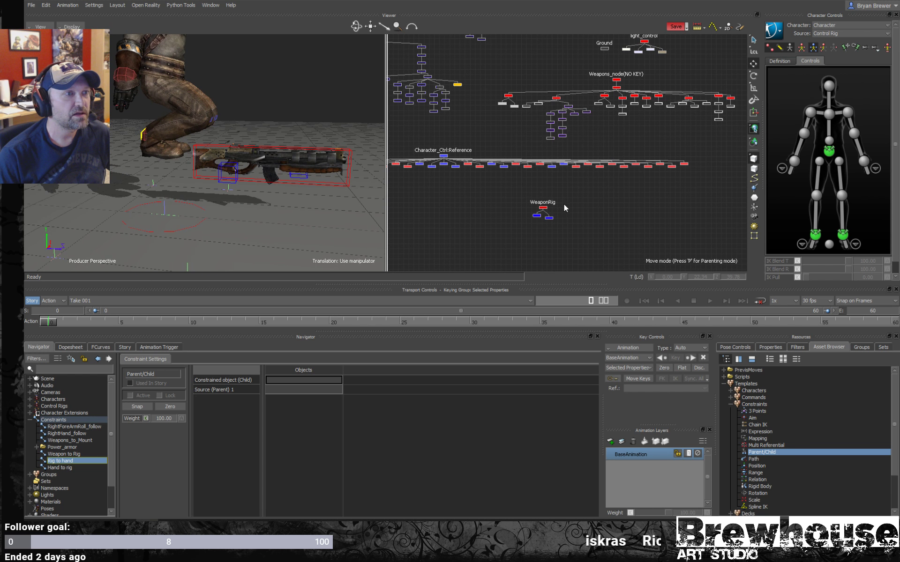
pyautogui.click(543, 207)
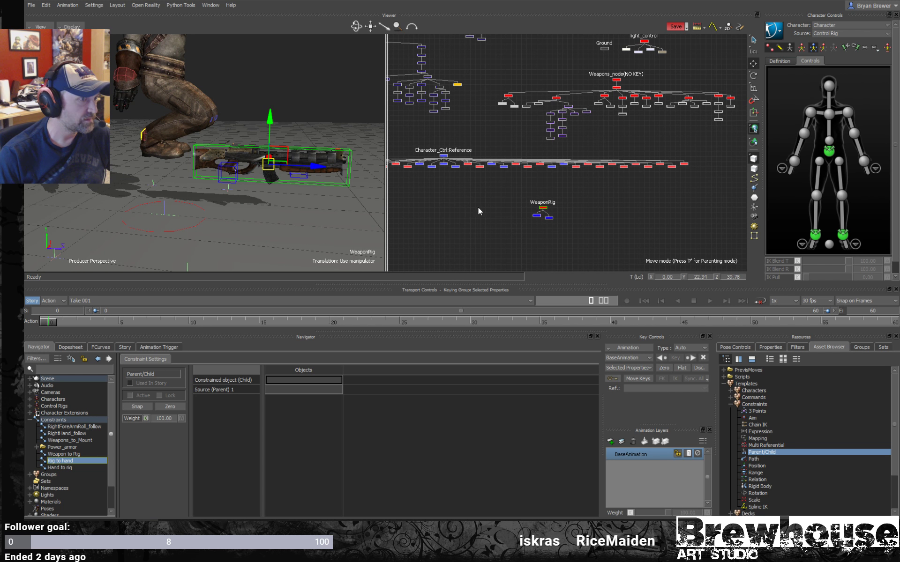
pyautogui.moveTo(309, 384); pyautogui.dragTo(309, 383)
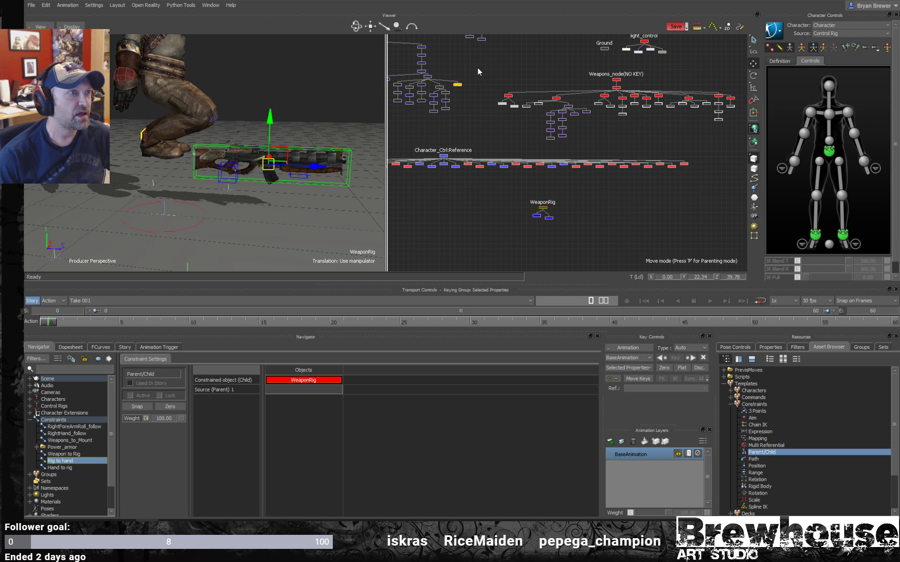
pyautogui.click(457, 85)
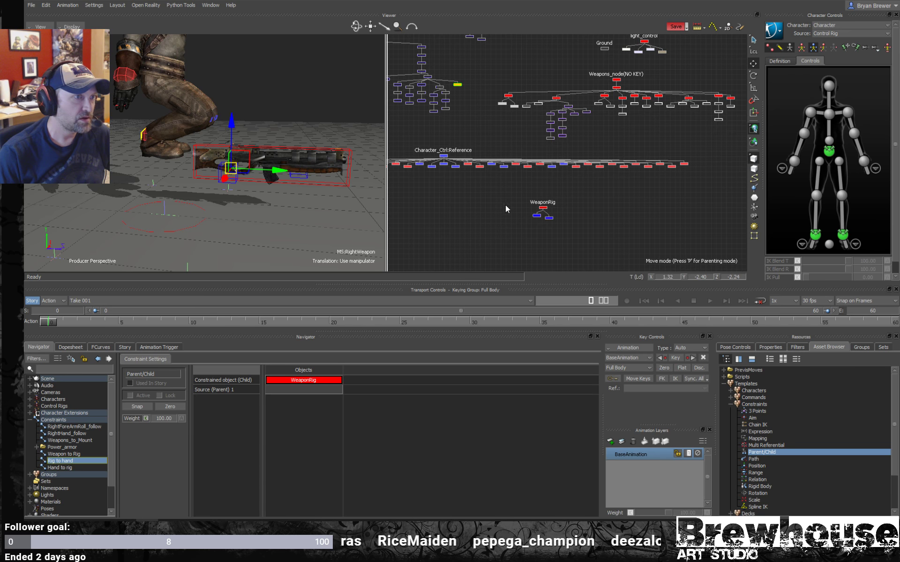
pyautogui.moveTo(326, 382); pyautogui.dragTo(316, 390)
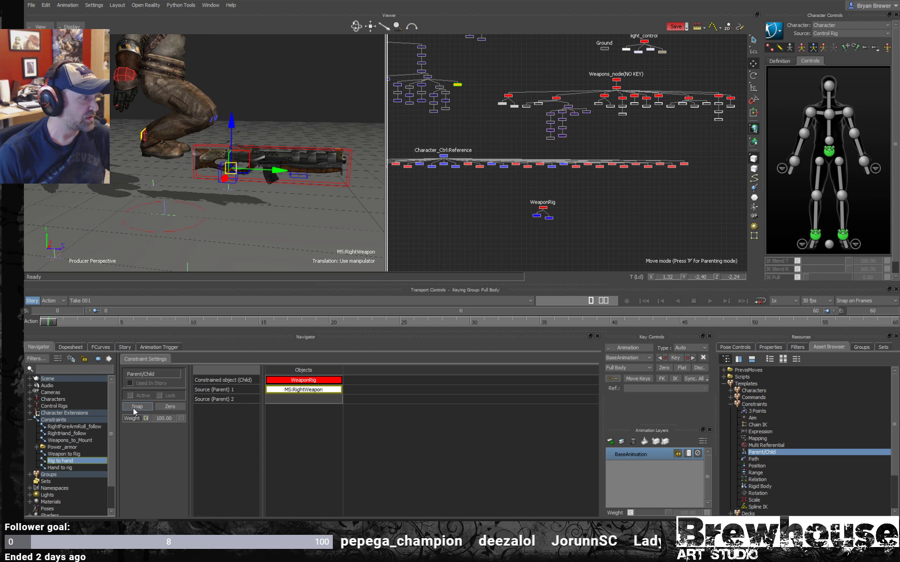
# - Activate the Rig to hand constraint with Snap and keep it locked
pyautogui.click(136, 407)
pyautogui.click(159, 395)
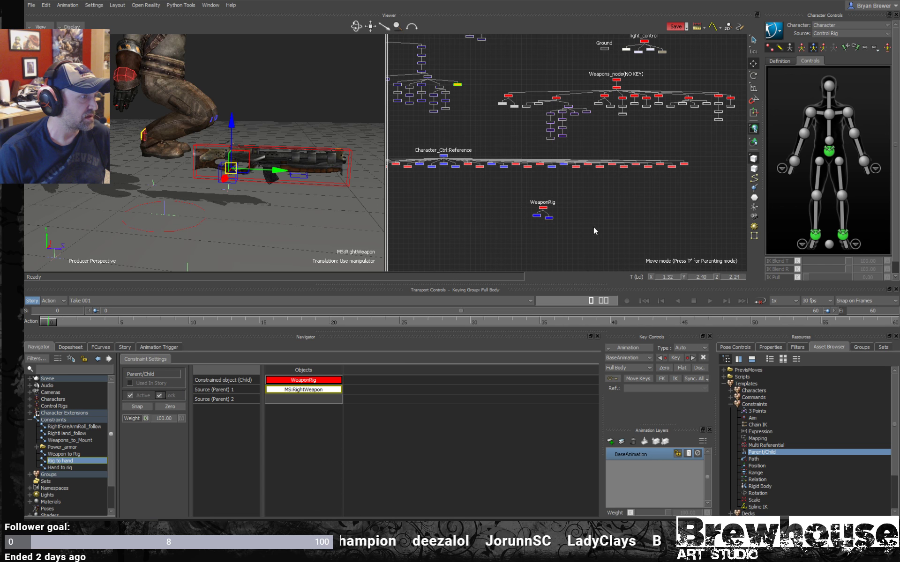
pyautogui.click(672, 217)
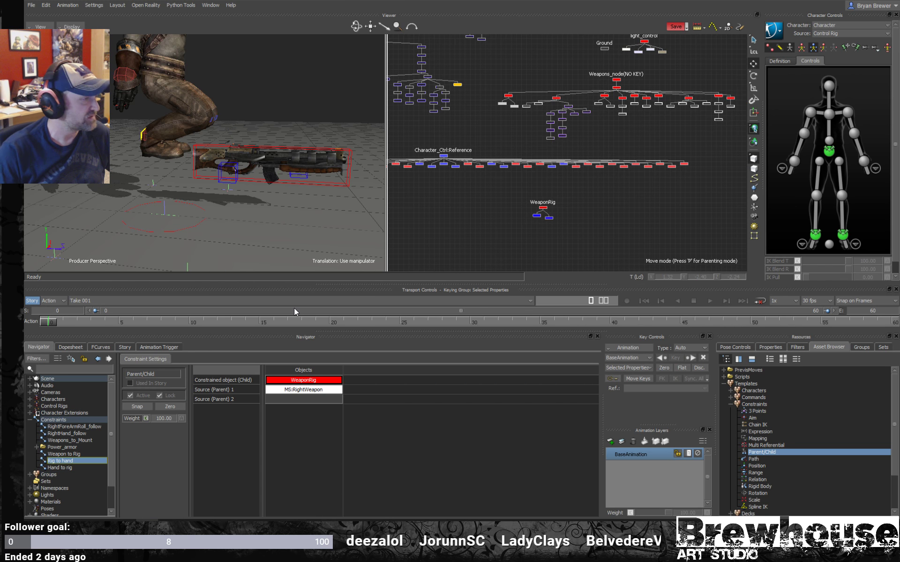
pyautogui.keyDown('ctrl'); pyautogui.keyDown('shift'); pyautogui.moveTo(291, 215); pyautogui.dragTo(230, 167); pyautogui.keyUp('shift'); pyautogui.keyUp('ctrl')
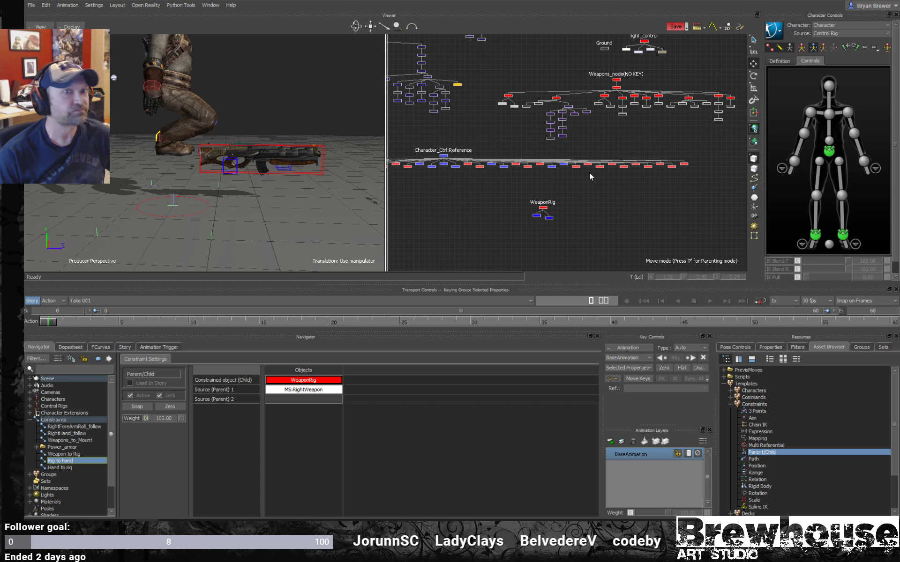
# - Put the character in the stance pose and rotate MS:RightWeapon so the gun extends outward in line with the right arm
pyautogui.click(886, 48)
pyautogui.keyDown('shift'); pyautogui.moveTo(238, 91); pyautogui.dragTo(356, 149); pyautogui.keyUp('shift')
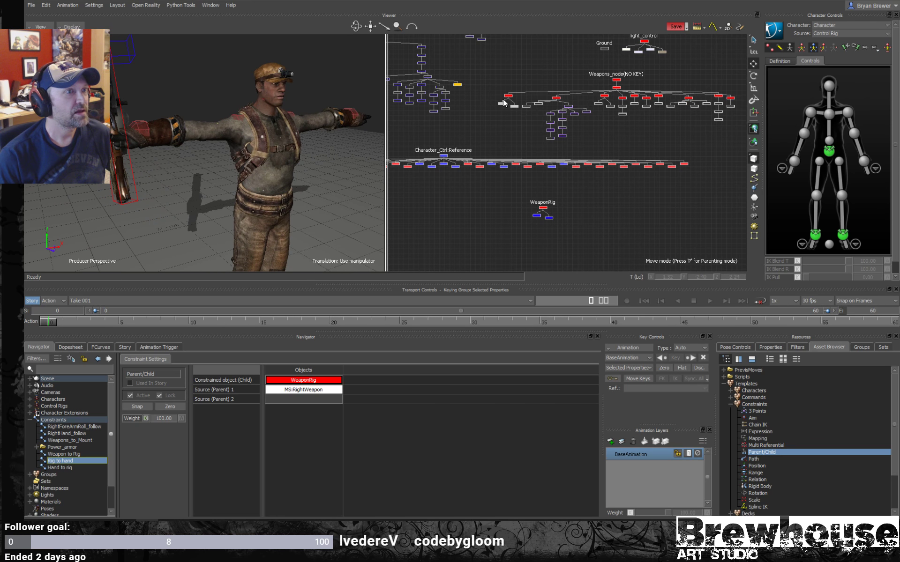
pyautogui.moveTo(459, 89); pyautogui.dragTo(454, 91)
pyautogui.press('r')
pyautogui.keyDown('ctrl'); pyautogui.keyDown('shift'); pyautogui.moveTo(201, 108); pyautogui.dragTo(256, 153); pyautogui.keyUp('shift'); pyautogui.keyUp('ctrl')
pyautogui.moveTo(213, 181); pyautogui.dragTo(209, 253)
pyautogui.keyDown('ctrl'); pyautogui.keyDown('shift'); pyautogui.moveTo(248, 189); pyautogui.dragTo(228, 122); pyautogui.keyUp('shift'); pyautogui.keyUp('ctrl')
pyautogui.keyDown('ctrl'); pyautogui.keyDown('shift'); pyautogui.moveTo(263, 134); pyautogui.dragTo(306, 137); pyautogui.keyUp('shift'); pyautogui.keyUp('ctrl')
pyautogui.click(491, 226)
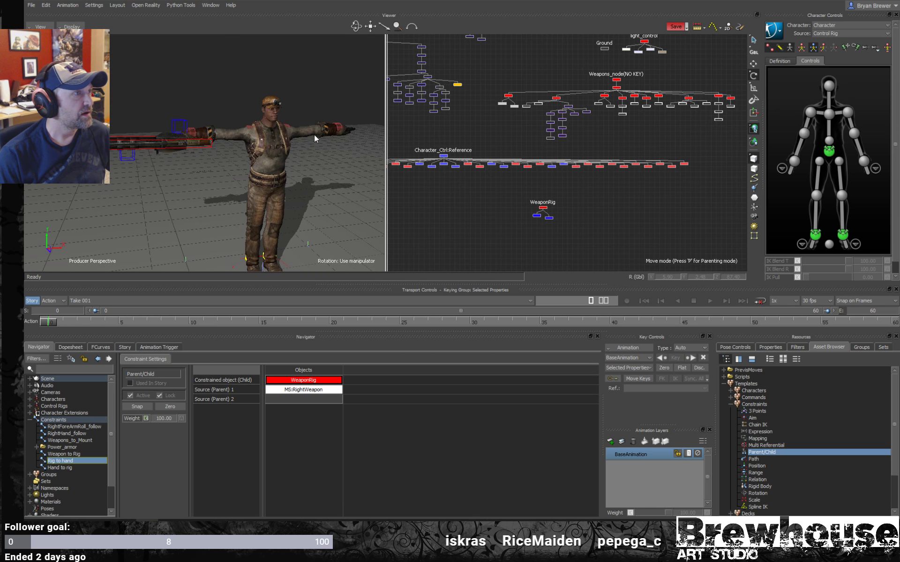
# - Rotate the right shoulder effector to about X 13.02, Y 18.23, Z 11.09 to test the gun following the arm
pyautogui.click(809, 113)
pyautogui.moveTo(240, 117); pyautogui.dragTo(247, 156)
pyautogui.keyDown('ctrl'); pyautogui.moveTo(218, 201); pyautogui.dragTo(184, 241); pyautogui.keyUp('ctrl')
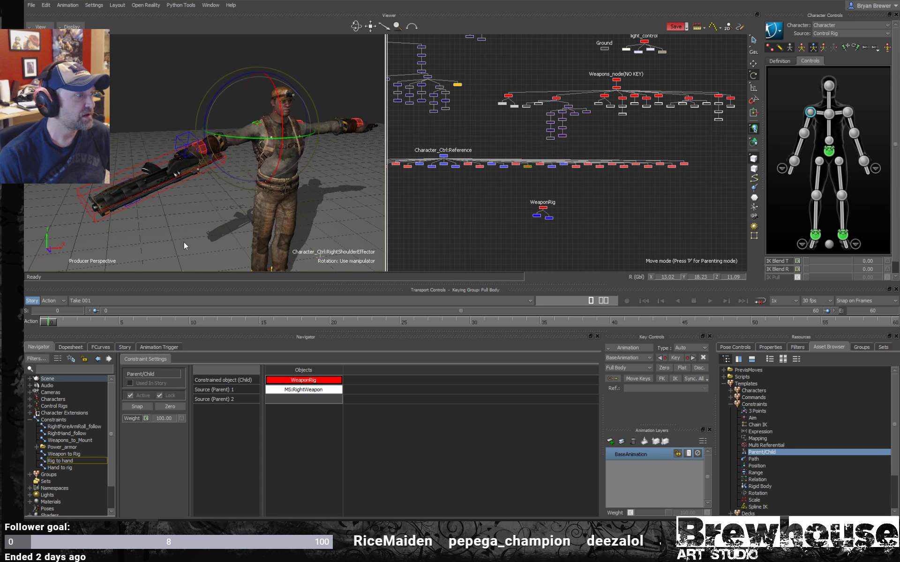
pyautogui.click(130, 396)
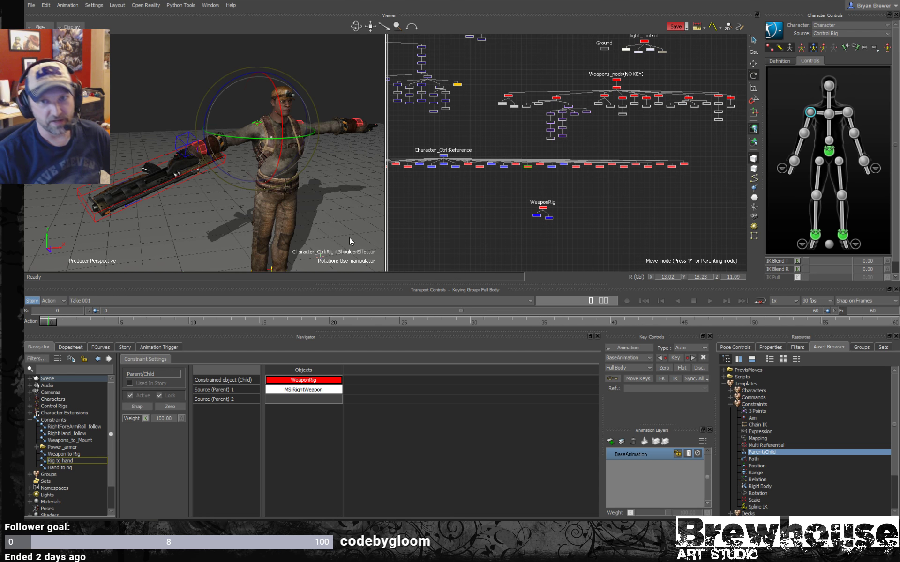
pyautogui.moveTo(312, 205)
pyautogui.keyDown('alt'); pyautogui.mouseDown()
pyautogui.moveTo(300, 194)
pyautogui.moveTo(326, 210)
pyautogui.moveTo(291, 201)
pyautogui.moveTo(288, 210)
pyautogui.moveTo(323, 201)
pyautogui.mouseUp(); pyautogui.keyUp('alt')
pyautogui.click(201, 103)
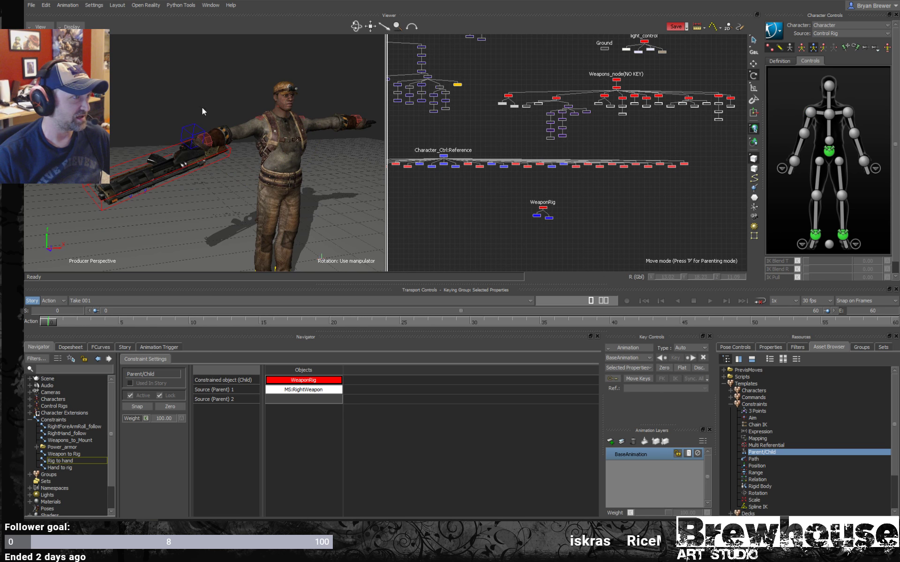
# - Rotate the right wrist effector to about X 4.58, Y 2.55, Z 8.33 to test the gun following the hand
pyautogui.click(208, 143)
pyautogui.moveTo(220, 136); pyautogui.dragTo(201, 114)
pyautogui.keyDown('alt'); pyautogui.moveTo(230, 158); pyautogui.dragTo(209, 167); pyautogui.keyUp('alt')
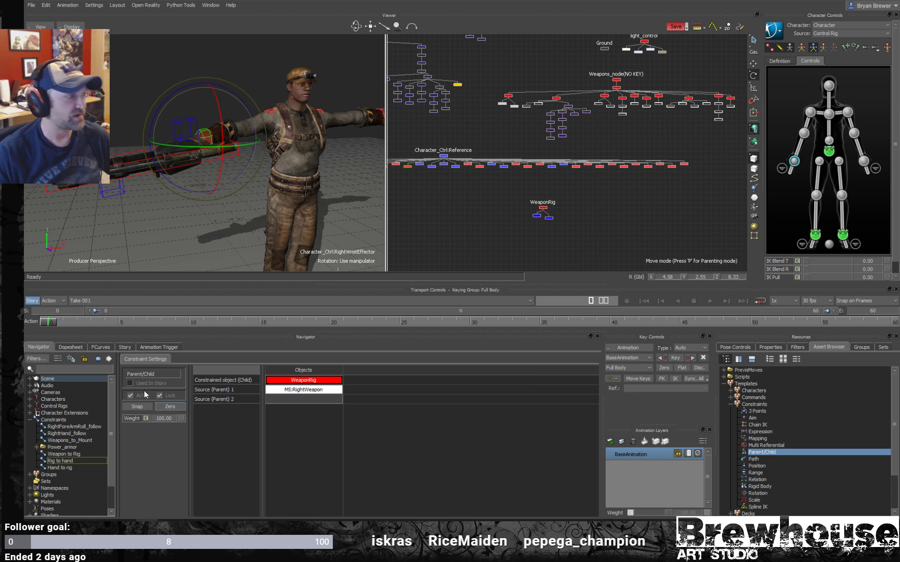
# - Switch the active constraint from Rig to hand to Hand to rig, and move the right wrist effector to about X -29.98, Y 83.49, Z 8.47
pyautogui.click(58, 468)
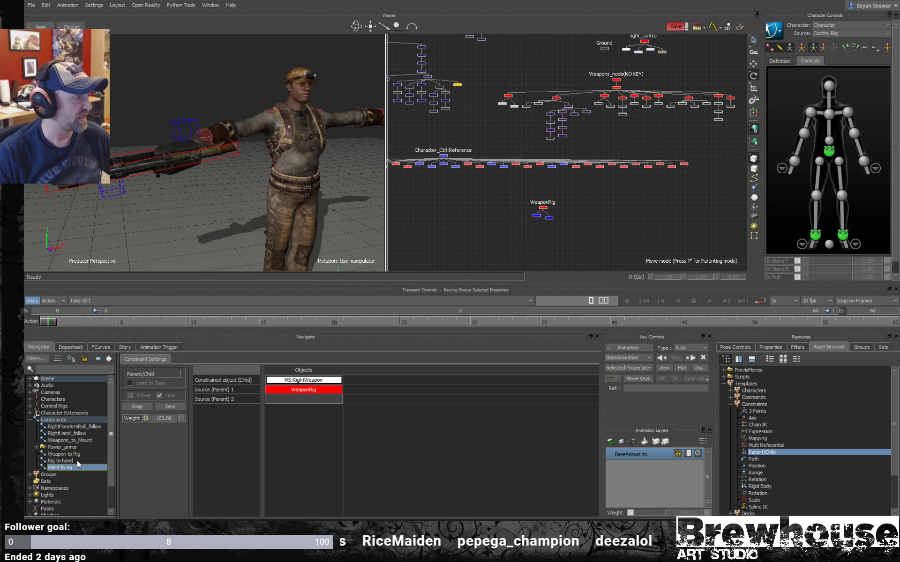
pyautogui.click(130, 395)
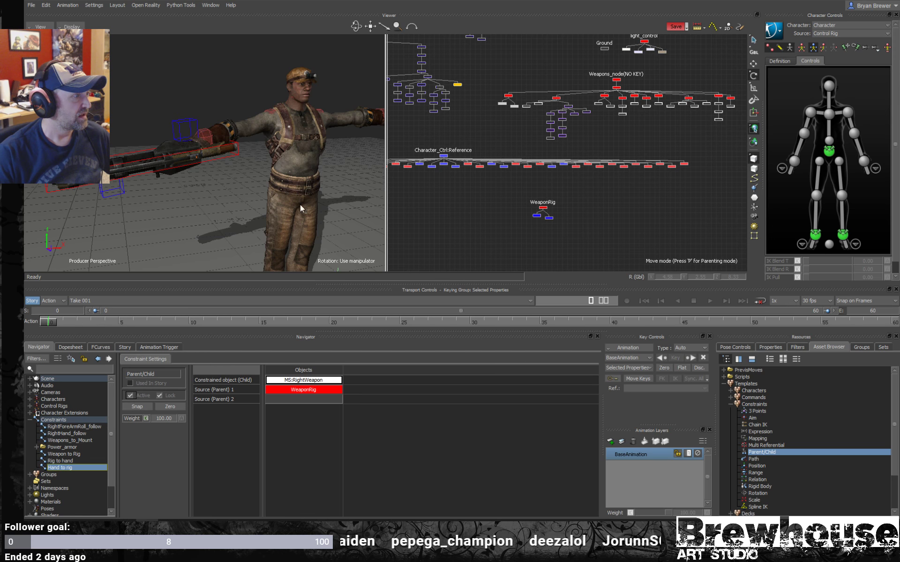
pyautogui.click(206, 137)
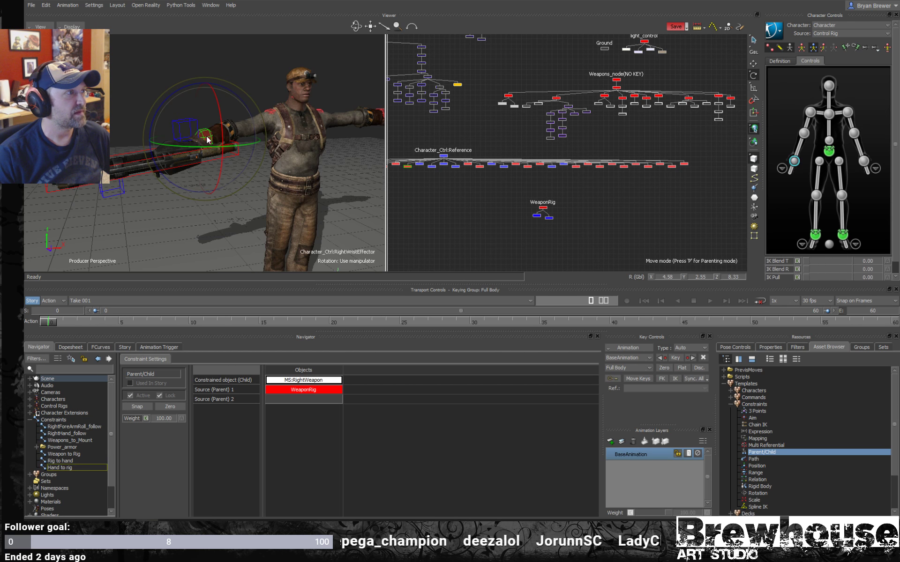
pyautogui.press('t')
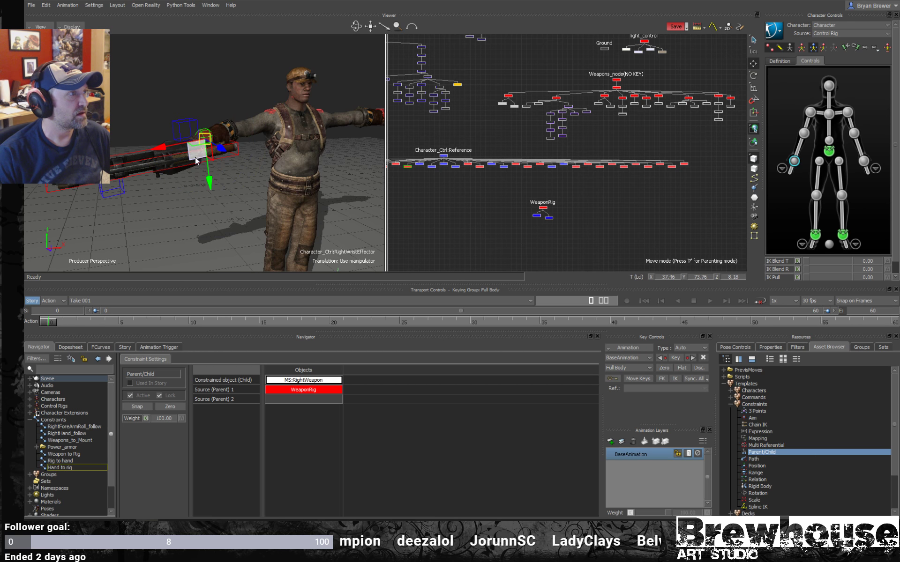
pyautogui.moveTo(205, 134)
pyautogui.mouseDown()
pyautogui.moveTo(205, 104)
pyautogui.moveTo(223, 120)
pyautogui.moveTo(218, 131)
pyautogui.moveTo(196, 120)
pyautogui.mouseUp()
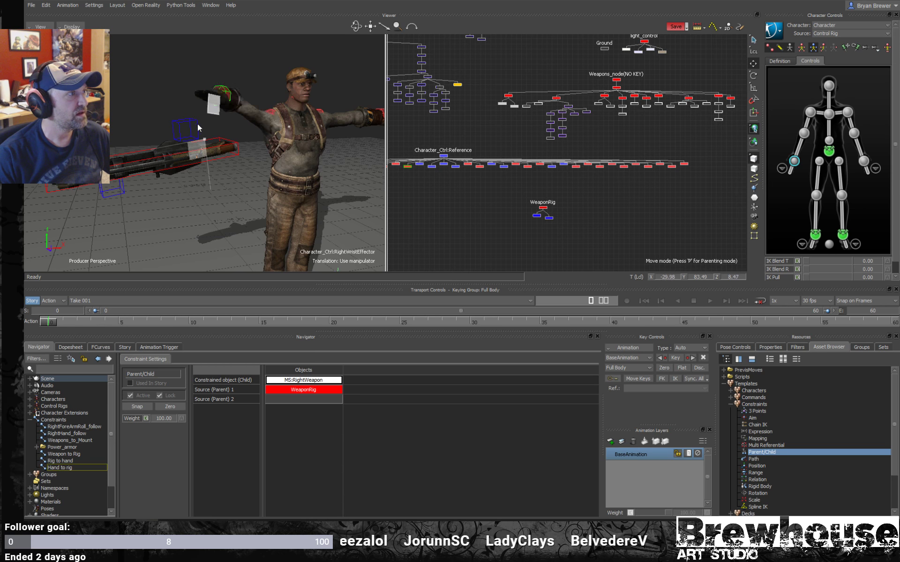
# - Move the WeaponRig marker to about X -57.07, Y 65.92, Z 12.12 and check the pivot of MS:RightWeapon
pyautogui.click(49, 193)
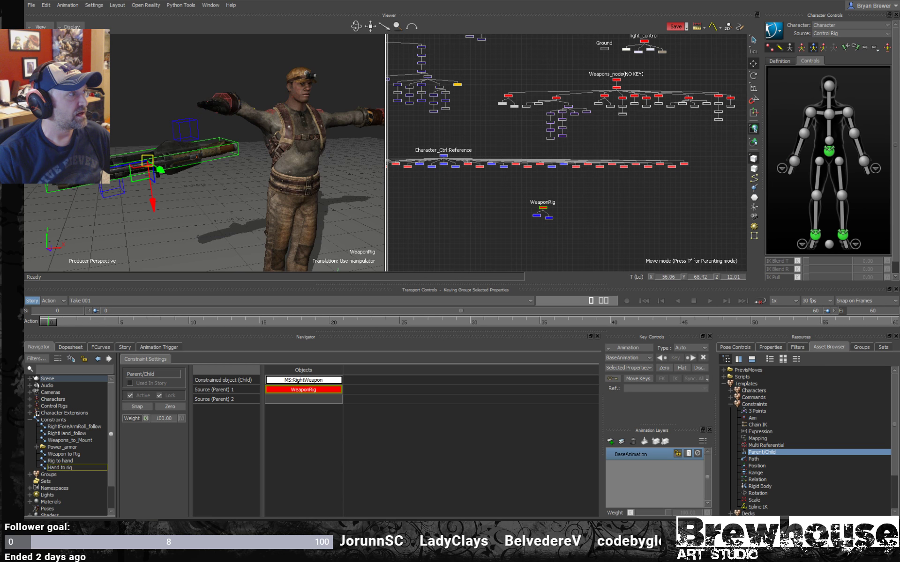
pyautogui.moveTo(137, 182); pyautogui.dragTo(133, 190)
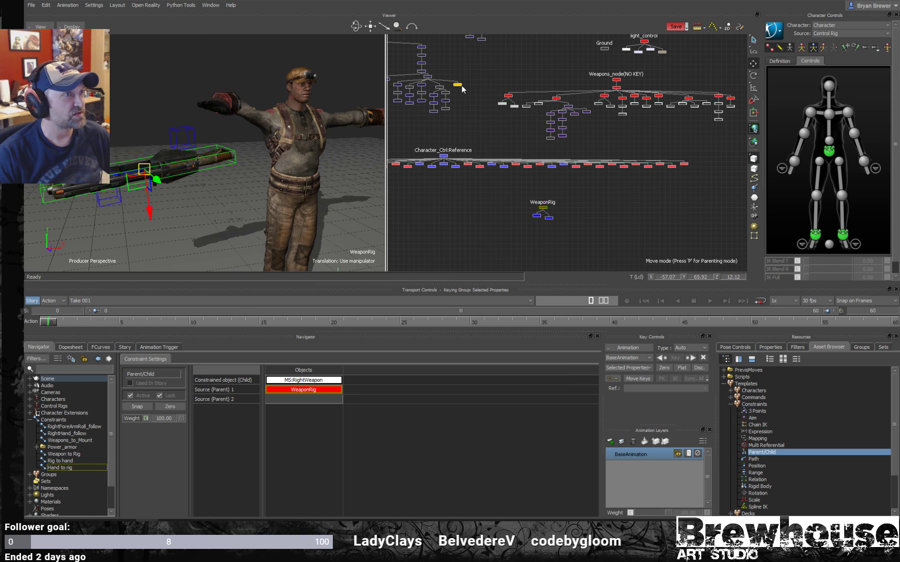
pyautogui.moveTo(469, 77); pyautogui.dragTo(453, 91)
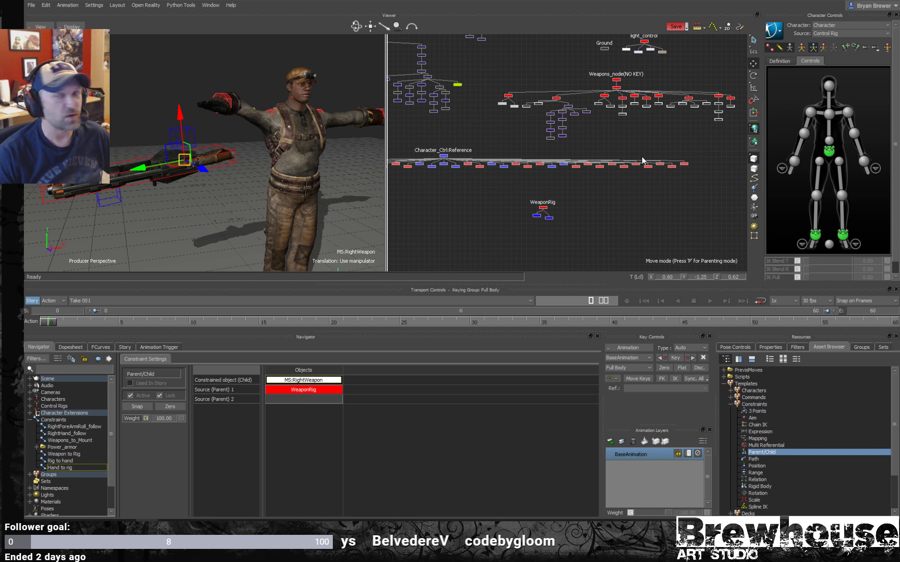
pyautogui.click(476, 217)
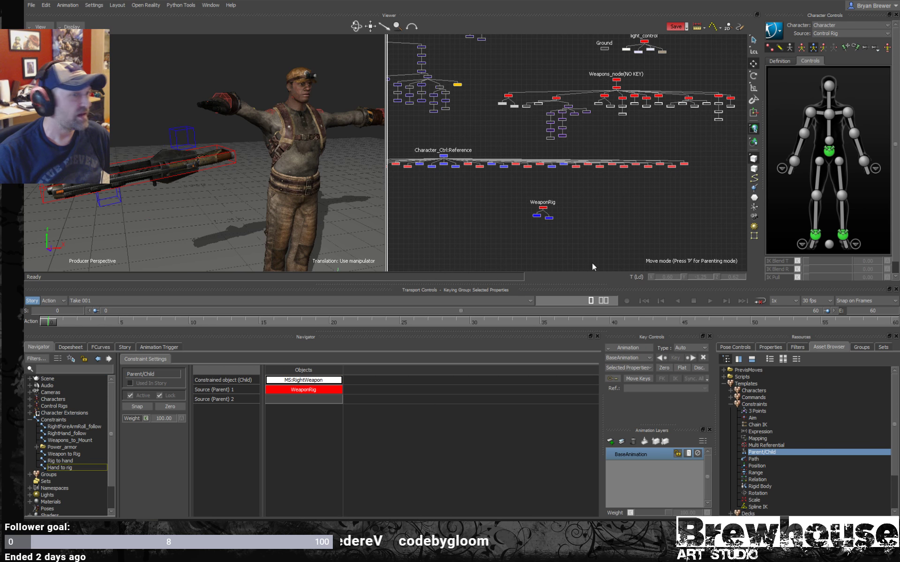
# - Reset the character to the stance pose and inspect the right hand's position relative to the gun
pyautogui.click(887, 47)
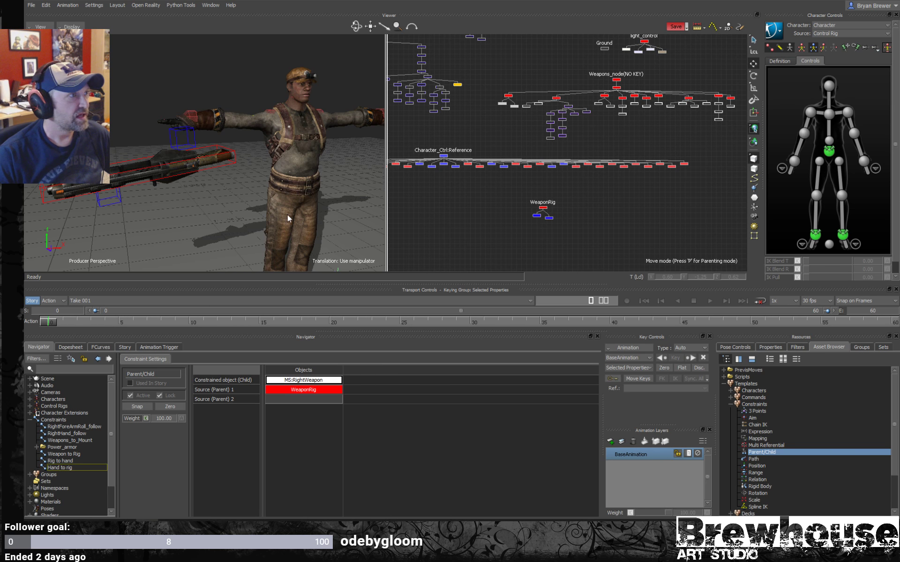
pyautogui.scroll(-2, 288, 178)
pyautogui.moveTo(289, 182)
pyautogui.keyDown('alt'); pyautogui.mouseDown()
pyautogui.moveTo(350, 183)
pyautogui.moveTo(285, 173)
pyautogui.mouseUp(); pyautogui.keyUp('alt')
pyautogui.scroll(3, 351, 183)
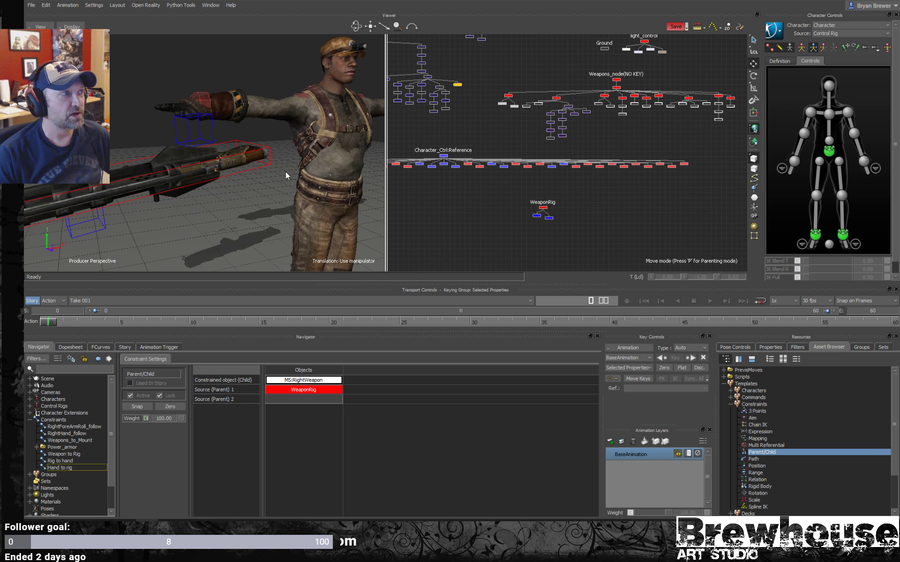
# - Create an auxiliary effector on the character's right wrist effector
pyautogui.scroll(-2, 356, 158)
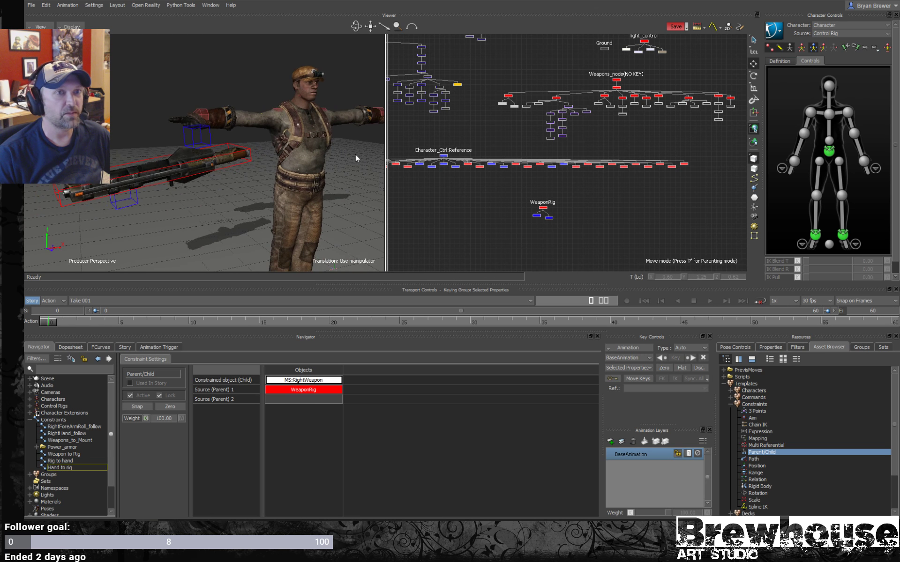
pyautogui.click(795, 162)
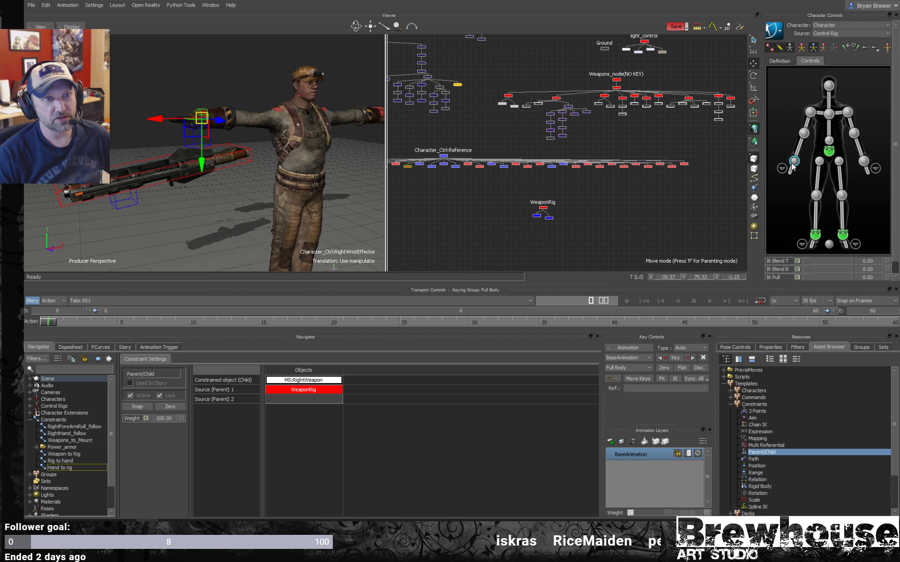
pyautogui.rightClick(794, 161)
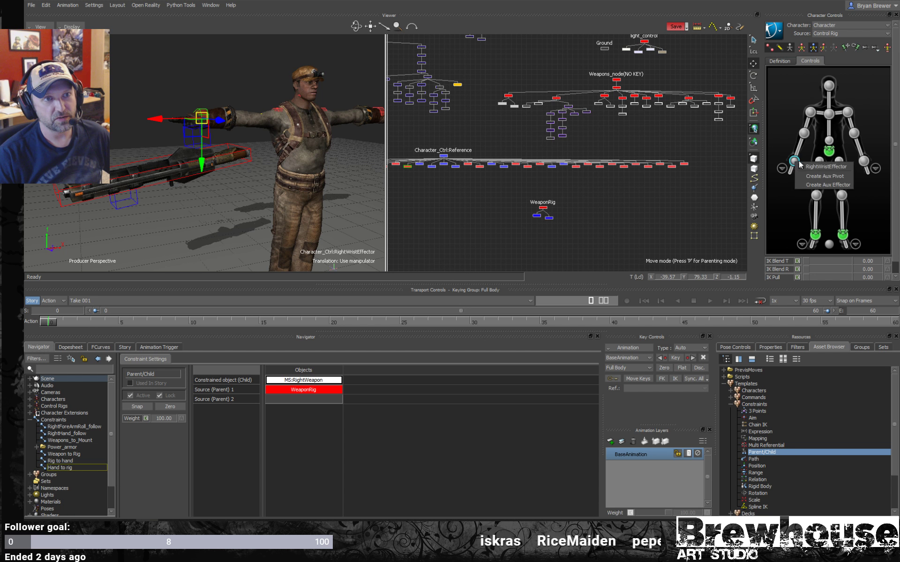
pyautogui.click(827, 185)
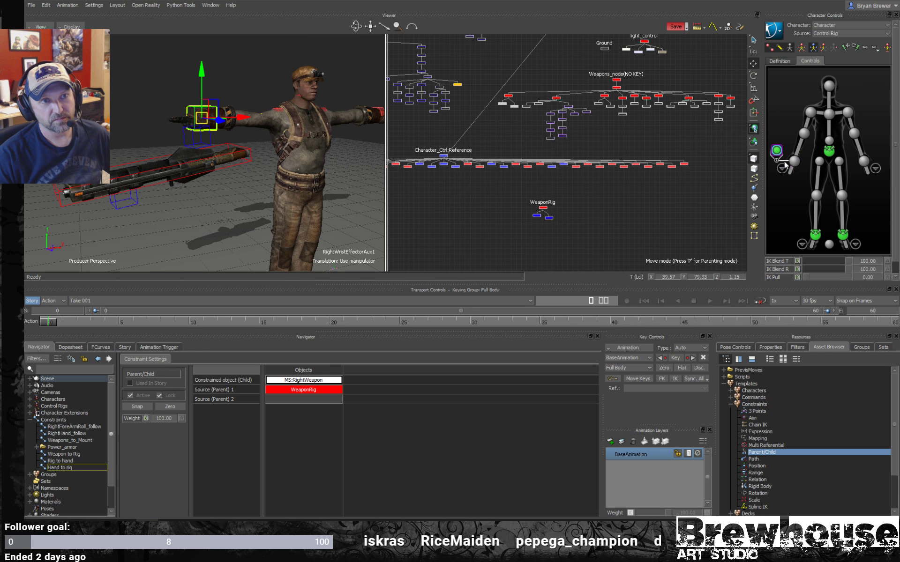
# - Create an auxiliary effector on the character's left wrist effector
pyautogui.keyDown('alt'); pyautogui.moveTo(225, 120); pyautogui.dragTo(255, 176, button='right'); pyautogui.keyUp('alt')
pyautogui.keyDown('alt'); pyautogui.moveTo(256, 175); pyautogui.dragTo(231, 143); pyautogui.keyUp('alt')
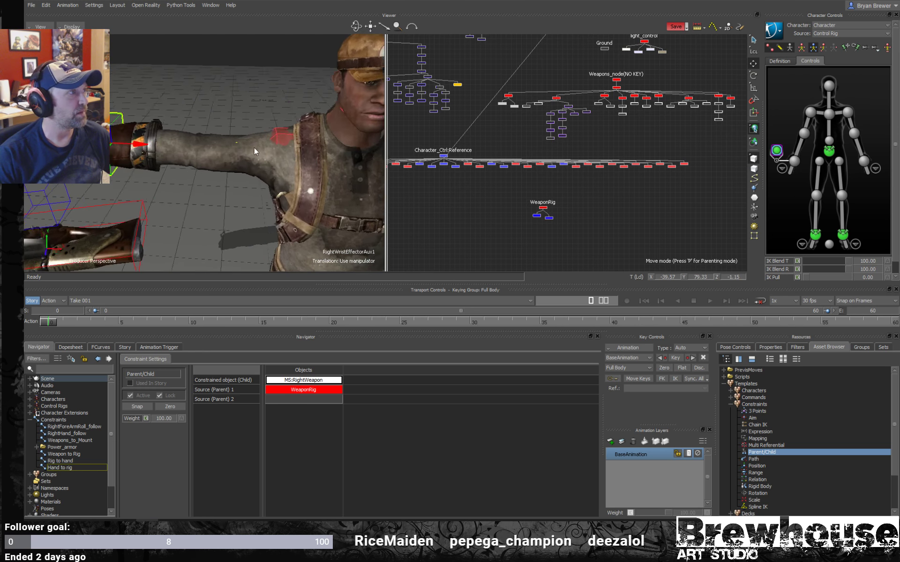
pyautogui.keyDown('alt'); pyautogui.moveTo(232, 142); pyautogui.dragTo(248, 131, button='middle'); pyautogui.keyUp('alt')
pyautogui.keyDown('alt'); pyautogui.moveTo(248, 131); pyautogui.dragTo(193, 139, button='right'); pyautogui.keyUp('alt')
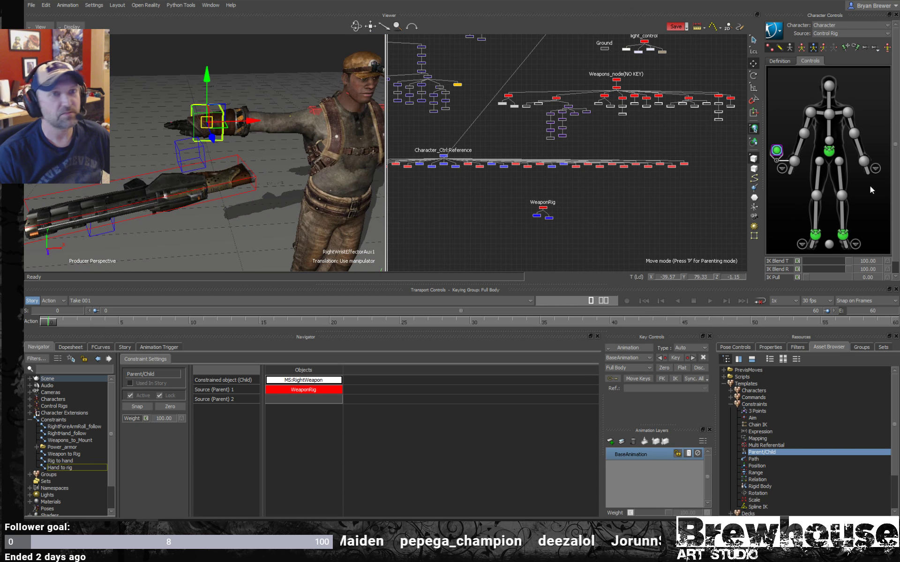
pyautogui.click(863, 161)
pyautogui.rightClick(864, 161)
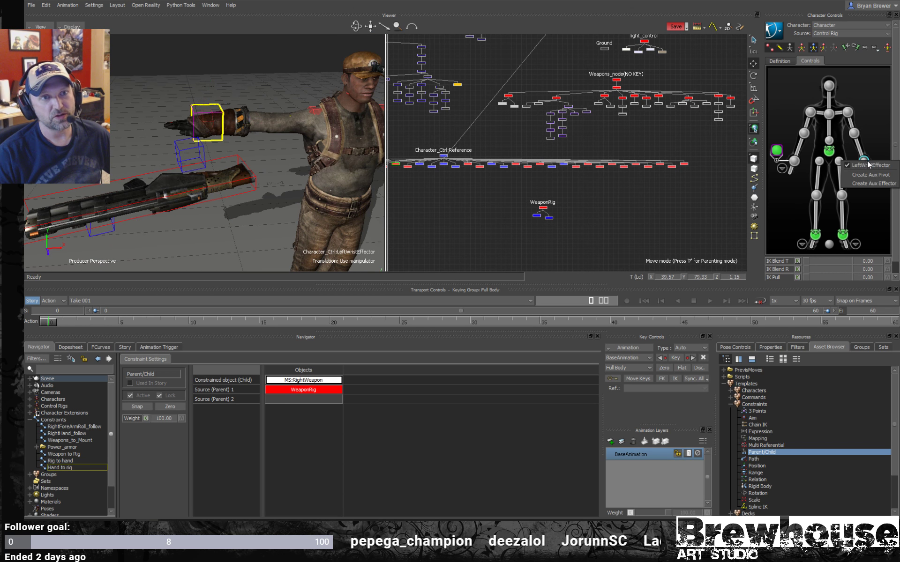
pyautogui.click(874, 184)
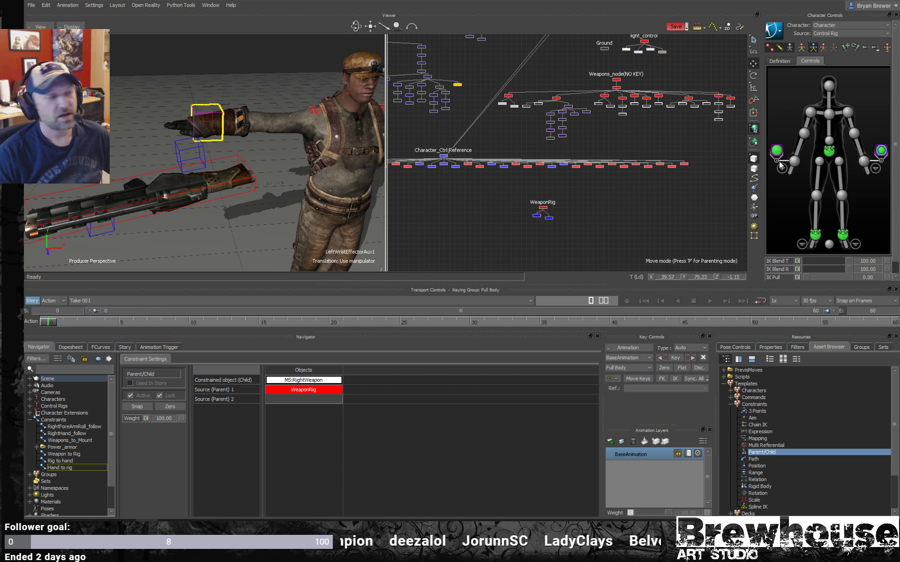
# - Move the right and left wrist auxiliary effector nodes to just below the WeaponRig hierarchy in the schematic
pyautogui.keyDown('alt'); pyautogui.moveTo(263, 162); pyautogui.dragTo(229, 153, button='right'); pyautogui.keyUp('alt')
pyautogui.keyDown('alt'); pyautogui.moveTo(230, 152); pyautogui.dragTo(262, 162); pyautogui.keyUp('alt')
pyautogui.keyDown('alt'); pyautogui.moveTo(262, 161); pyautogui.dragTo(225, 160, button='middle'); pyautogui.keyUp('alt')
pyautogui.keyDown('alt'); pyautogui.moveTo(647, 123); pyautogui.dragTo(647, 105, button='right'); pyautogui.keyUp('alt')
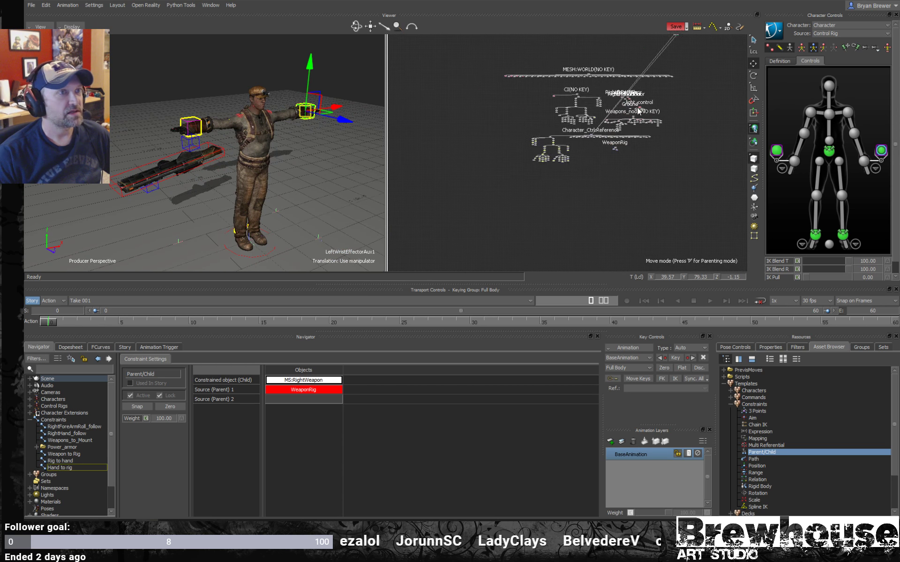
pyautogui.keyDown('alt'); pyautogui.moveTo(647, 104); pyautogui.dragTo(553, 143, button='middle'); pyautogui.keyUp('alt')
pyautogui.keyDown('alt'); pyautogui.moveTo(520, 150); pyautogui.dragTo(548, 140, button='right'); pyautogui.keyUp('alt')
pyautogui.keyDown('alt'); pyautogui.moveTo(498, 178); pyautogui.dragTo(581, 170, button='right'); pyautogui.keyUp('alt')
pyautogui.keyDown('alt'); pyautogui.moveTo(599, 137); pyautogui.dragTo(561, 127, button='right'); pyautogui.keyUp('alt')
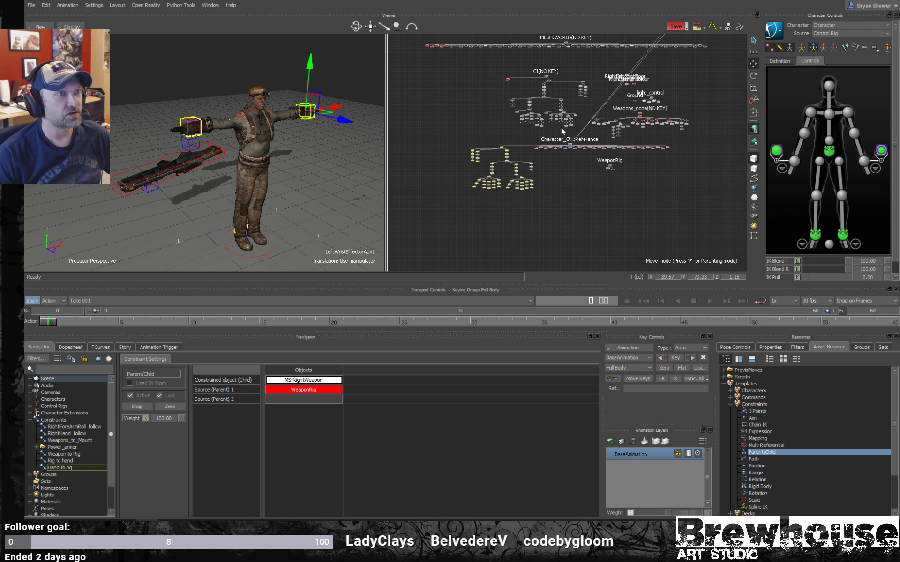
pyautogui.keyDown('alt'); pyautogui.moveTo(561, 127); pyautogui.dragTo(528, 148, button='middle'); pyautogui.keyUp('alt')
pyautogui.keyDown('alt'); pyautogui.moveTo(609, 125); pyautogui.dragTo(630, 112, button='right'); pyautogui.keyUp('alt')
pyautogui.click(648, 94)
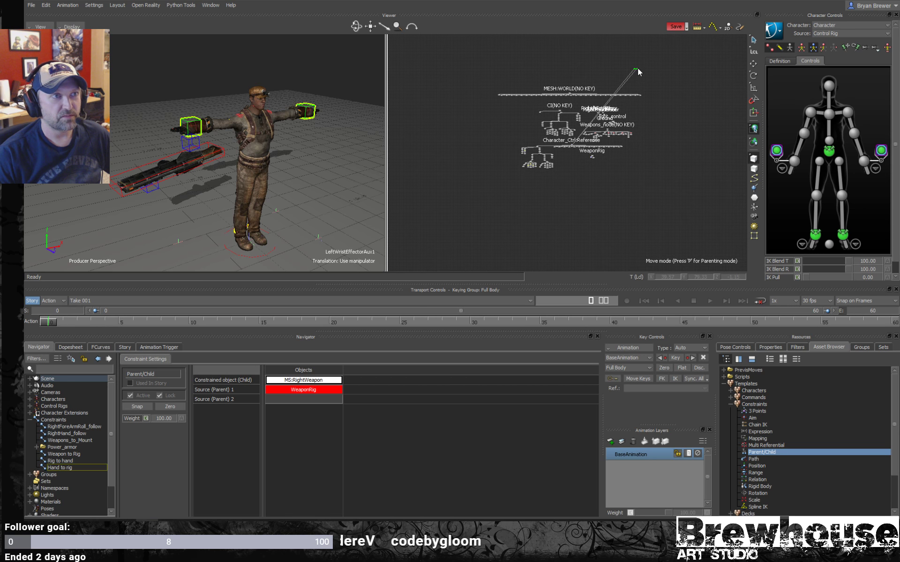
pyautogui.keyDown('alt'); pyautogui.moveTo(654, 111); pyautogui.dragTo(648, 124, button='right'); pyautogui.keyUp('alt')
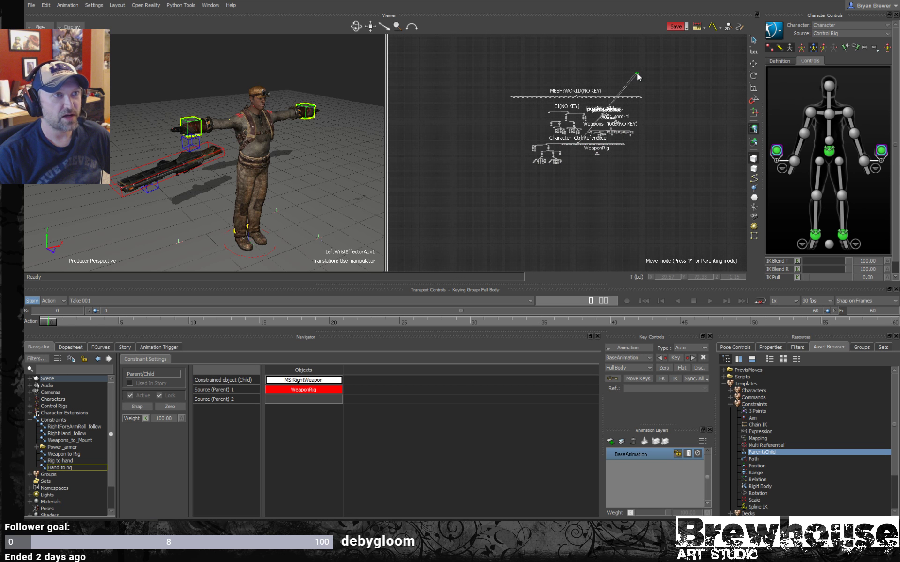
pyautogui.click(628, 85)
pyautogui.moveTo(637, 72); pyautogui.dragTo(629, 88)
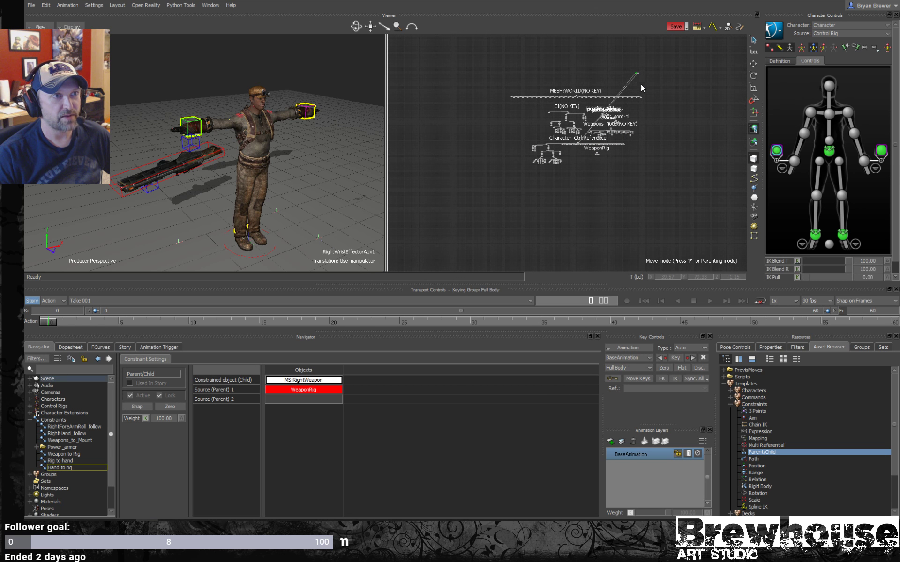
pyautogui.click(670, 67)
pyautogui.moveTo(676, 64); pyautogui.dragTo(616, 86)
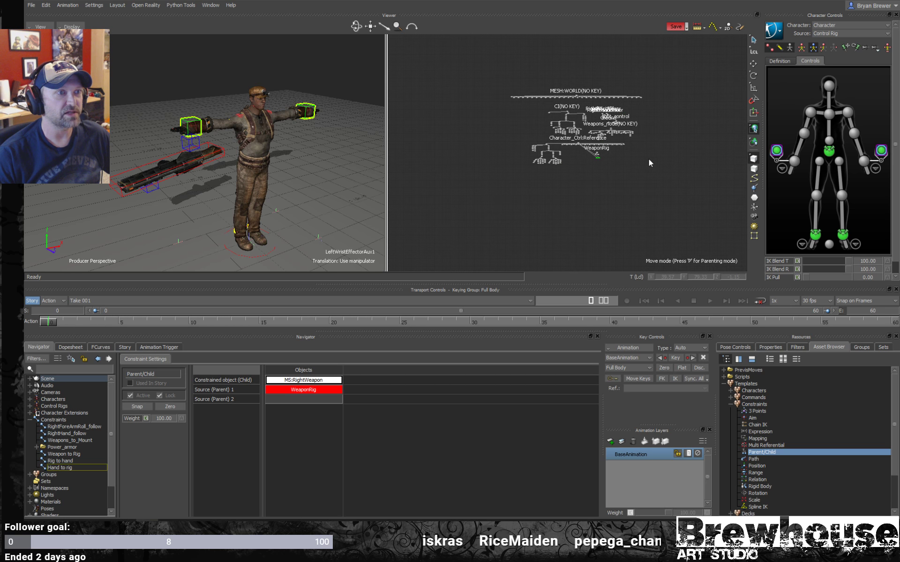
pyautogui.scroll(2, 649, 159)
pyautogui.scroll(5, 657, 169)
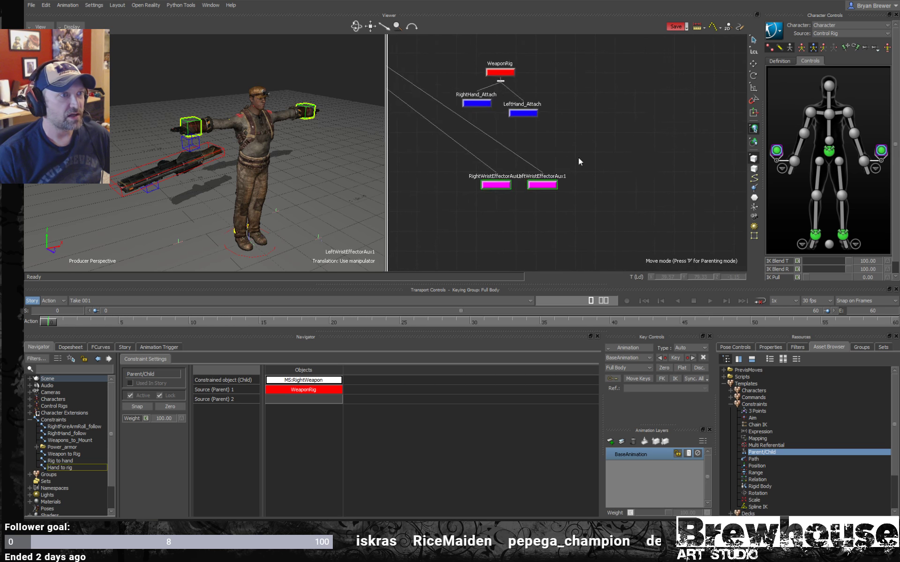
# - Unparent both wrist auxiliary effectors from the character control reference
pyautogui.scroll(-2, 540, 189)
pyautogui.rightClick(537, 196)
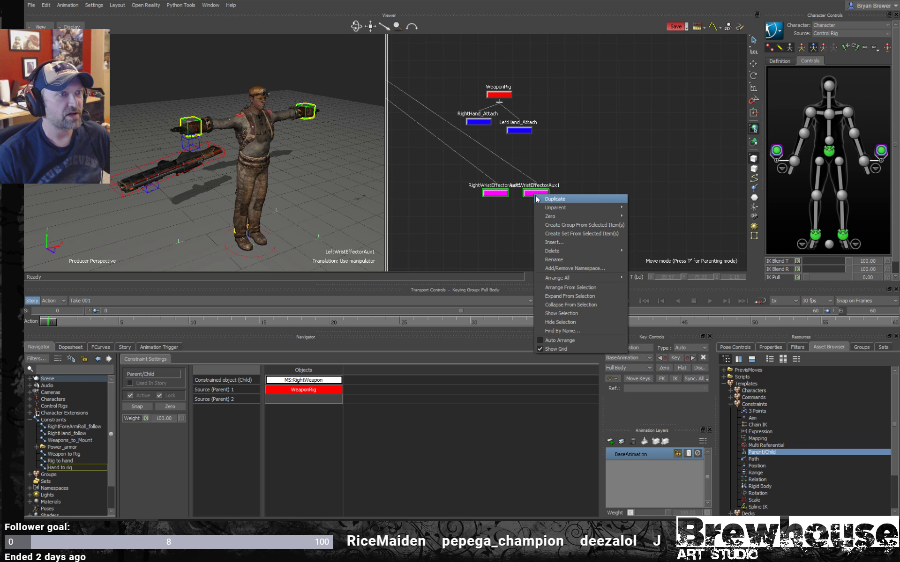
pyautogui.click(643, 209)
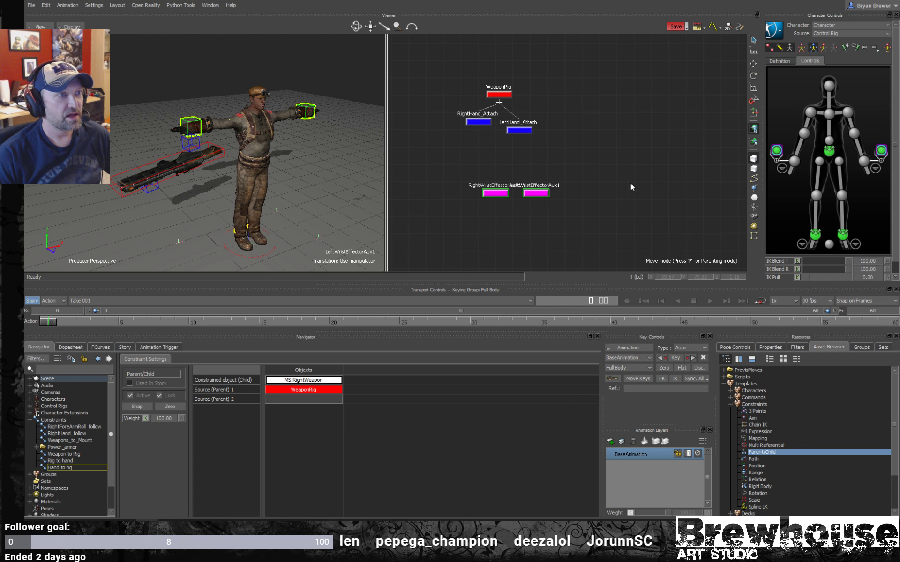
# - Space the RightWristEffectorAux1 node apart from LeftWristEffectorAux1 in the schematic so their labels no longer overlap
pyautogui.scroll(-3, 566, 173)
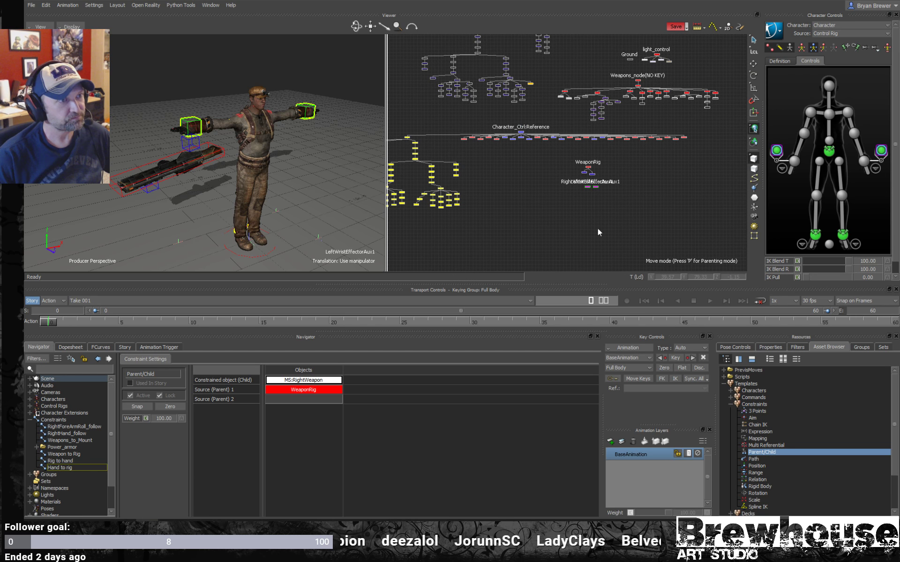
pyautogui.scroll(3, 595, 200)
pyautogui.scroll(5, 587, 201)
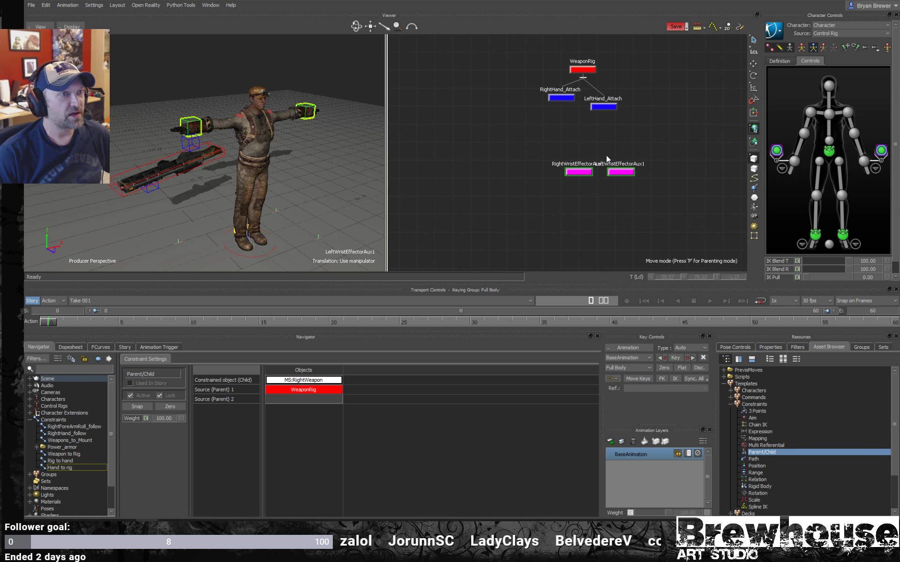
pyautogui.click(554, 172)
pyautogui.moveTo(553, 174); pyautogui.dragTo(543, 173)
pyautogui.click(622, 172)
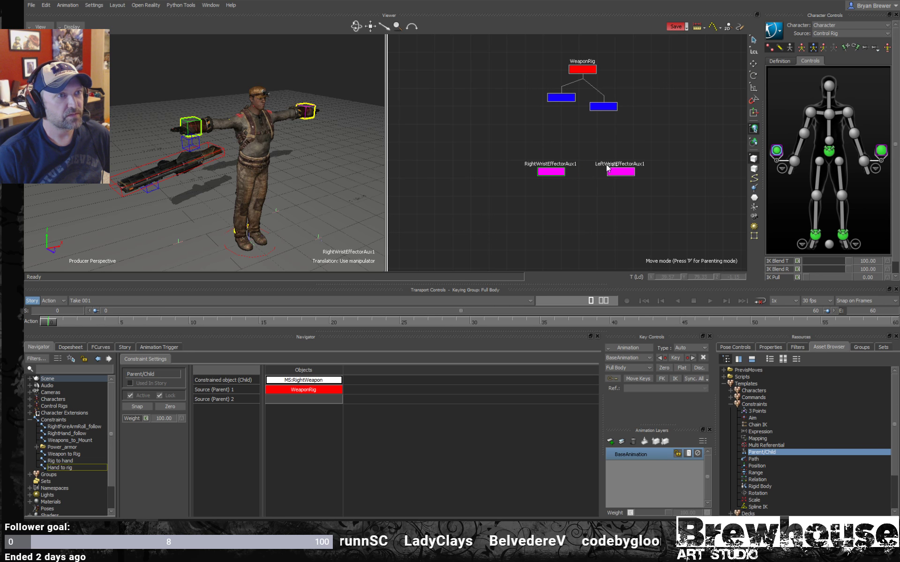
# - Insert a new Parent/Child constraint in the scene's constraints and duplicate it
pyautogui.scroll(3, 282, 190)
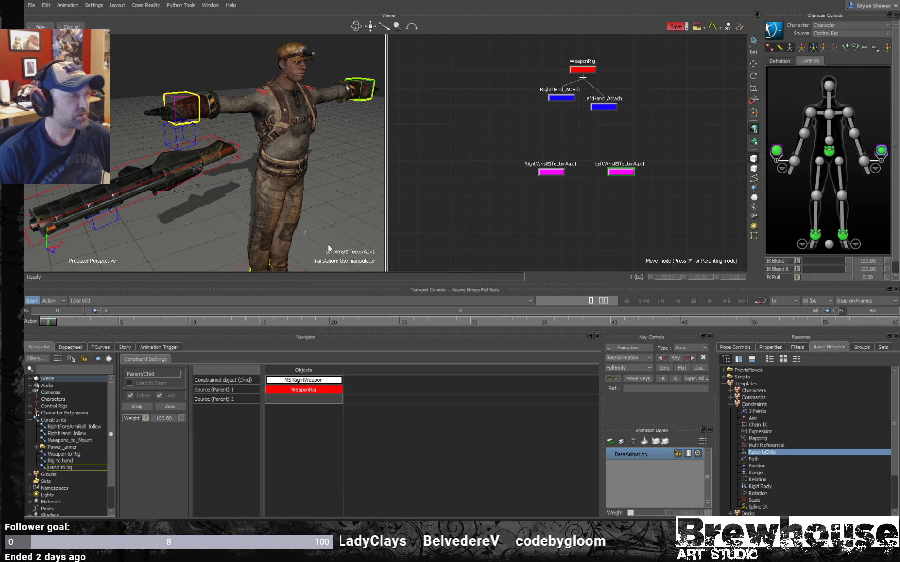
pyautogui.click(58, 420)
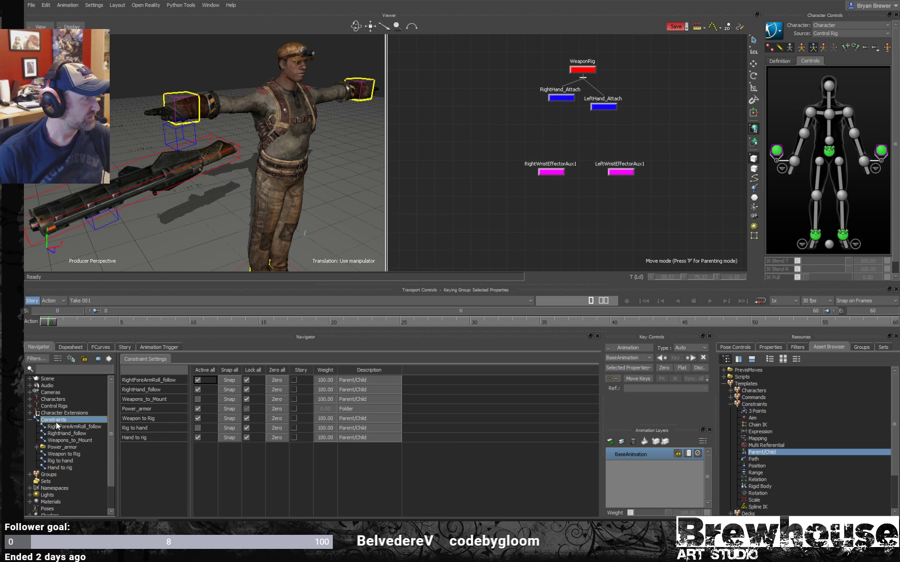
pyautogui.rightClick(60, 421)
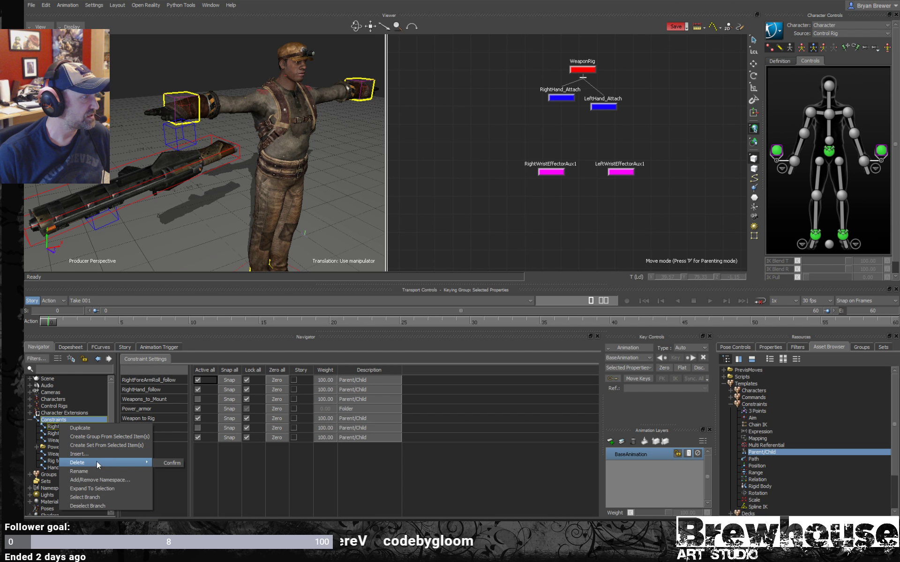
pyautogui.click(51, 419)
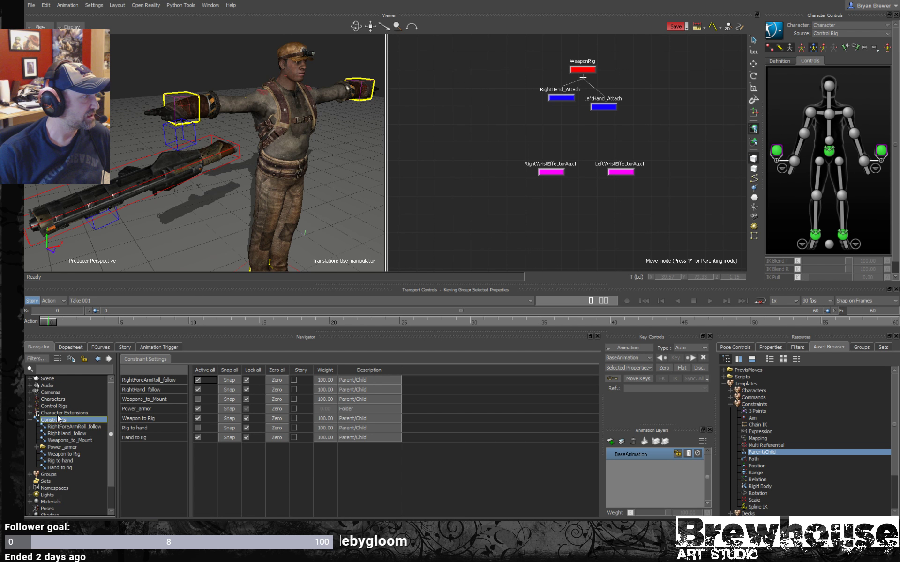
pyautogui.rightClick(54, 421)
pyautogui.moveTo(89, 435)
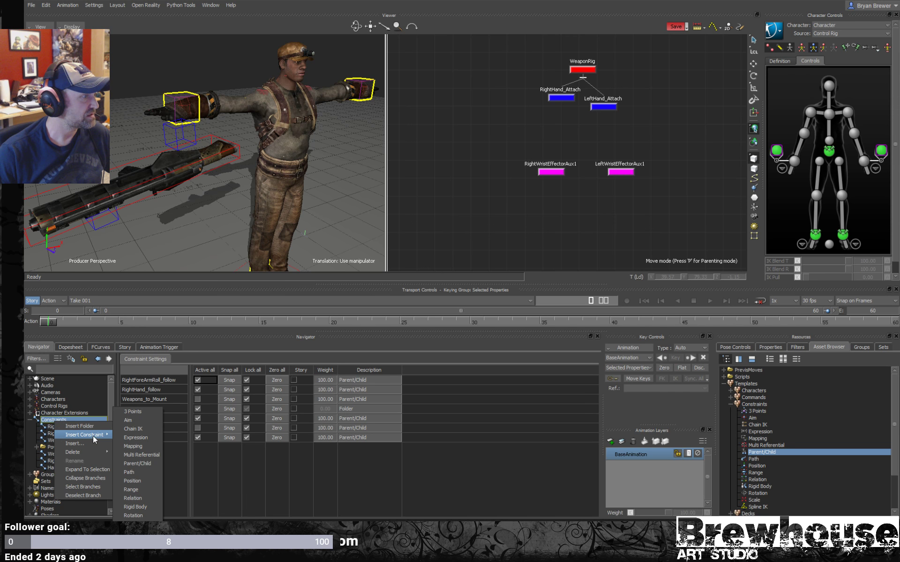
pyautogui.click(130, 464)
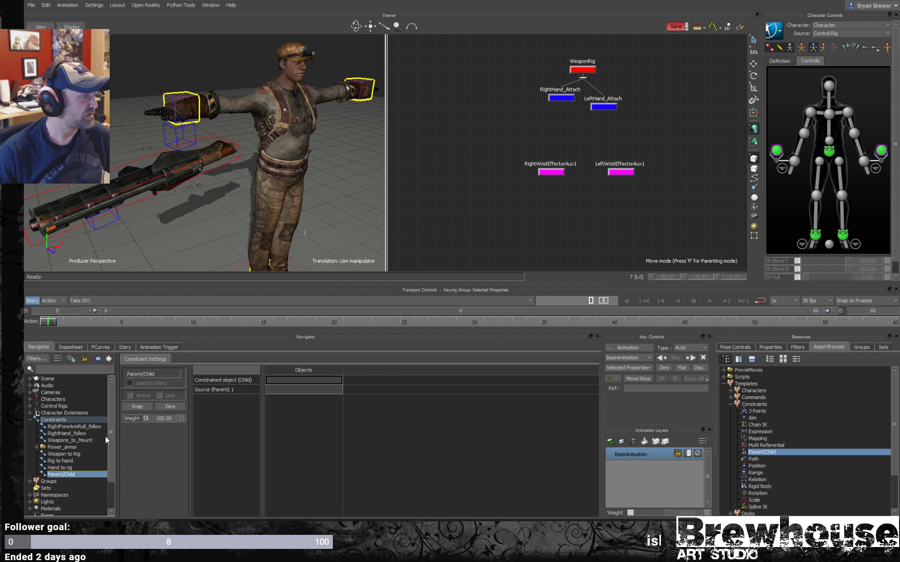
pyautogui.rightClick(69, 475)
pyautogui.click(114, 395)
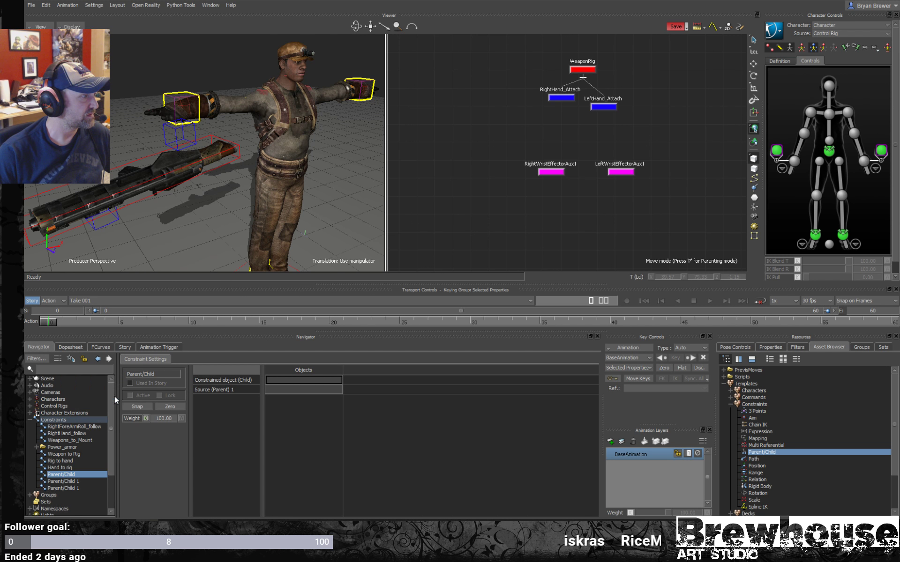
# - Rename the first new Parent/Child constraint as RightHandAttach
pyautogui.rightClick(69, 475)
pyautogui.click(99, 434)
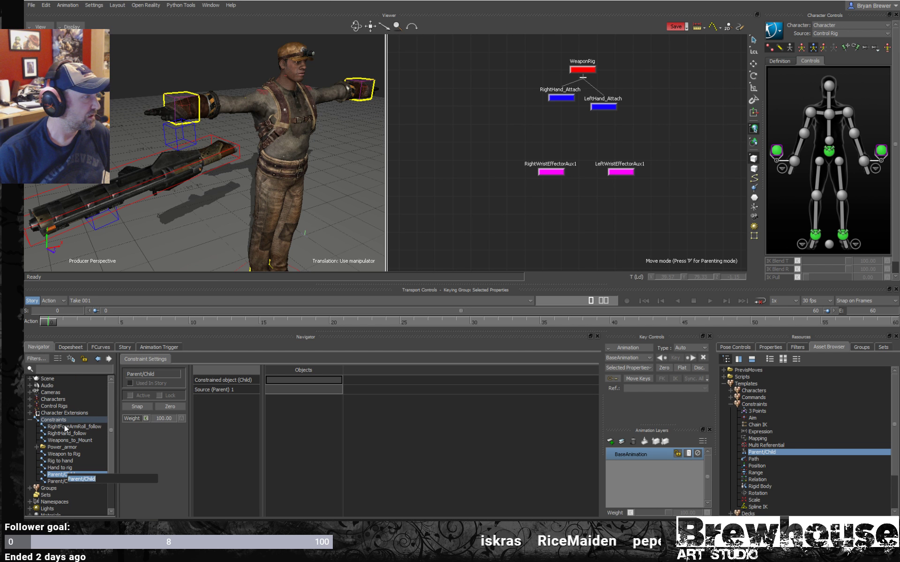
pyautogui.write('Right')
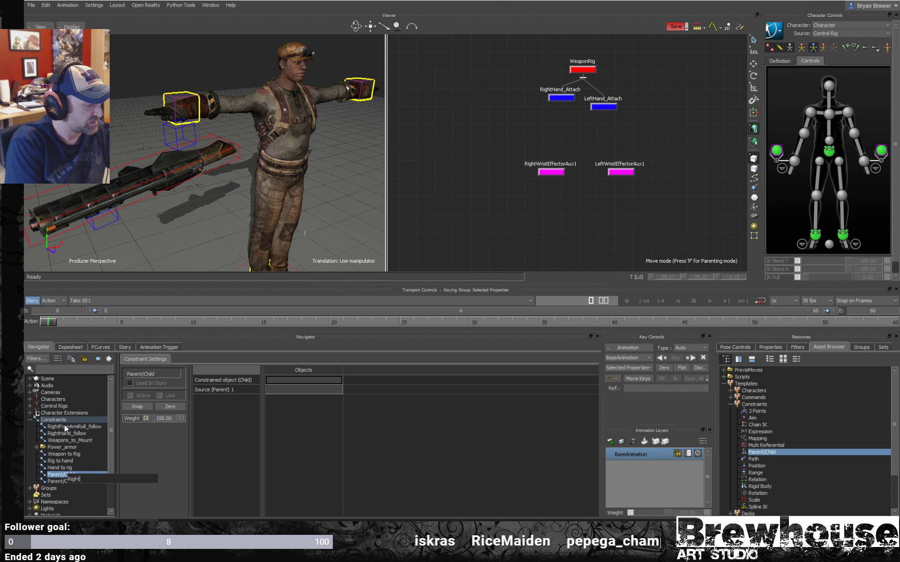
pyautogui.write('Hand')
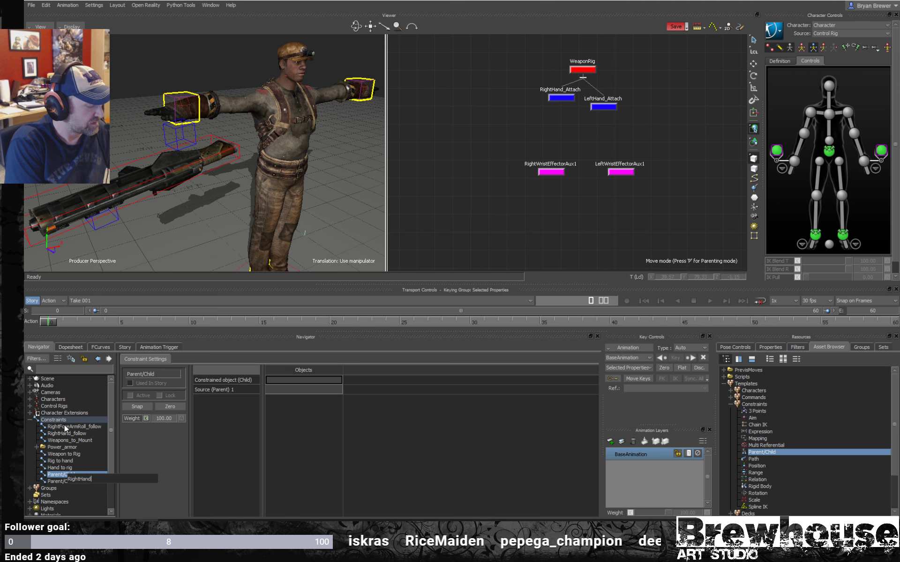
pyautogui.write('Attach')
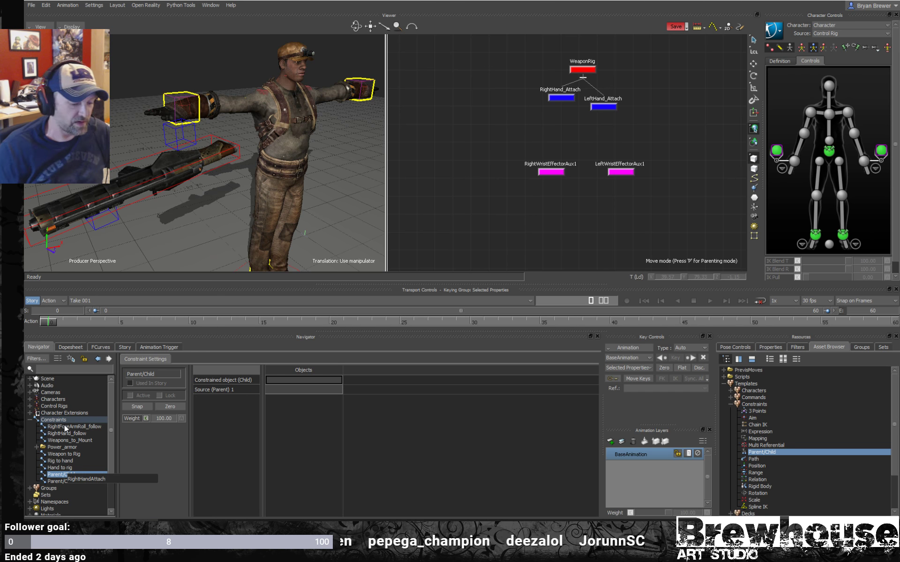
pyautogui.press('Return')
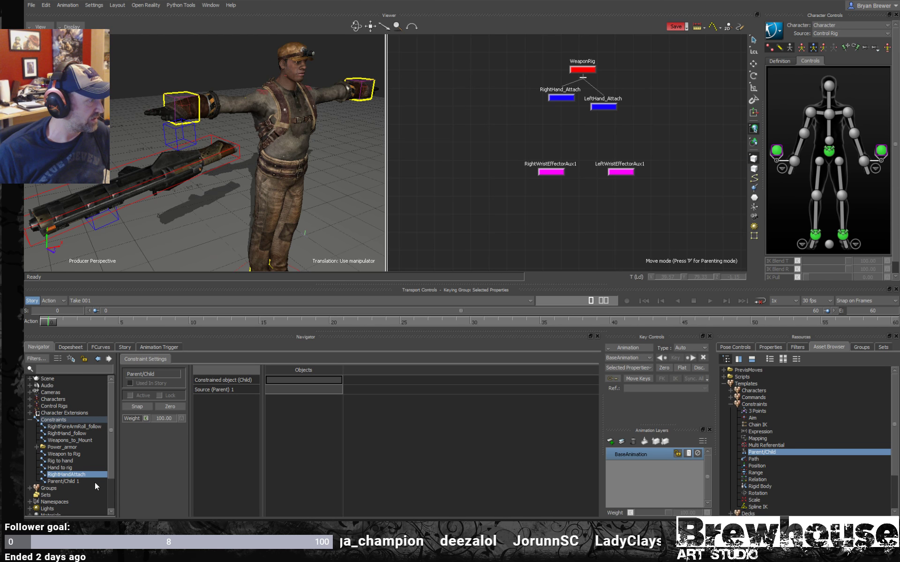
# - Rename the second new Parent/Child constraint as LeftHandAttach
pyautogui.click(58, 481)
pyautogui.rightClick(60, 481)
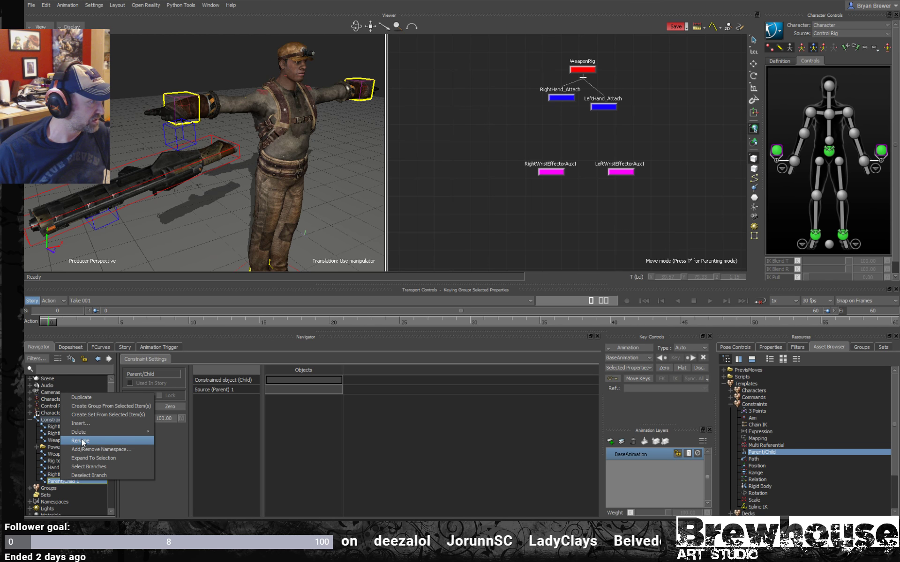
pyautogui.click(81, 440)
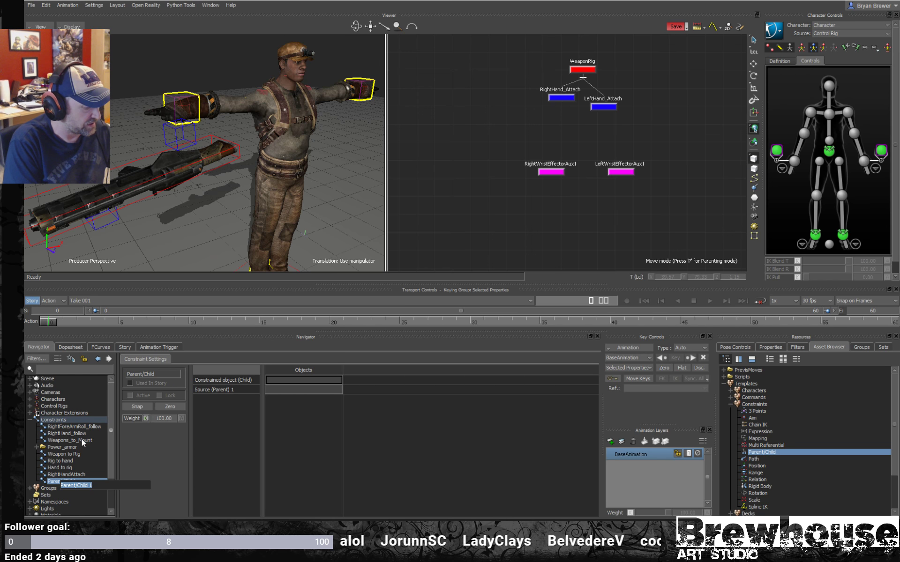
pyautogui.write('LeftHand')
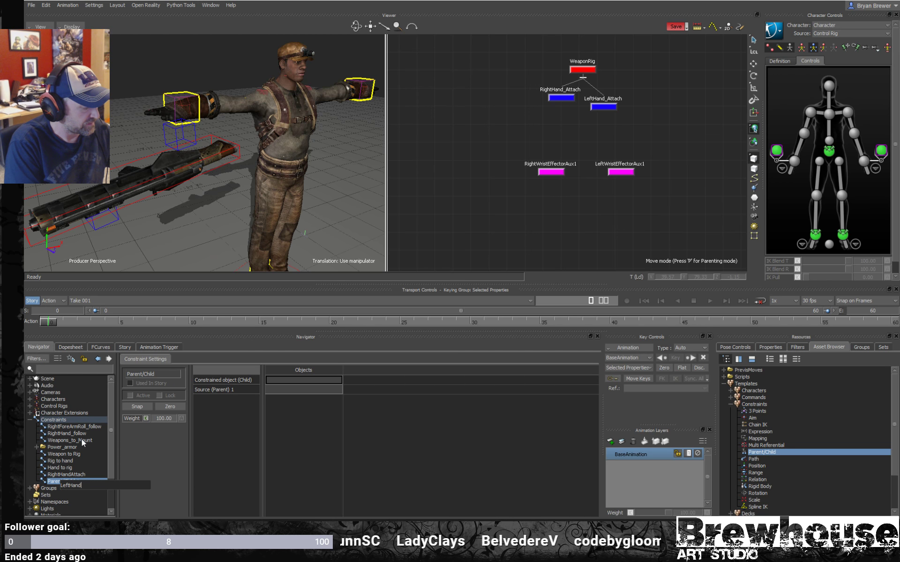
pyautogui.write('Attach')
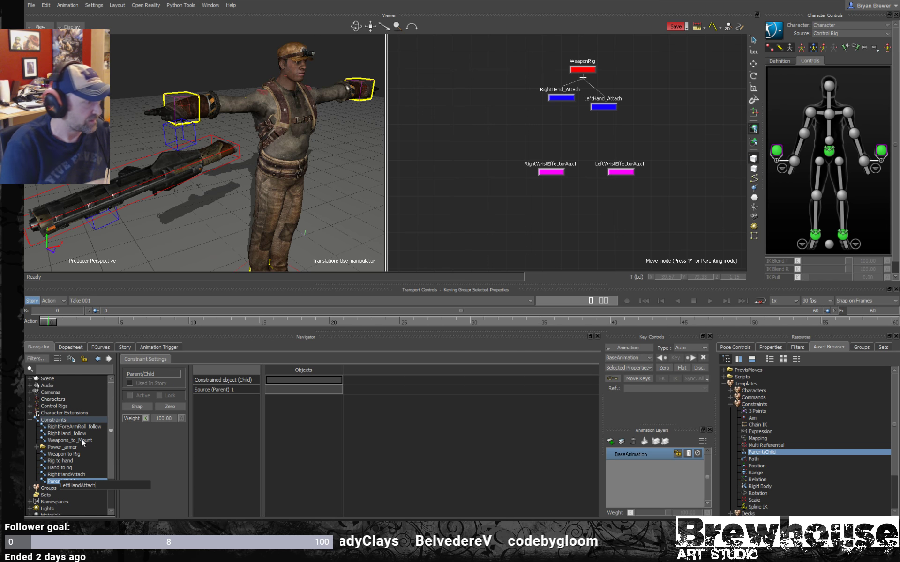
pyautogui.press('Return')
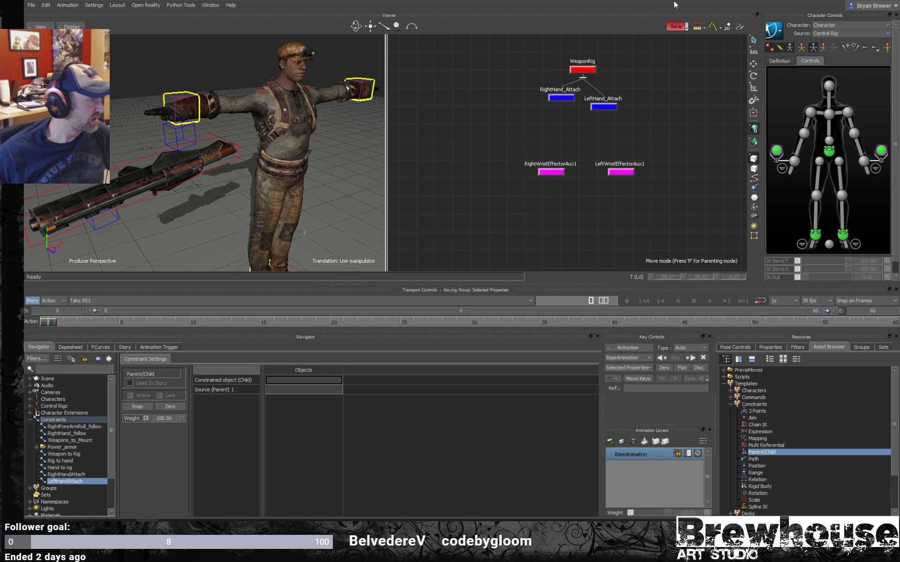
# - Line up the RightWristEffectorAux1 and LeftWristEffectorAux1 nodes beneath RightHand_Attach and LeftHand_Attach in the schematic
pyautogui.click(552, 172)
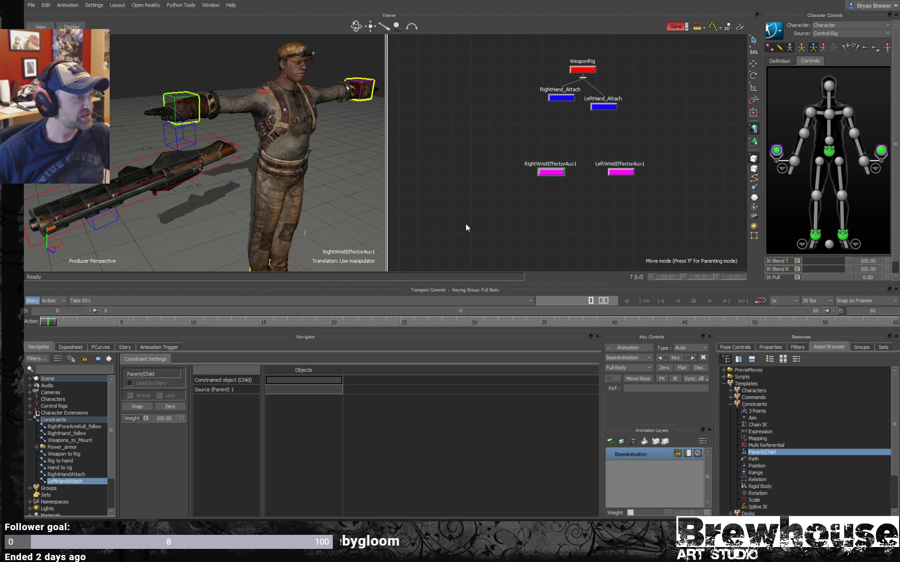
pyautogui.click(560, 98)
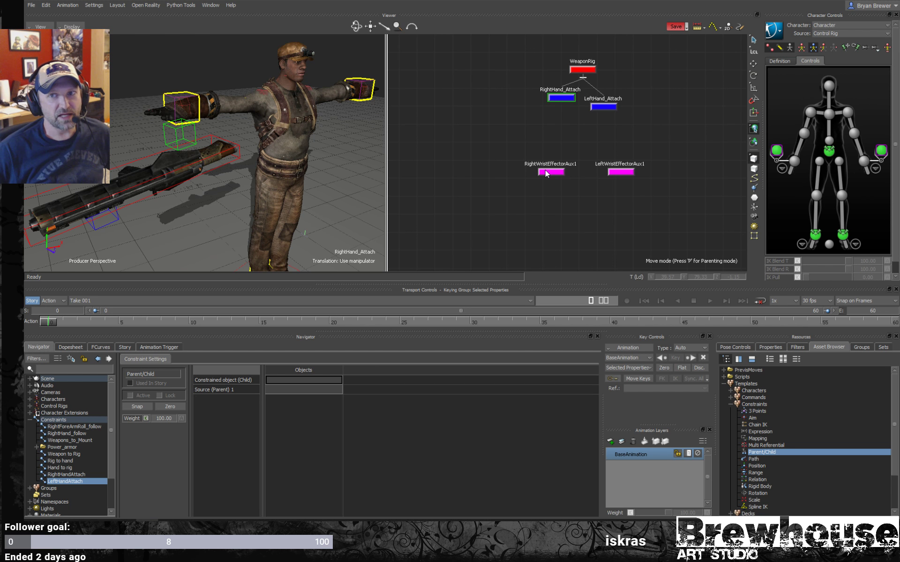
pyautogui.moveTo(553, 169); pyautogui.dragTo(564, 141)
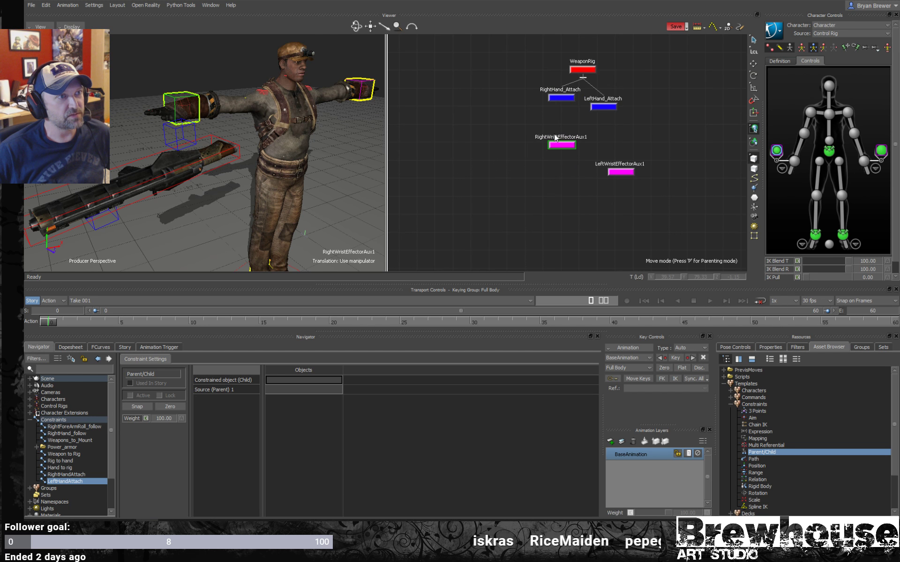
pyautogui.moveTo(625, 172)
pyautogui.mouseDown()
pyautogui.moveTo(620, 199)
pyautogui.moveTo(617, 169)
pyautogui.moveTo(608, 172)
pyautogui.mouseUp()
pyautogui.click(561, 146)
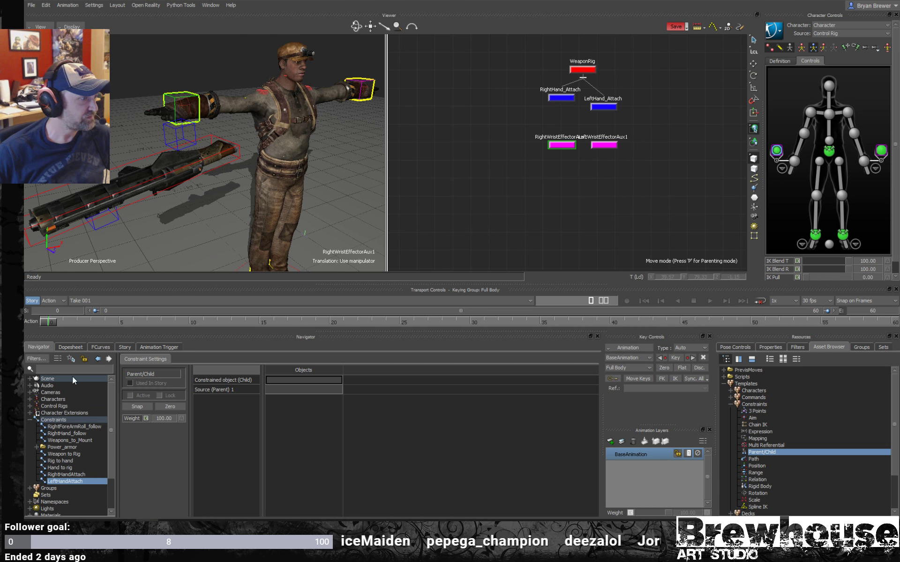
# - In RightHandAttach, assign RightWristEffectorAux1 as constrained child and RightHand_Attach as source parent, and activate the constraint with Zero
pyautogui.click(59, 473)
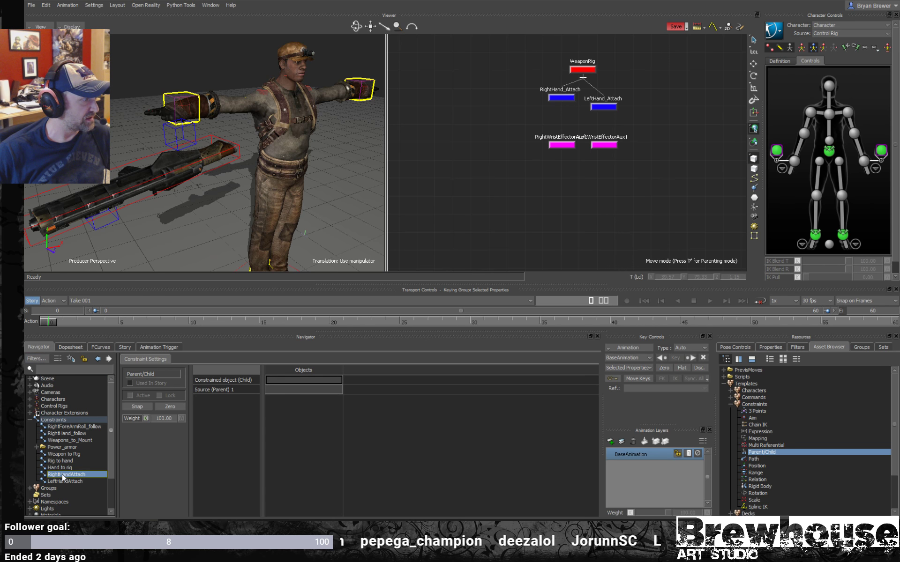
pyautogui.moveTo(555, 145); pyautogui.dragTo(308, 378)
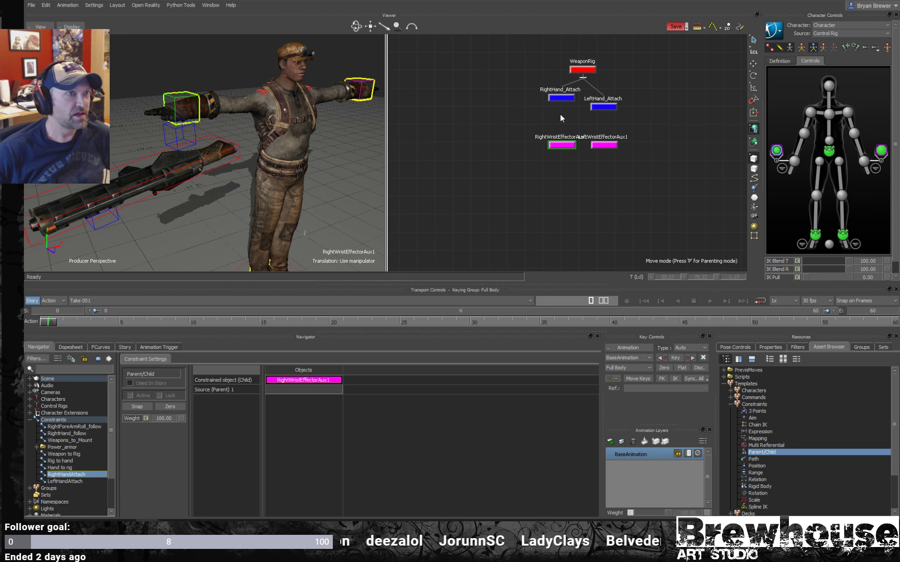
pyautogui.moveTo(558, 114); pyautogui.dragTo(563, 100)
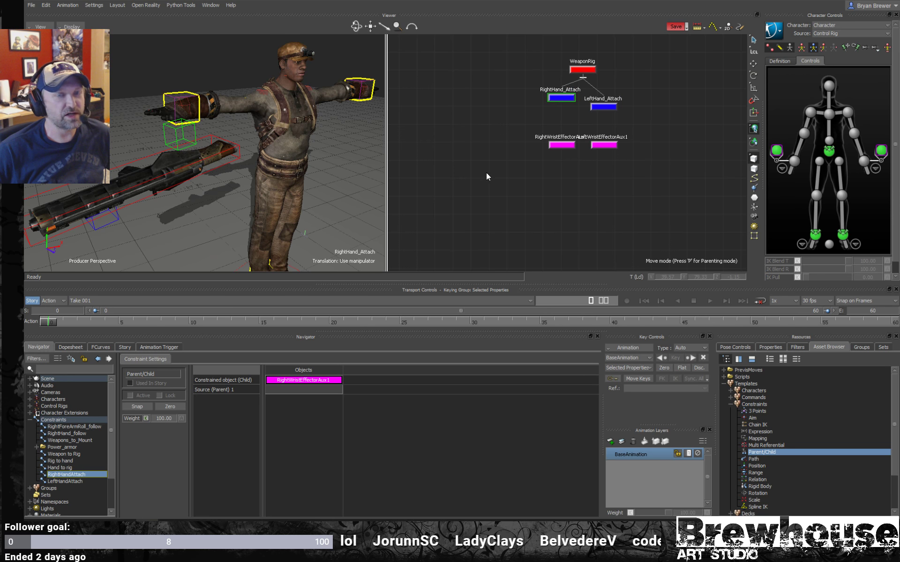
pyautogui.moveTo(444, 214); pyautogui.dragTo(302, 389)
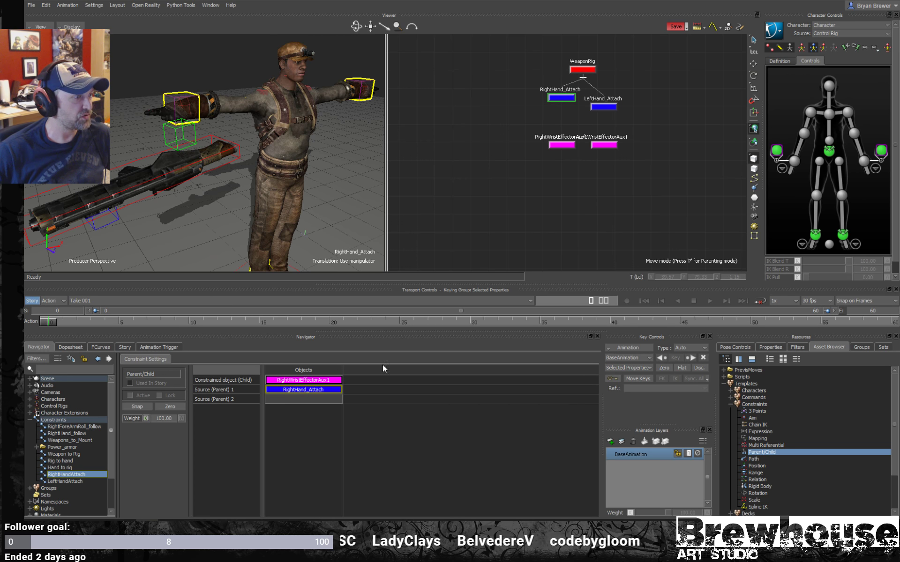
pyautogui.click(173, 406)
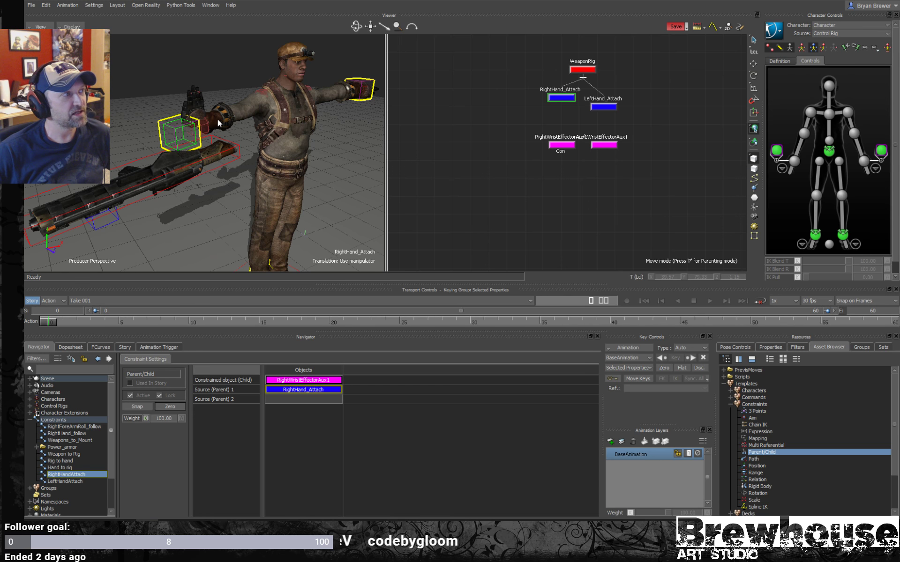
# - Set the right wrist auxiliary effector's IK Blend T and IK Blend R to 0
pyautogui.scroll(3, 238, 155)
pyautogui.moveTo(238, 154)
pyautogui.keyDown('alt'); pyautogui.mouseDown()
pyautogui.moveTo(260, 147)
pyautogui.moveTo(229, 139)
pyautogui.mouseUp(); pyautogui.keyUp('alt')
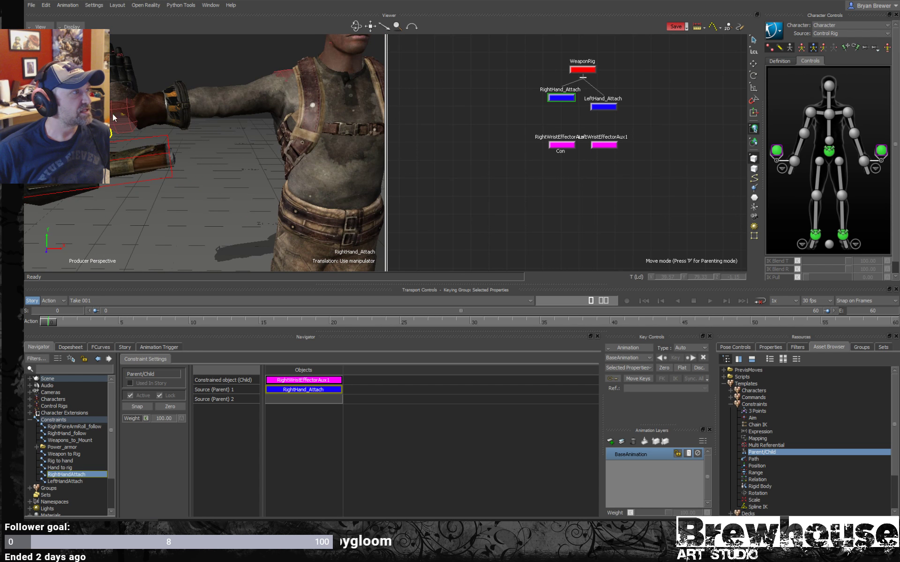
pyautogui.keyDown('alt'); pyautogui.moveTo(109, 117); pyautogui.dragTo(162, 114, button='middle'); pyautogui.keyUp('alt')
pyautogui.scroll(3, 162, 114)
pyautogui.keyDown('alt'); pyautogui.moveTo(161, 114); pyautogui.dragTo(266, 137); pyautogui.keyUp('alt')
pyautogui.keyDown('alt'); pyautogui.moveTo(265, 136); pyautogui.dragTo(229, 134, button='middle'); pyautogui.keyUp('alt')
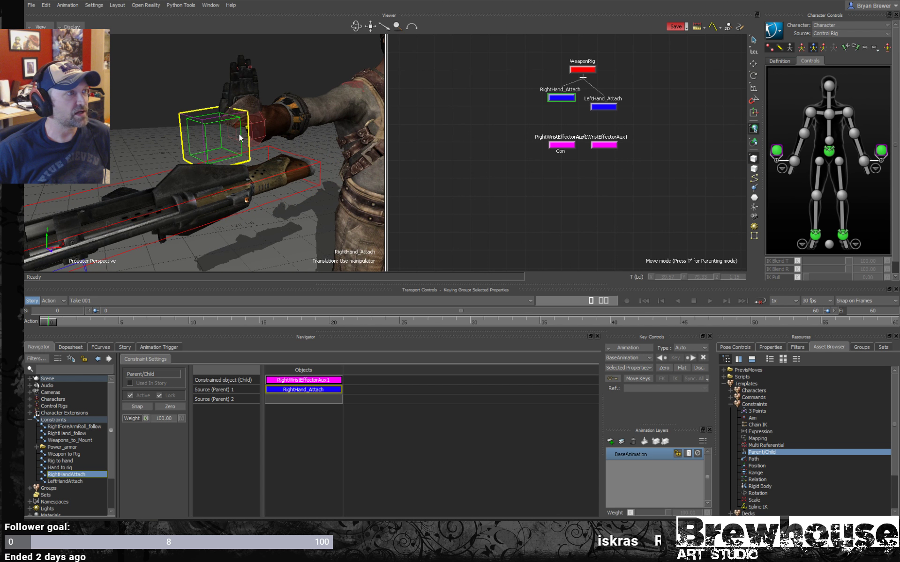
pyautogui.scroll(-3, 242, 139)
pyautogui.click(777, 149)
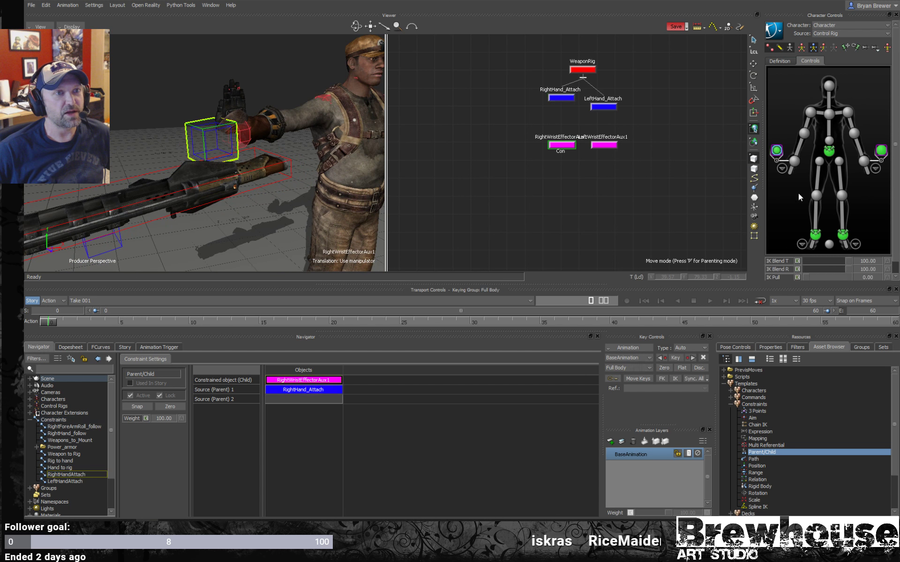
pyautogui.moveTo(842, 261); pyautogui.dragTo(791, 260)
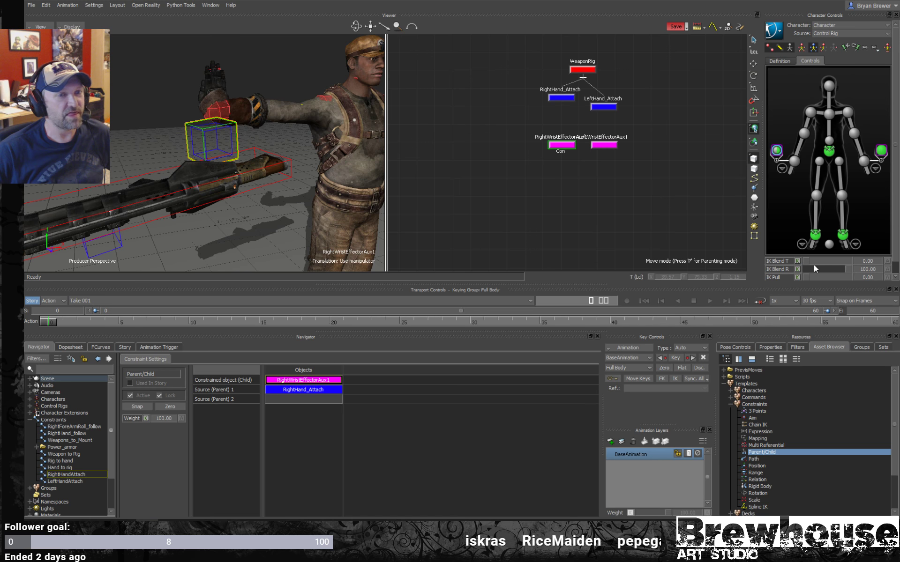
pyautogui.moveTo(847, 269); pyautogui.dragTo(757, 266)
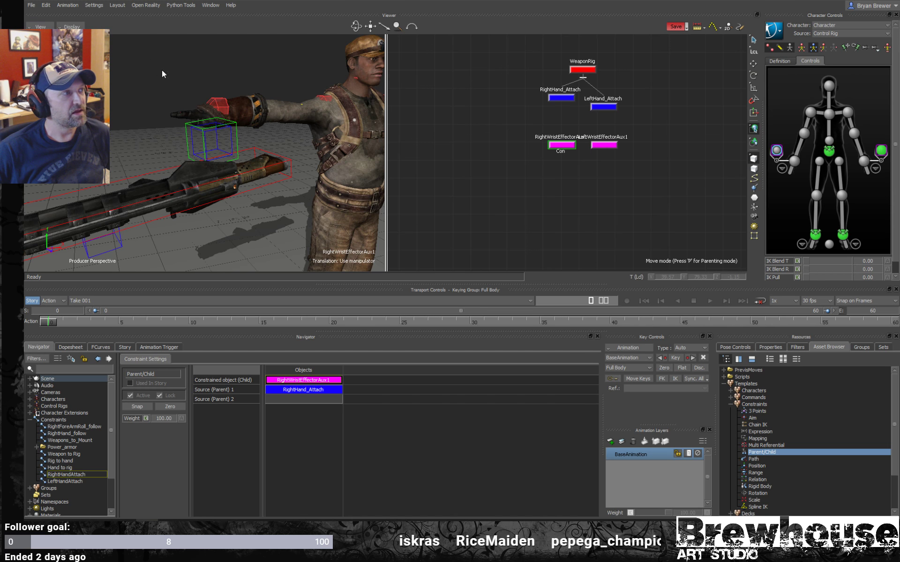
# - In LeftHandAttach, assign LeftWristEffectorAux1 as constrained child and LeftHand_Attach as source parent, and activate the constraint with Zero
pyautogui.scroll(-2, 215, 117)
pyautogui.keyDown('alt'); pyautogui.moveTo(215, 117); pyautogui.dragTo(265, 122); pyautogui.keyUp('alt')
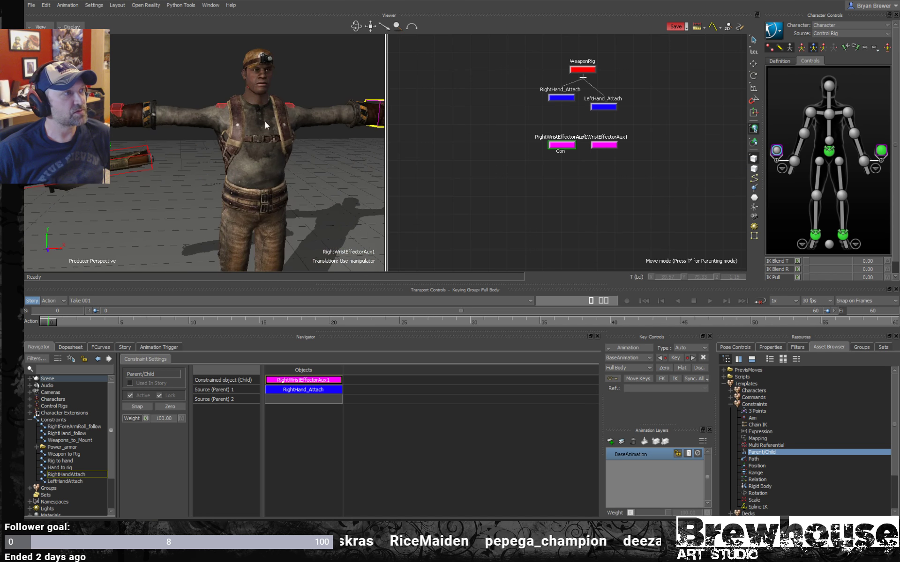
pyautogui.scroll(-2, 225, 117)
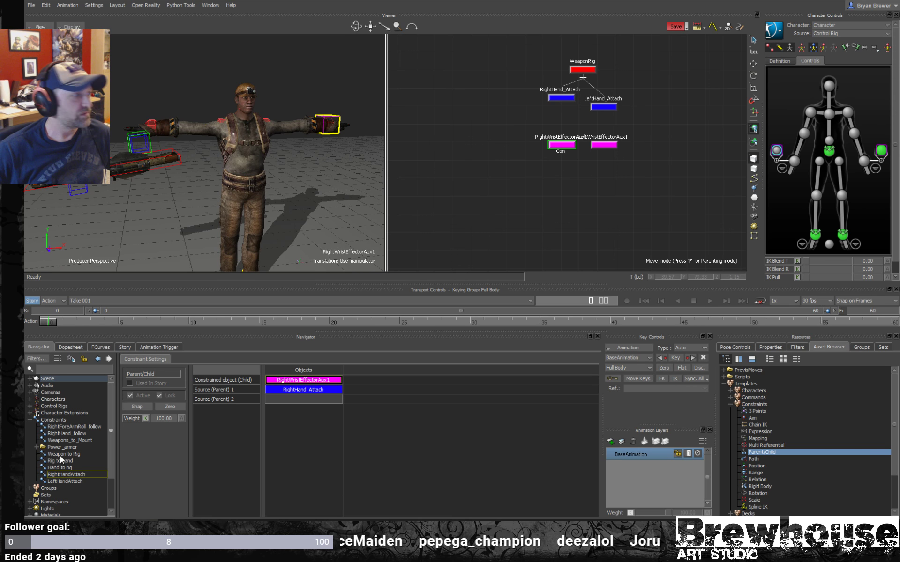
pyautogui.click(80, 481)
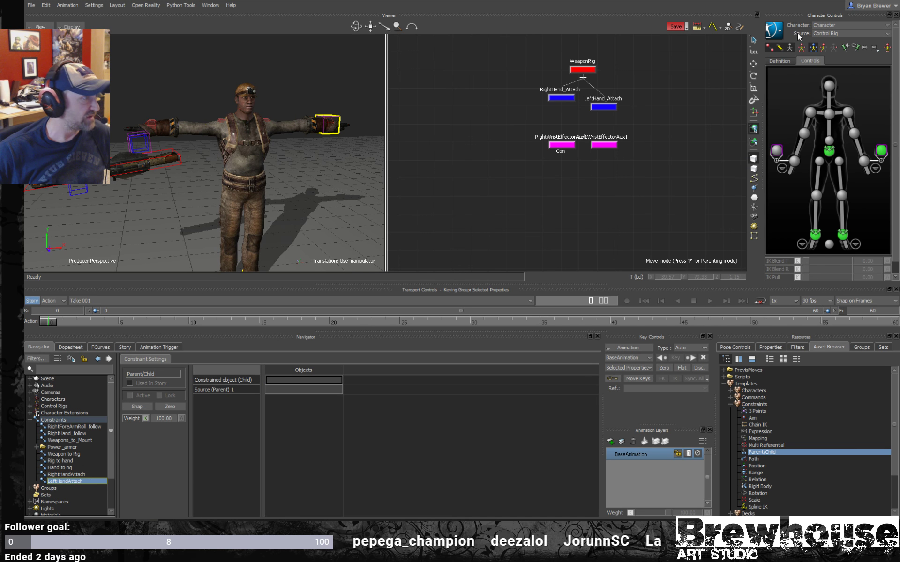
pyautogui.moveTo(627, 132); pyautogui.dragTo(320, 379)
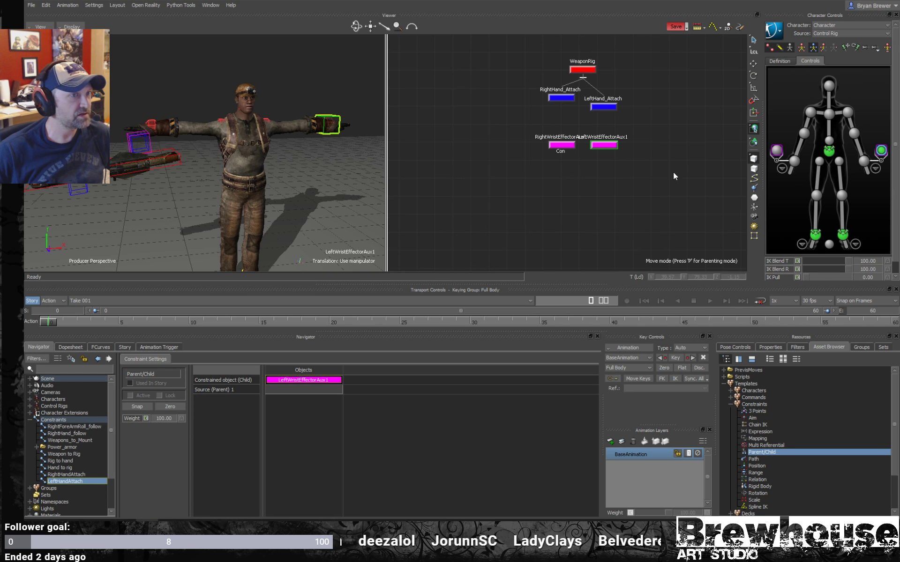
pyautogui.moveTo(651, 95); pyautogui.dragTo(585, 117)
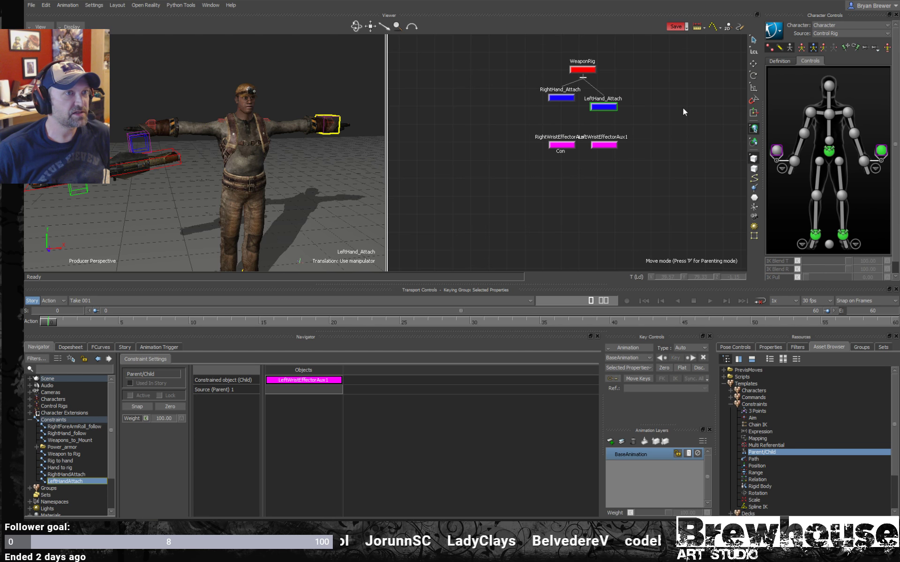
pyautogui.keyDown('alt'); pyautogui.moveTo(683, 109); pyautogui.dragTo(322, 390); pyautogui.keyUp('alt')
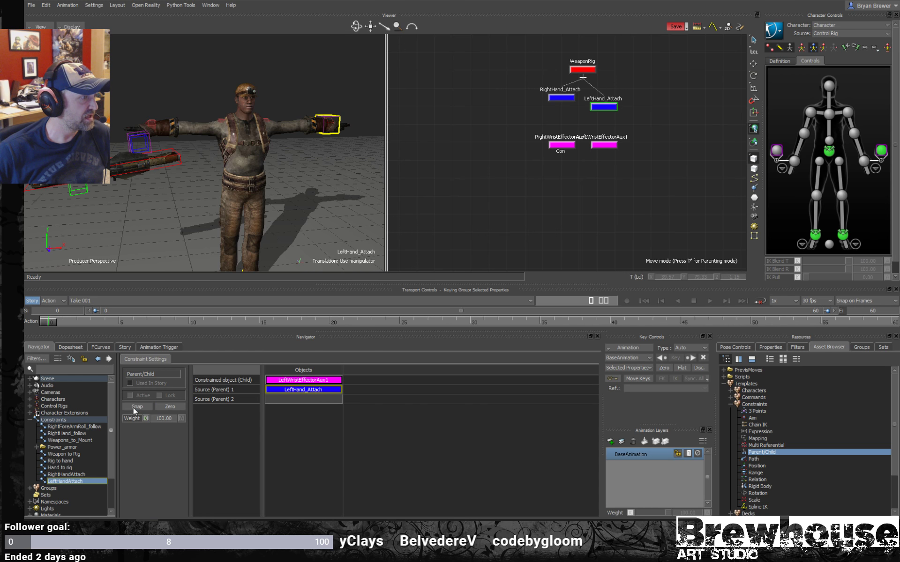
pyautogui.click(168, 406)
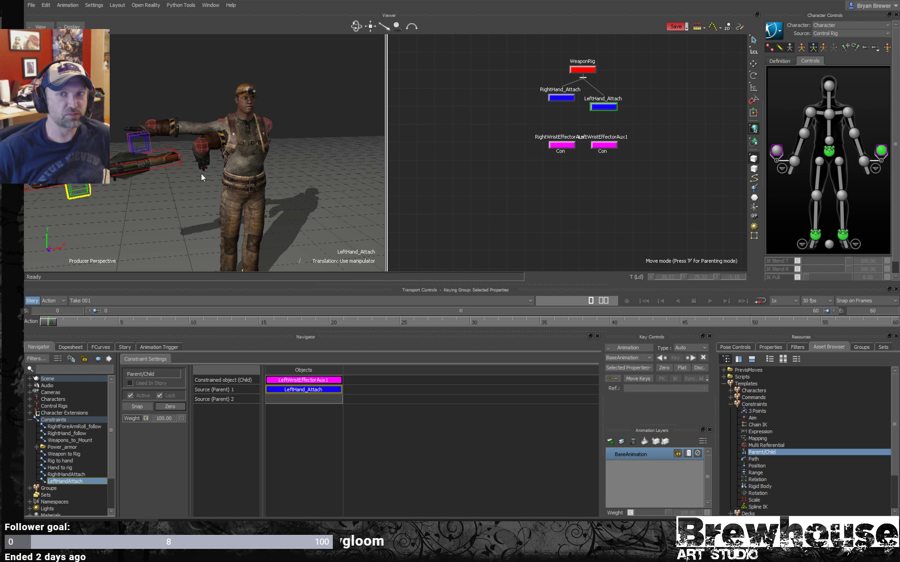
# - Set the left wrist auxiliary effector's IK Blend T and IK Blend R to 0
pyautogui.click(881, 151)
pyautogui.moveTo(832, 261); pyautogui.dragTo(770, 270)
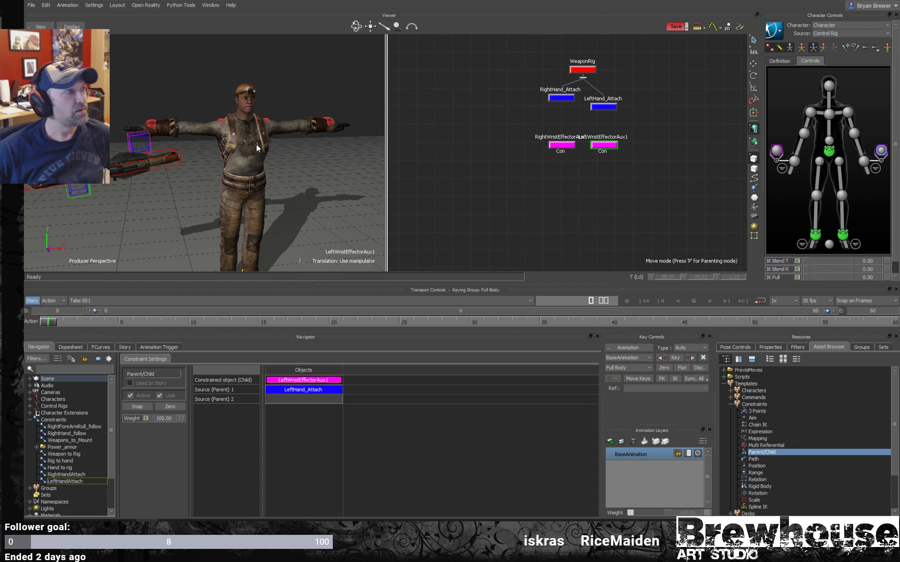
pyautogui.moveTo(257, 145)
pyautogui.keyDown('ctrl'); pyautogui.keyDown('shift'); pyautogui.mouseDown()
pyautogui.moveTo(294, 152)
pyautogui.moveTo(226, 151)
pyautogui.moveTo(276, 156)
pyautogui.moveTo(248, 150)
pyautogui.mouseUp(); pyautogui.keyUp('shift'); pyautogui.keyUp('ctrl')
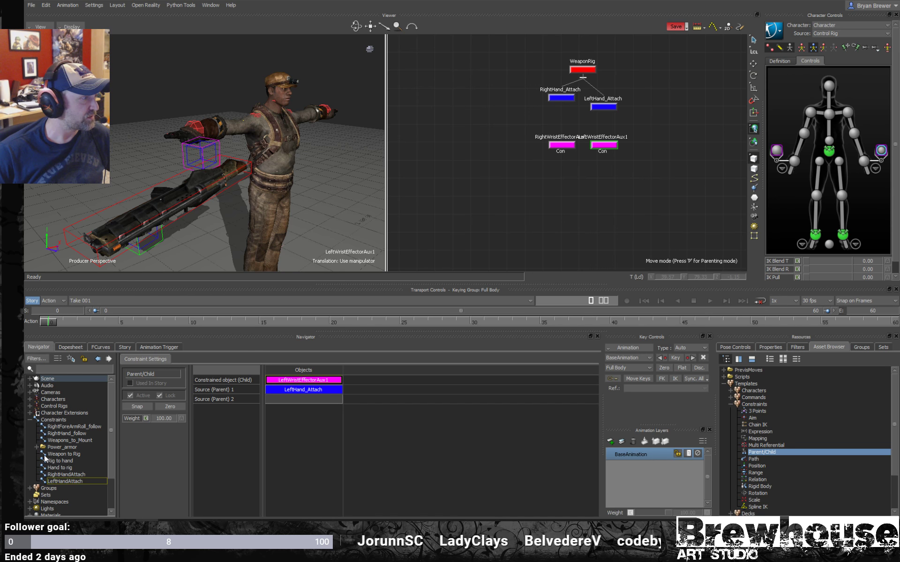
# - Add a new Character Extension to the scene from the character templates
pyautogui.click(30, 420)
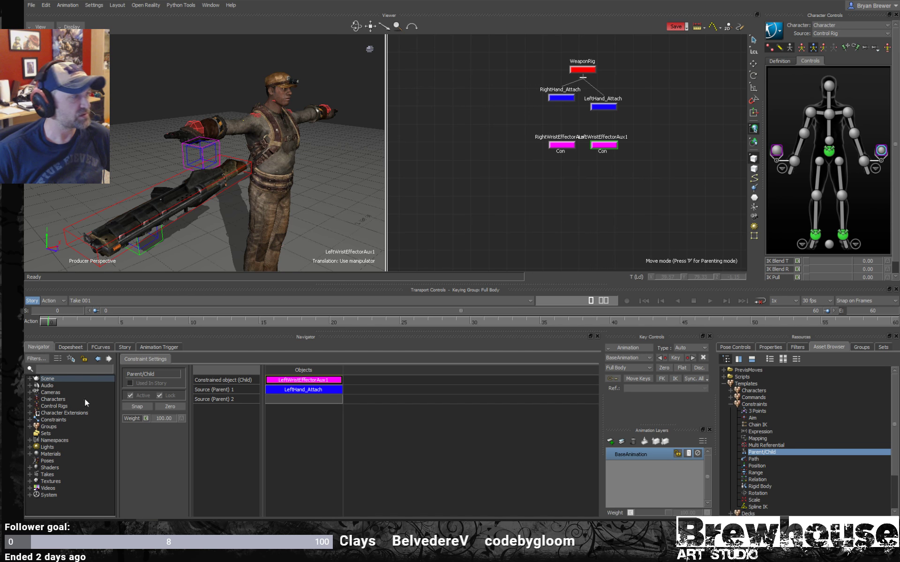
pyautogui.click(30, 414)
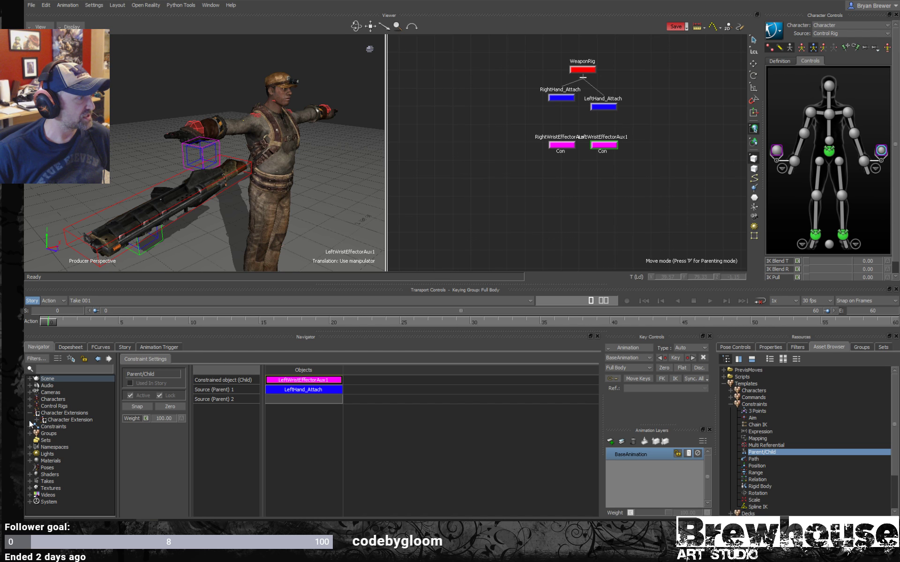
pyautogui.click(55, 413)
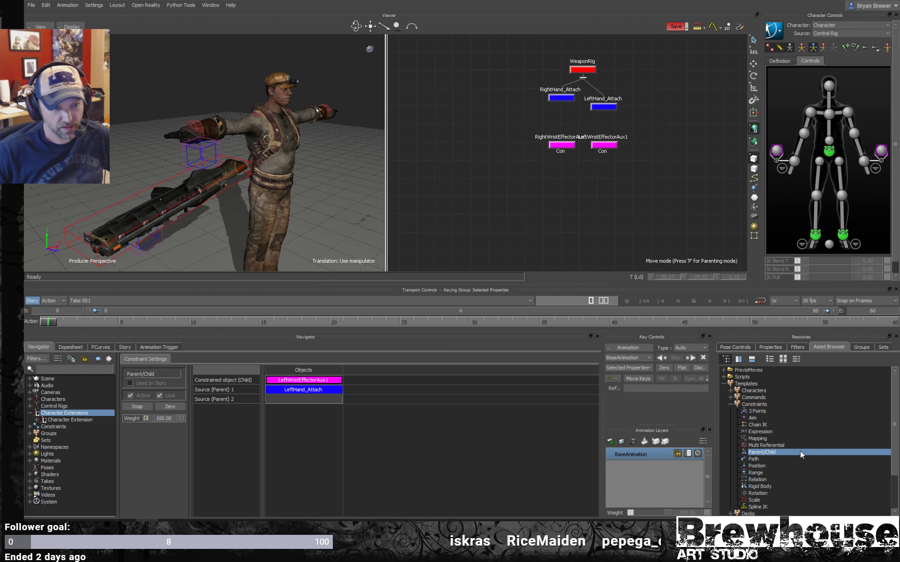
pyautogui.click(731, 391)
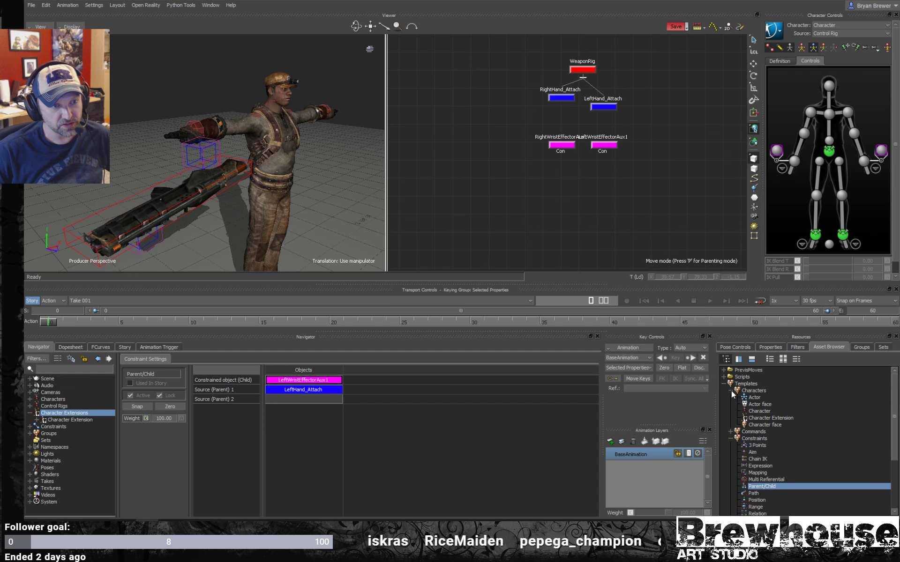
pyautogui.click(771, 419)
pyautogui.moveTo(765, 411); pyautogui.dragTo(490, 170)
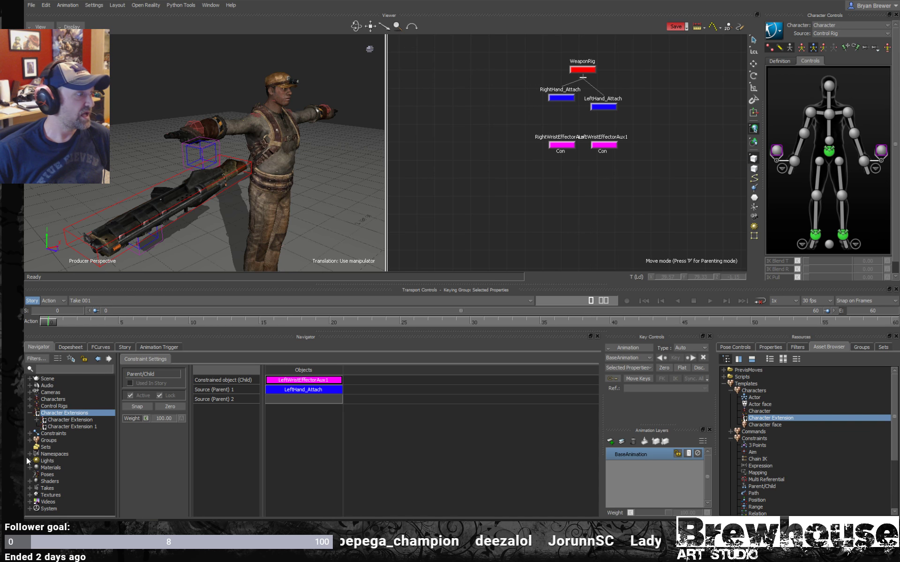
# - Rename Character Extension 1 as WeaponRig
pyautogui.click(57, 426)
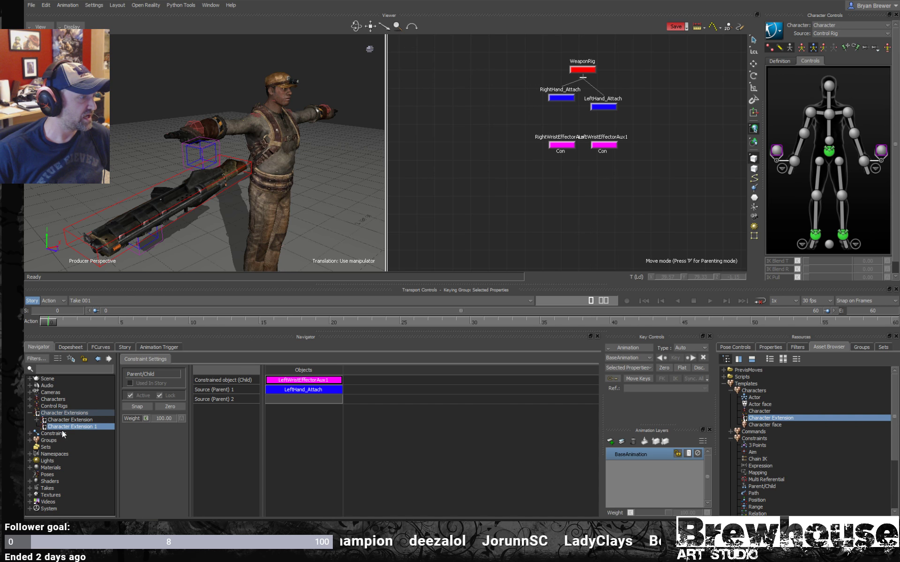
pyautogui.rightClick(69, 426)
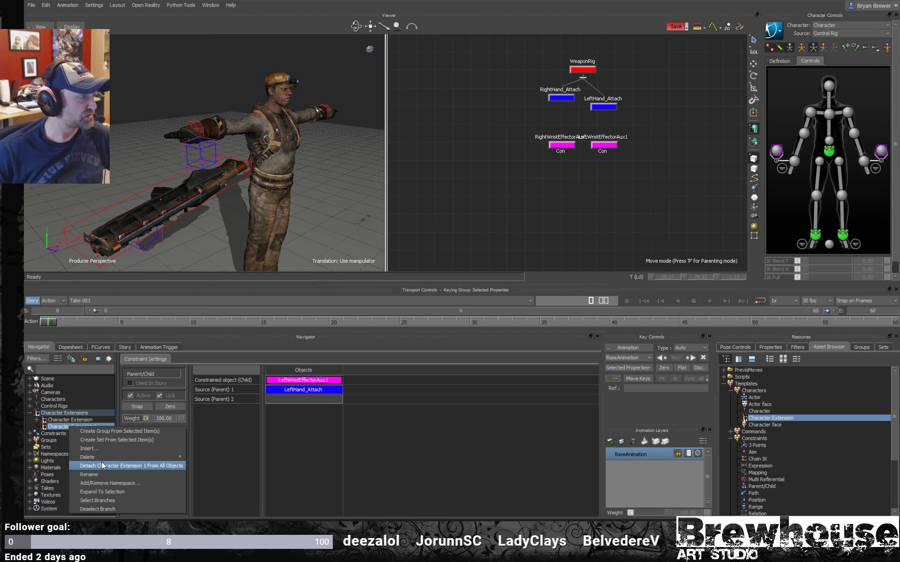
pyautogui.click(92, 477)
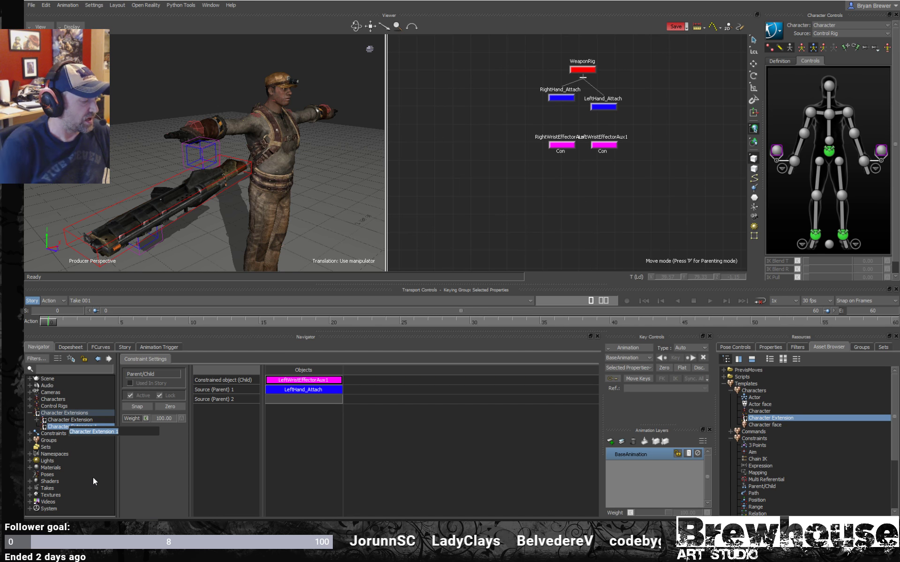
pyautogui.write('Weapo')
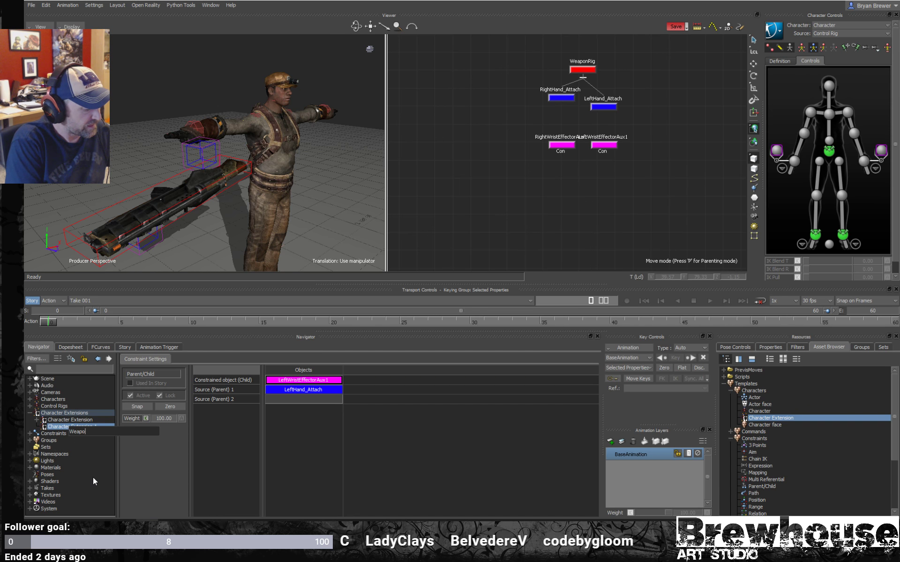
pyautogui.write('nRig')
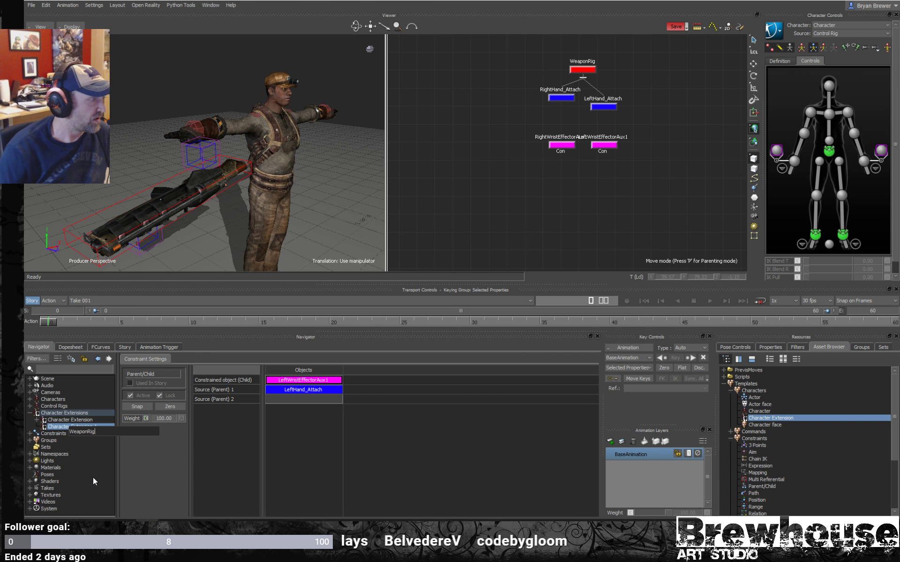
pyautogui.press('Return')
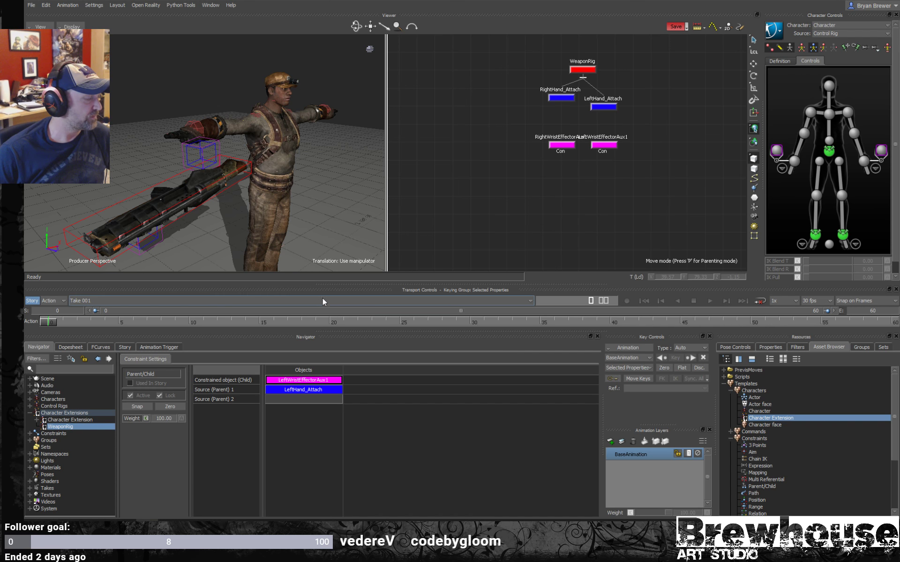
# - Insert two more character extensions under Character Extensions in the scene tree
pyautogui.click(69, 412)
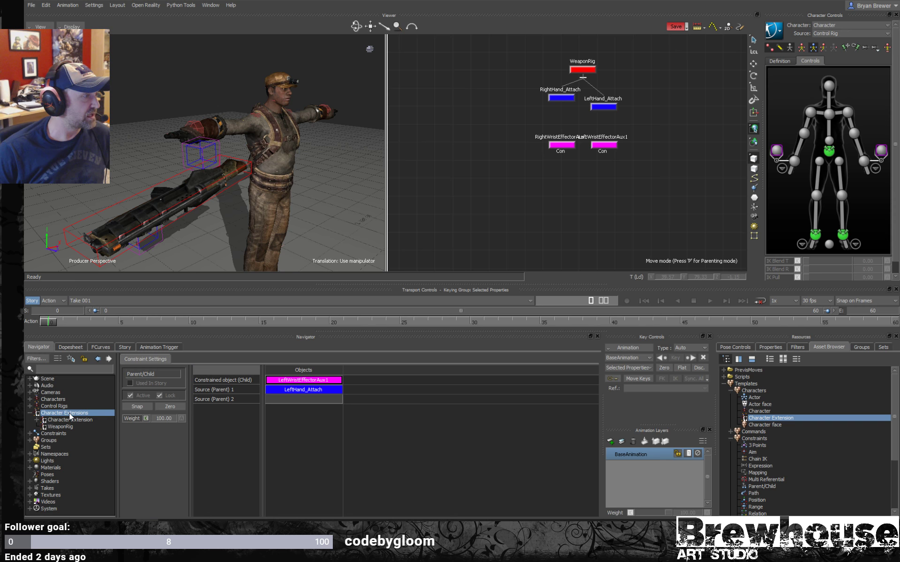
pyautogui.rightClick(69, 413)
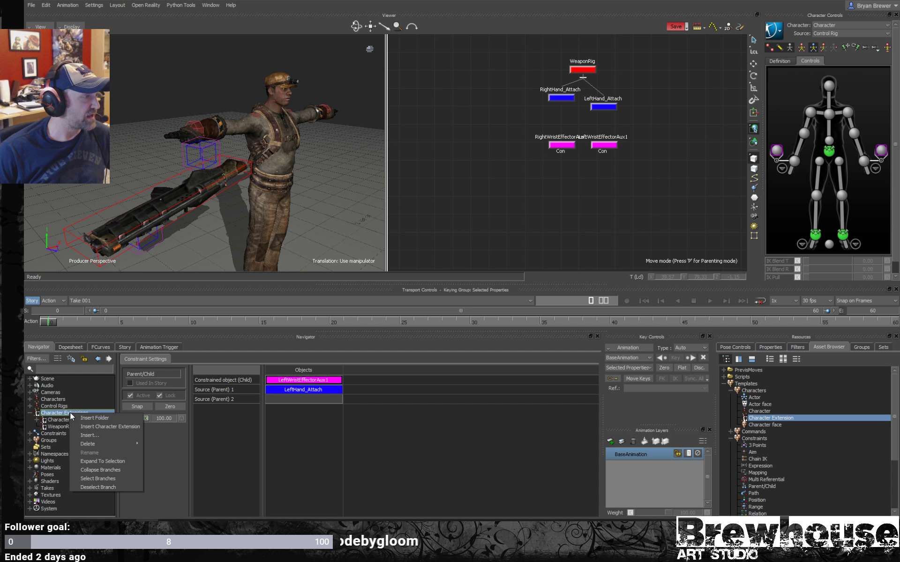
pyautogui.click(93, 427)
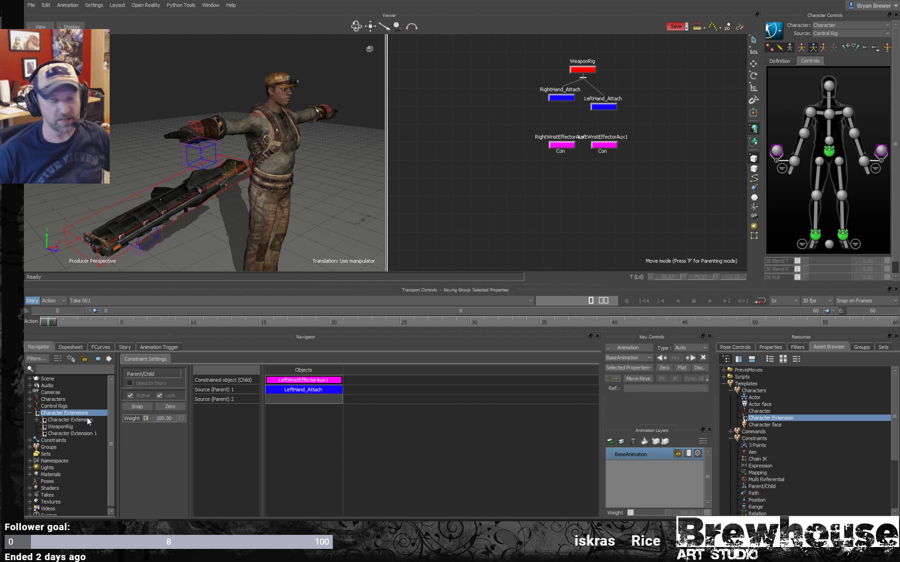
pyautogui.rightClick(72, 432)
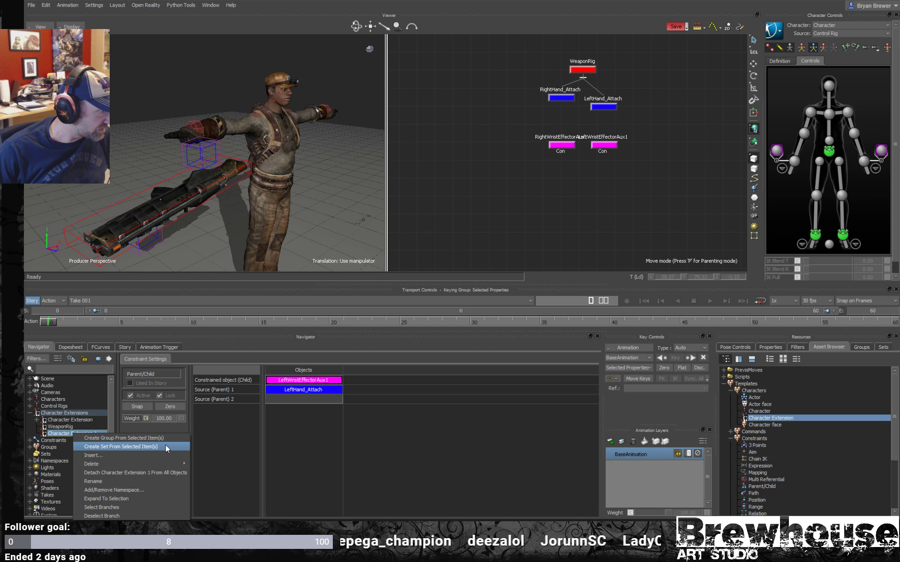
pyautogui.click(64, 413)
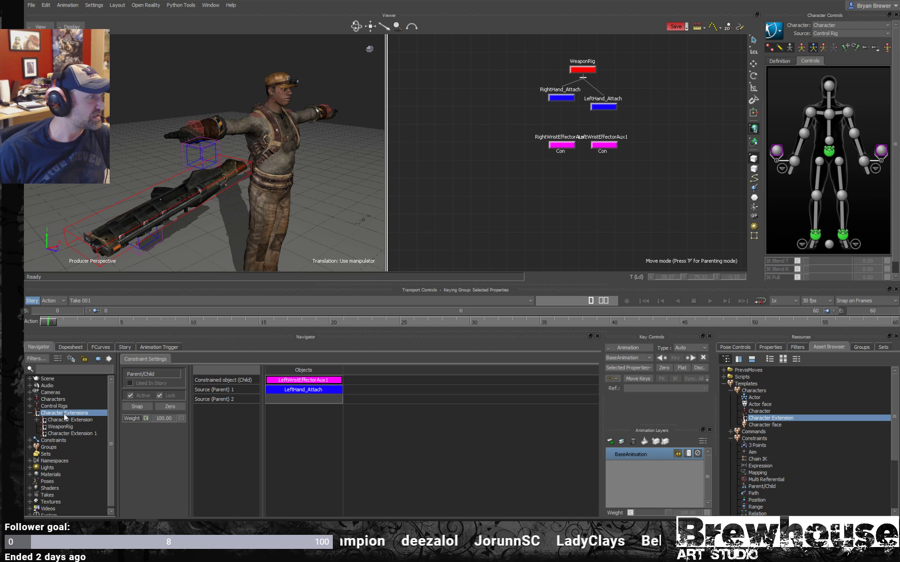
pyautogui.rightClick(64, 414)
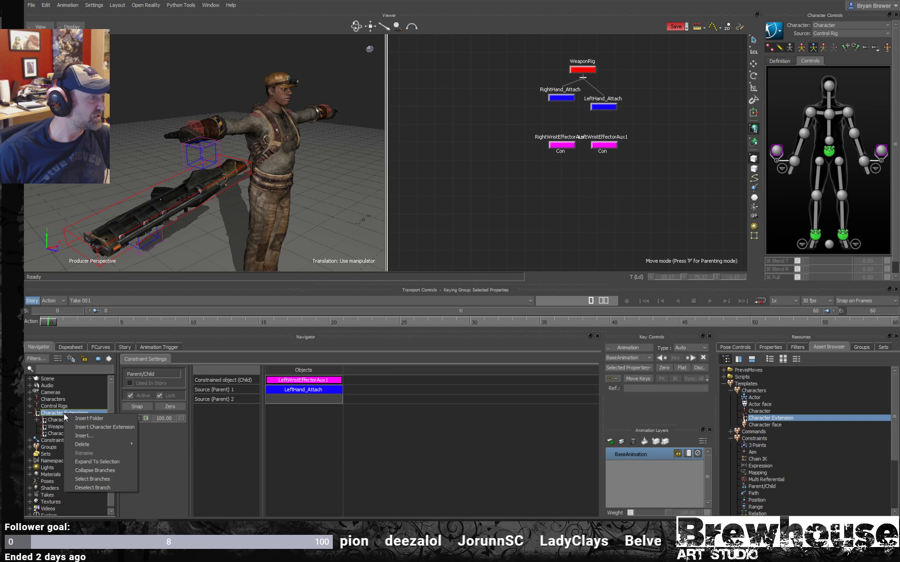
pyautogui.click(114, 427)
# - Rename the first of the two added character extensions as RightHandAttach
pyautogui.click(89, 435)
pyautogui.rightClick(88, 434)
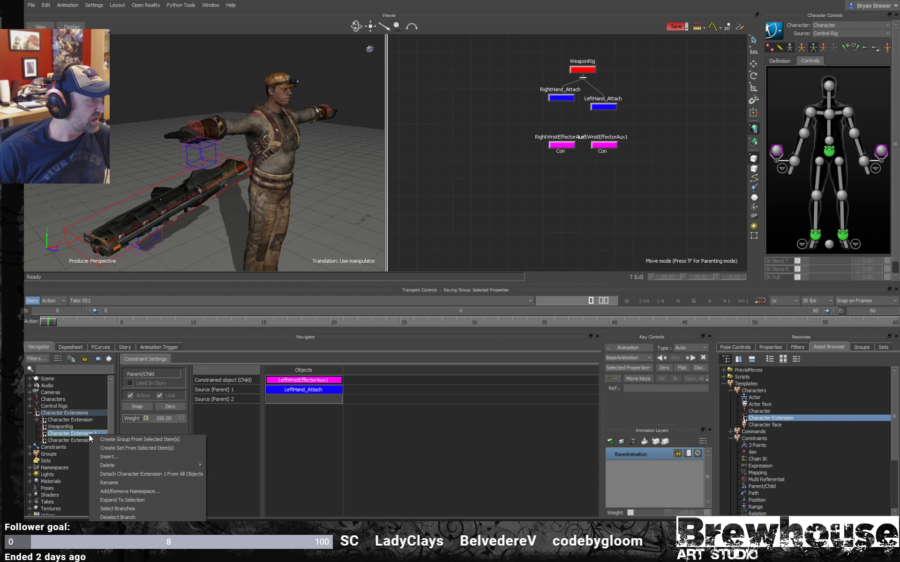
pyautogui.click(117, 482)
pyautogui.press('BackSpace')
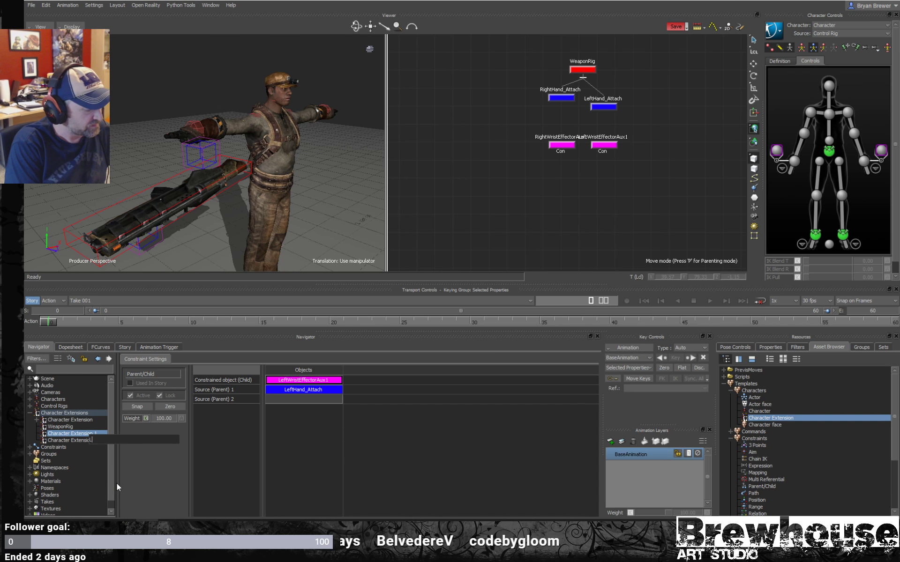
pyautogui.write('RightHand')
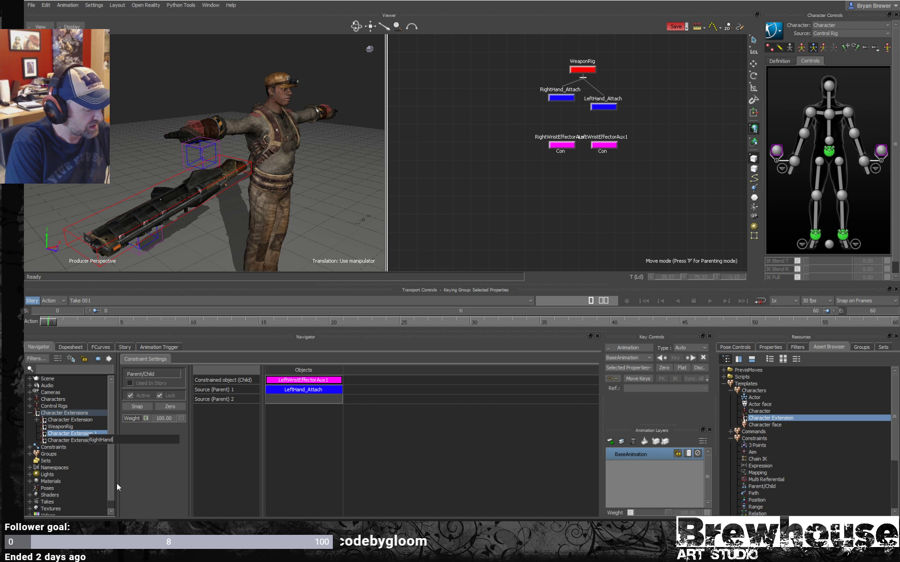
pyautogui.write('Attach')
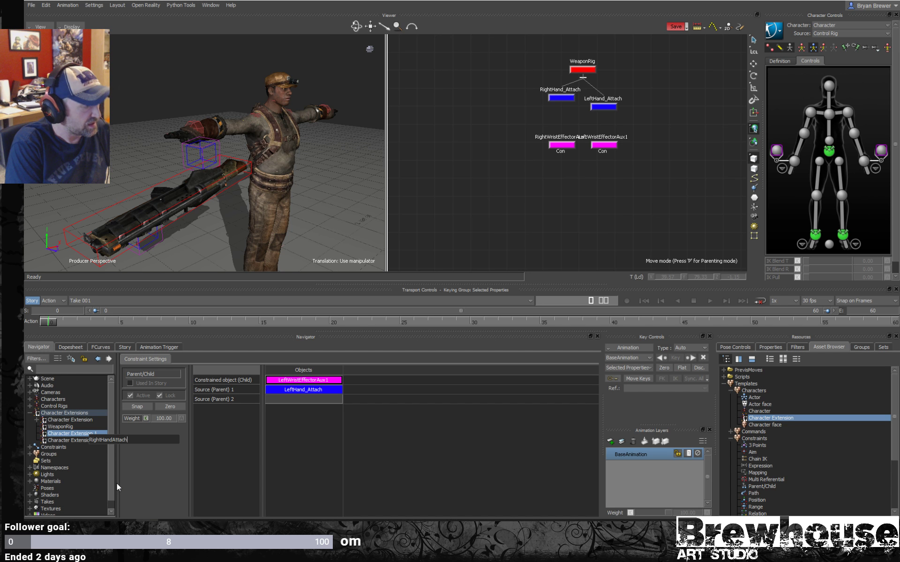
pyautogui.press('Return')
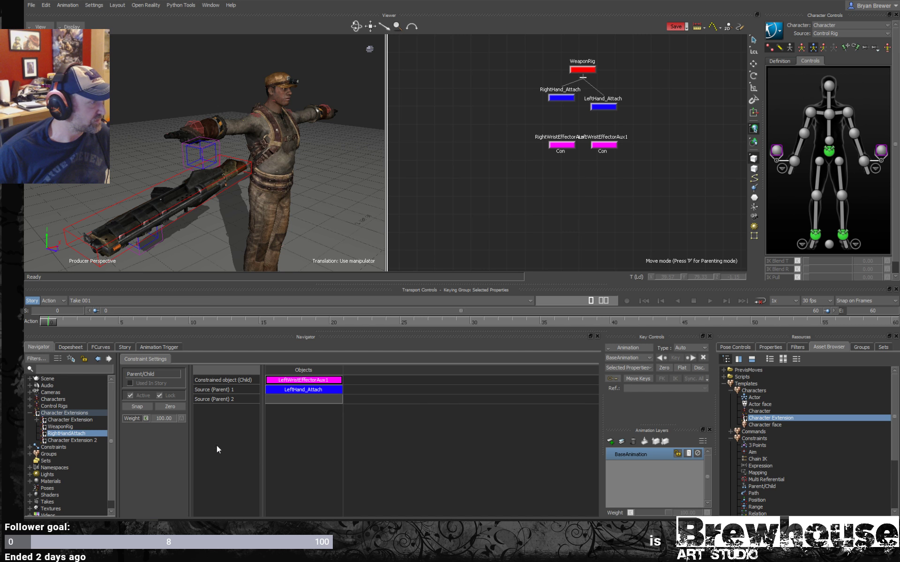
pyautogui.rightClick(66, 441)
pyautogui.click(111, 496)
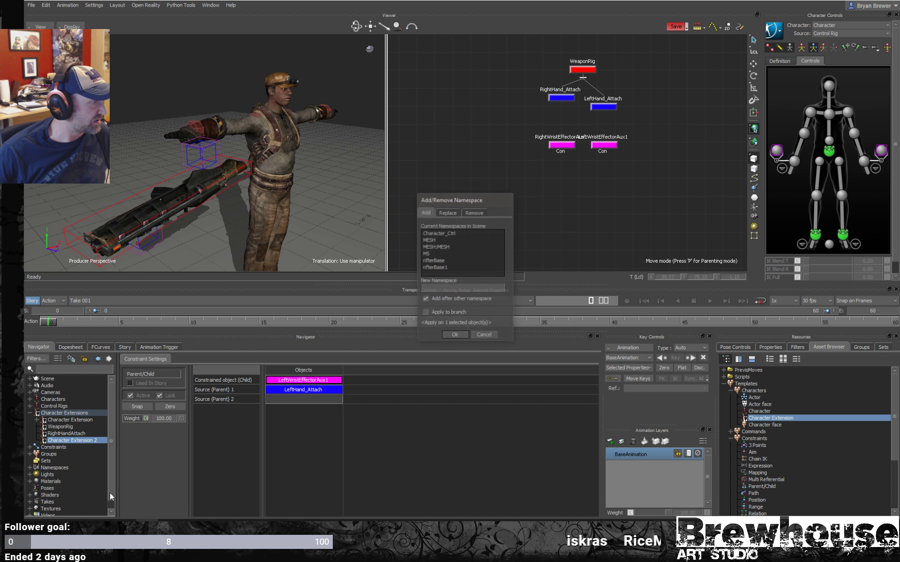
pyautogui.click(495, 335)
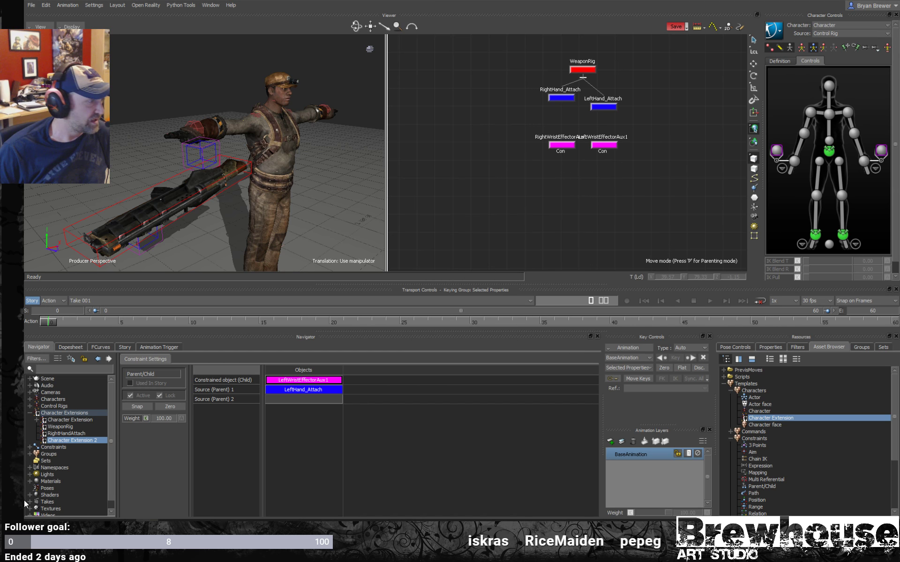
# - Rename Character Extension 2 as LeftHandAttach
pyautogui.rightClick(66, 441)
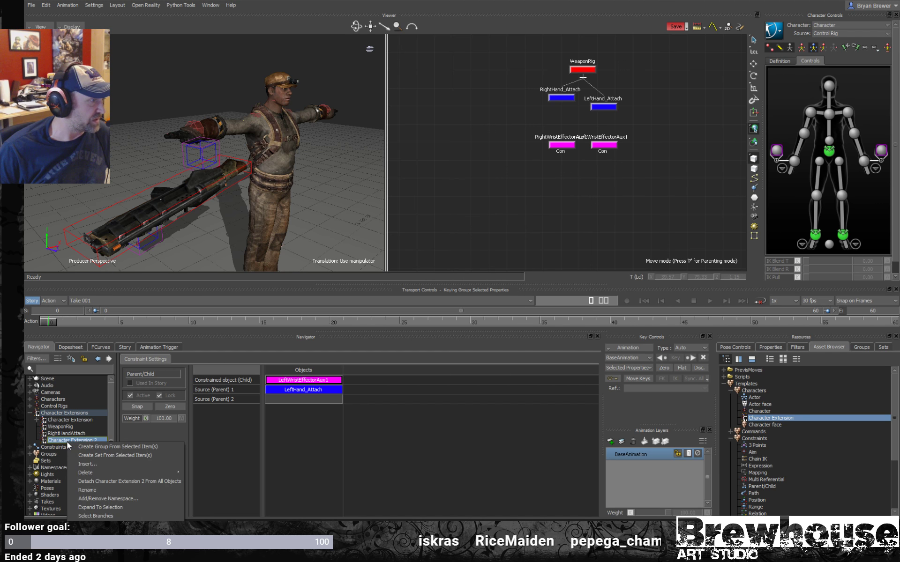
pyautogui.click(88, 489)
pyautogui.write('Le')
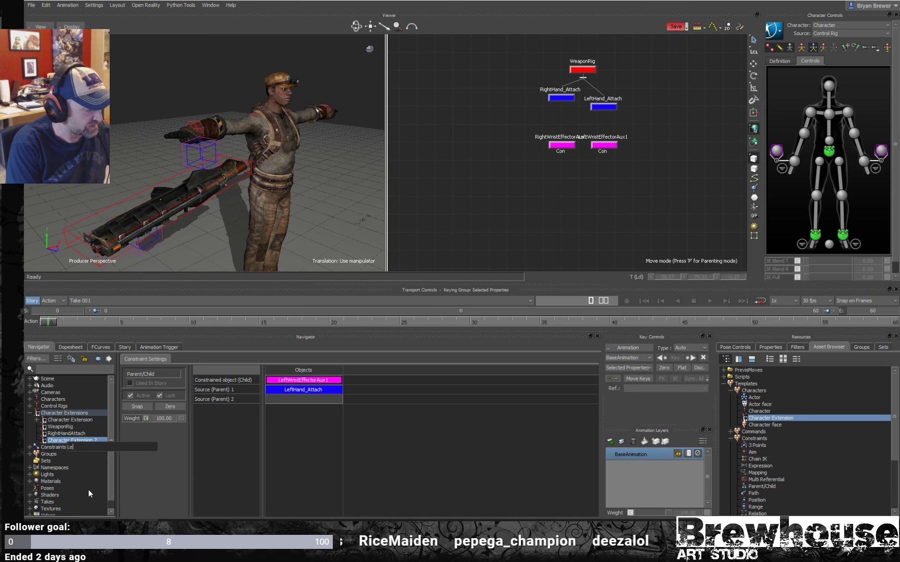
pyautogui.write('ftHand')
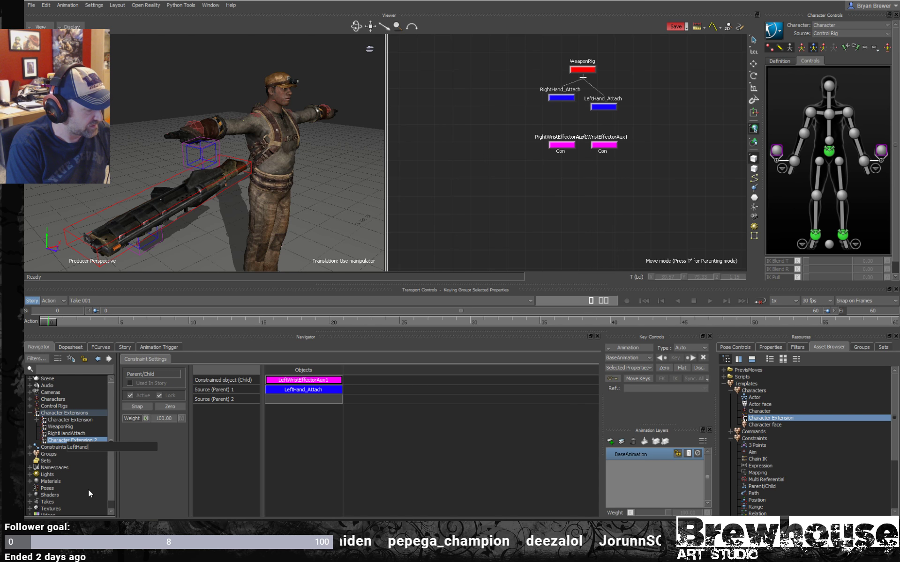
pyautogui.write('Attach')
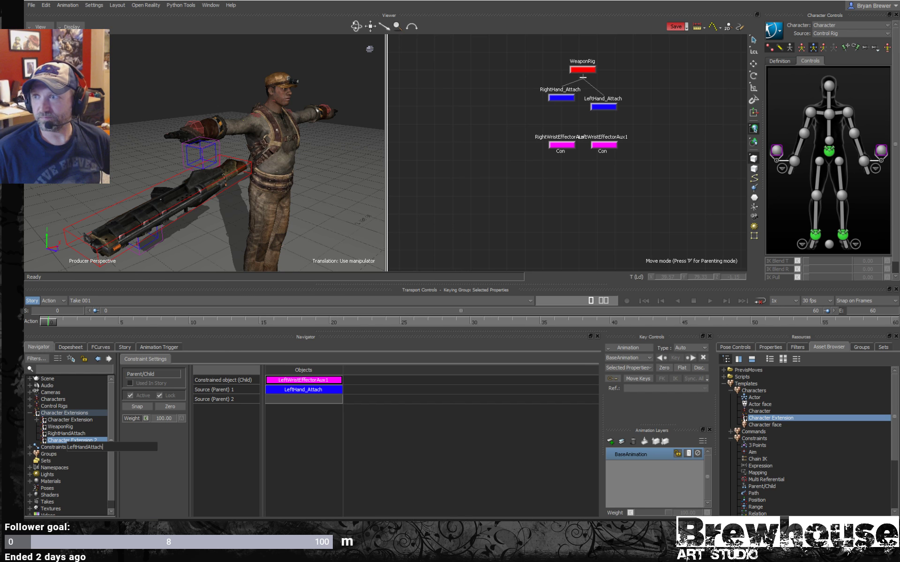
pyautogui.press('Return')
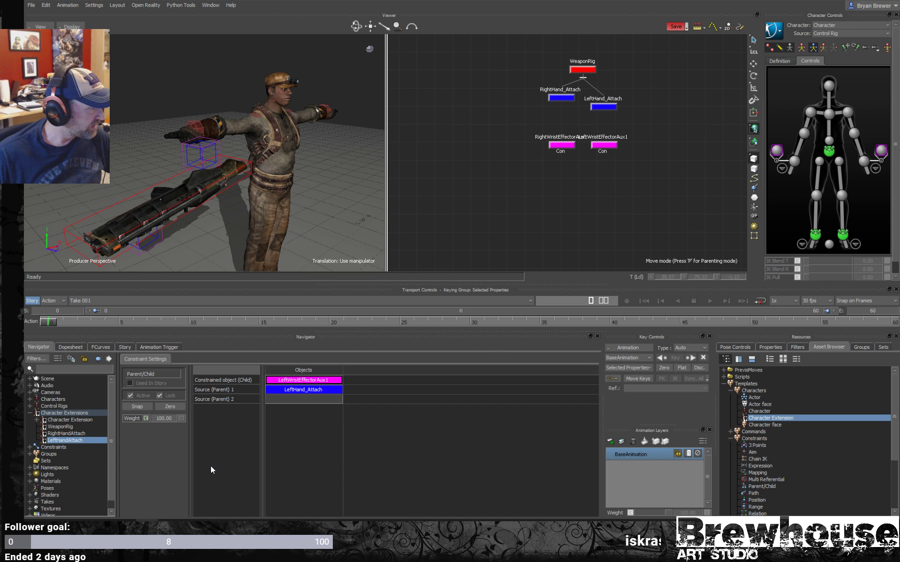
# - Add the WeaponRig object from the schematic to the WeaponRig character extension
pyautogui.click(75, 433)
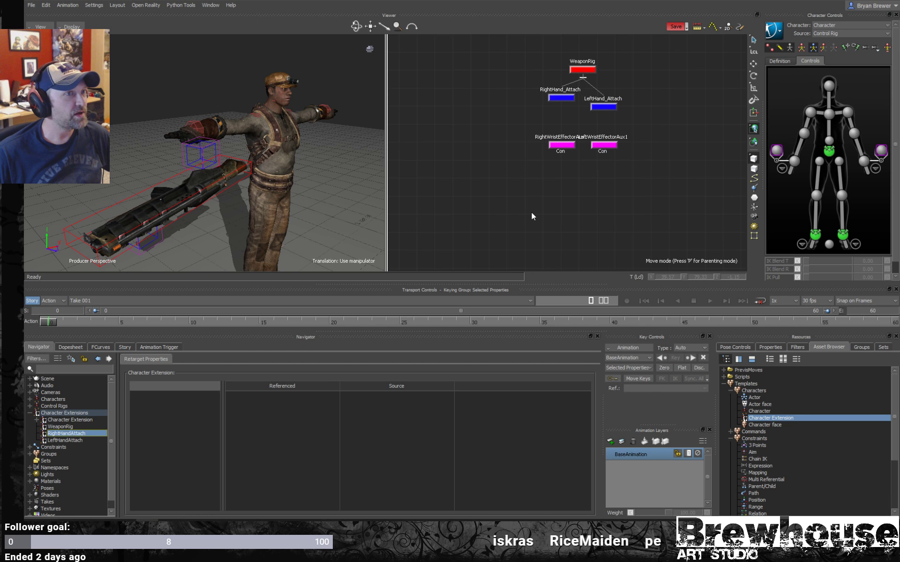
pyautogui.click(66, 427)
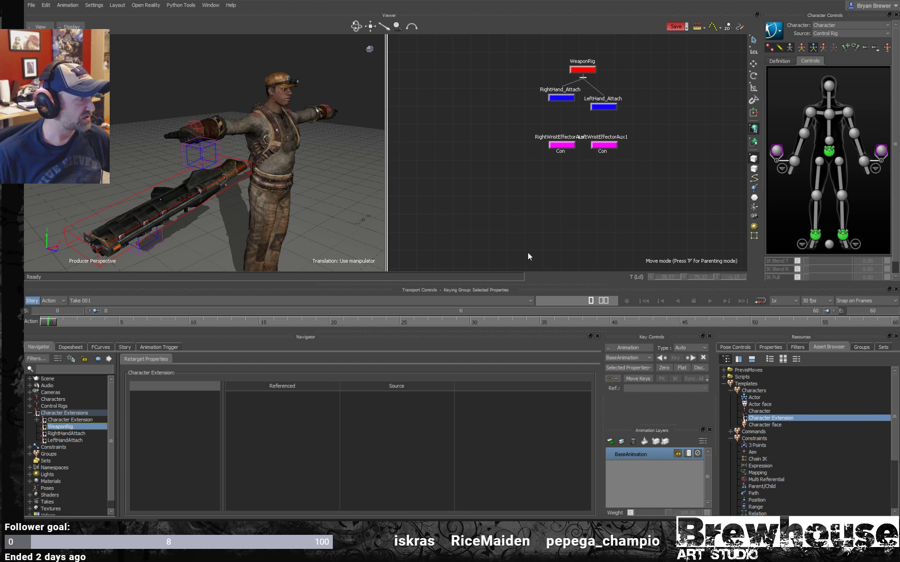
pyautogui.click(582, 69)
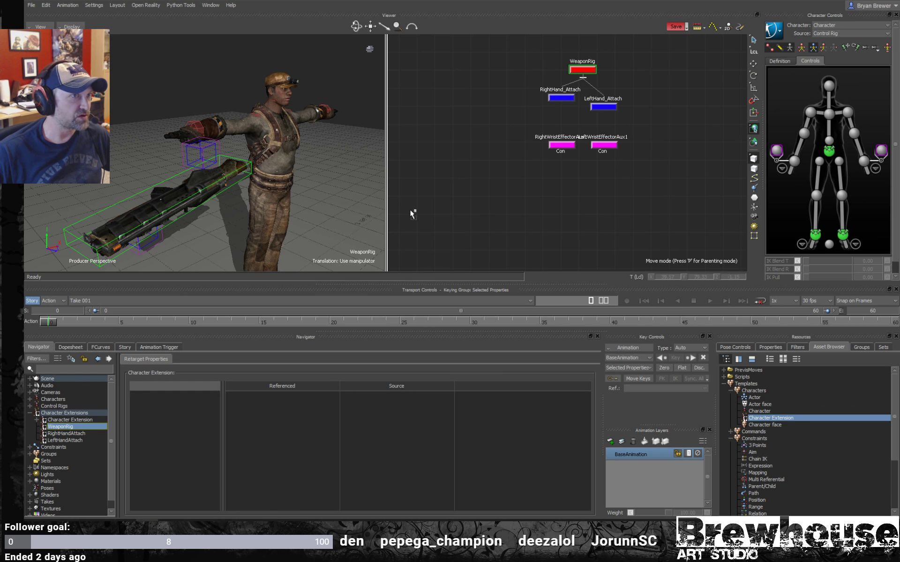
pyautogui.keyDown('alt'); pyautogui.moveTo(410, 209); pyautogui.dragTo(60, 424); pyautogui.keyUp('alt')
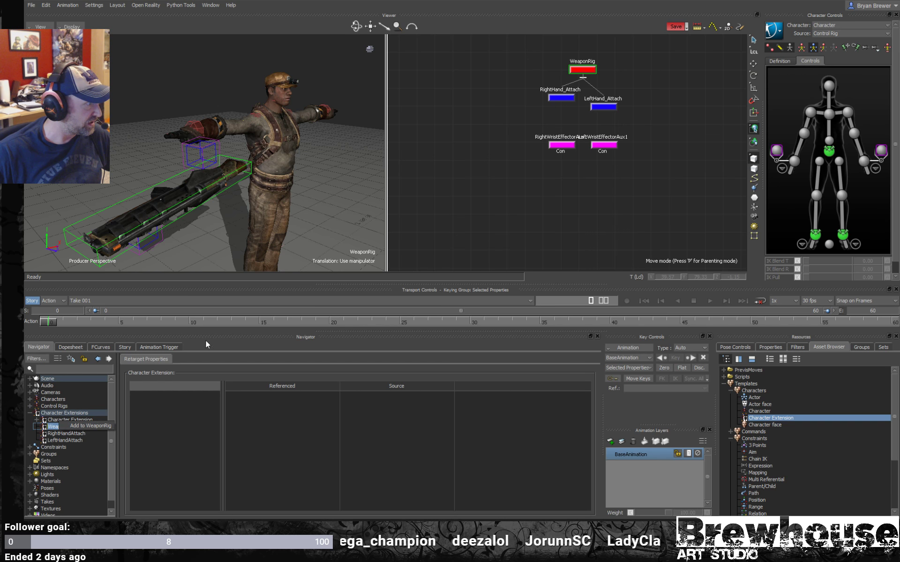
pyautogui.click(97, 425)
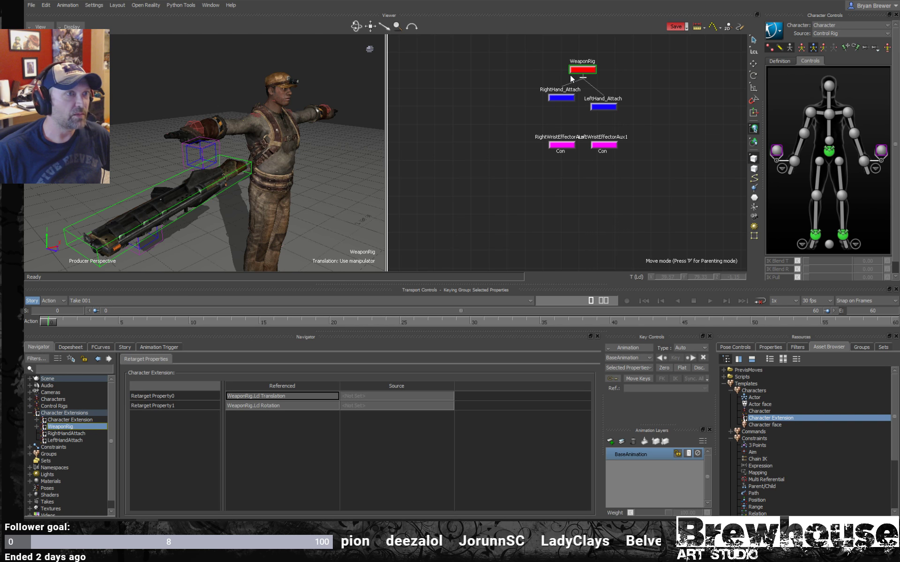
# - Add the RightHand_Attach object to the RightHandAttach character extension and the LeftHand_Attach object to the LeftHandAttach extension
pyautogui.click(568, 98)
pyautogui.keyDown('alt'); pyautogui.moveTo(422, 226); pyautogui.dragTo(88, 431); pyautogui.keyUp('alt')
pyautogui.click(89, 431)
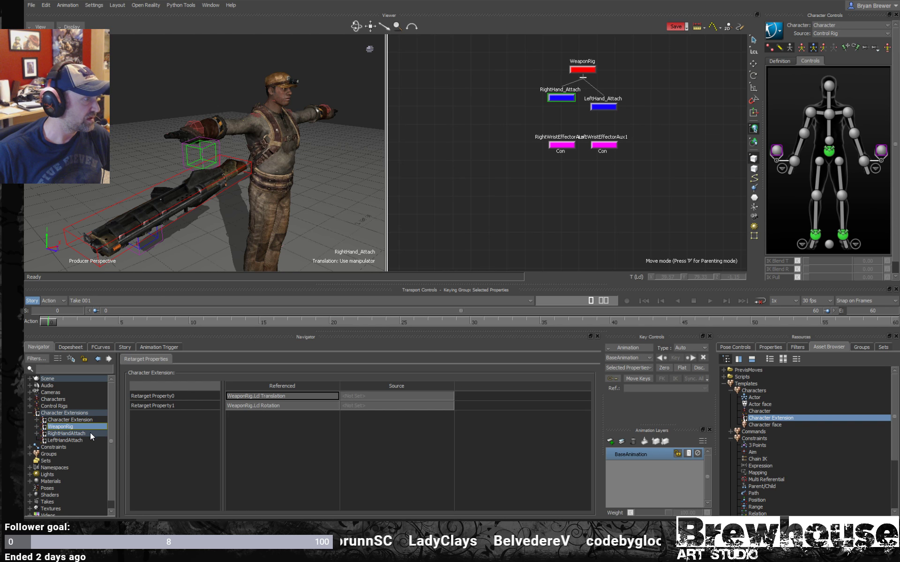
pyautogui.moveTo(645, 78); pyautogui.dragTo(585, 119)
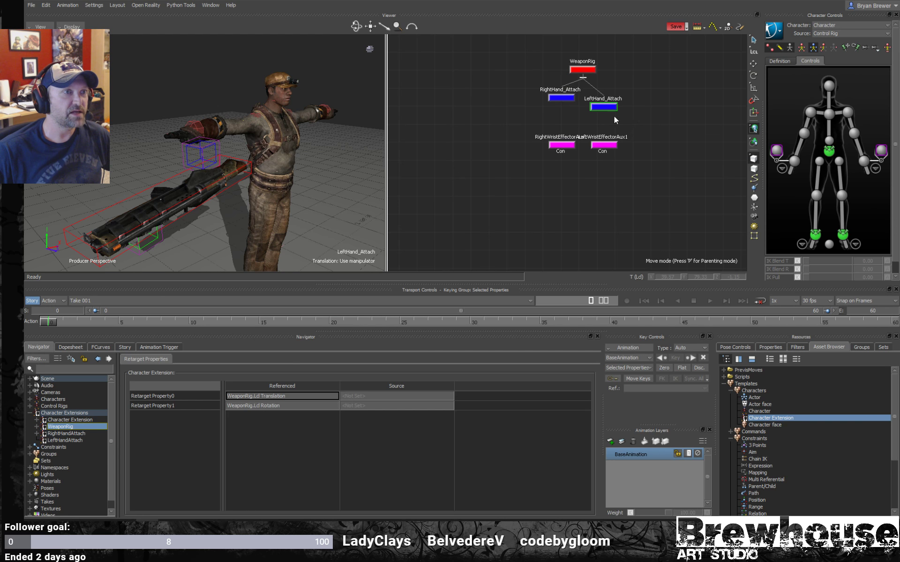
pyautogui.keyDown('alt'); pyautogui.moveTo(629, 210); pyautogui.dragTo(74, 437); pyautogui.keyUp('alt')
pyautogui.click(80, 439)
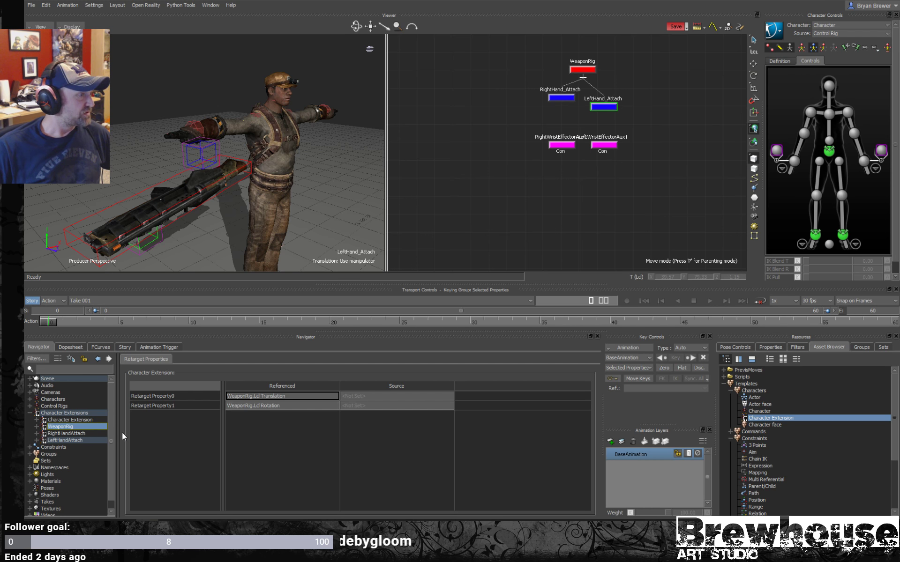
# - Attach the WeaponRig, RightHandAttach and LeftHandAttach character extensions to the character and accept the reference object notices
pyautogui.click(29, 399)
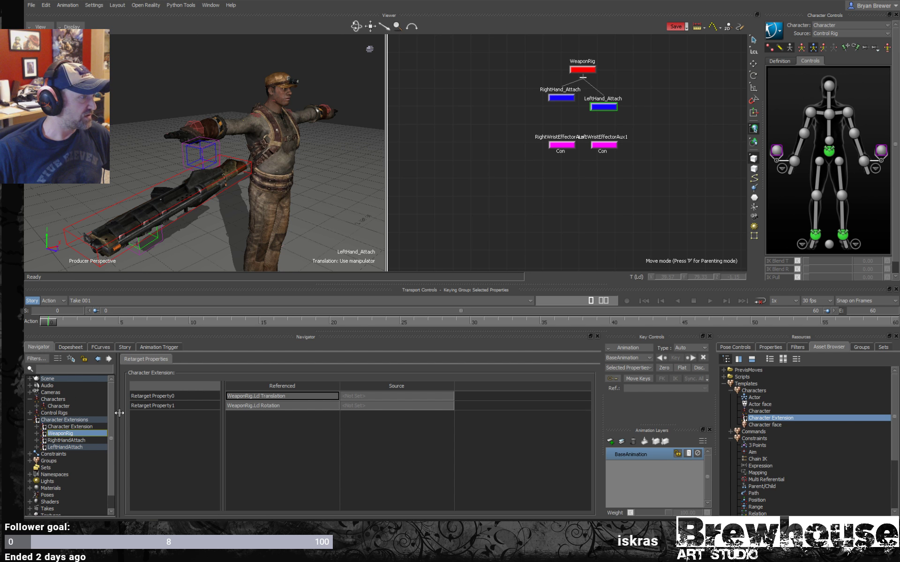
pyautogui.moveTo(120, 414); pyautogui.dragTo(154, 414)
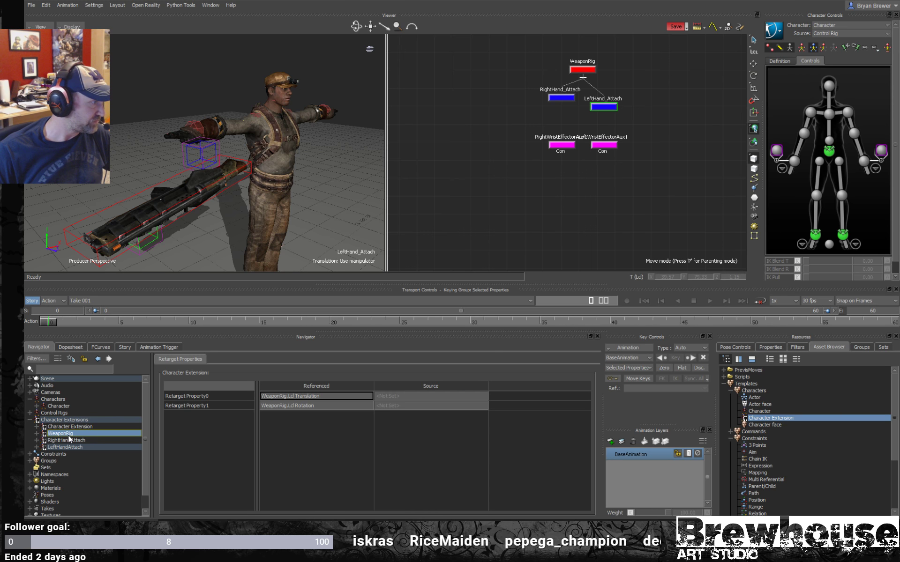
pyautogui.click(68, 435)
pyautogui.keyDown('ctrl'); pyautogui.click(72, 440); pyautogui.keyUp('ctrl')
pyautogui.keyDown('ctrl'); pyautogui.click(72, 446); pyautogui.keyUp('ctrl')
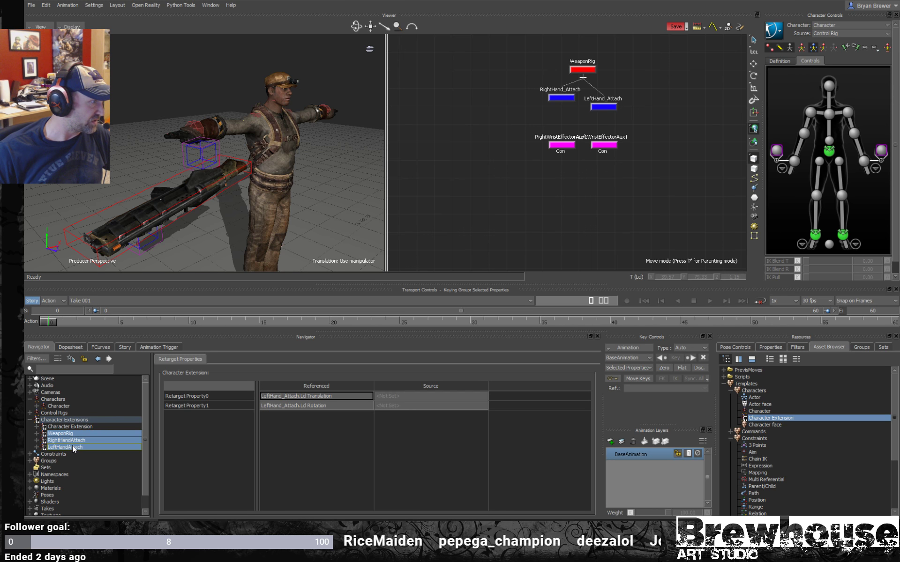
pyautogui.moveTo(72, 431); pyautogui.dragTo(61, 407)
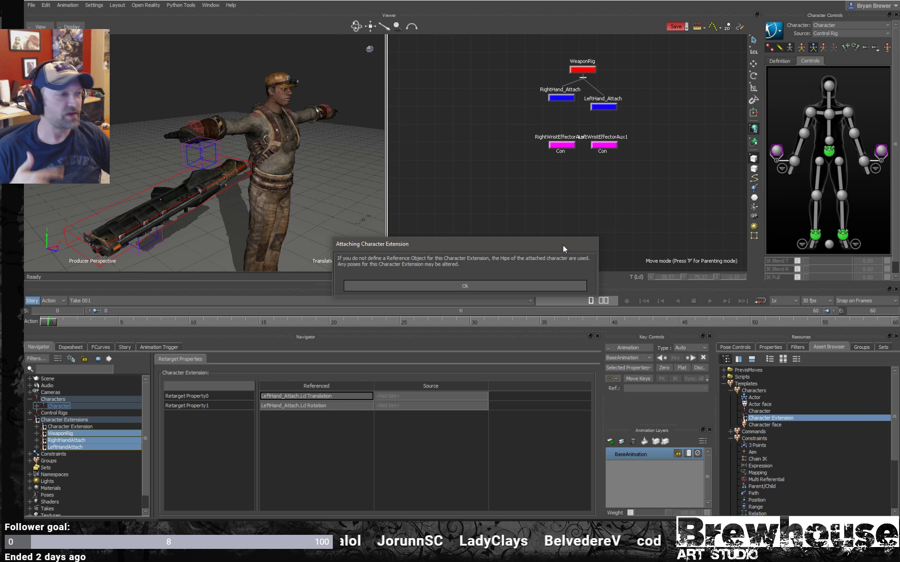
pyautogui.click(533, 285)
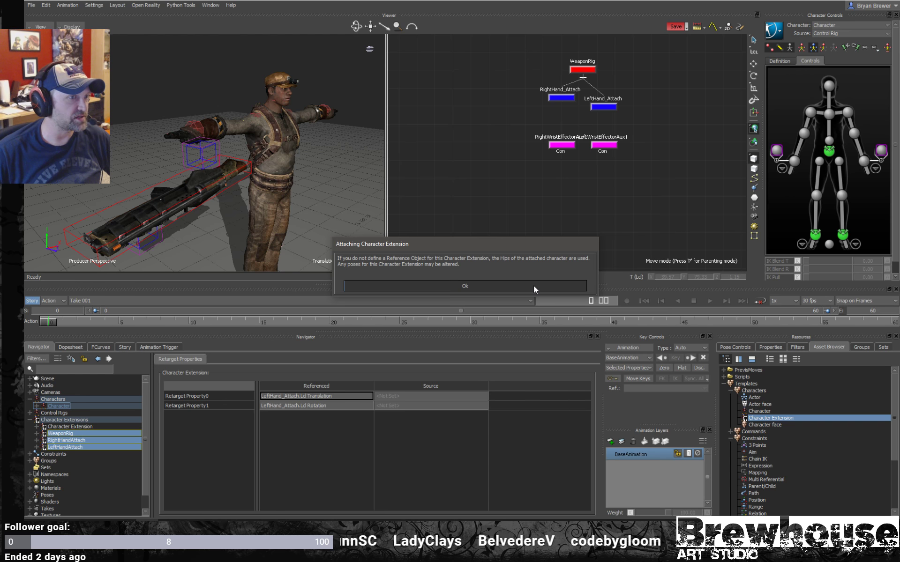
pyautogui.click(533, 285)
pyautogui.click(533, 285)
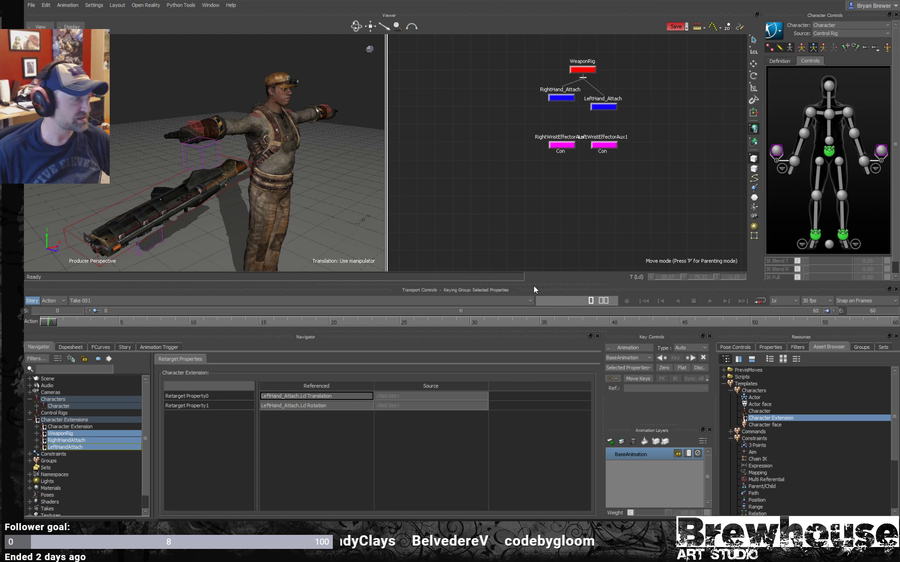
# - Inspect the WeaponRig character extension and examine the weapon beside the character with its rig object selected for rotation
pyautogui.click(31, 419)
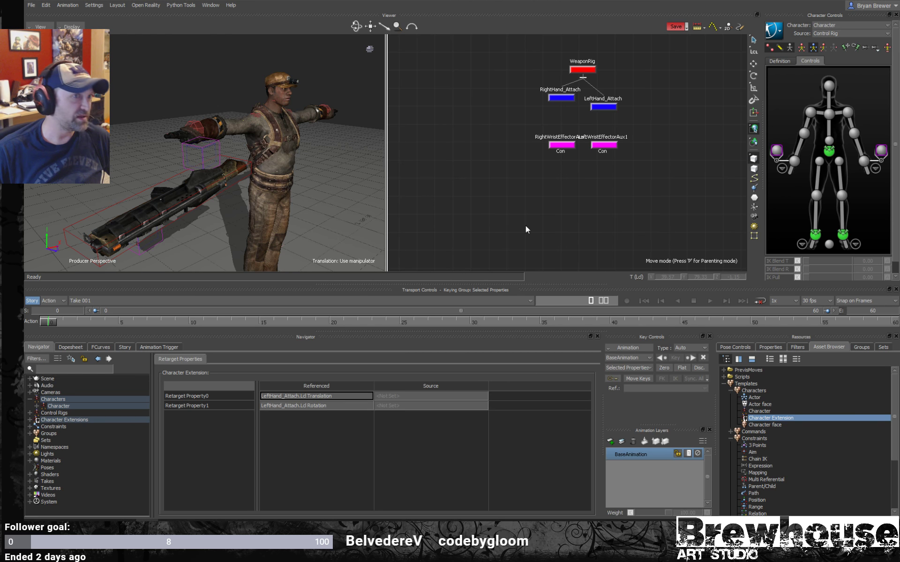
pyautogui.keyDown('alt'); pyautogui.moveTo(249, 188); pyautogui.dragTo(221, 178); pyautogui.keyUp('alt')
pyautogui.keyDown('alt'); pyautogui.moveTo(221, 178); pyautogui.dragTo(246, 179, button='right'); pyautogui.keyUp('alt')
pyautogui.moveTo(247, 183)
pyautogui.keyDown('alt'); pyautogui.mouseDown()
pyautogui.moveTo(220, 178)
pyautogui.moveTo(281, 172)
pyautogui.moveTo(250, 170)
pyautogui.mouseUp(); pyautogui.keyUp('alt')
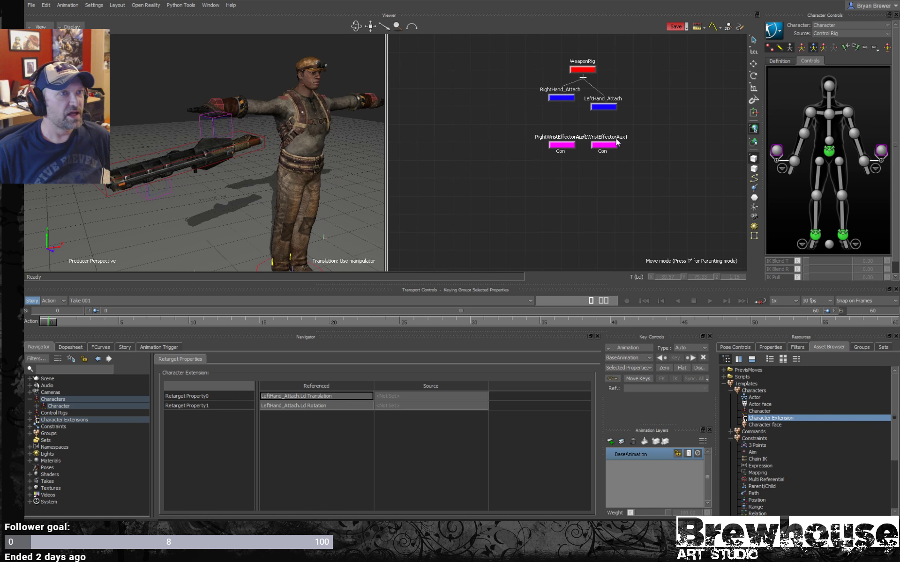
pyautogui.click(30, 420)
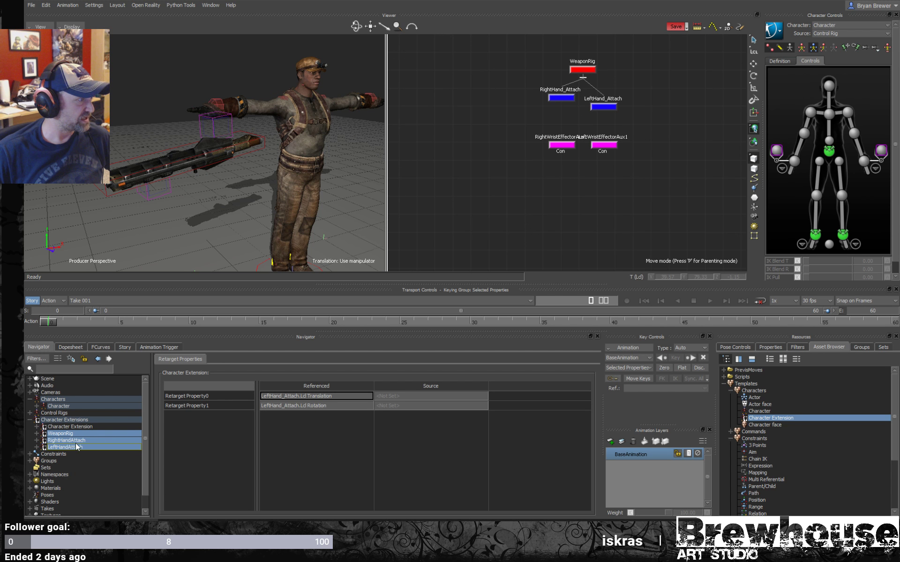
pyautogui.click(61, 433)
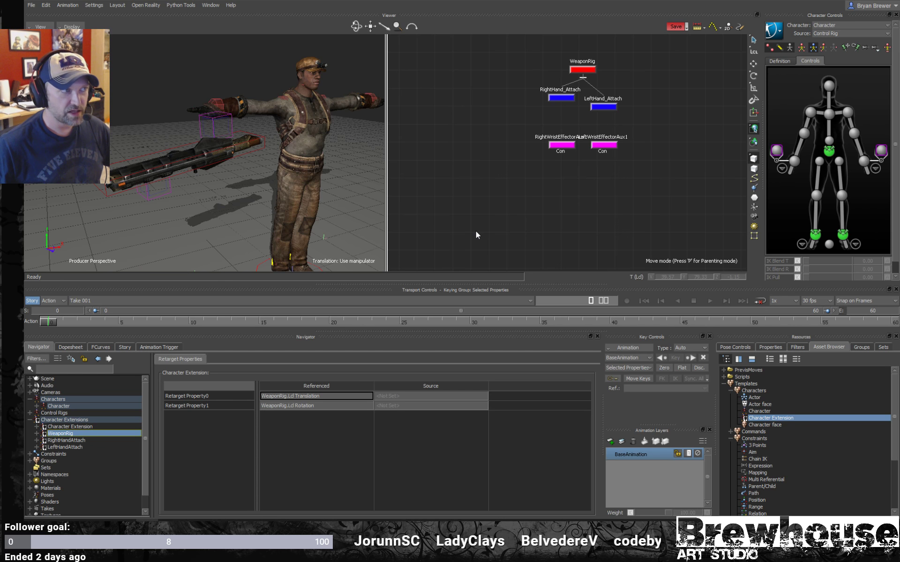
pyautogui.keyDown('alt'); pyautogui.moveTo(236, 162); pyautogui.dragTo(326, 141, button='right'); pyautogui.keyUp('alt')
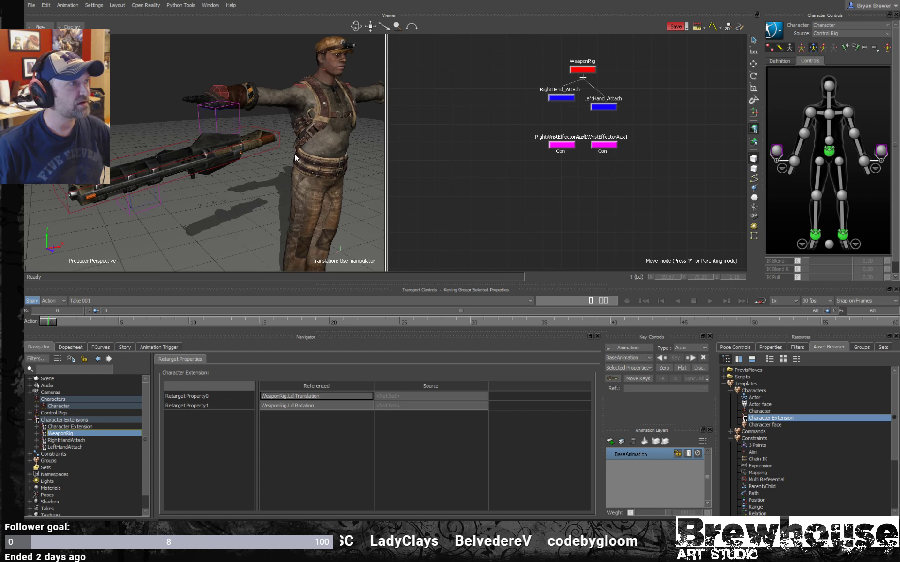
pyautogui.keyDown('alt'); pyautogui.moveTo(326, 141); pyautogui.dragTo(266, 153, button='middle'); pyautogui.keyUp('alt')
pyautogui.keyDown('alt'); pyautogui.moveTo(264, 155); pyautogui.dragTo(298, 151, button='right'); pyautogui.keyUp('alt')
pyautogui.keyDown('alt'); pyautogui.moveTo(298, 151); pyautogui.dragTo(211, 159); pyautogui.keyUp('alt')
pyautogui.click(145, 153)
pyautogui.press('r')
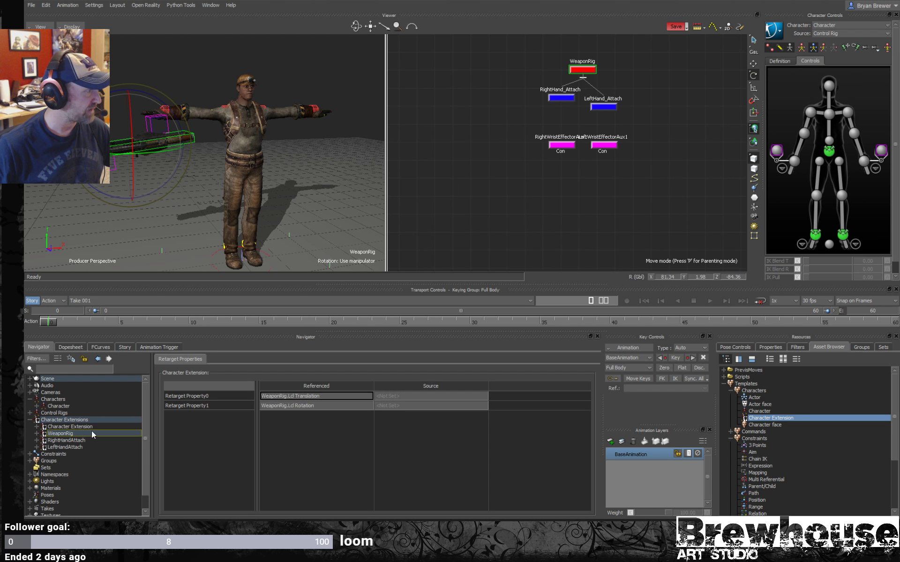
# - Deactivate the Hand to rig constraint and activate the Rig to hand constraint
pyautogui.click(31, 419)
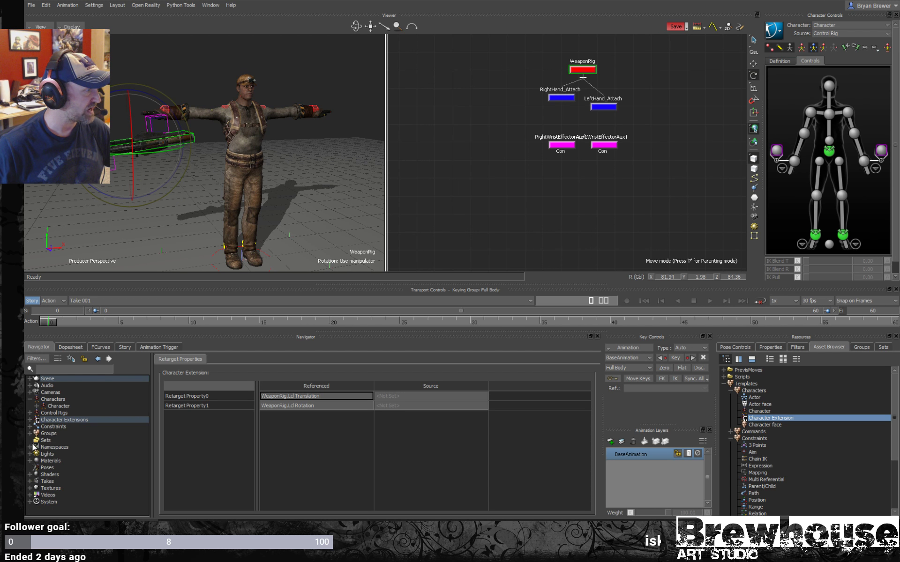
pyautogui.click(30, 426)
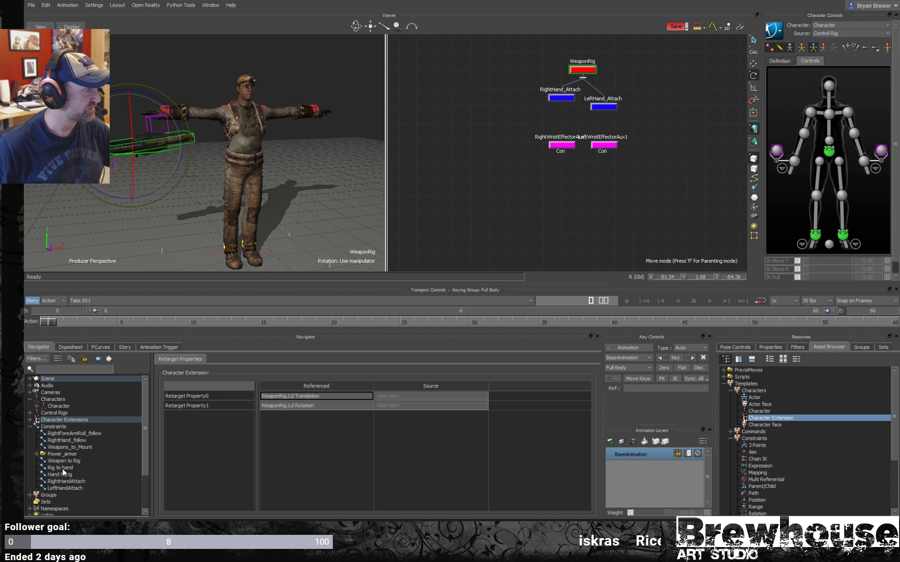
pyautogui.click(63, 467)
pyautogui.click(67, 474)
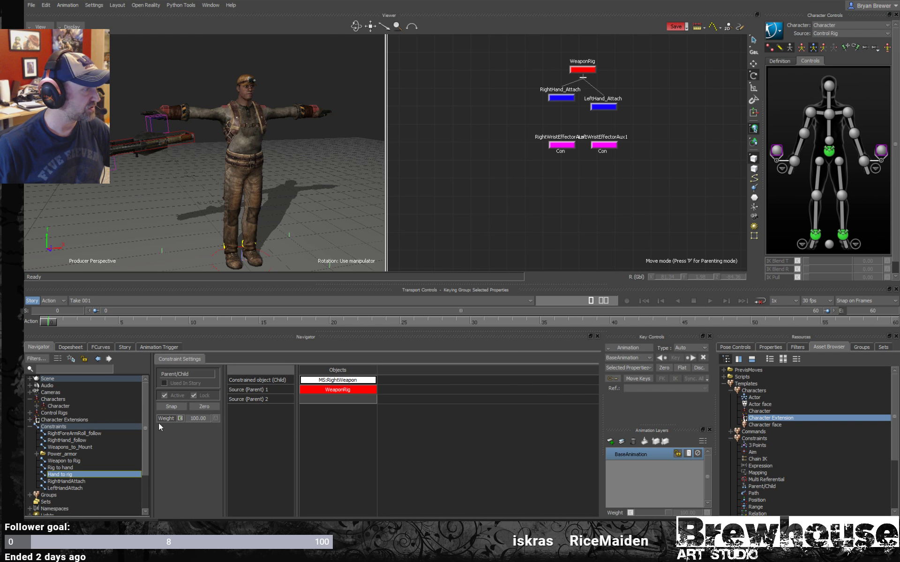
pyautogui.click(58, 468)
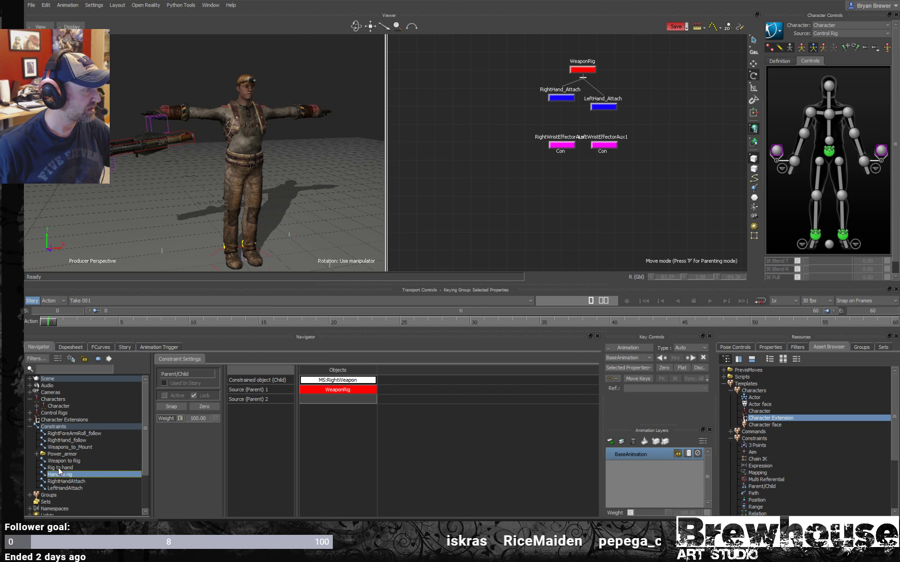
pyautogui.click(165, 395)
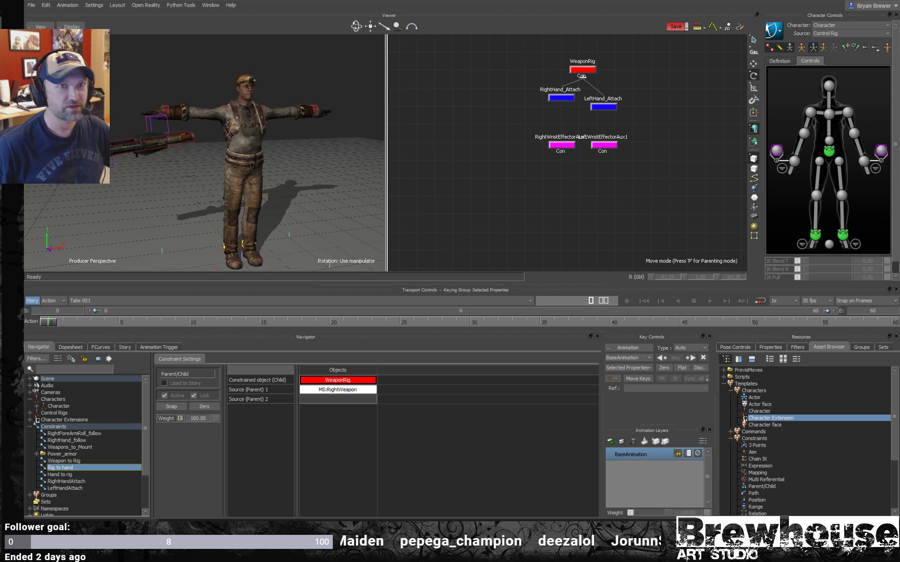
# - Rotate the right shoulder effector to lower the arm beside the body, and shift the right wrist effector forward
pyautogui.click(828, 150)
pyautogui.keyDown('ctrl'); pyautogui.moveTo(269, 104); pyautogui.dragTo(316, 133); pyautogui.keyUp('ctrl')
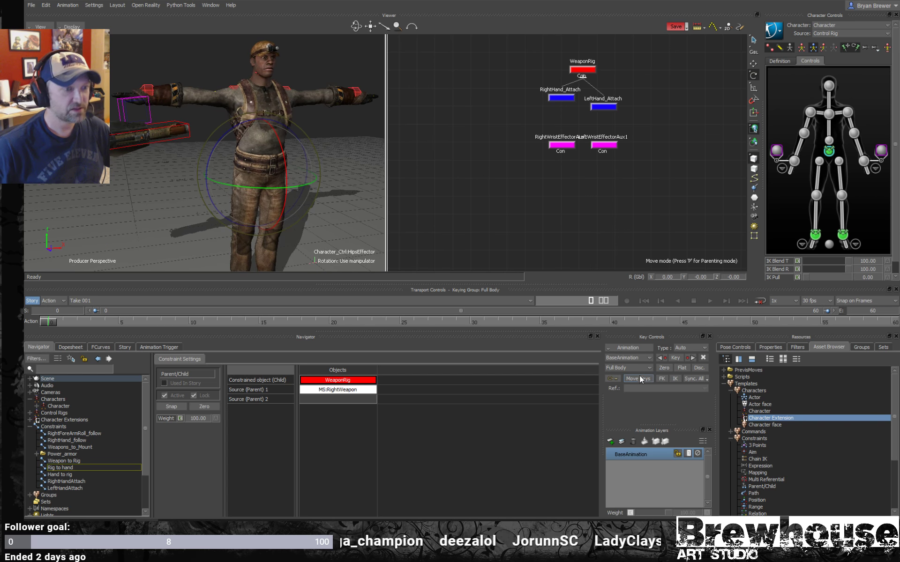
pyautogui.click(725, 347)
pyautogui.keyDown('ctrl'); pyautogui.keyDown('shift'); pyautogui.moveTo(217, 89); pyautogui.dragTo(226, 89); pyautogui.keyUp('shift'); pyautogui.keyUp('ctrl')
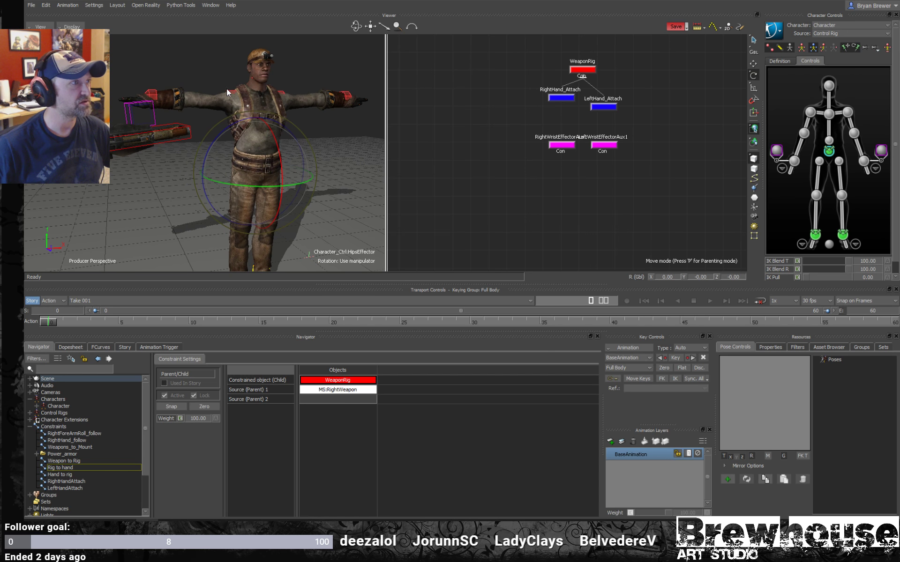
pyautogui.click(232, 91)
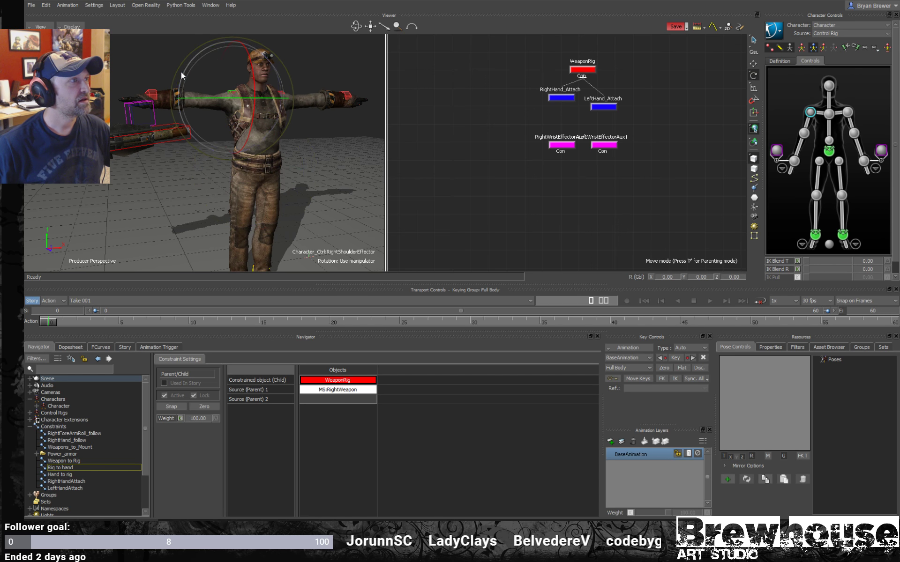
pyautogui.moveTo(185, 72); pyautogui.dragTo(199, 112)
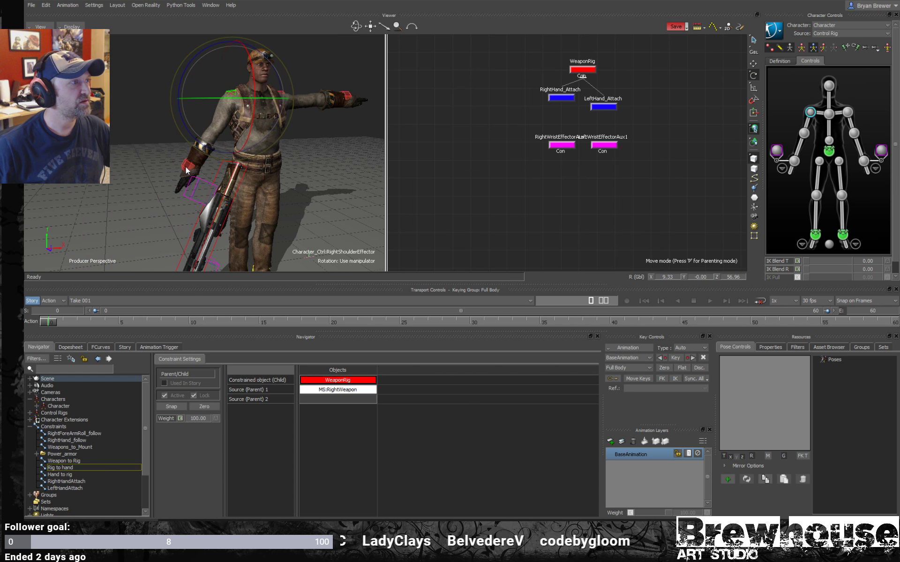
pyautogui.click(190, 167)
pyautogui.press('t')
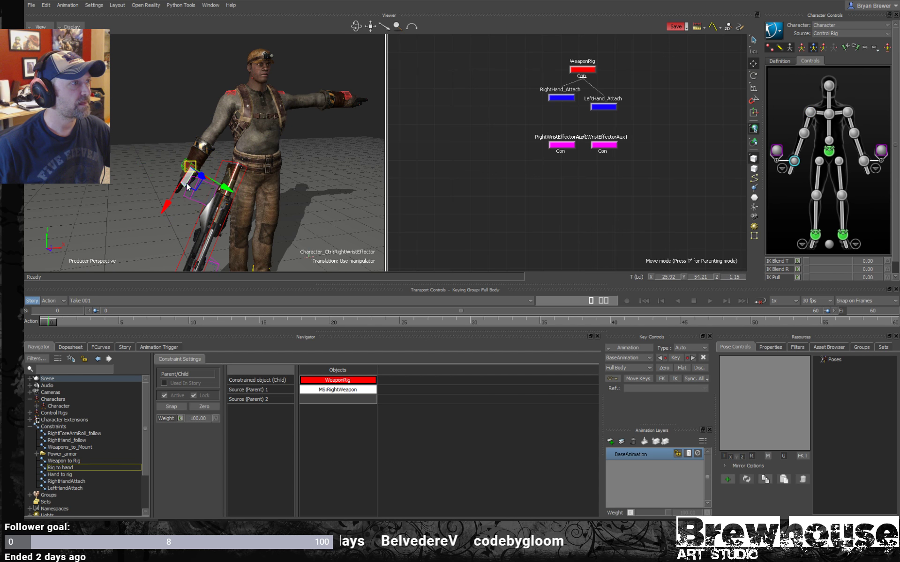
pyautogui.keyDown('ctrl'); pyautogui.keyDown('shift'); pyautogui.moveTo(181, 183); pyautogui.dragTo(268, 184); pyautogui.keyUp('shift'); pyautogui.keyUp('ctrl')
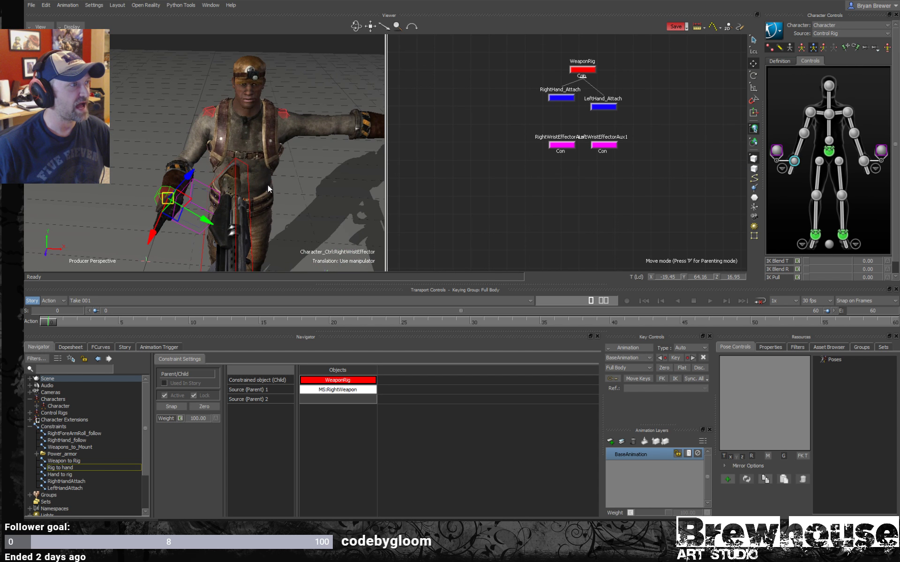
# - Rotate the right shoulder inward and move the right wrist effector so the hand rests in front of the waist
pyautogui.click(810, 113)
pyautogui.press('r')
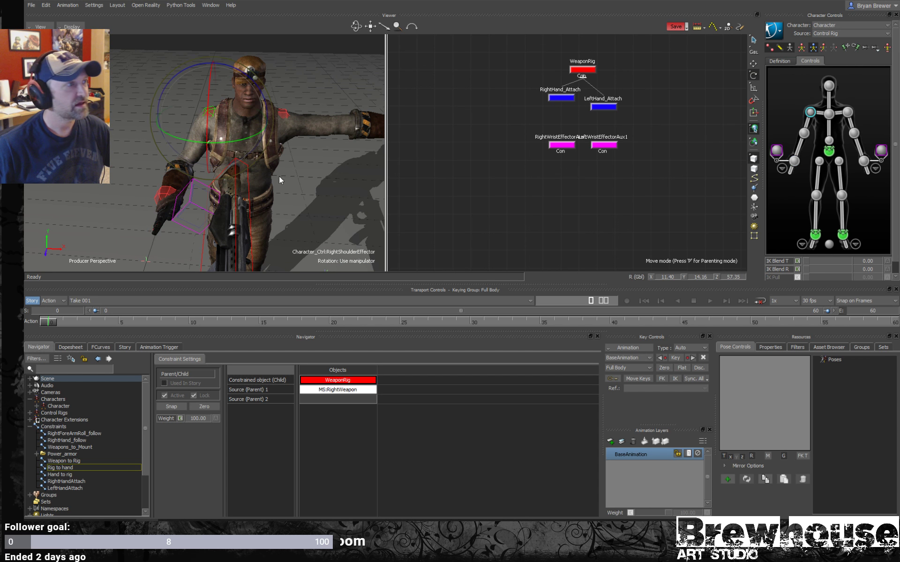
pyautogui.moveTo(188, 119); pyautogui.dragTo(192, 84)
pyautogui.click(223, 197)
pyautogui.press('t')
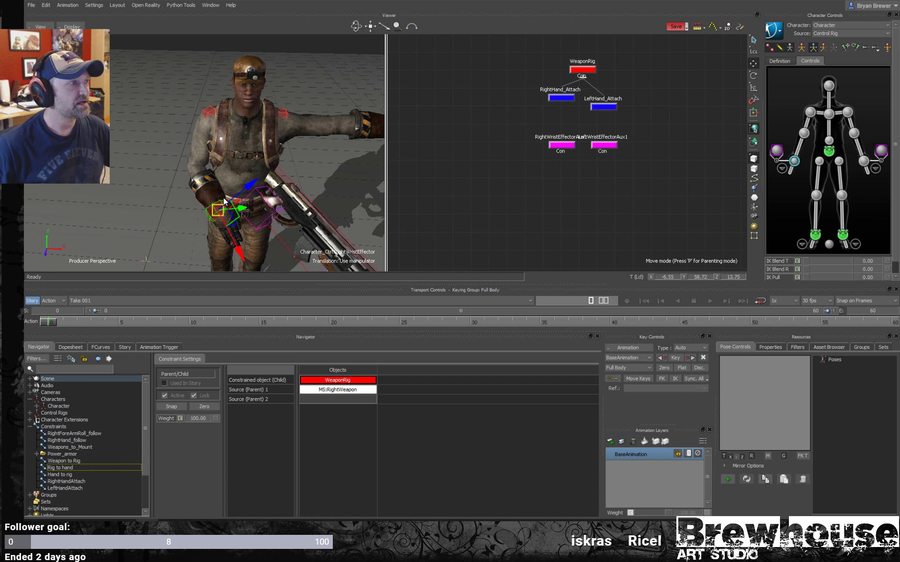
pyautogui.moveTo(238, 217); pyautogui.dragTo(213, 187)
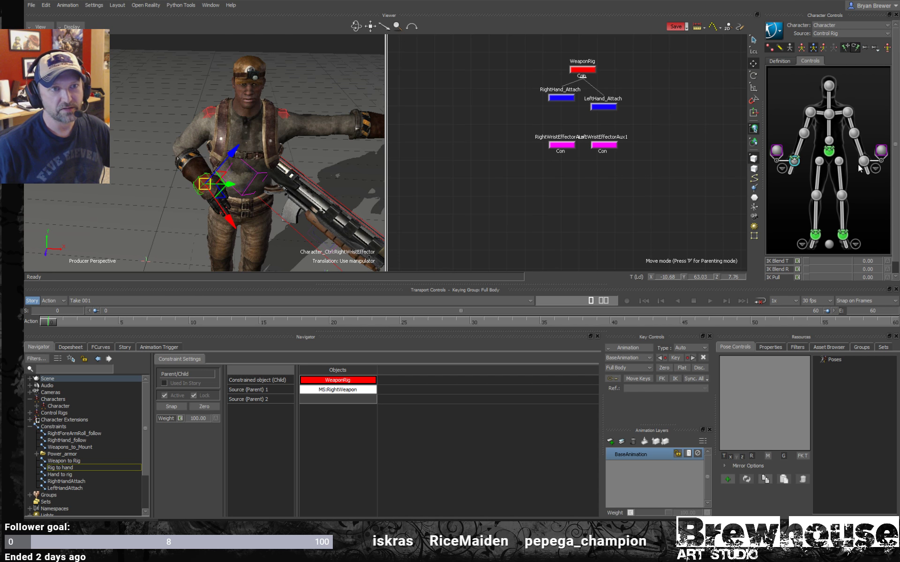
# - Check both wrist effectors and reposition the right wrist effector in front of the torso
pyautogui.click(865, 161)
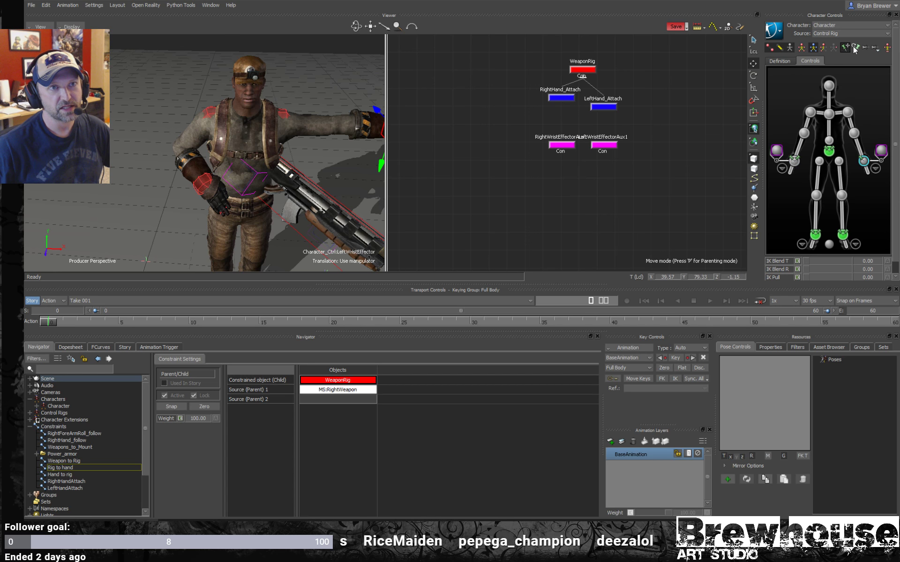
pyautogui.keyDown('ctrl'); pyautogui.moveTo(172, 129); pyautogui.dragTo(243, 106); pyautogui.keyUp('ctrl')
pyautogui.click(223, 158)
pyautogui.keyDown('ctrl'); pyautogui.keyDown('shift'); pyautogui.moveTo(223, 158); pyautogui.dragTo(251, 145); pyautogui.keyUp('shift'); pyautogui.keyUp('ctrl')
pyautogui.keyDown('shift'); pyautogui.moveTo(299, 105); pyautogui.dragTo(235, 142); pyautogui.keyUp('shift')
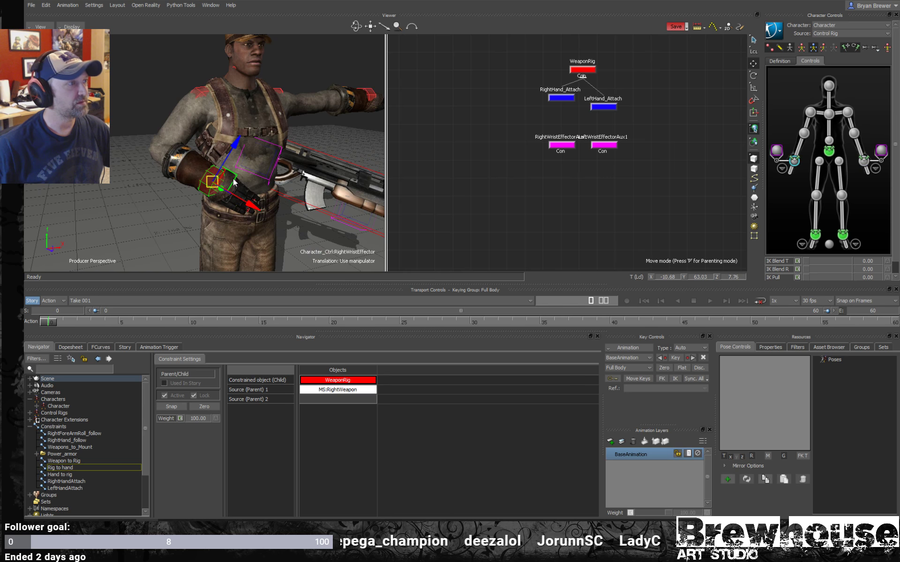
pyautogui.moveTo(232, 183); pyautogui.dragTo(155, 211)
# - Move the MS:RightWeapon bone to fit the weapon's grip into the right hand, and display models only
pyautogui.click(802, 49)
pyautogui.keyDown('ctrl'); pyautogui.keyDown('shift'); pyautogui.moveTo(207, 130); pyautogui.dragTo(248, 147); pyautogui.keyUp('shift'); pyautogui.keyUp('ctrl')
pyautogui.keyDown('shift'); pyautogui.moveTo(304, 180); pyautogui.dragTo(267, 201); pyautogui.keyUp('shift')
pyautogui.keyDown('ctrl'); pyautogui.keyDown('shift'); pyautogui.moveTo(334, 149); pyautogui.dragTo(211, 170); pyautogui.keyUp('shift'); pyautogui.keyUp('ctrl')
pyautogui.keyDown('ctrl'); pyautogui.moveTo(586, 168); pyautogui.dragTo(508, 156); pyautogui.keyUp('ctrl')
pyautogui.keyDown('shift'); pyautogui.moveTo(508, 157); pyautogui.dragTo(725, 165); pyautogui.keyUp('shift')
pyautogui.moveTo(538, 134); pyautogui.dragTo(503, 162)
pyautogui.moveTo(206, 138); pyautogui.dragTo(263, 209)
pyautogui.keyDown('ctrl'); pyautogui.keyDown('shift'); pyautogui.moveTo(263, 209); pyautogui.dragTo(232, 221); pyautogui.keyUp('shift'); pyautogui.keyUp('ctrl')
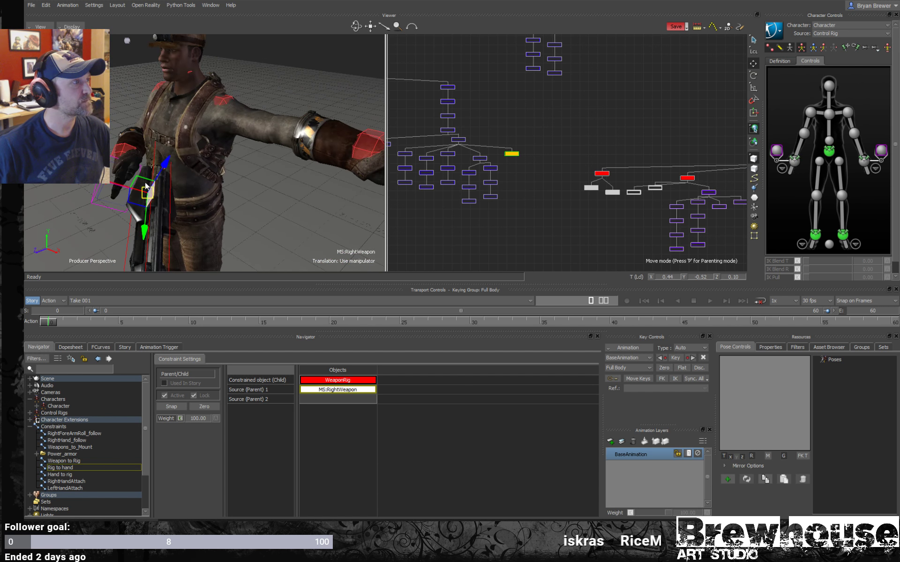
pyautogui.moveTo(137, 183); pyautogui.dragTo(184, 165)
pyautogui.hotkey('ctrl', 'a')
pyautogui.moveTo(294, 176)
pyautogui.keyDown('ctrl'); pyautogui.mouseDown()
pyautogui.moveTo(329, 196)
pyautogui.moveTo(167, 214)
pyautogui.moveTo(297, 182)
pyautogui.mouseUp(); pyautogui.keyUp('ctrl')
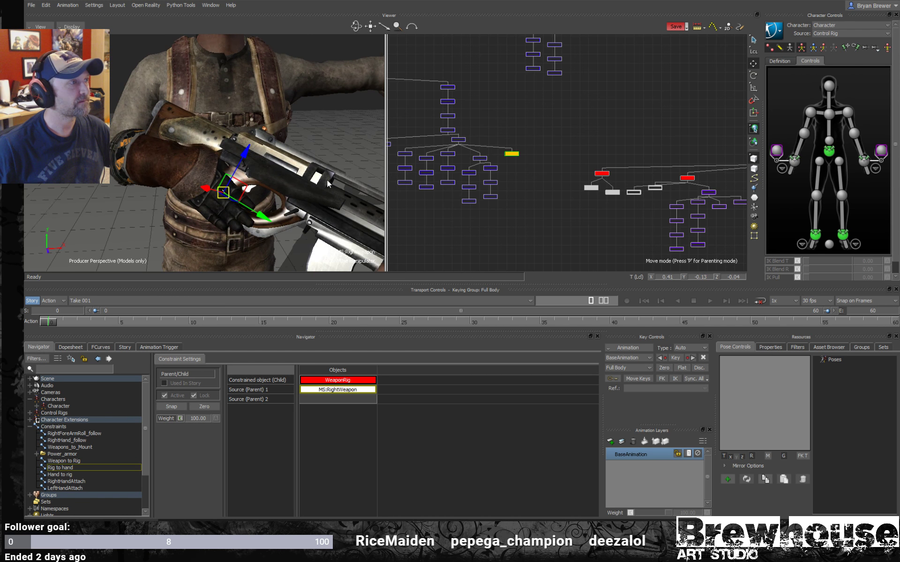
# - Adjust the right wrist effector's position and rotation to hold the weapon up against the chest
pyautogui.click(791, 162)
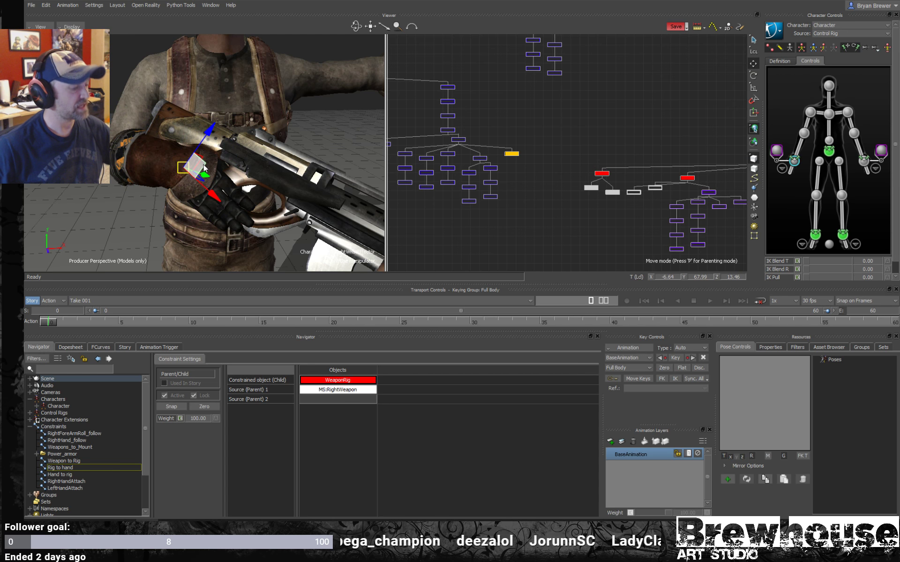
pyautogui.moveTo(207, 168); pyautogui.dragTo(384, 150)
pyautogui.scroll(-5, 275, 180)
pyautogui.press('r')
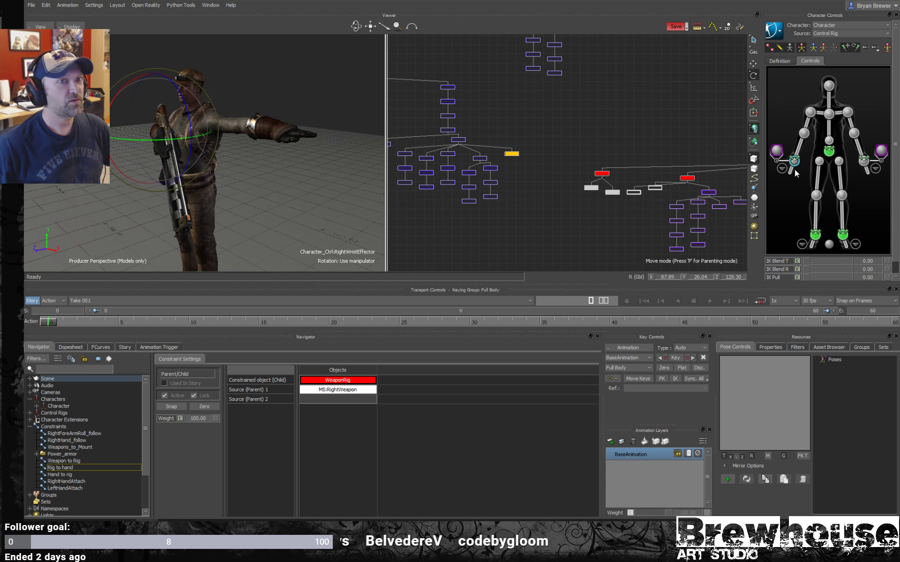
# - Move and rotate the left wrist effector to place the left hand under the front of the weapon
pyautogui.click(864, 161)
pyautogui.press('t')
pyautogui.moveTo(288, 131); pyautogui.dragTo(291, 221)
pyautogui.press('r')
pyautogui.press('t')
pyautogui.keyDown('shift'); pyautogui.moveTo(291, 221); pyautogui.dragTo(166, 147); pyautogui.keyUp('shift')
pyautogui.press('r')
pyautogui.press('t')
pyautogui.moveTo(167, 200); pyautogui.dragTo(191, 161)
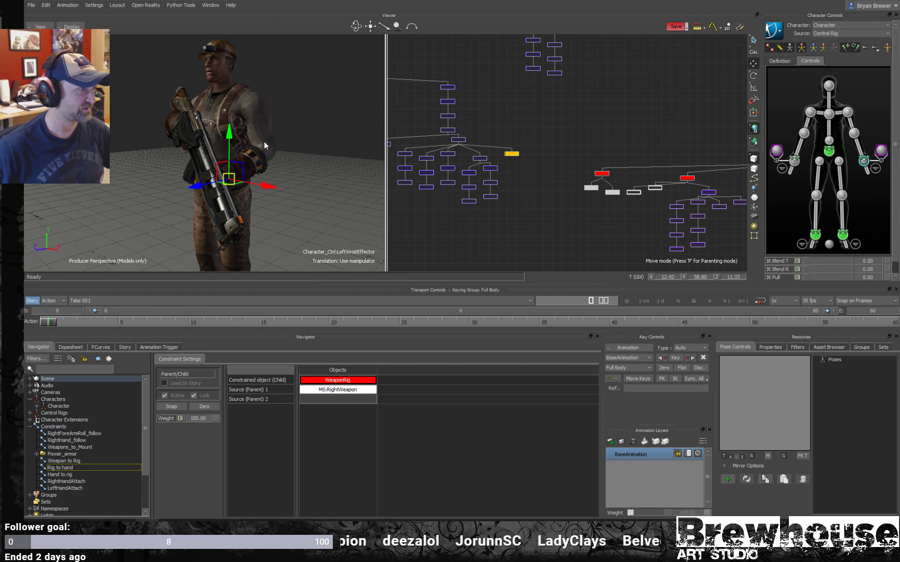
# - Restore the full viewer display, adjust the right wrist effector to refine the weapon hold, and key the full-body pose at frame 0
pyautogui.keyDown('ctrl'); pyautogui.keyDown('shift'); pyautogui.moveTo(263, 141); pyautogui.dragTo(314, 147); pyautogui.keyUp('shift'); pyautogui.keyUp('ctrl')
pyautogui.hotkey('ctrl', 'a')
pyautogui.hotkey('ctrl', 'a')
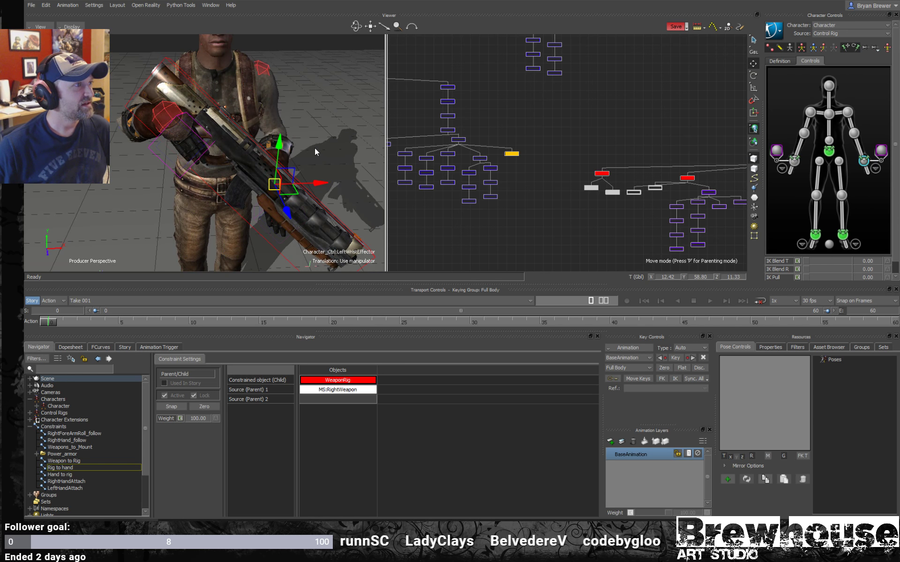
pyautogui.keyDown('ctrl'); pyautogui.moveTo(204, 104); pyautogui.dragTo(219, 75); pyautogui.keyUp('ctrl')
pyautogui.click(136, 78)
pyautogui.keyDown('ctrl'); pyautogui.moveTo(284, 124); pyautogui.dragTo(202, 117); pyautogui.keyUp('ctrl')
pyautogui.moveTo(202, 118)
pyautogui.keyDown('ctrl'); pyautogui.mouseDown()
pyautogui.moveTo(239, 116)
pyautogui.moveTo(201, 116)
pyautogui.mouseUp(); pyautogui.keyUp('ctrl')
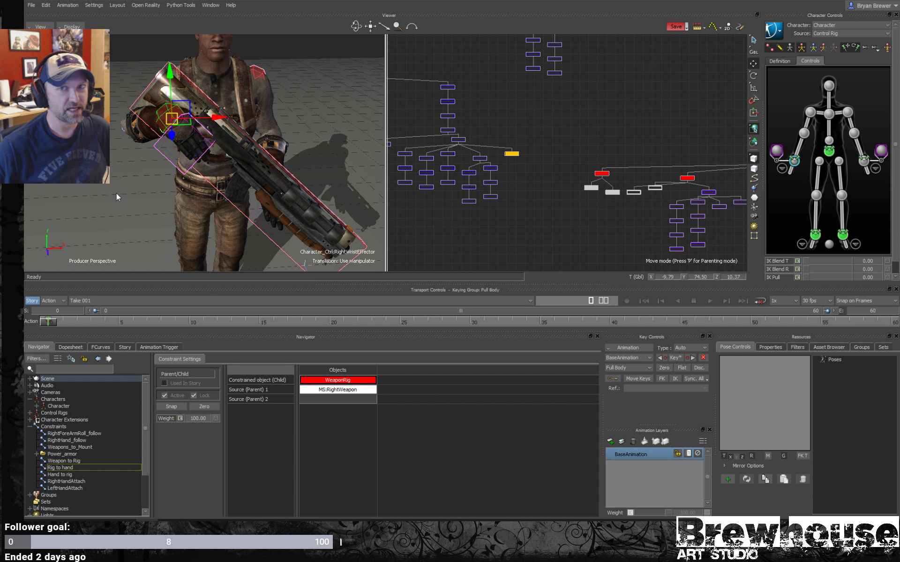
# - Reduce the marker size of both wrist auxiliary effectors, RightWristEffectorAux1 and LeftWristEffectorAux1, to 270
pyautogui.click(283, 259)
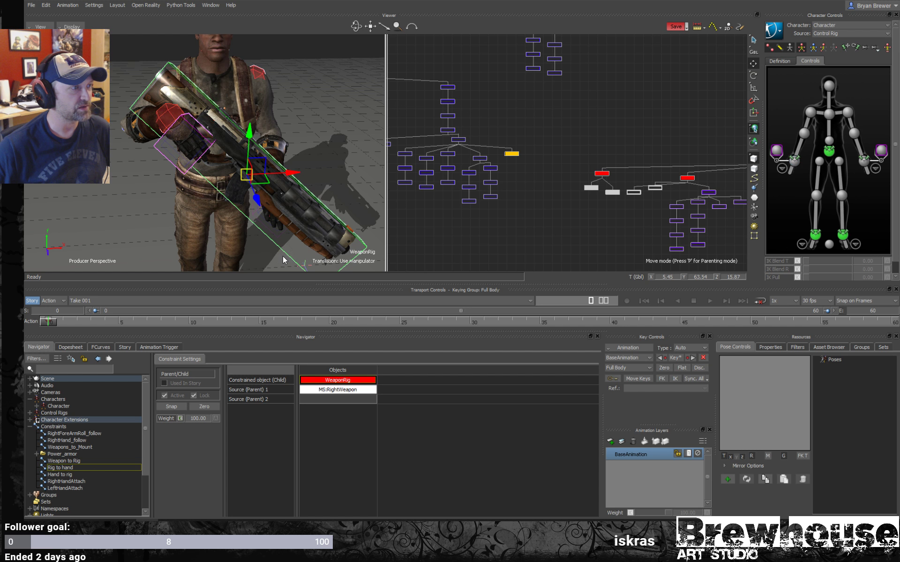
pyautogui.keyDown('ctrl'); pyautogui.keyDown('shift'); pyautogui.moveTo(276, 223); pyautogui.dragTo(329, 204); pyautogui.keyUp('shift'); pyautogui.keyUp('ctrl')
pyautogui.click(240, 149)
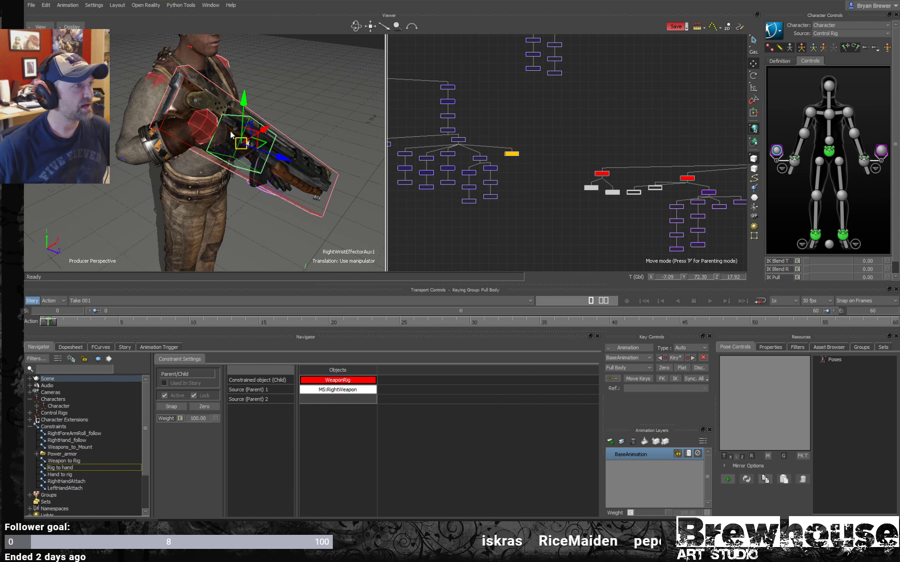
pyautogui.keyDown('ctrl'); pyautogui.keyDown('shift'); pyautogui.moveTo(256, 139); pyautogui.dragTo(202, 149); pyautogui.keyUp('shift'); pyautogui.keyUp('ctrl')
pyautogui.keyDown('ctrl'); pyautogui.keyDown('shift'); pyautogui.moveTo(283, 142); pyautogui.dragTo(291, 142); pyautogui.keyUp('shift'); pyautogui.keyUp('ctrl')
pyautogui.scroll(-6, 649, 210)
pyautogui.keyDown('shift'); pyautogui.moveTo(710, 190); pyautogui.dragTo(542, 109); pyautogui.keyUp('shift')
pyautogui.scroll(3, 533, 116)
pyautogui.keyDown('shift'); pyautogui.moveTo(471, 231); pyautogui.dragTo(494, 145); pyautogui.keyUp('shift')
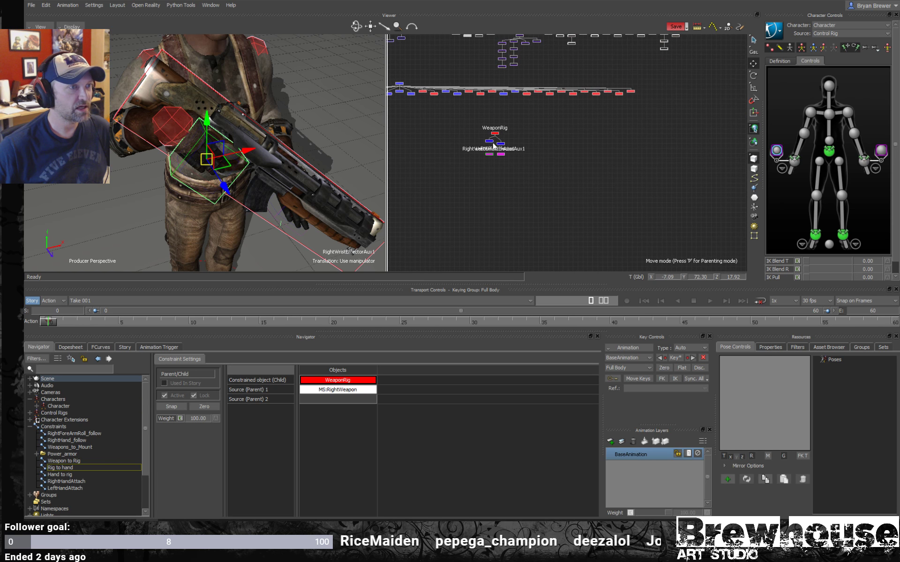
pyautogui.scroll(4, 493, 144)
pyautogui.moveTo(552, 167); pyautogui.dragTo(481, 140)
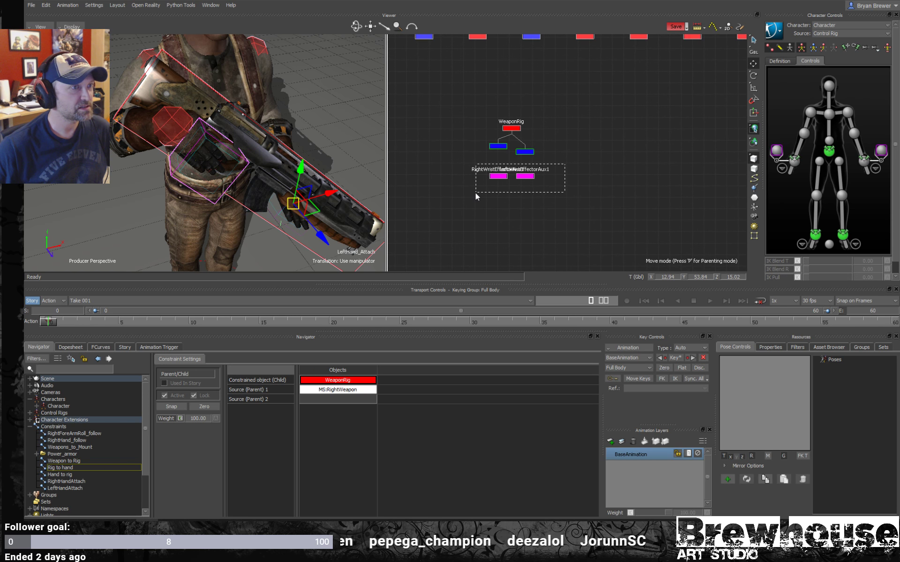
pyautogui.moveTo(473, 192); pyautogui.dragTo(548, 167)
pyautogui.click(831, 348)
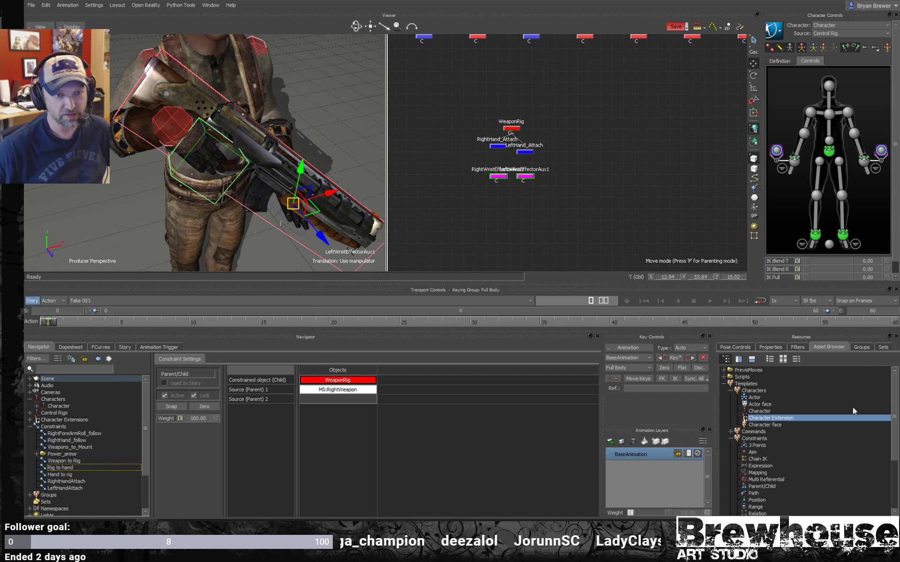
pyautogui.click(862, 347)
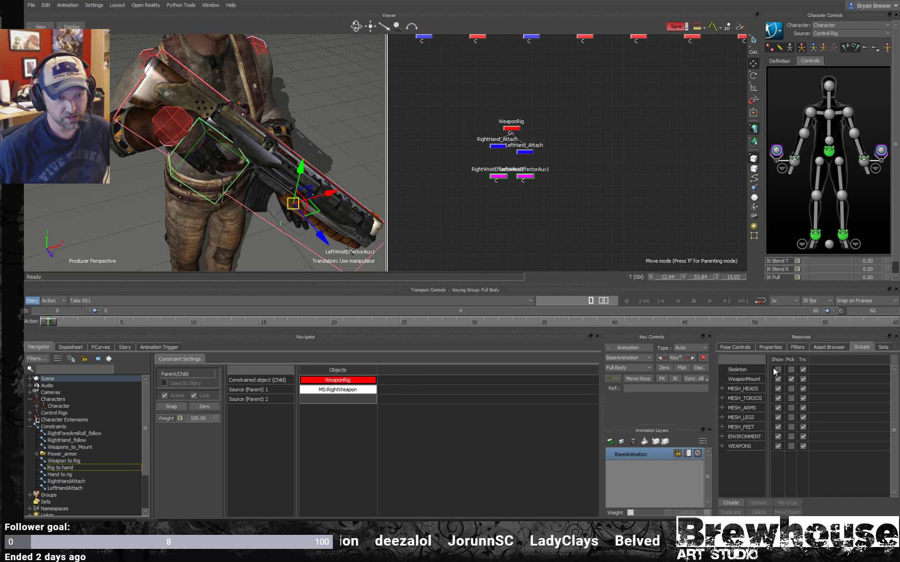
pyautogui.click(779, 348)
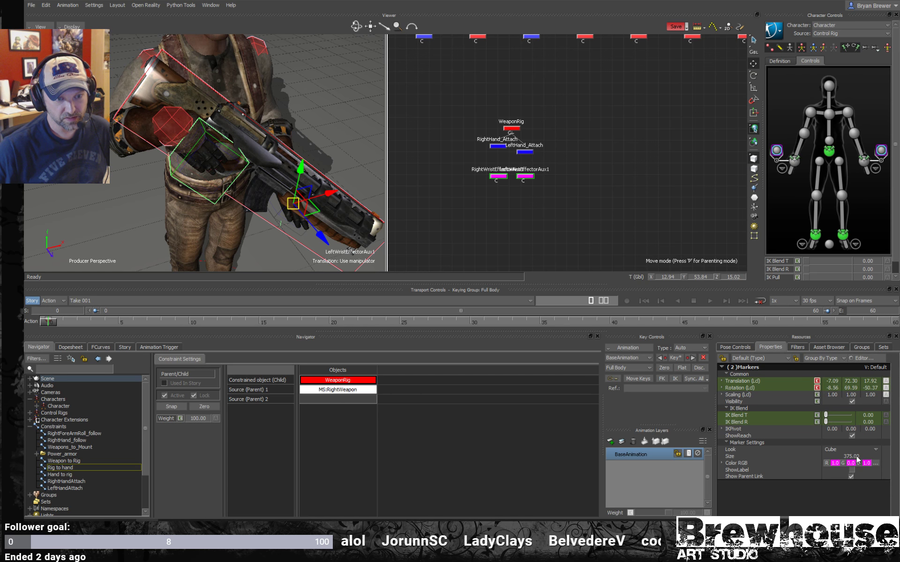
pyautogui.moveTo(856, 460)
pyautogui.mouseDown()
pyautogui.moveTo(812, 470)
pyautogui.moveTo(819, 460)
pyautogui.mouseUp()
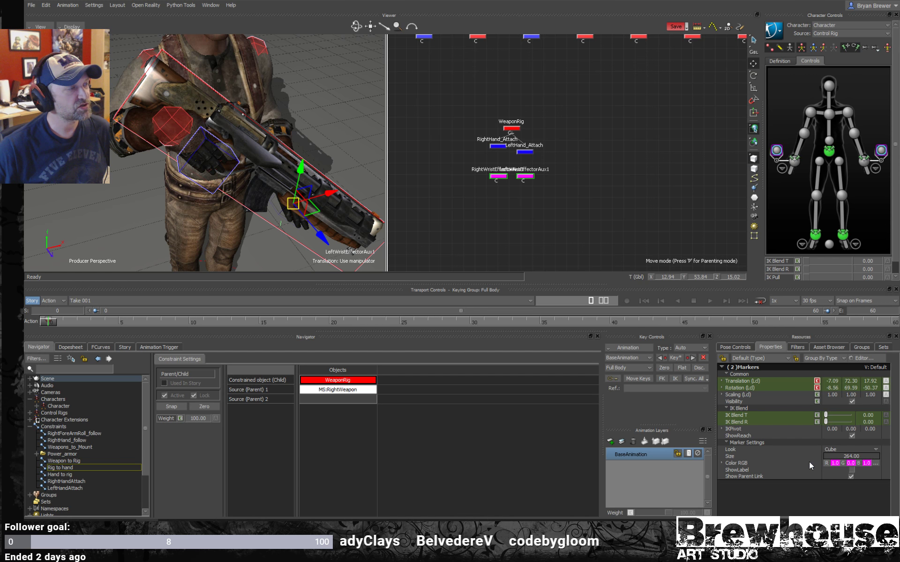
# - Align the RightHand_Attach marker to the right wrist effector in translation and rotation
pyautogui.click(229, 159)
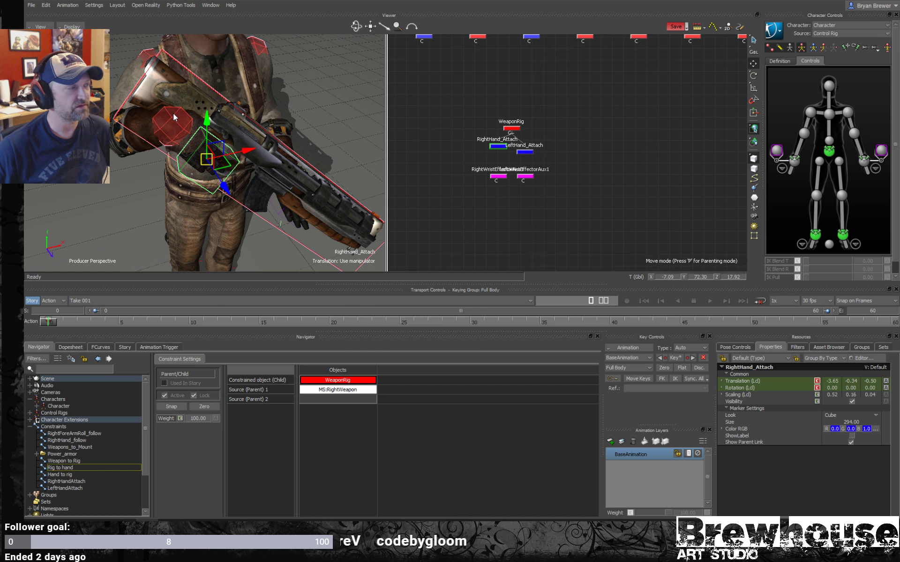
pyautogui.keyDown('alt'); pyautogui.moveTo(183, 117); pyautogui.dragTo(156, 119); pyautogui.keyUp('alt')
pyautogui.keyDown('alt'); pyautogui.moveTo(157, 119); pyautogui.dragTo(127, 108, button='right'); pyautogui.keyUp('alt')
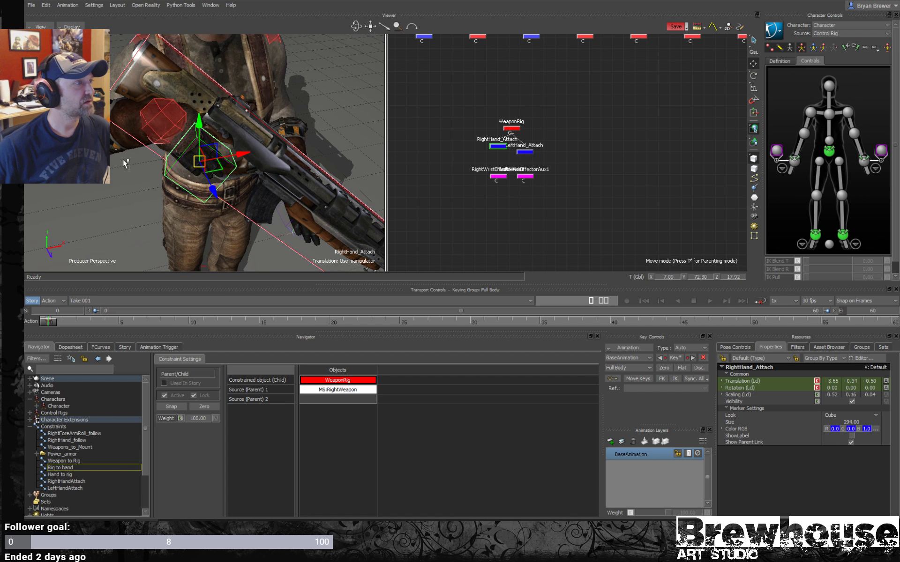
pyautogui.keyDown('shift'); pyautogui.click(165, 126); pyautogui.keyUp('shift')
pyautogui.rightClick(162, 93)
pyautogui.moveTo(179, 105)
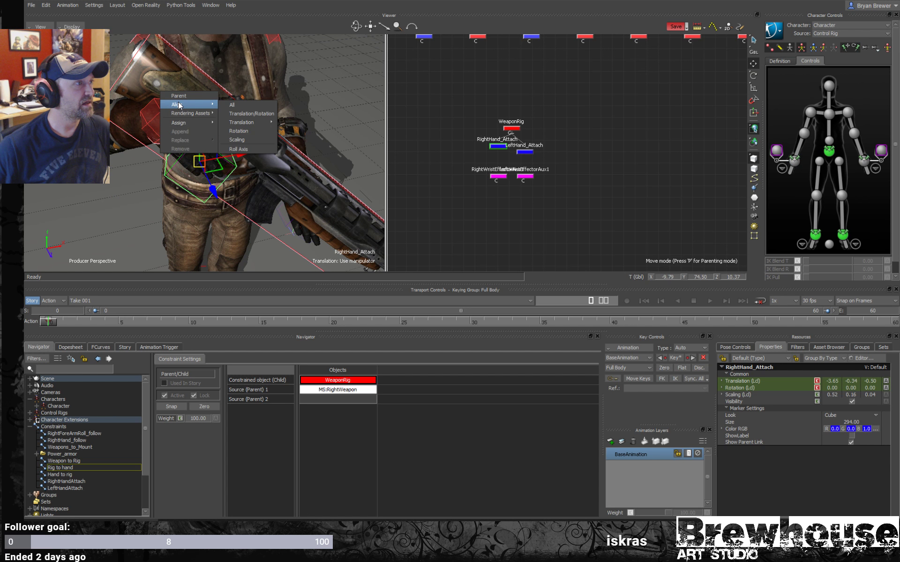
pyautogui.click(241, 113)
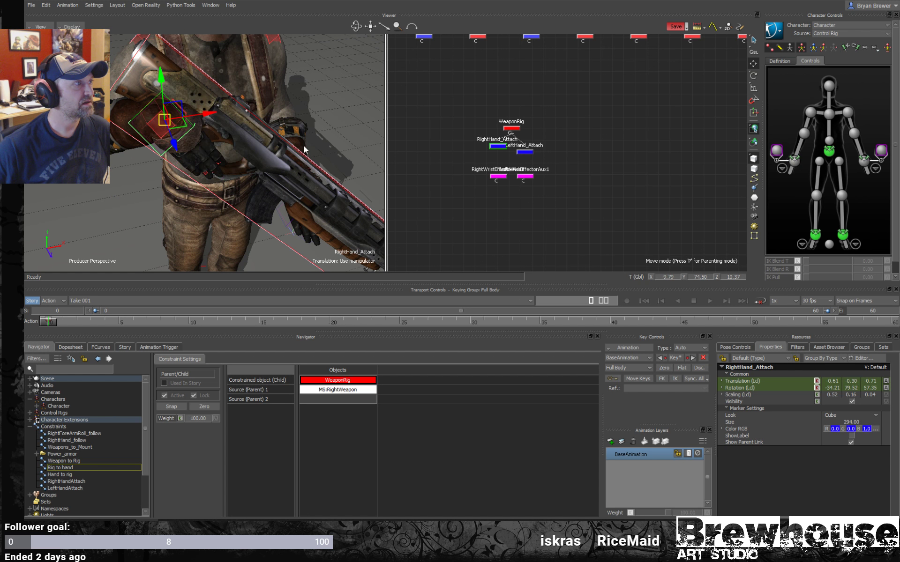
# - Align the LeftHand_Attach marker to the left wrist effector in translation and rotation
pyautogui.moveTo(306, 150)
pyautogui.keyDown('ctrl'); pyautogui.keyDown('shift'); pyautogui.mouseDown()
pyautogui.moveTo(253, 142)
pyautogui.moveTo(272, 154)
pyautogui.moveTo(246, 156)
pyautogui.mouseUp(); pyautogui.keyUp('shift'); pyautogui.keyUp('ctrl')
pyautogui.click(524, 152)
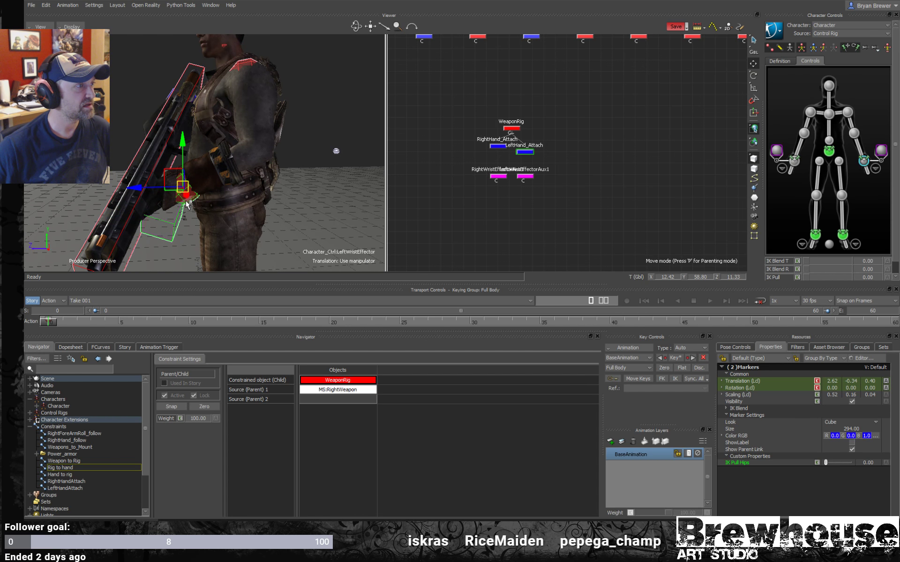
pyautogui.rightClick(184, 168)
pyautogui.moveTo(213, 180)
pyautogui.click(265, 189)
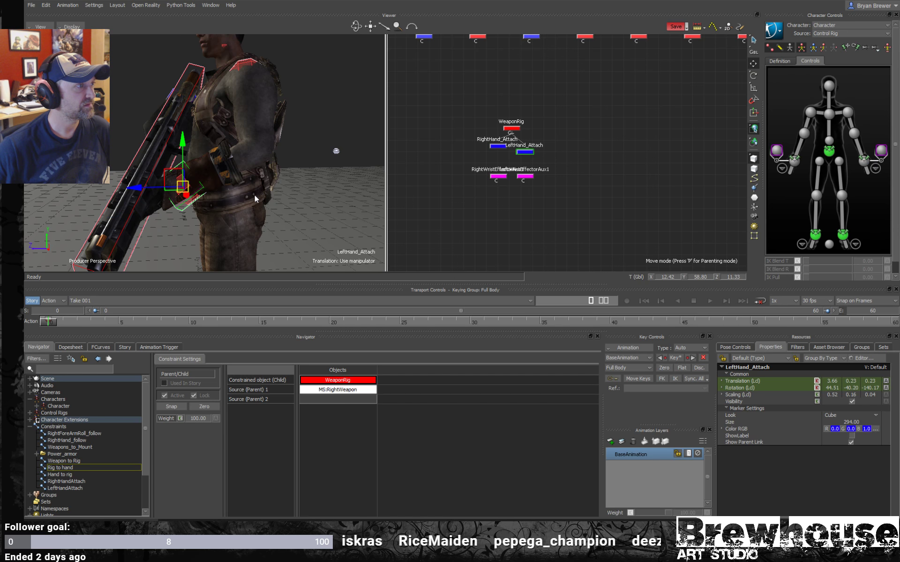
pyautogui.moveTo(265, 189)
pyautogui.keyDown('ctrl'); pyautogui.keyDown('shift'); pyautogui.mouseDown()
pyautogui.moveTo(275, 181)
pyautogui.moveTo(260, 192)
pyautogui.moveTo(292, 192)
pyautogui.moveTo(268, 186)
pyautogui.mouseUp(); pyautogui.keyUp('shift'); pyautogui.keyUp('ctrl')
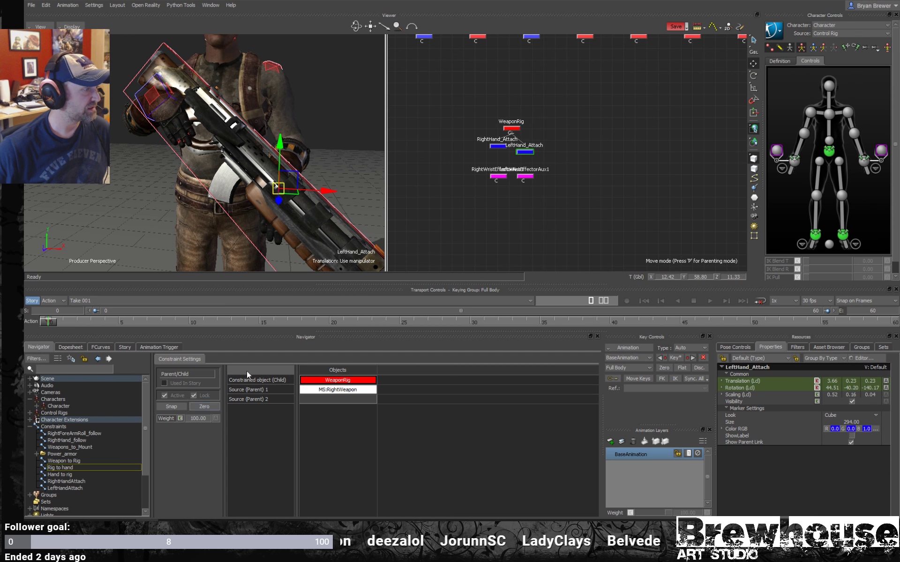
# - Deactivate the Rig to hand constraint and activate the Hand to rig constraint
pyautogui.click(247, 241)
pyautogui.press('e')
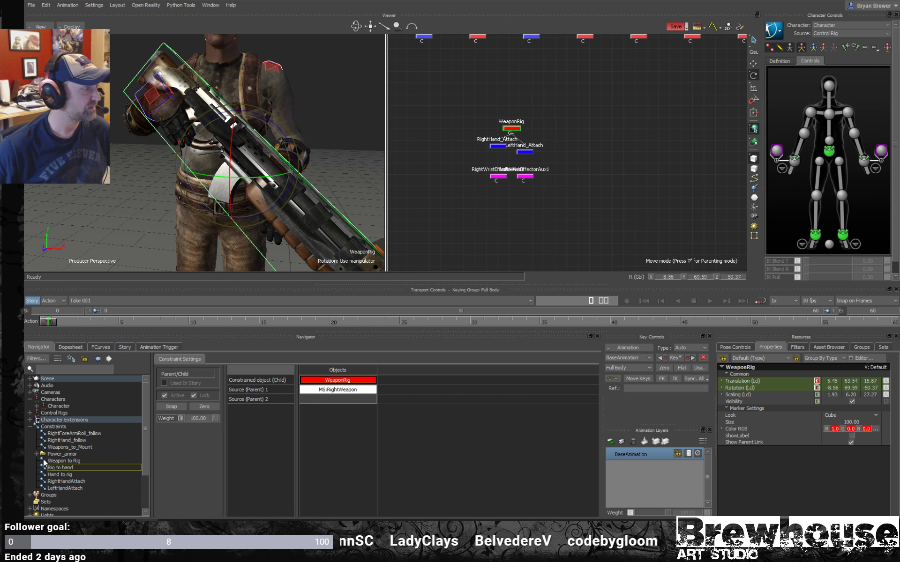
pyautogui.click(55, 468)
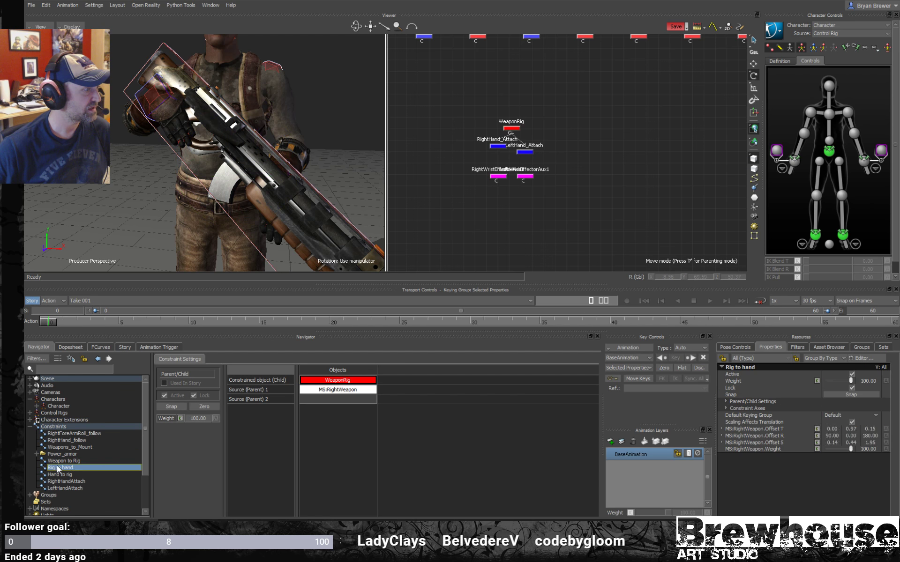
pyautogui.click(165, 396)
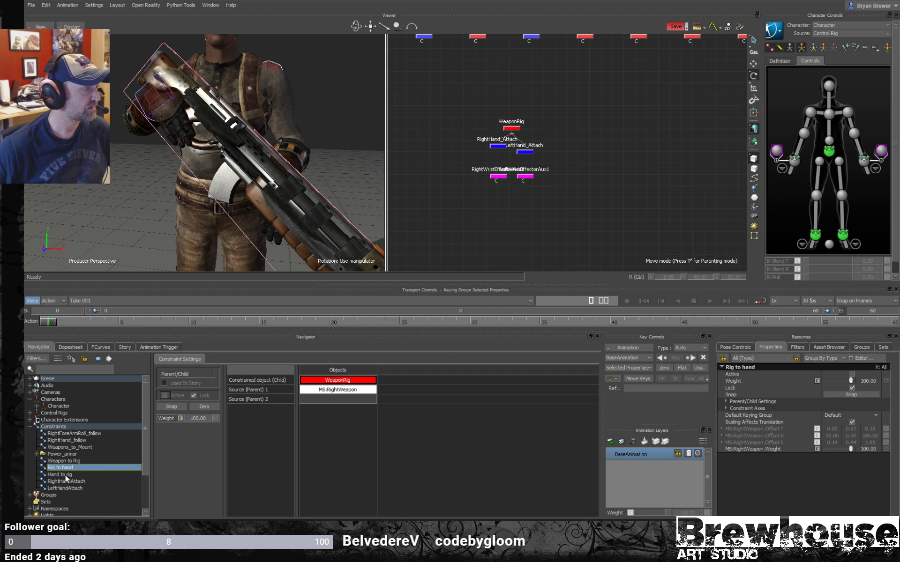
pyautogui.click(66, 474)
pyautogui.click(164, 396)
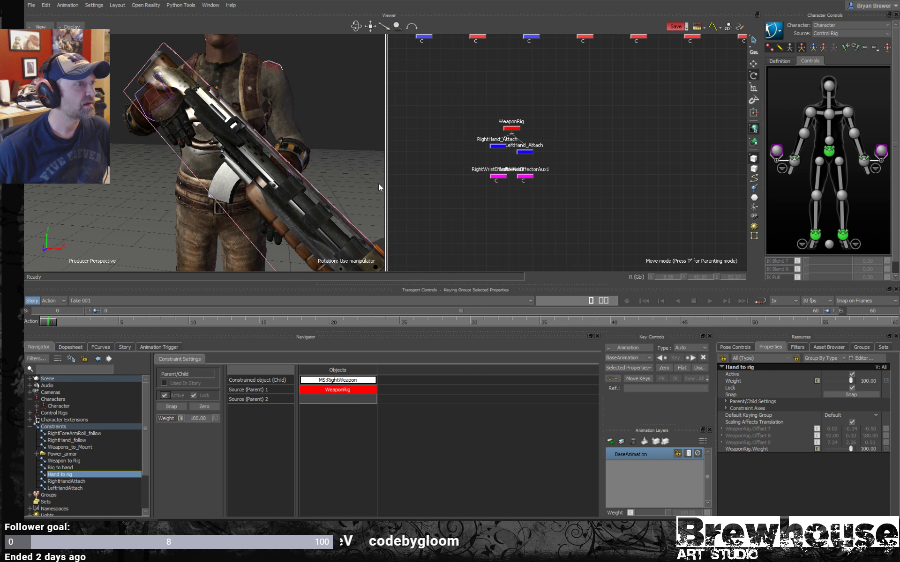
# - Try rotating the WeaponRig with the Hand to rig constraint active, and undo the rotation
pyautogui.click(272, 269)
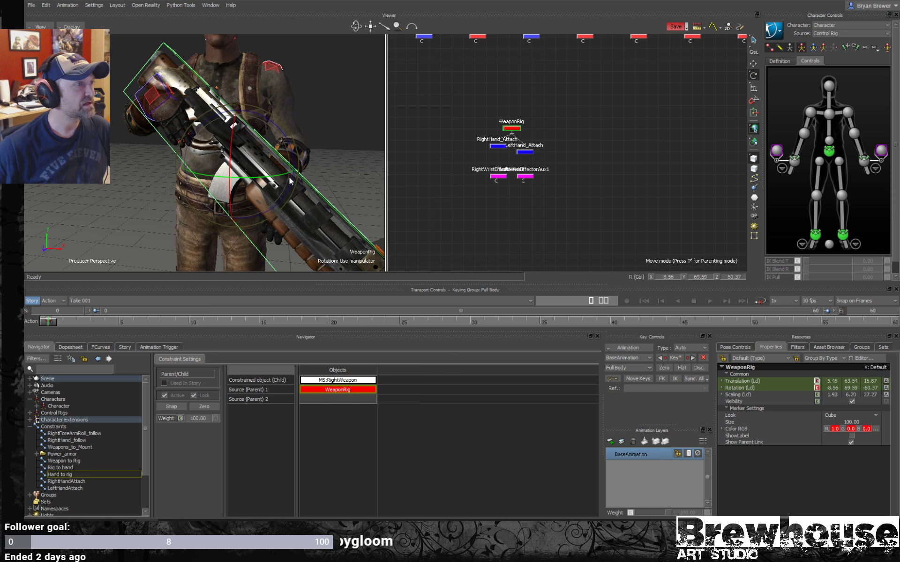
pyautogui.moveTo(290, 181); pyautogui.dragTo(263, 164)
pyautogui.hotkey('ctrl', 'z')
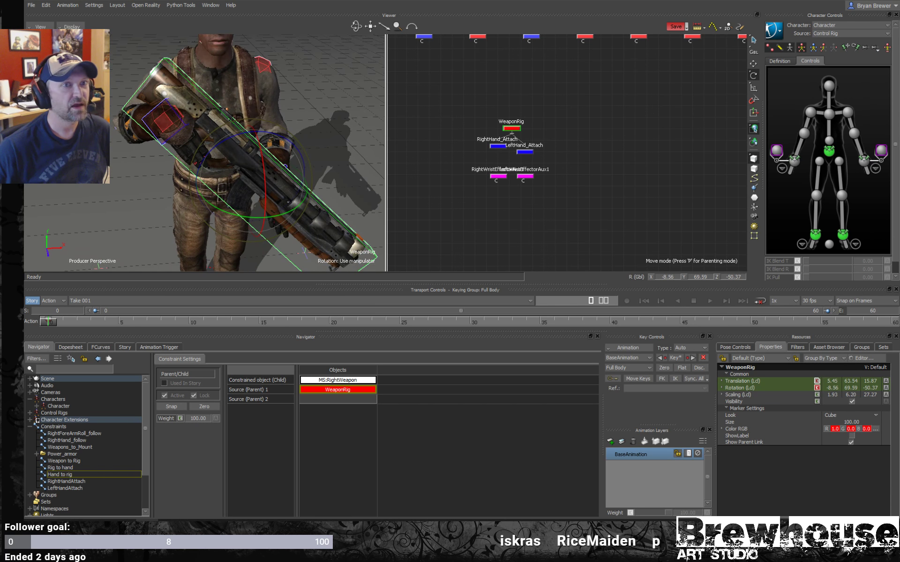
# - Set IK Blend T and IK Blend R to 100 on both wrist auxiliary effectors
pyautogui.click(777, 152)
pyautogui.keyDown('shift'); pyautogui.click(880, 153); pyautogui.keyUp('shift')
pyautogui.click(818, 260)
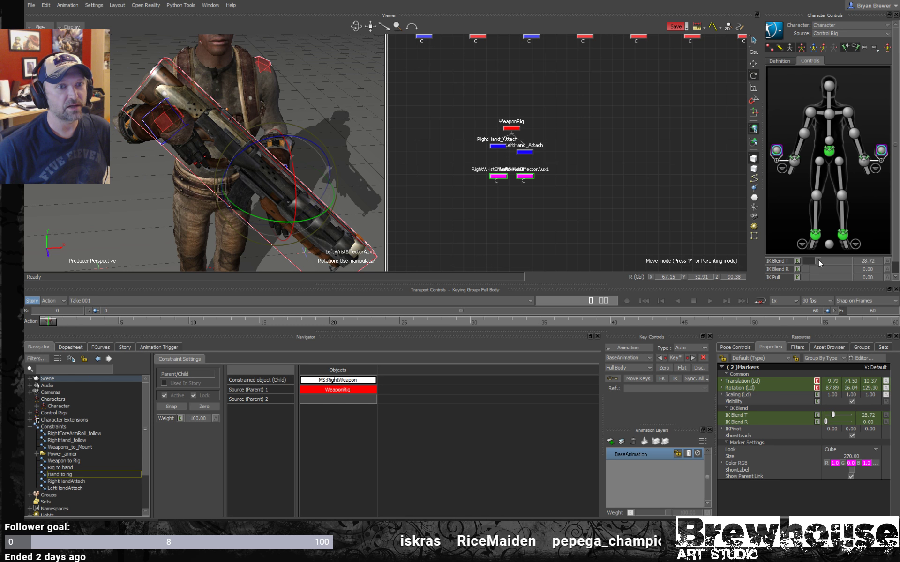
pyautogui.moveTo(820, 269); pyautogui.dragTo(875, 275)
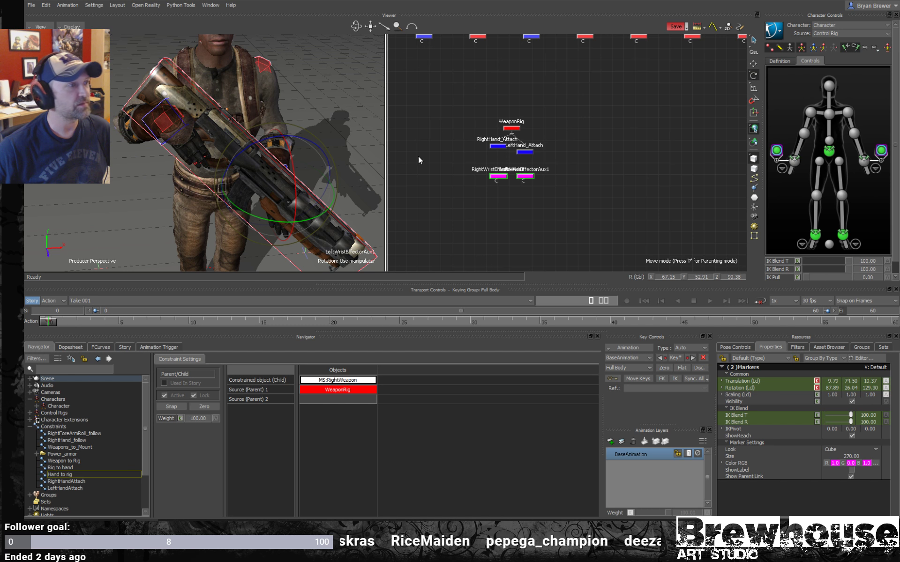
pyautogui.click(449, 222)
# - Rotate and move the WeaponRig to reposition the weapon in front of the character's torso with both hands following
pyautogui.click(509, 128)
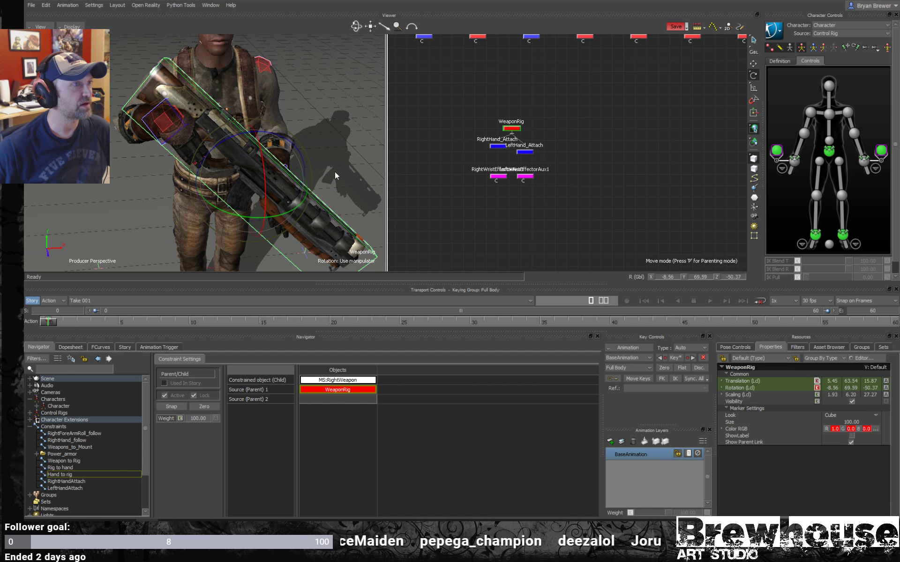
pyautogui.keyDown('ctrl'); pyautogui.keyDown('shift'); pyautogui.moveTo(312, 170); pyautogui.dragTo(269, 168); pyautogui.keyUp('shift'); pyautogui.keyUp('ctrl')
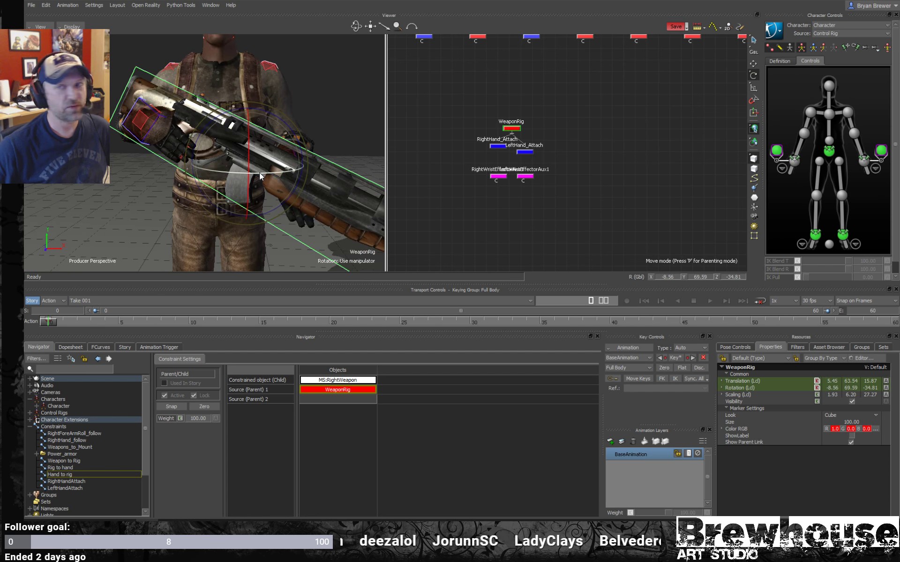
pyautogui.press('t')
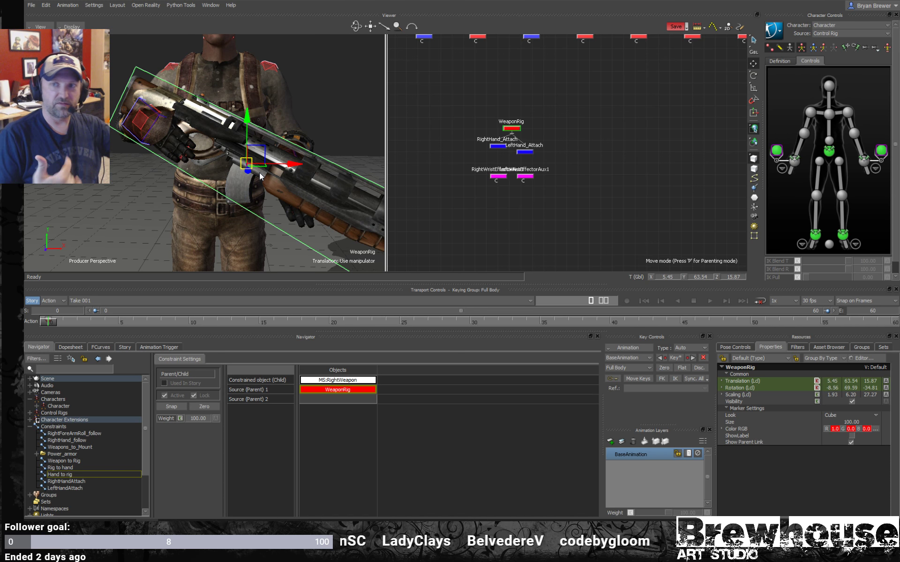
pyautogui.keyDown('ctrl'); pyautogui.keyDown('shift'); pyautogui.moveTo(230, 172); pyautogui.dragTo(232, 122); pyautogui.keyUp('shift'); pyautogui.keyUp('ctrl')
pyautogui.press('r')
pyautogui.moveTo(231, 123); pyautogui.dragTo(271, 170)
pyautogui.click(147, 145)
pyautogui.moveTo(148, 142)
pyautogui.keyDown('ctrl'); pyautogui.mouseDown()
pyautogui.moveTo(221, 141)
pyautogui.moveTo(255, 176)
pyautogui.mouseUp(); pyautogui.keyUp('ctrl')
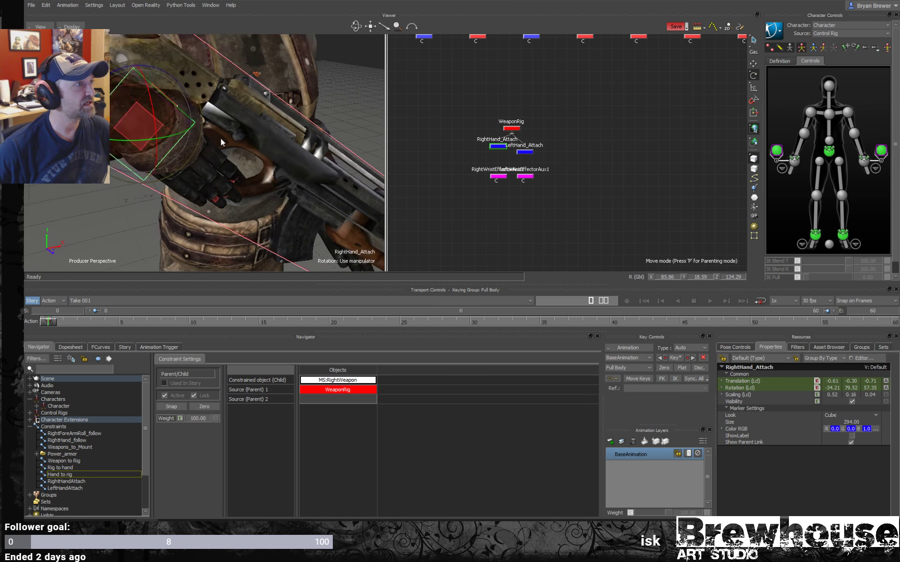
pyautogui.keyDown('ctrl'); pyautogui.keyDown('shift'); pyautogui.moveTo(192, 148); pyautogui.dragTo(280, 150); pyautogui.keyUp('shift'); pyautogui.keyUp('ctrl')
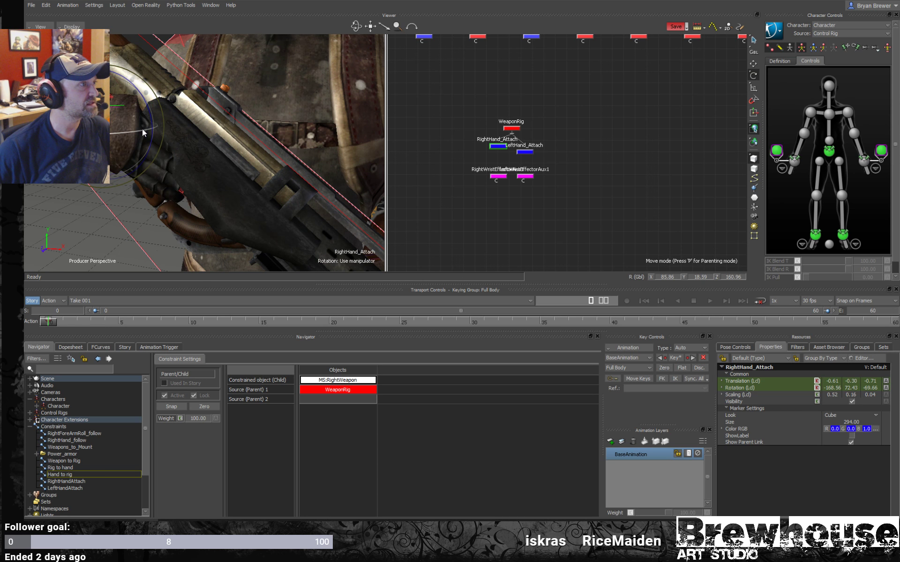
# - Adjust the right and left shoulder effectors to suit the two-handed weapon hold, and display models only
pyautogui.press('t')
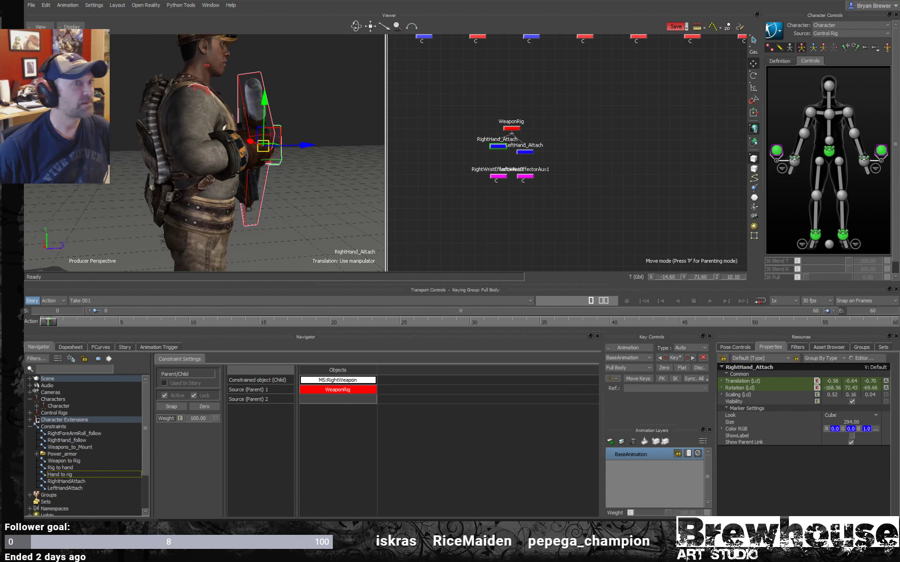
pyautogui.click(810, 111)
pyautogui.press('r')
pyautogui.moveTo(151, 175)
pyautogui.keyDown('ctrl'); pyautogui.mouseDown()
pyautogui.moveTo(139, 185)
pyautogui.moveTo(178, 179)
pyautogui.moveTo(229, 188)
pyautogui.moveTo(248, 169)
pyautogui.moveTo(216, 159)
pyautogui.moveTo(283, 119)
pyautogui.moveTo(219, 131)
pyautogui.moveTo(243, 141)
pyautogui.moveTo(182, 167)
pyautogui.moveTo(120, 133)
pyautogui.moveTo(240, 150)
pyautogui.moveTo(290, 139)
pyautogui.moveTo(291, 156)
pyautogui.moveTo(274, 156)
pyautogui.moveTo(281, 155)
pyautogui.mouseUp(); pyautogui.keyUp('ctrl')
pyautogui.click(113, 159)
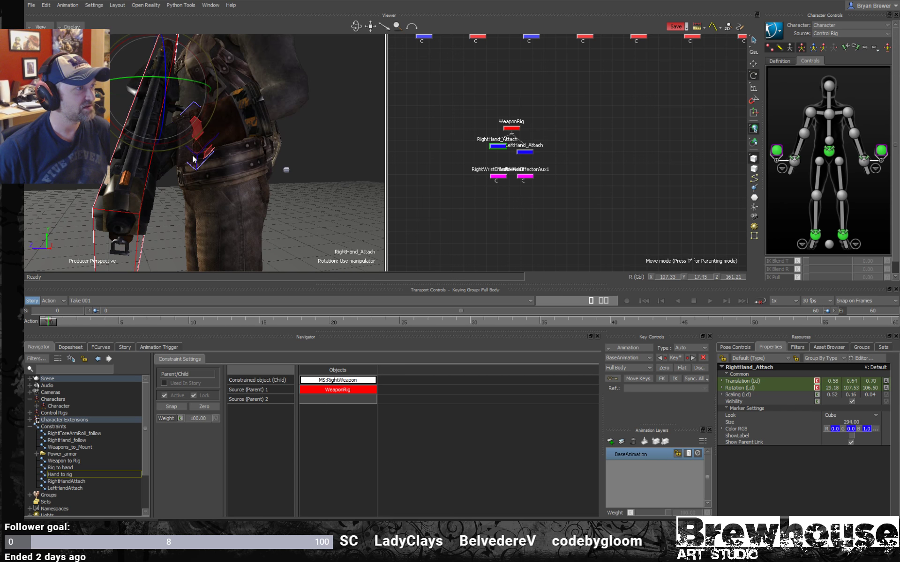
pyautogui.click(193, 159)
pyautogui.click(847, 114)
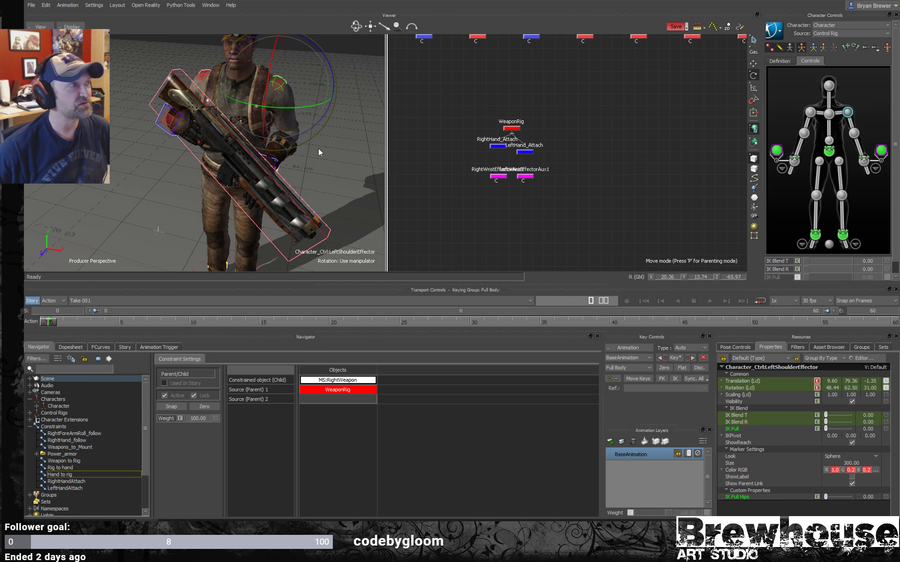
pyautogui.moveTo(267, 84); pyautogui.dragTo(238, 87)
pyautogui.press('t')
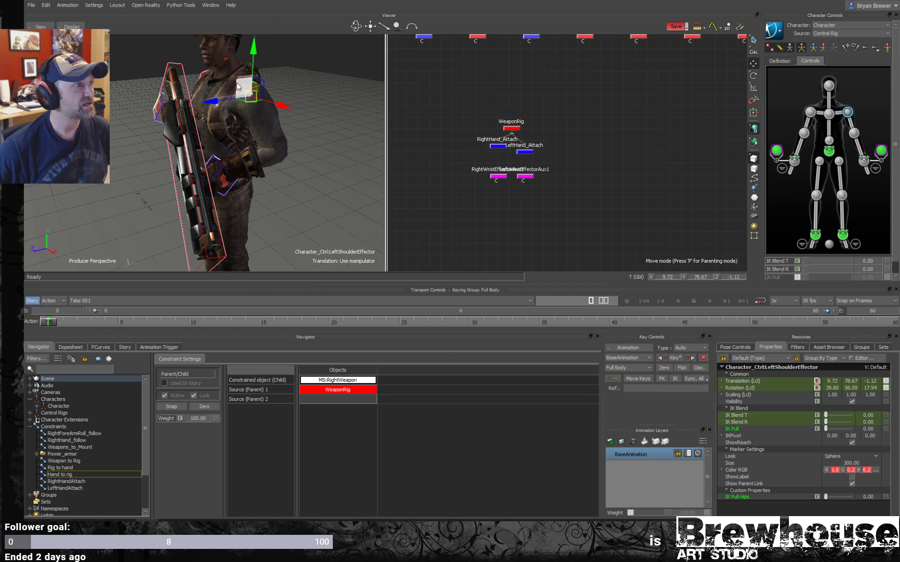
pyautogui.keyDown('ctrl'); pyautogui.keyDown('shift'); pyautogui.moveTo(169, 170); pyautogui.dragTo(288, 163); pyautogui.keyUp('shift'); pyautogui.keyUp('ctrl')
pyautogui.hotkey('ctrl', 'a')
pyautogui.hotkey('ctrl', 'a')
# - Try another rotation of the WeaponRig in the models-only view, and undo it
pyautogui.click(290, 163)
pyautogui.moveTo(556, 108); pyautogui.dragTo(499, 131)
pyautogui.press('r')
pyautogui.moveTo(187, 155); pyautogui.dragTo(264, 168)
pyautogui.hotkey('ctrl', 'z')
pyautogui.hotkey('ctrl', 'z')
# - Try shifting the hips effector along Z and undo it, and lower the hips to about 44.6 in Y
pyautogui.click(829, 150)
pyautogui.press('w')
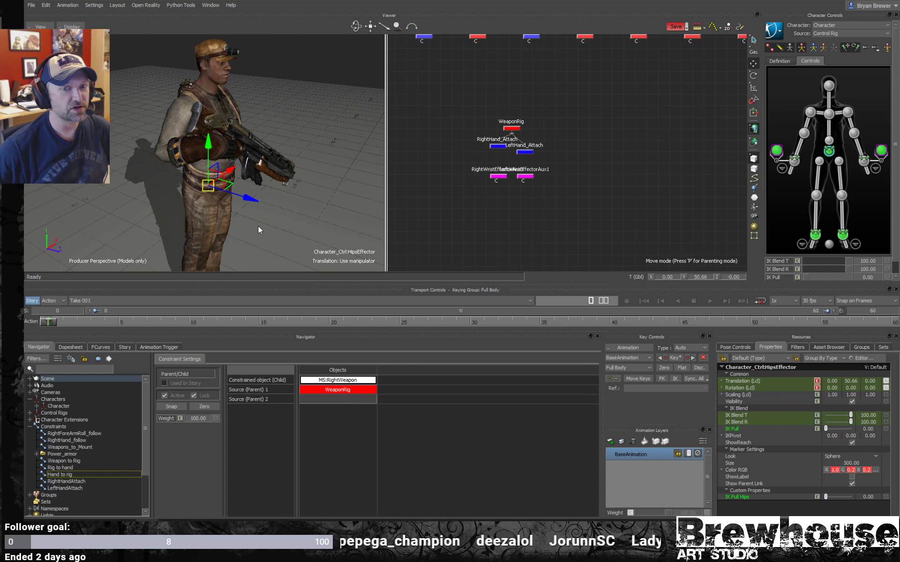
pyautogui.moveTo(246, 201); pyautogui.dragTo(236, 204)
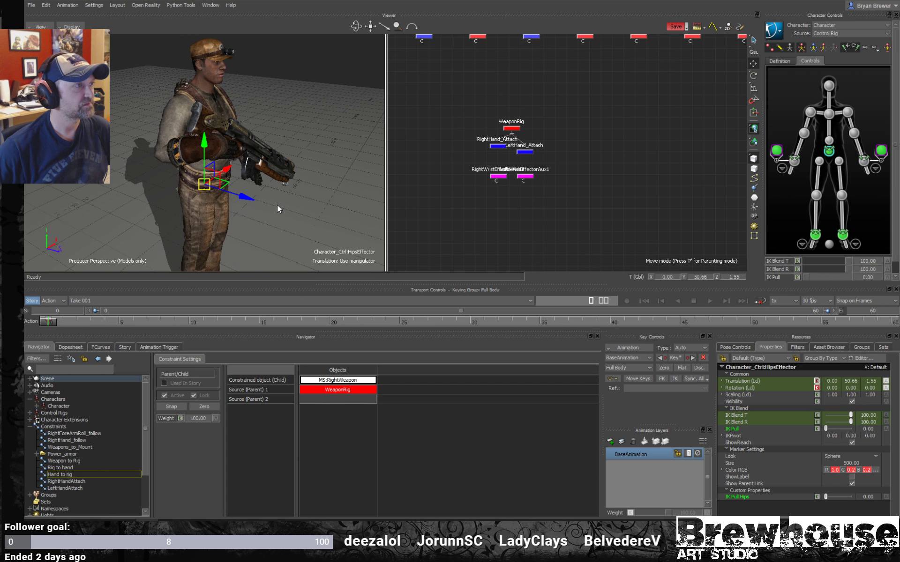
pyautogui.hotkey('ctrl', 'z')
pyautogui.keyDown('alt'); pyautogui.moveTo(300, 205); pyautogui.dragTo(277, 190); pyautogui.keyUp('alt')
pyautogui.moveTo(214, 144); pyautogui.dragTo(215, 155)
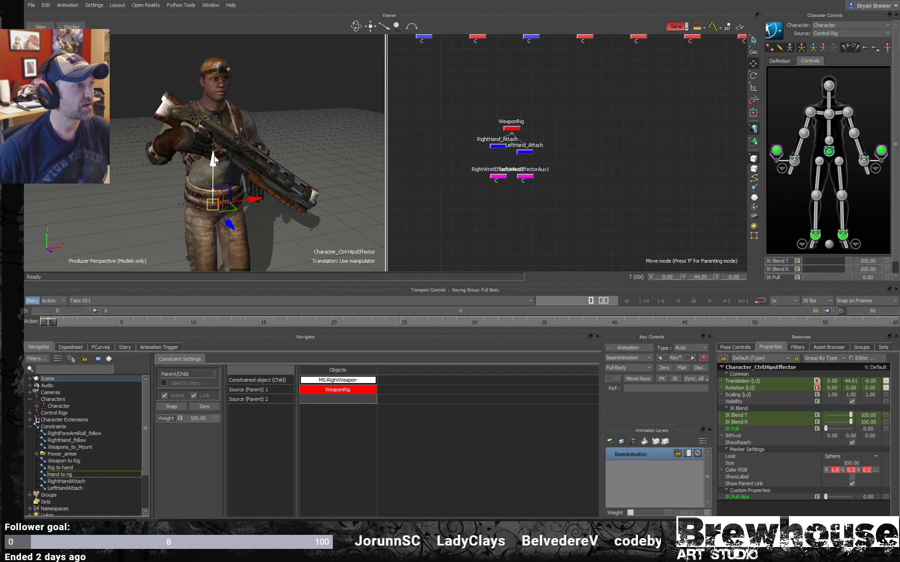
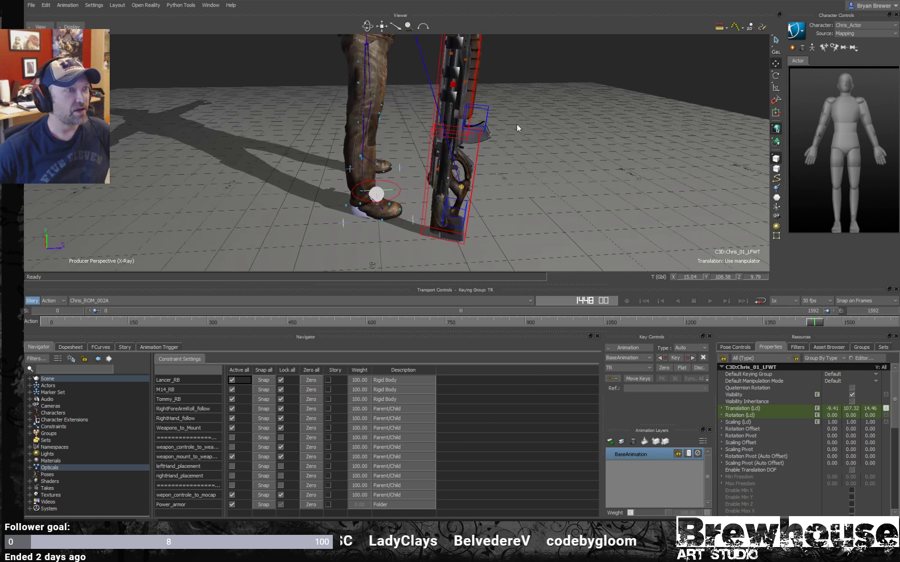
# - Examine the weapon models and their optical markers beside the character from several angles
pyautogui.keyDown('alt'); pyautogui.moveTo(516, 124); pyautogui.dragTo(541, 147, button='right'); pyautogui.keyUp('alt')
pyautogui.keyDown('alt'); pyautogui.moveTo(541, 147); pyautogui.dragTo(547, 138); pyautogui.keyUp('alt')
pyautogui.keyDown('alt'); pyautogui.moveTo(547, 138); pyautogui.dragTo(566, 143, button='right'); pyautogui.keyUp('alt')
pyautogui.keyDown('alt'); pyautogui.moveTo(566, 142); pyautogui.dragTo(514, 139); pyautogui.keyUp('alt')
pyautogui.click(536, 126)
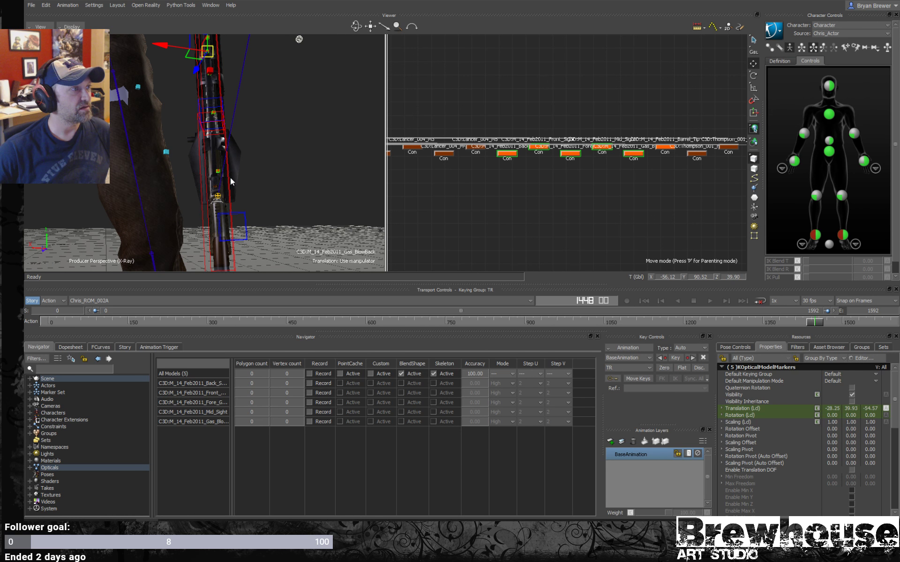
pyautogui.keyDown('alt'); pyautogui.moveTo(230, 177); pyautogui.dragTo(261, 177); pyautogui.keyUp('alt')
pyautogui.moveTo(255, 94)
pyautogui.keyDown('alt'); pyautogui.mouseDown()
pyautogui.moveTo(280, 139)
pyautogui.moveTo(261, 143)
pyautogui.moveTo(265, 120)
pyautogui.moveTo(158, 120)
pyautogui.moveTo(252, 108)
pyautogui.mouseUp(); pyautogui.keyUp('alt')
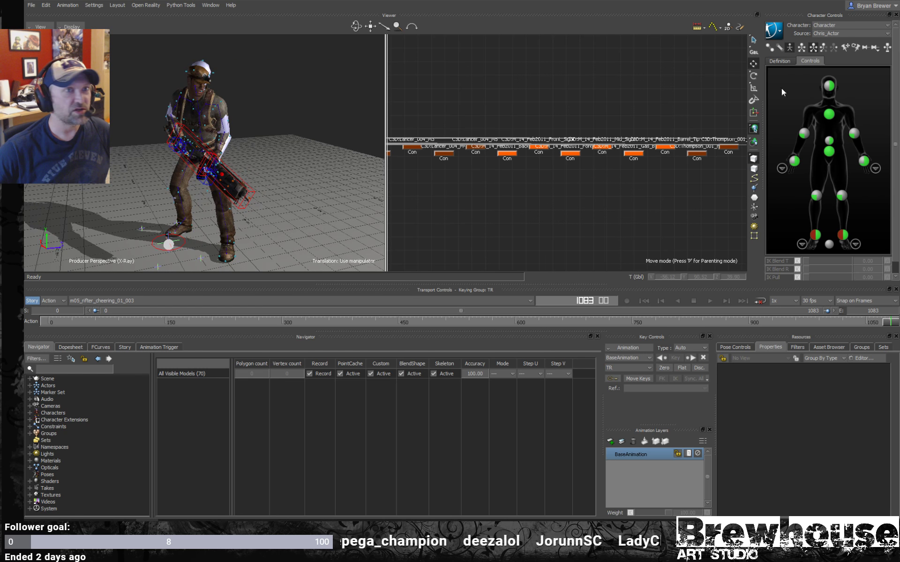
# - Hide the actor body of the character's source so that display option is off
pyautogui.click(774, 30)
pyautogui.moveTo(788, 80)
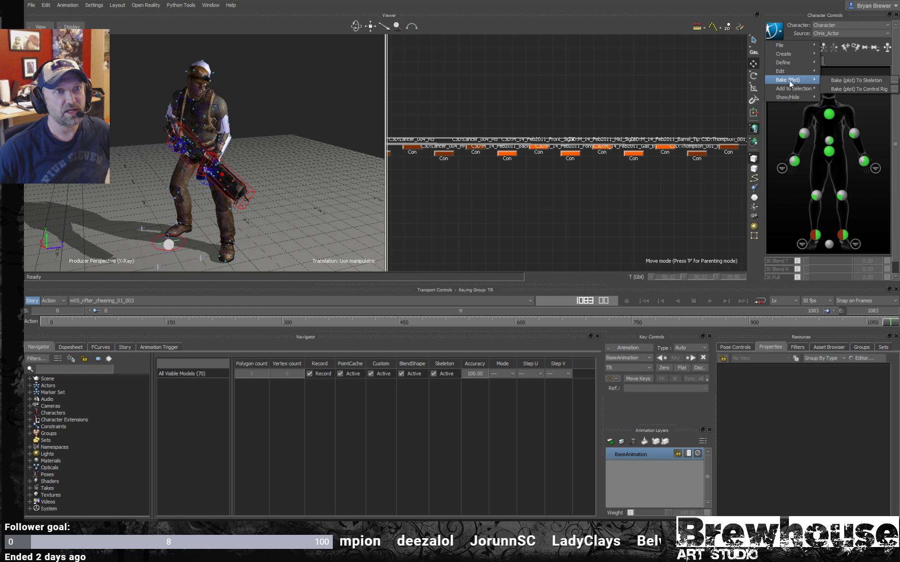
pyautogui.moveTo(787, 97)
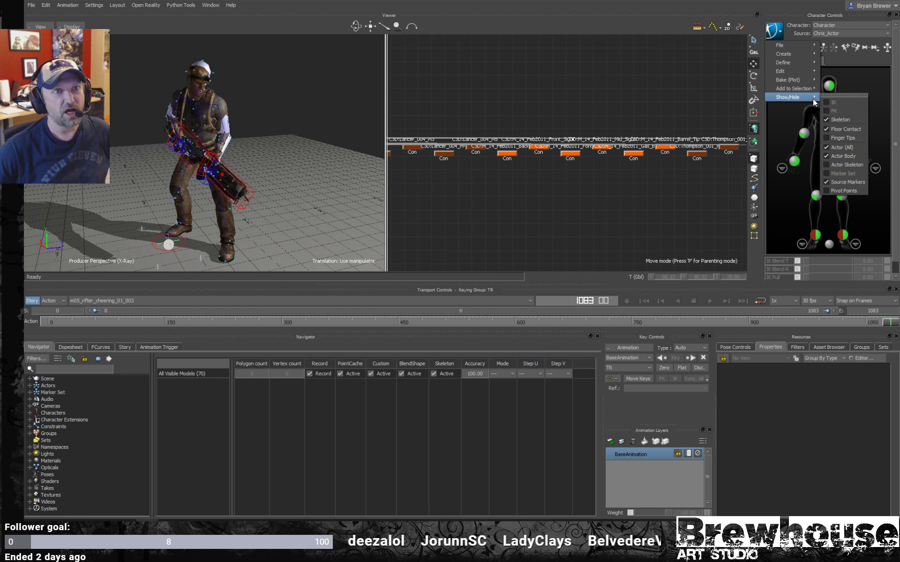
pyautogui.click(842, 156)
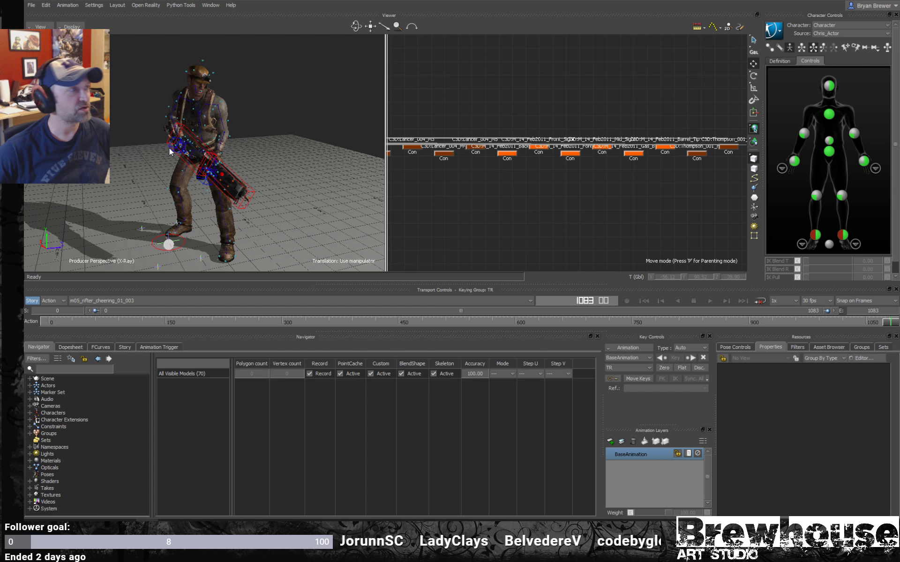
# - Play back the m05_rifter_cheering_01_003 take with normal instead of X-Ray display in a taller viewer, checking the weapon hold
pyautogui.scroll(2, 228, 151)
pyautogui.keyDown('ctrl'); pyautogui.keyDown('shift'); pyautogui.moveTo(228, 151); pyautogui.dragTo(246, 147); pyautogui.keyUp('shift'); pyautogui.keyUp('ctrl')
pyautogui.hotkey('ctrl', 'a')
pyautogui.hotkey('ctrl', 'a')
pyautogui.press('space')
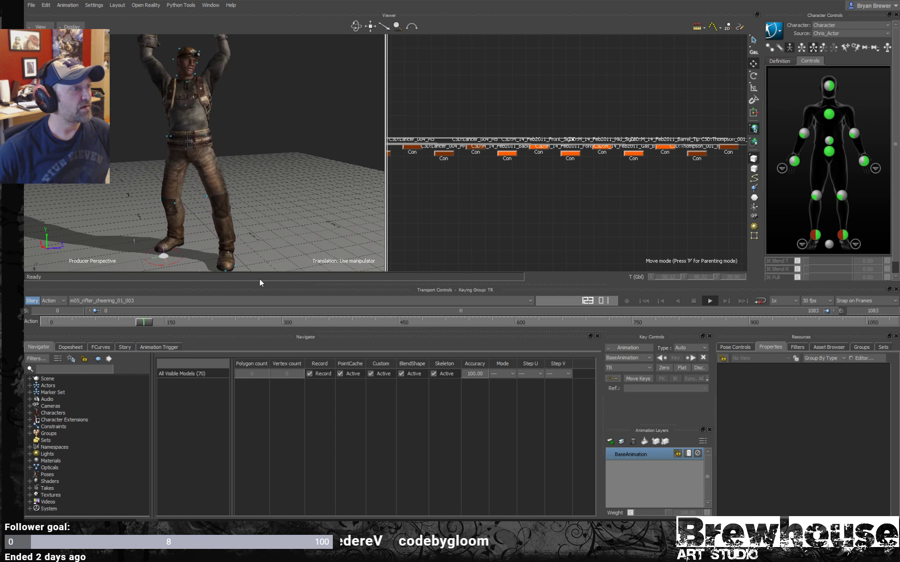
pyautogui.moveTo(273, 286); pyautogui.dragTo(273, 339)
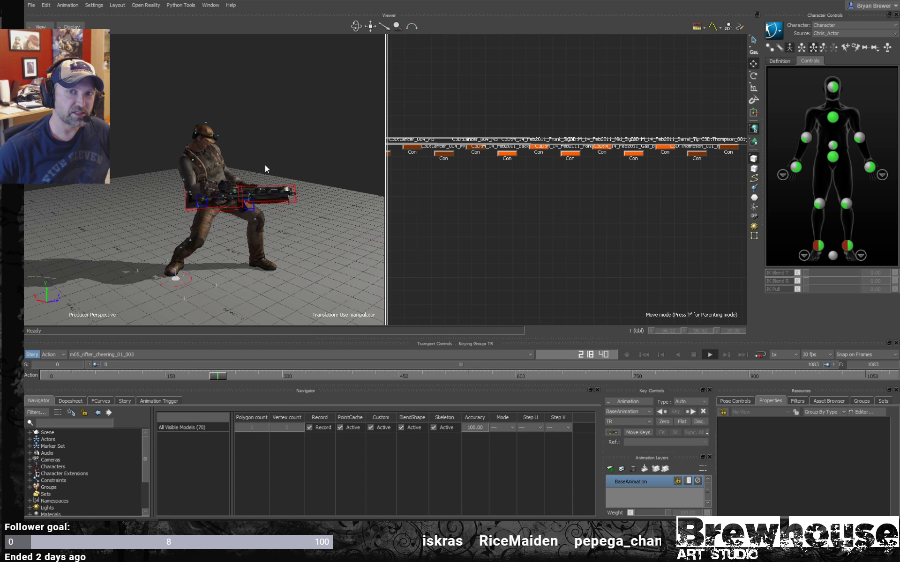
pyautogui.keyDown('ctrl'); pyautogui.keyDown('shift'); pyautogui.moveTo(265, 165); pyautogui.dragTo(159, 176); pyautogui.keyUp('shift'); pyautogui.keyUp('ctrl')
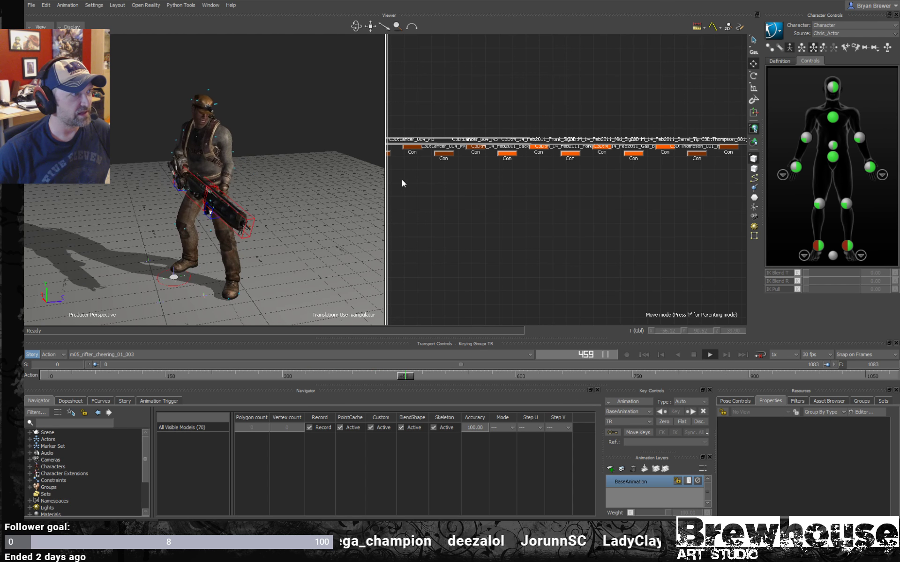
pyautogui.press('space')
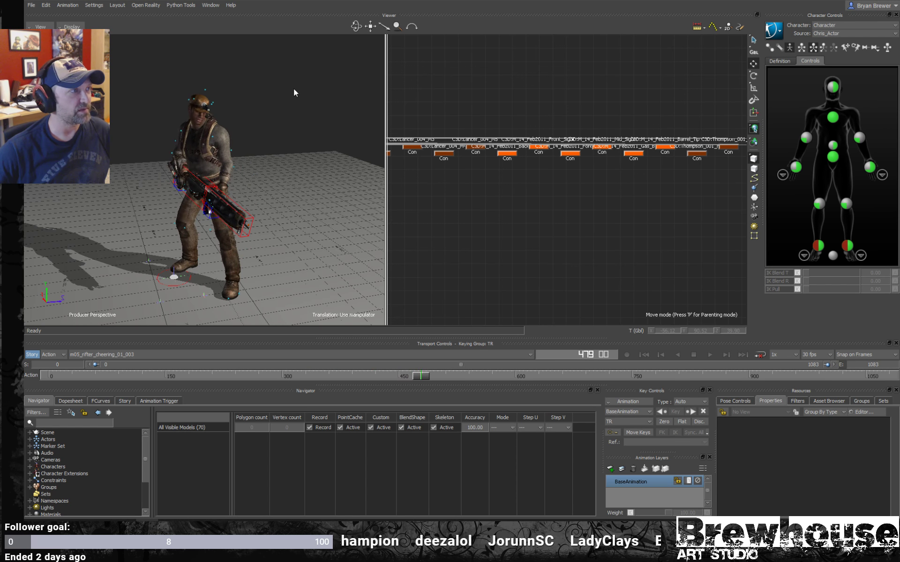
# - Import the motion file m06_JeepMount_passenger_002.c3d into its own take, continuing despite the unmatched models
pyautogui.click(31, 5)
pyautogui.click(31, 5)
pyautogui.click(31, 6)
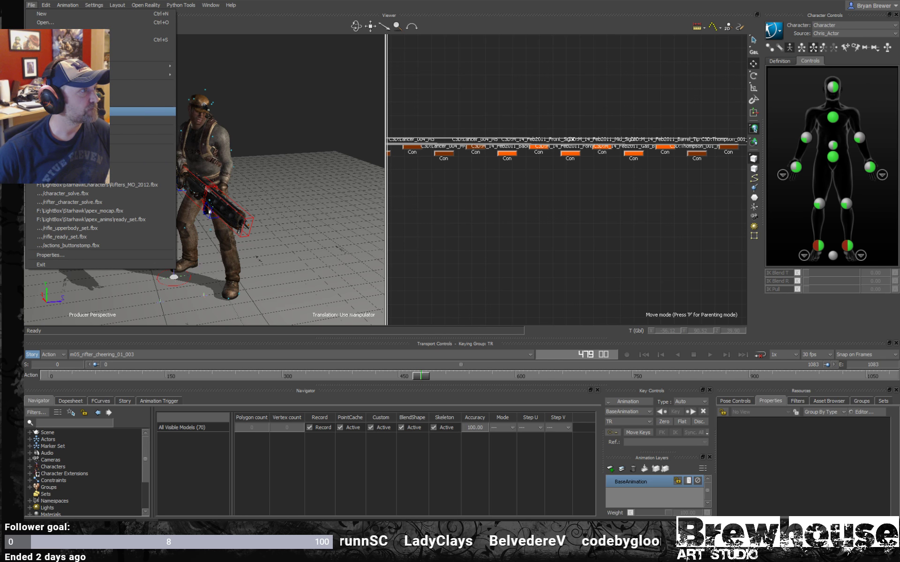
pyautogui.click(65, 111)
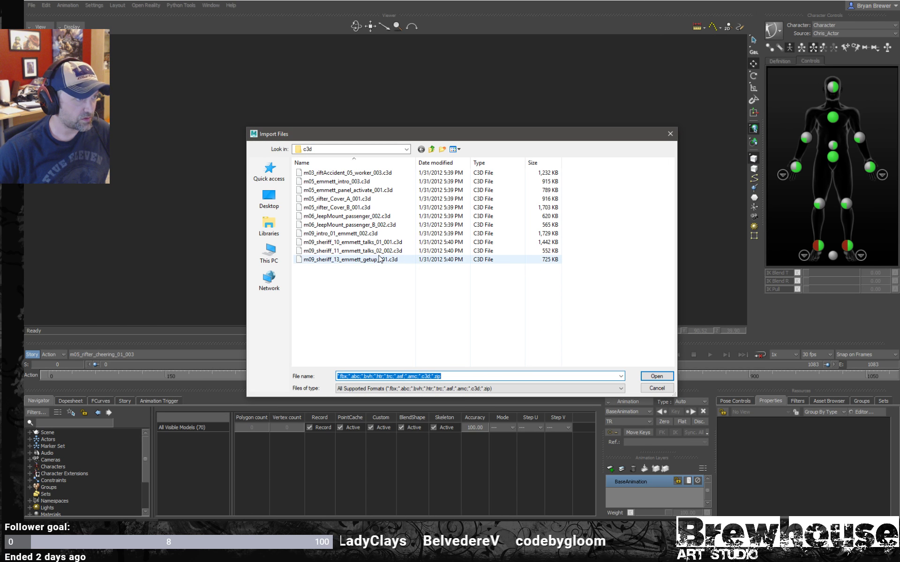
pyautogui.click(356, 216)
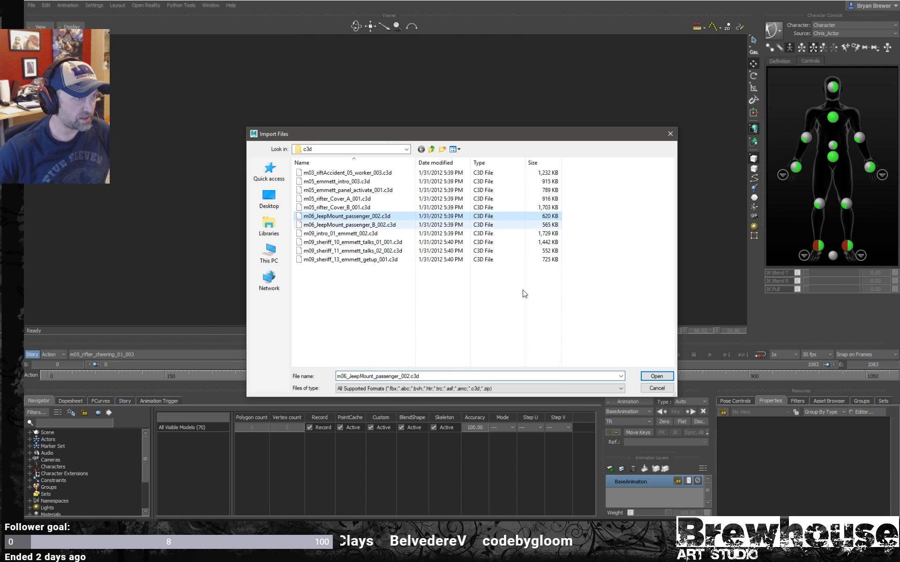
pyautogui.click(657, 376)
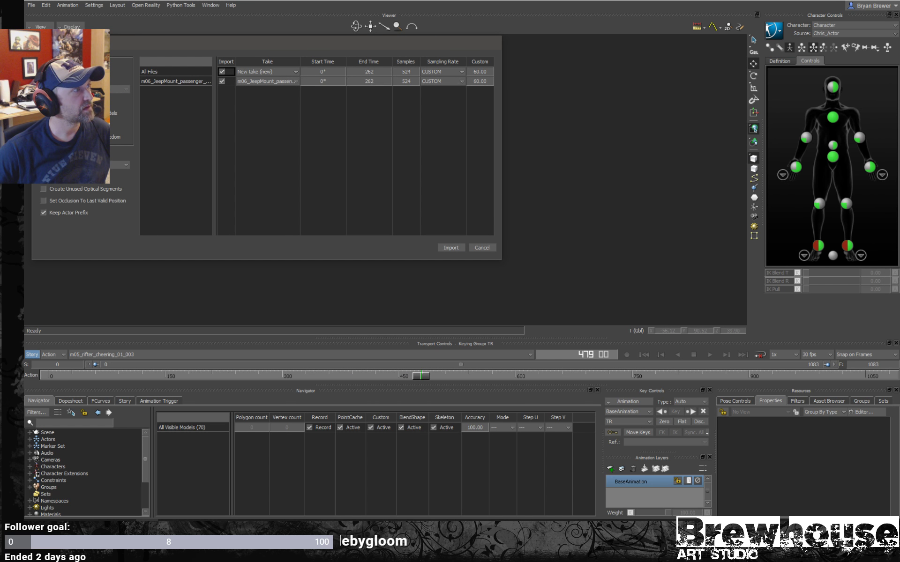
pyautogui.click(454, 249)
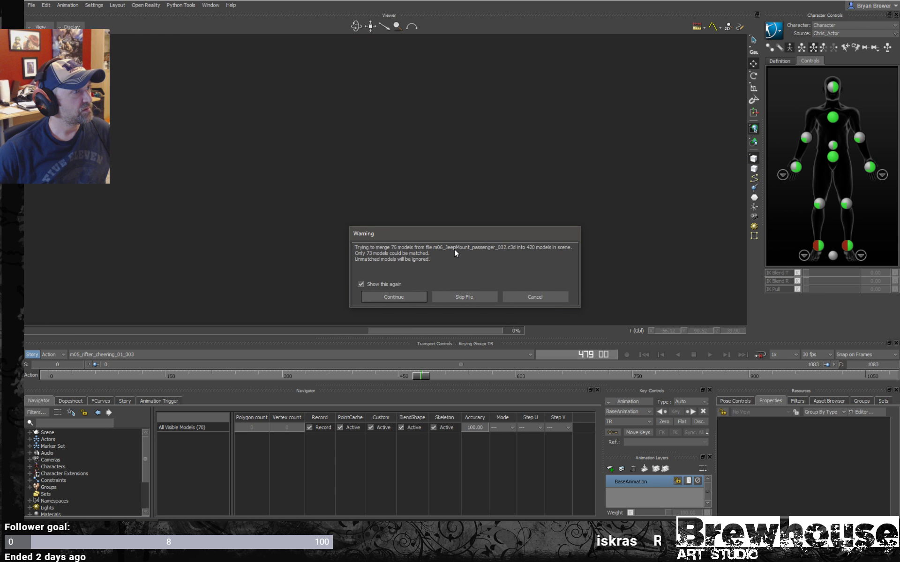
pyautogui.click(387, 297)
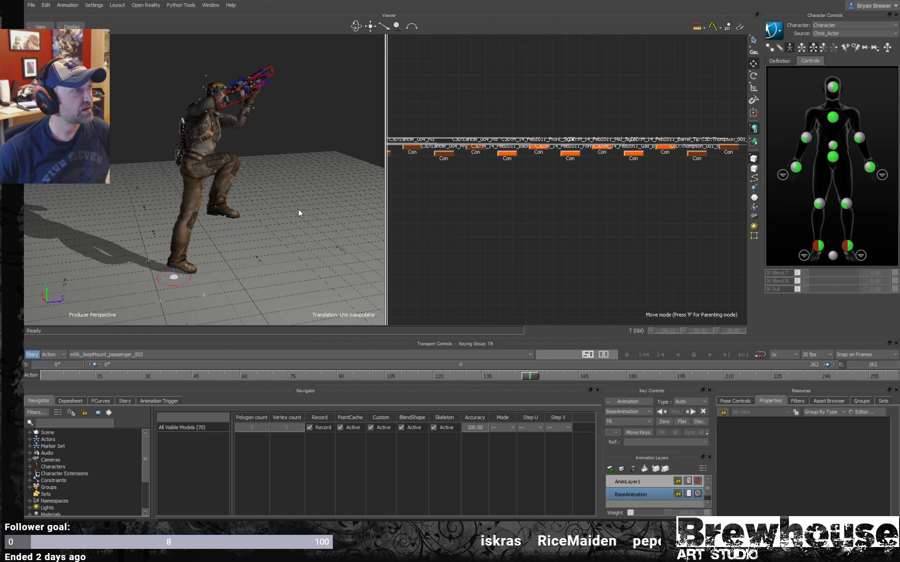
# - Play back the m06_JeepMount_passenger_002 take, switching to a single perspective view, and examine the character and weapon motion from several angles
pyautogui.press('space')
pyautogui.keyDown('ctrl'); pyautogui.moveTo(260, 229); pyautogui.dragTo(301, 228); pyautogui.keyUp('ctrl')
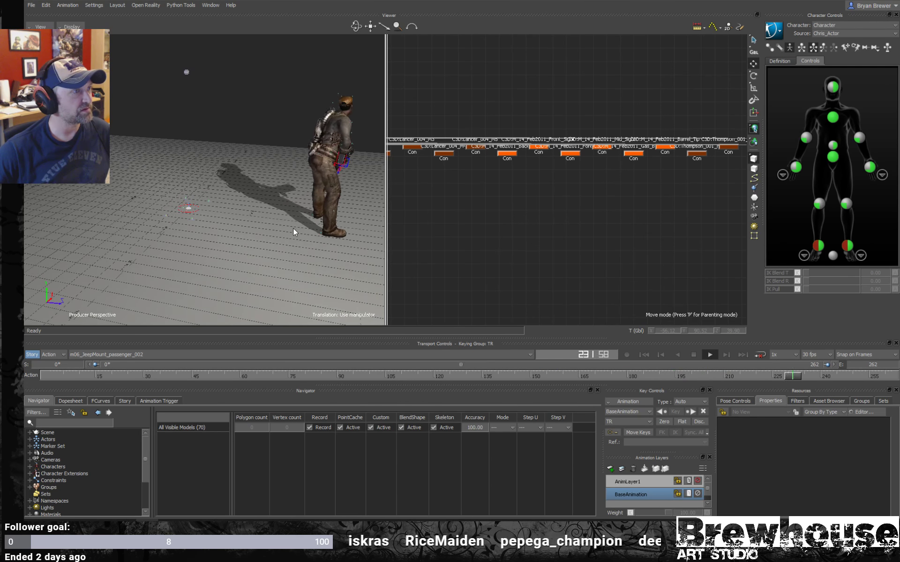
pyautogui.press('space')
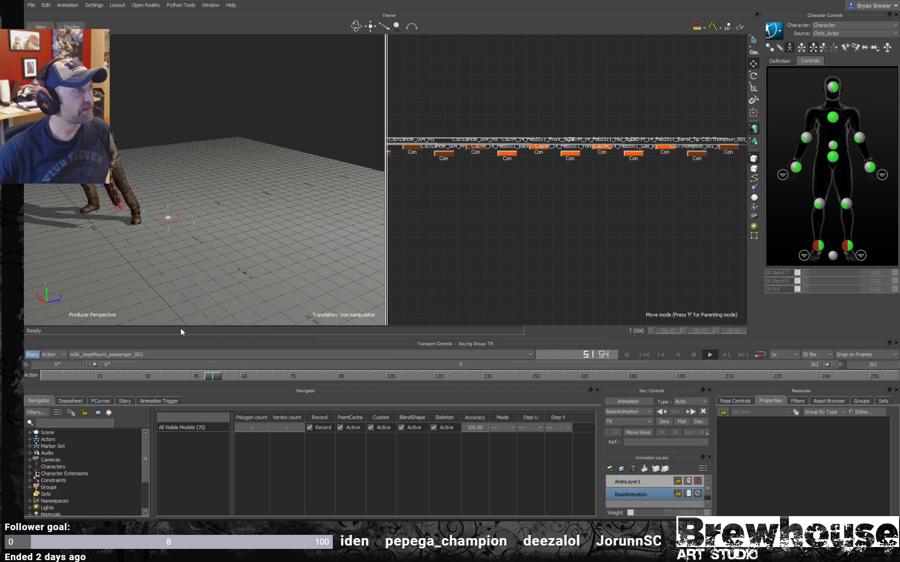
pyautogui.keyDown('ctrl'); pyautogui.moveTo(159, 256); pyautogui.dragTo(279, 211); pyautogui.keyUp('ctrl')
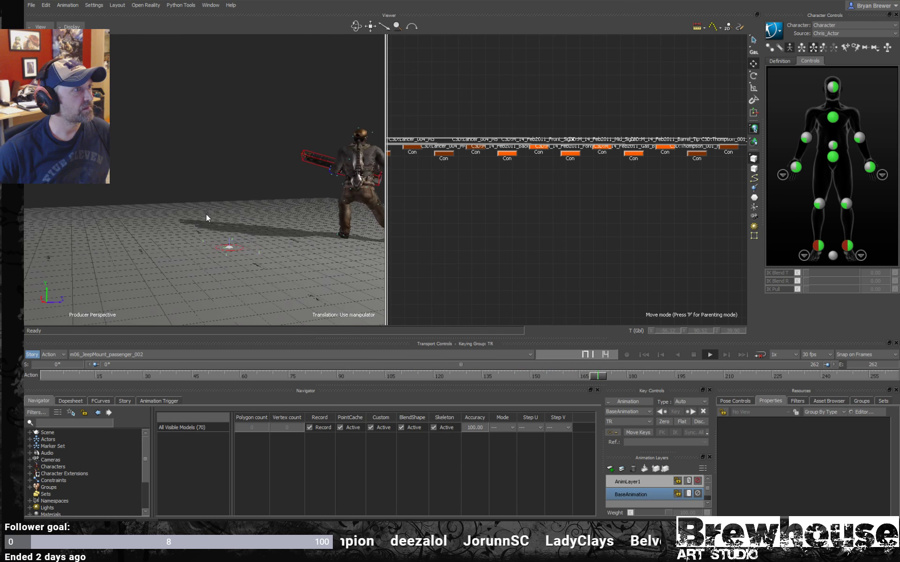
pyautogui.hotkey('ctrl', '1')
pyautogui.keyDown('ctrl'); pyautogui.moveTo(362, 223); pyautogui.dragTo(509, 233); pyautogui.keyUp('ctrl')
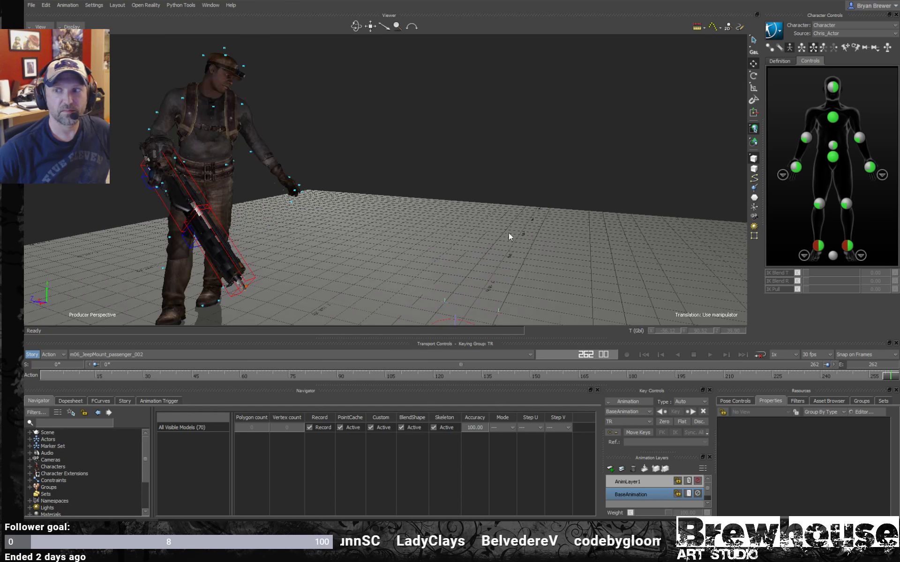
pyautogui.press('space')
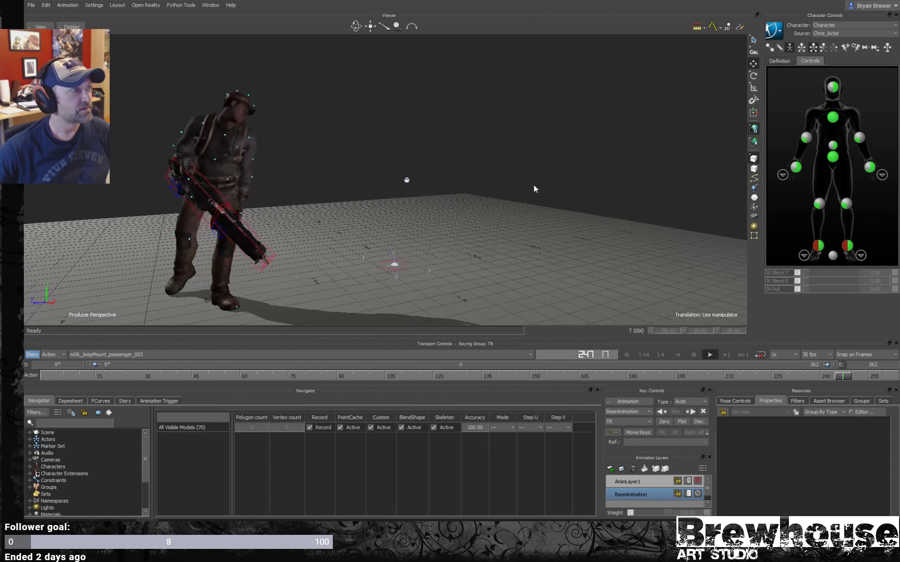
pyautogui.keyDown('ctrl'); pyautogui.keyDown('shift'); pyautogui.moveTo(505, 189); pyautogui.dragTo(324, 195); pyautogui.keyUp('shift'); pyautogui.keyUp('ctrl')
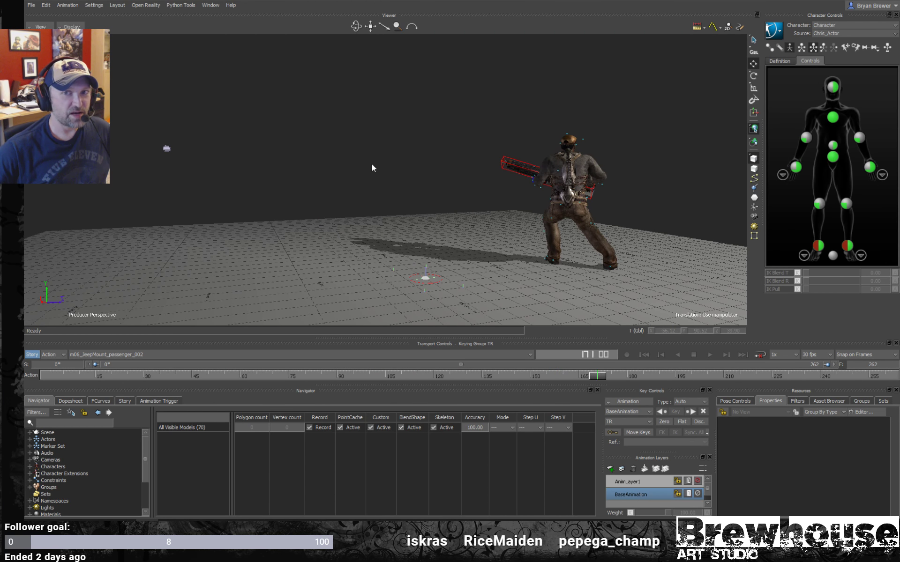
pyautogui.keyDown('ctrl'); pyautogui.keyDown('shift'); pyautogui.moveTo(319, 186); pyautogui.dragTo(354, 186); pyautogui.keyUp('shift'); pyautogui.keyUp('ctrl')
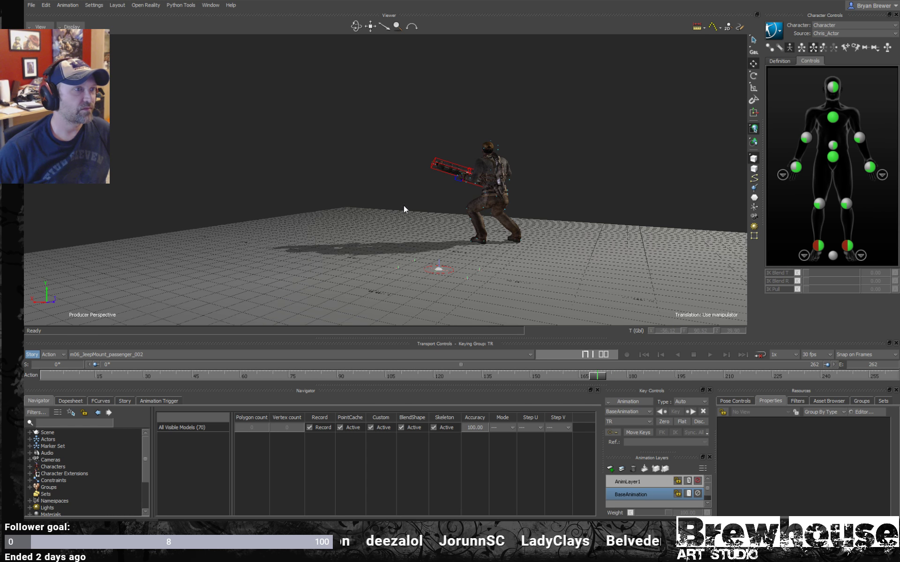
pyautogui.keyDown('ctrl'); pyautogui.moveTo(403, 205); pyautogui.dragTo(336, 246); pyautogui.keyUp('ctrl')
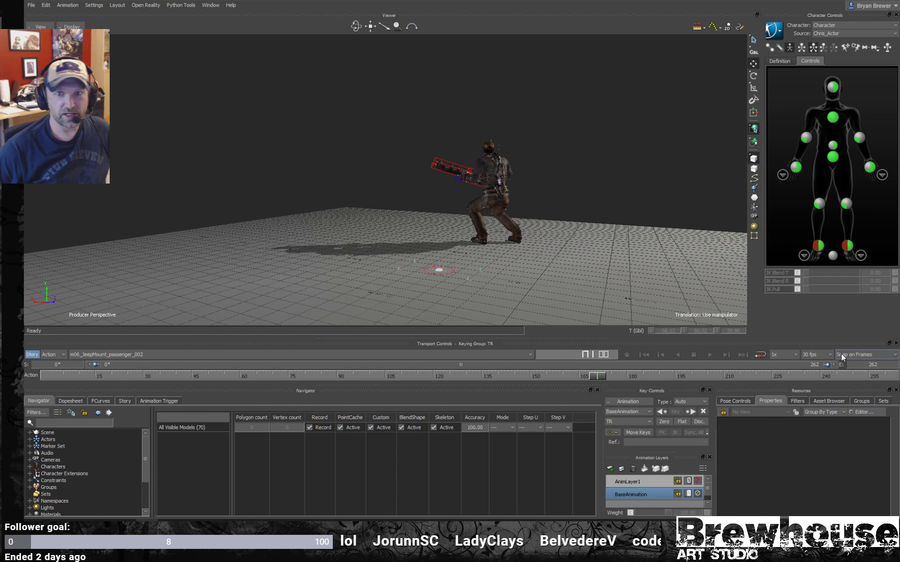
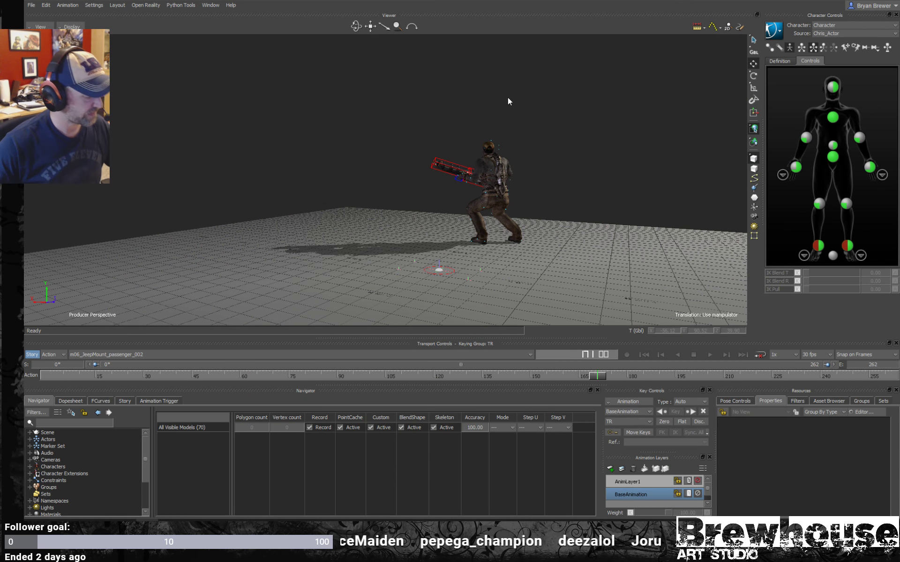
# - Play back the m06_JeepMount_passenger_002 take on a loop while orbiting the view to check how the hands follow the weapon
pyautogui.press('space')
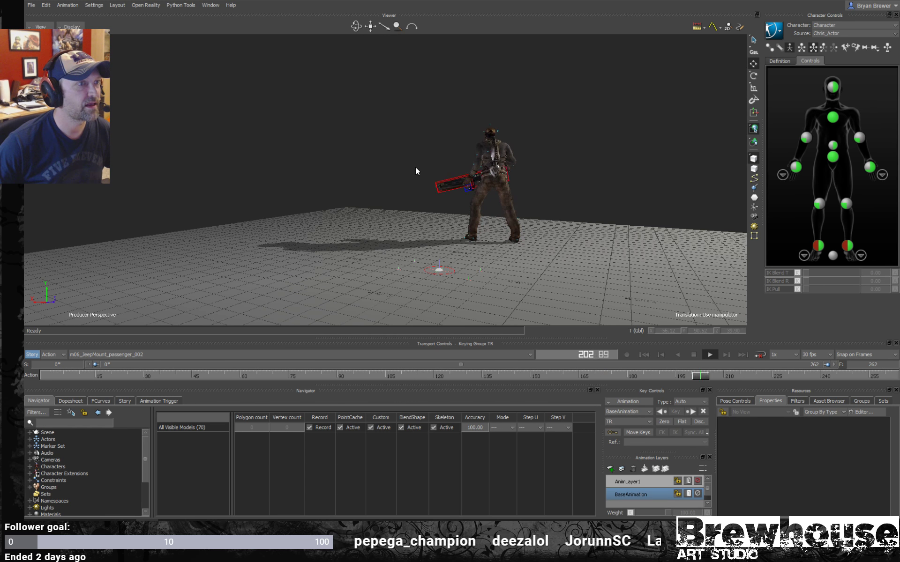
pyautogui.keyDown('ctrl'); pyautogui.keyDown('shift'); pyautogui.moveTo(431, 175); pyautogui.dragTo(564, 207); pyautogui.keyUp('shift'); pyautogui.keyUp('ctrl')
pyautogui.keyDown('ctrl'); pyautogui.keyDown('shift'); pyautogui.moveTo(456, 207); pyautogui.dragTo(535, 209); pyautogui.keyUp('shift'); pyautogui.keyUp('ctrl')
pyautogui.click(709, 354)
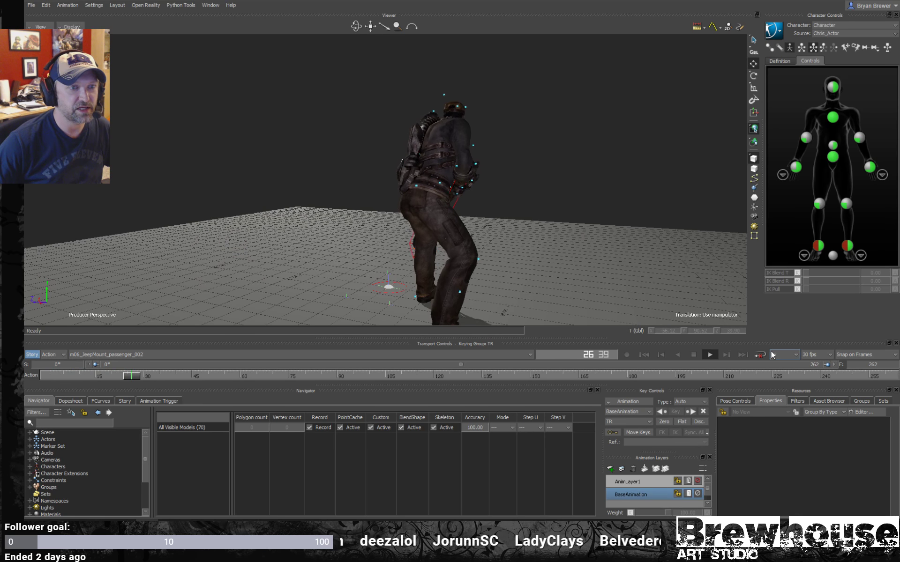
pyautogui.keyDown('ctrl'); pyautogui.keyDown('shift'); pyautogui.moveTo(448, 201); pyautogui.dragTo(414, 201); pyautogui.keyUp('shift'); pyautogui.keyUp('ctrl')
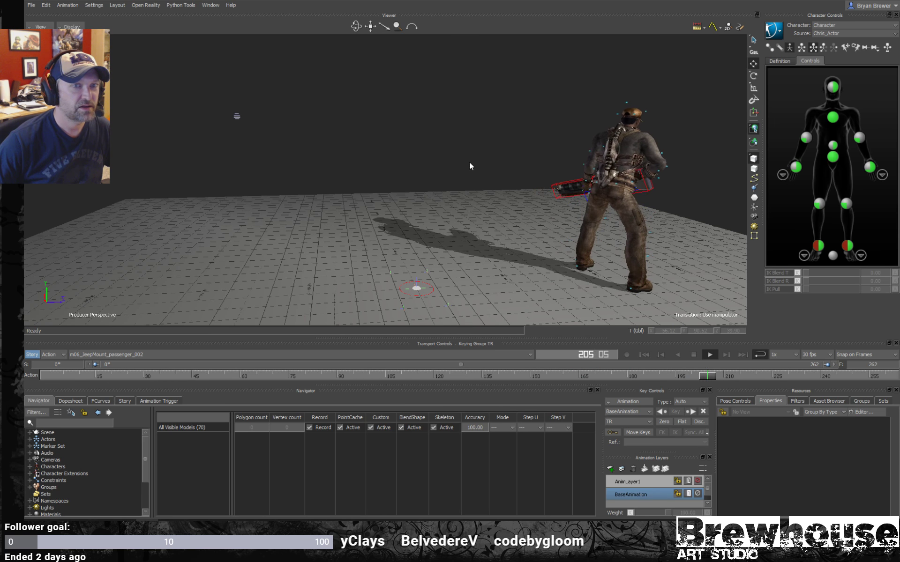
pyautogui.keyDown('ctrl'); pyautogui.keyDown('shift'); pyautogui.moveTo(468, 162); pyautogui.dragTo(399, 153); pyautogui.keyUp('shift'); pyautogui.keyUp('ctrl')
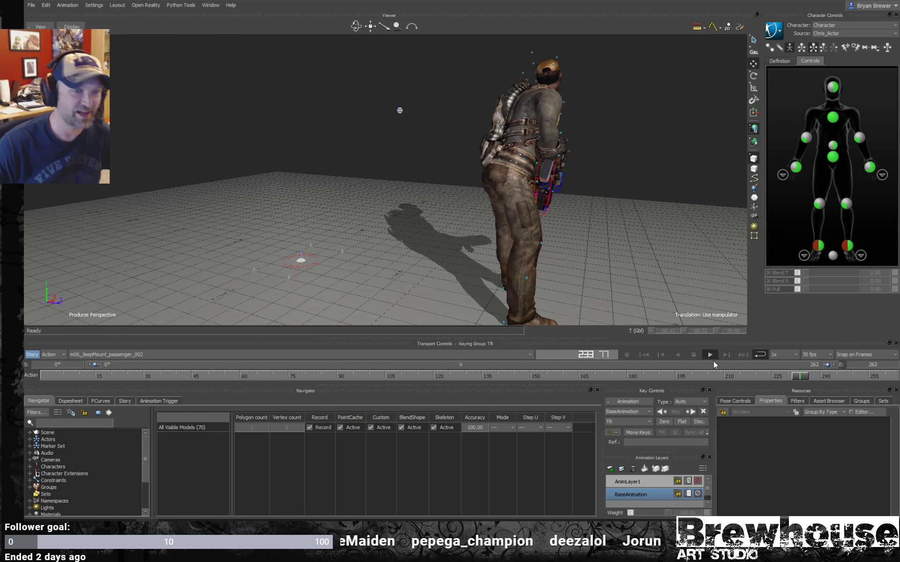
pyautogui.click(693, 356)
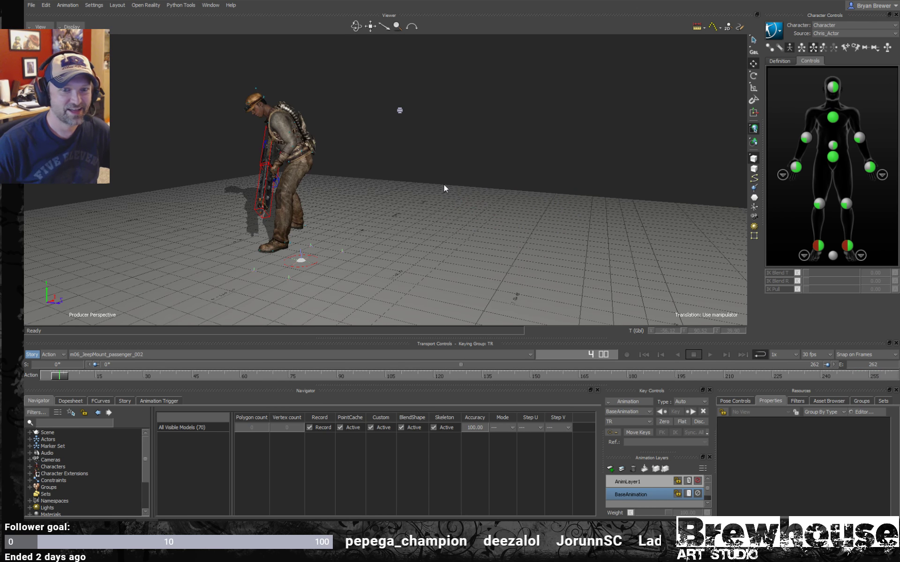
# - Replay the take from behind the character and scrub around frames 115 to 130 to examine both hands against the weapon
pyautogui.keyDown('alt'); pyautogui.moveTo(426, 176); pyautogui.dragTo(468, 192, button='right'); pyautogui.keyUp('alt')
pyautogui.keyDown('alt'); pyautogui.moveTo(468, 193); pyautogui.dragTo(375, 190); pyautogui.keyUp('alt')
pyautogui.keyDown('alt'); pyautogui.moveTo(375, 190); pyautogui.dragTo(459, 209, button='right'); pyautogui.keyUp('alt')
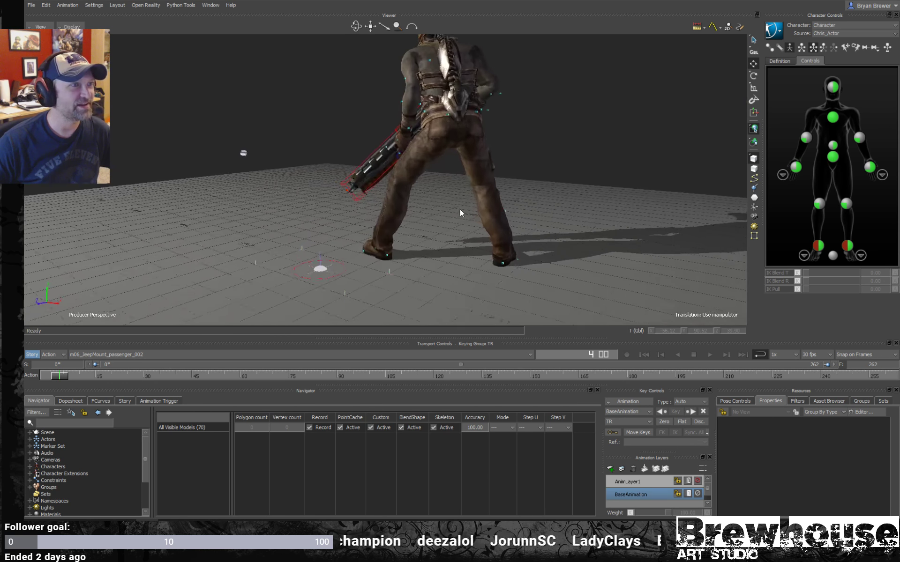
pyautogui.keyDown('alt'); pyautogui.moveTo(456, 210); pyautogui.dragTo(433, 226, button='middle'); pyautogui.keyUp('alt')
pyautogui.press('space')
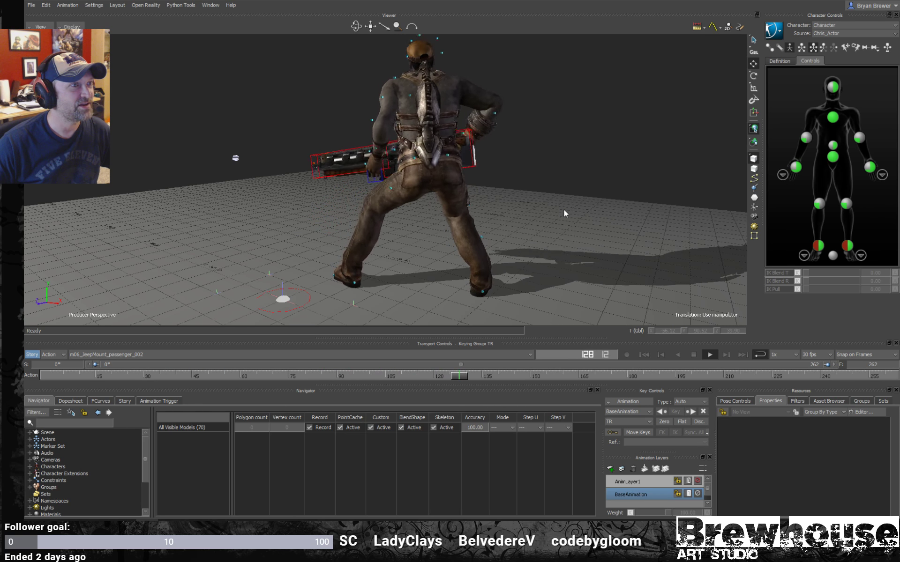
pyautogui.press('space')
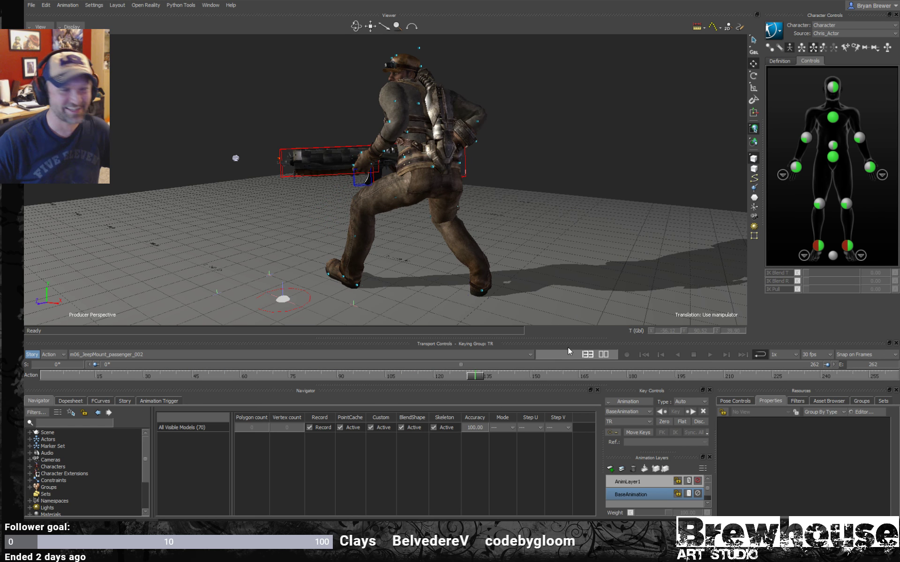
pyautogui.moveTo(478, 379)
pyautogui.mouseDown()
pyautogui.moveTo(396, 387)
pyautogui.moveTo(417, 392)
pyautogui.mouseUp()
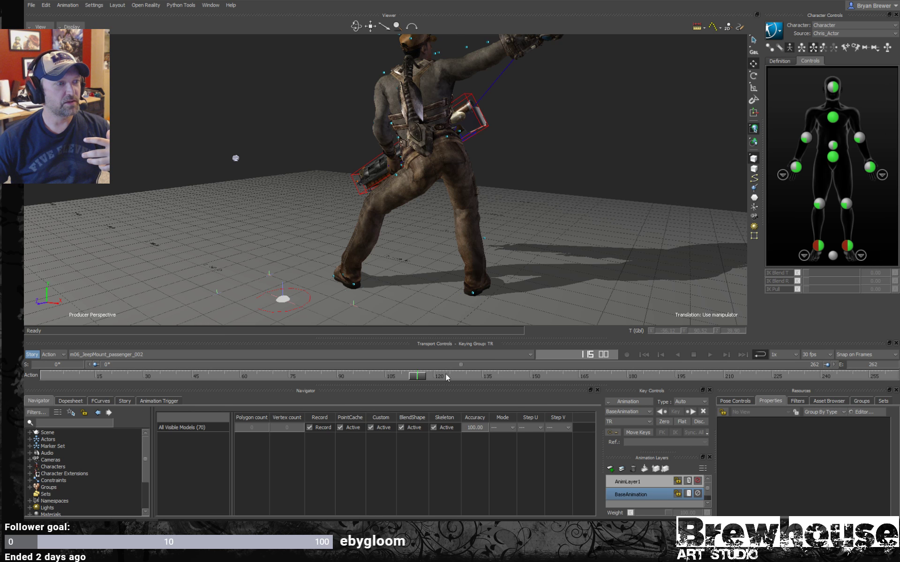
pyautogui.moveTo(413, 377); pyautogui.dragTo(466, 324)
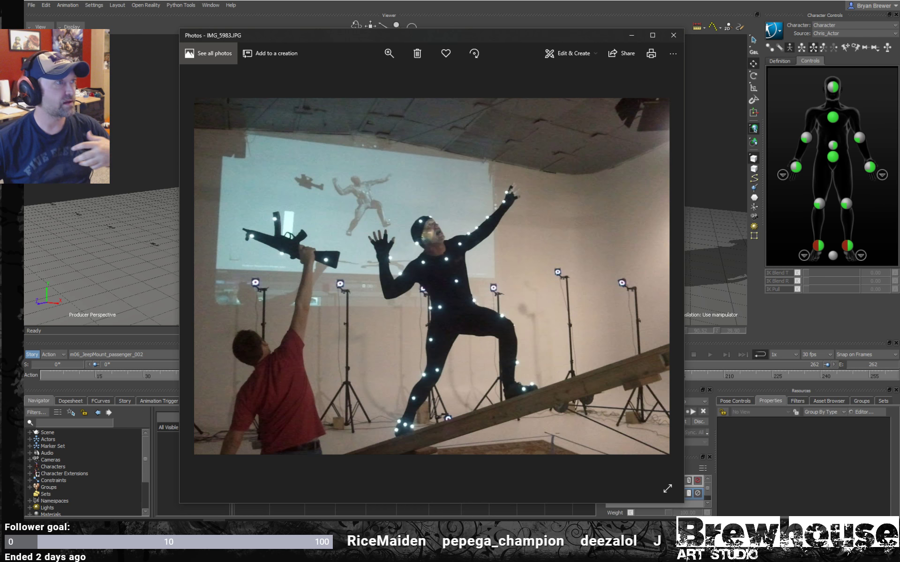
# - Minimize the reference photo and inspect the weapon in X-Ray display, selecting its Marker 1 and the C3D:M_14_Feb2011_Barrel_Tip marker
pyautogui.click(631, 36)
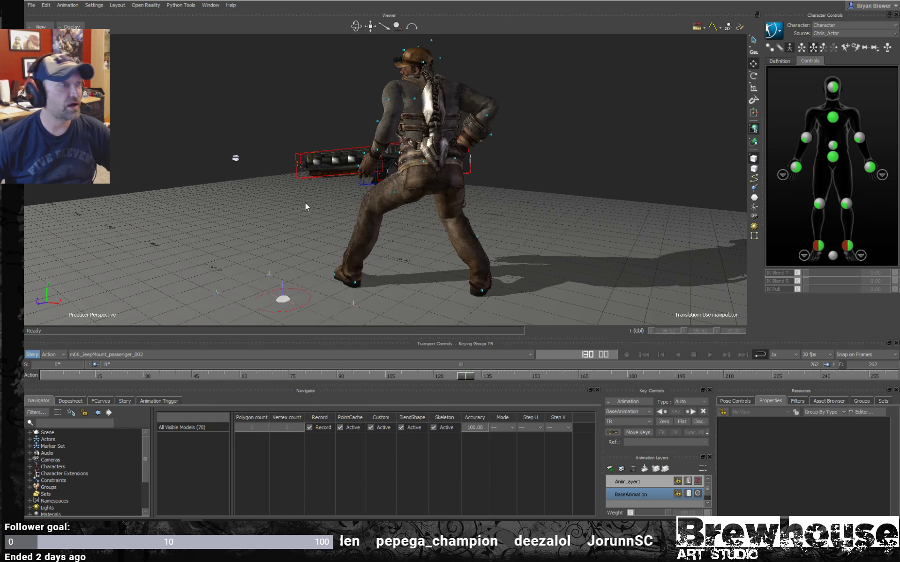
pyautogui.keyDown('ctrl'); pyautogui.moveTo(328, 201); pyautogui.dragTo(500, 181); pyautogui.keyUp('ctrl')
pyautogui.hotkey('ctrl', 'a')
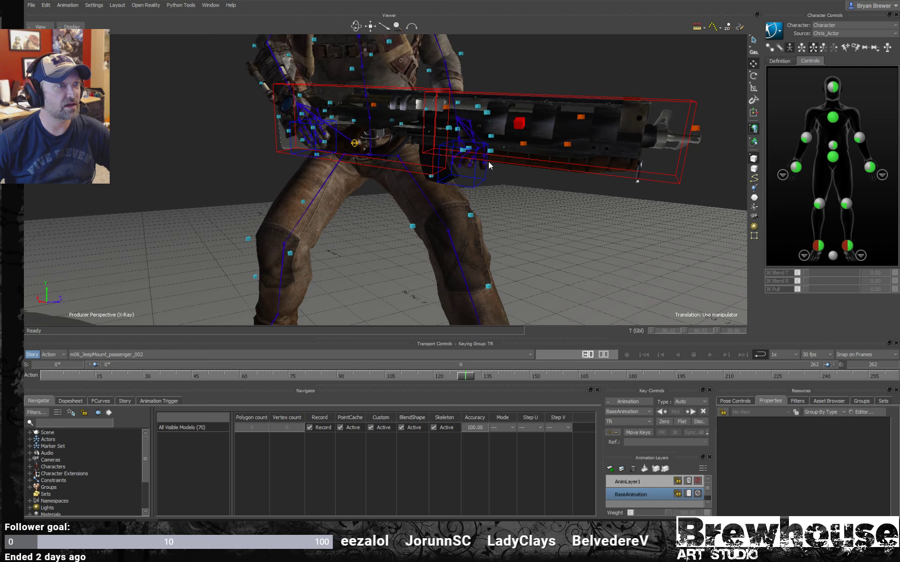
pyautogui.click(564, 150)
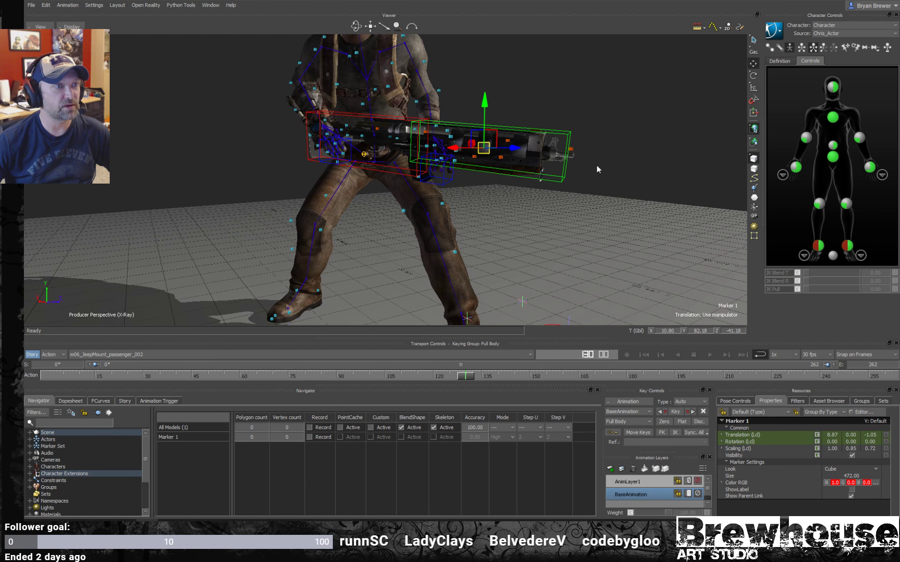
pyautogui.keyDown('shift'); pyautogui.moveTo(619, 179); pyautogui.dragTo(614, 168); pyautogui.keyUp('shift')
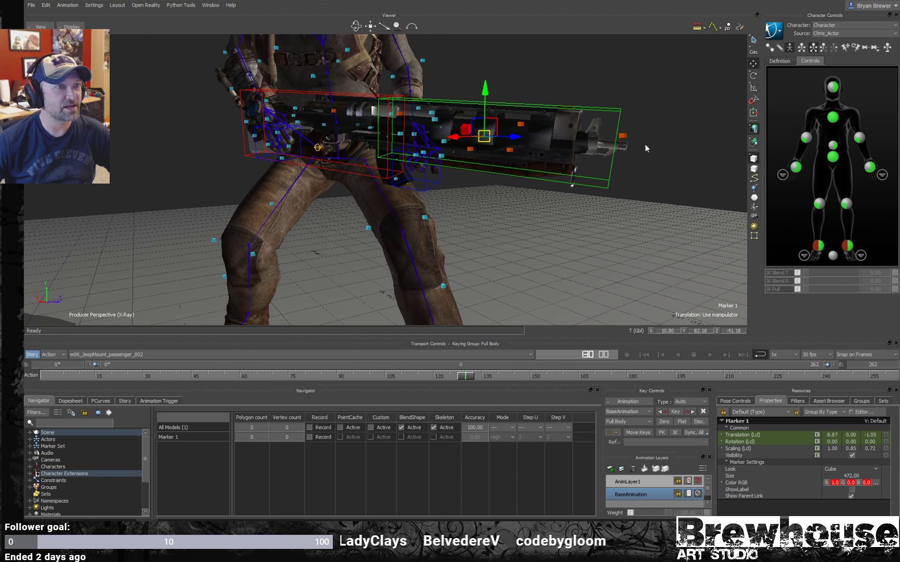
pyautogui.click(620, 138)
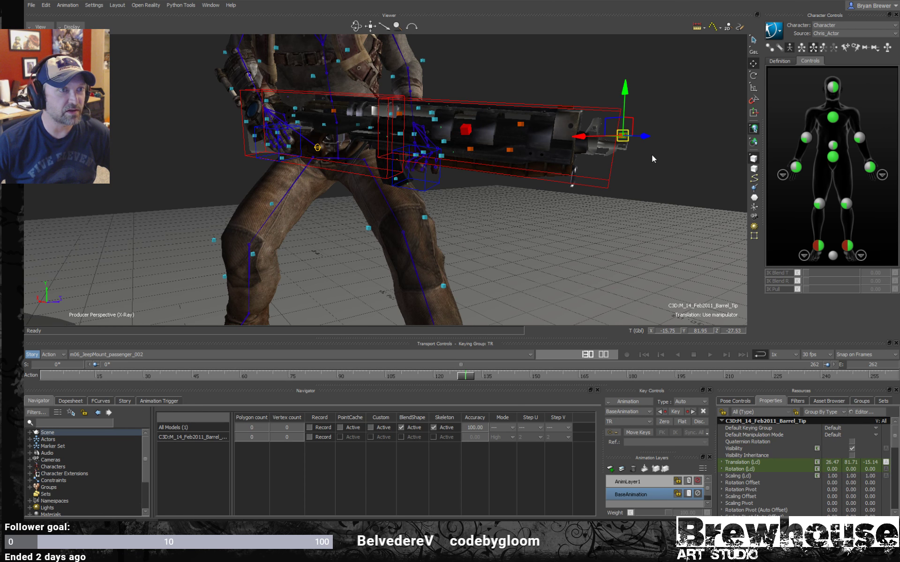
pyautogui.moveTo(652, 155)
pyautogui.keyDown('ctrl'); pyautogui.keyDown('shift'); pyautogui.mouseDown()
pyautogui.moveTo(527, 180)
pyautogui.moveTo(576, 181)
pyautogui.mouseUp(); pyautogui.keyUp('shift'); pyautogui.keyUp('ctrl')
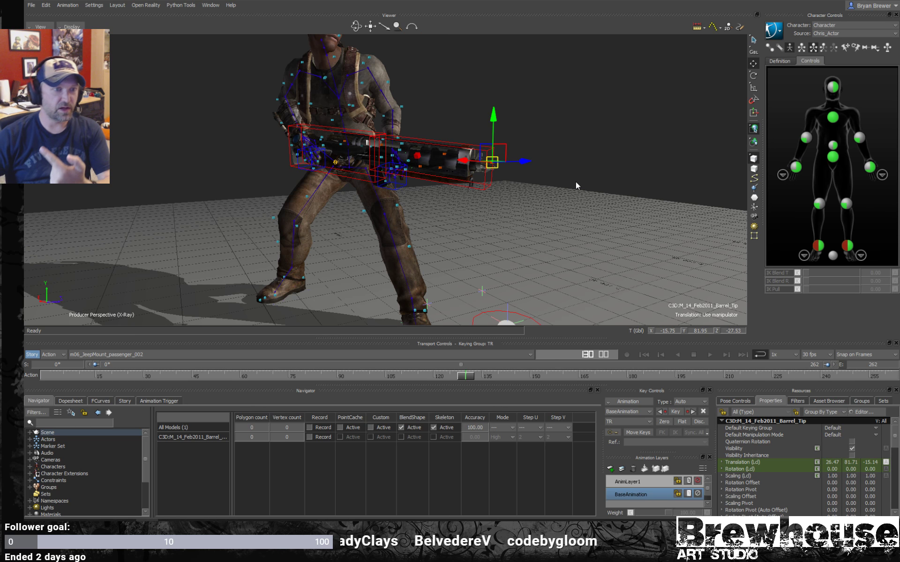
# - Play the take in X-Ray display, stop at frame 116 and examine the weapon pose from behind
pyautogui.click(711, 355)
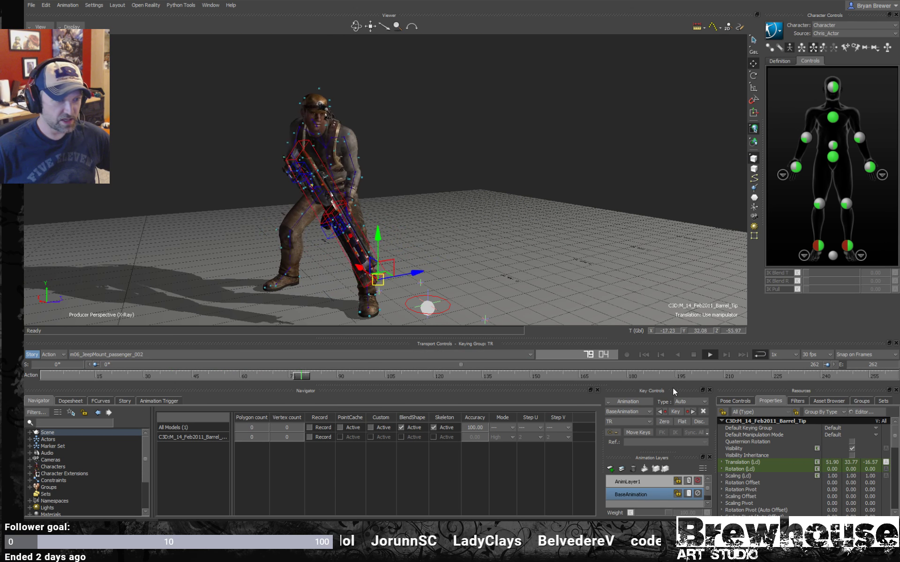
pyautogui.click(695, 355)
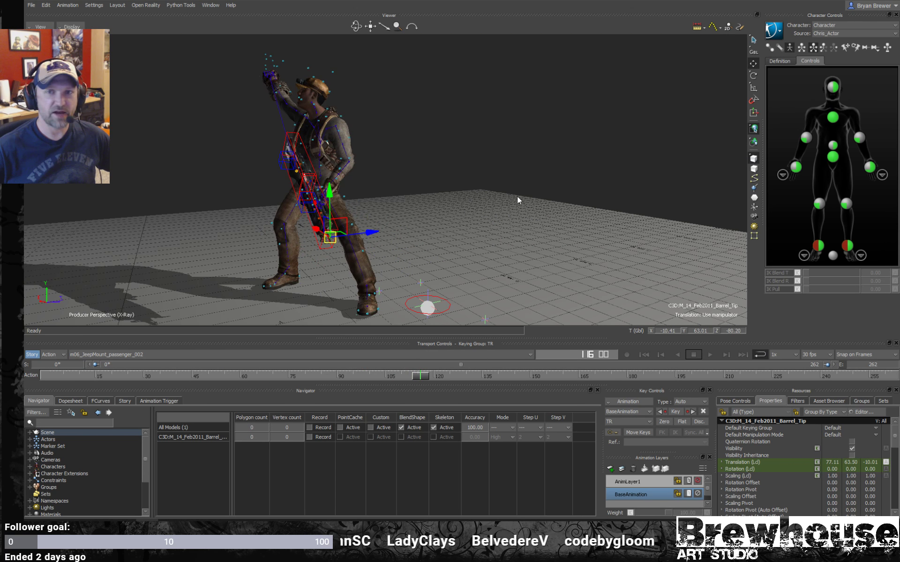
pyautogui.keyDown('alt'); pyautogui.moveTo(516, 196); pyautogui.dragTo(556, 213, button='right'); pyautogui.keyUp('alt')
pyautogui.keyDown('alt'); pyautogui.moveTo(556, 213); pyautogui.dragTo(435, 217); pyautogui.keyUp('alt')
pyautogui.keyDown('alt'); pyautogui.moveTo(435, 217); pyautogui.dragTo(488, 259, button='right'); pyautogui.keyUp('alt')
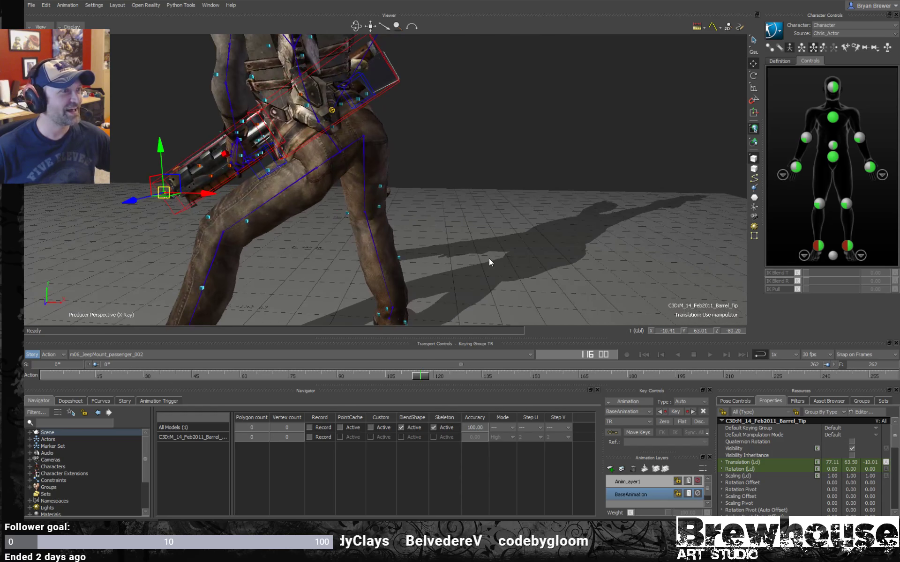
pyautogui.keyDown('alt'); pyautogui.moveTo(488, 258); pyautogui.dragTo(522, 261, button='middle'); pyautogui.keyUp('alt')
pyautogui.keyDown('alt'); pyautogui.moveTo(522, 262); pyautogui.dragTo(457, 253, button='right'); pyautogui.keyUp('alt')
# - Compare the pose at frame 115 in normal, Models only and X-Ray display from several angles
pyautogui.hotkey('ctrl', 'a')
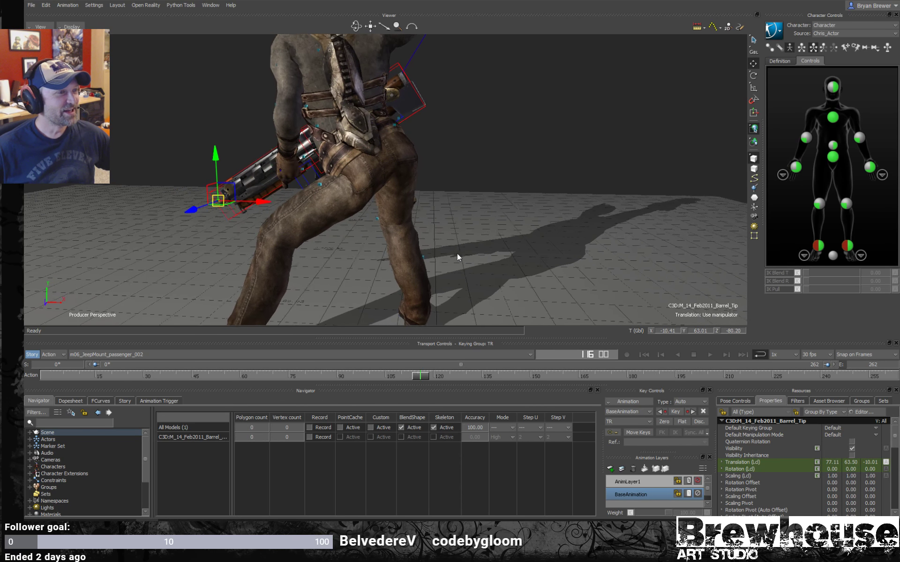
pyautogui.keyDown('alt'); pyautogui.moveTo(457, 253); pyautogui.dragTo(416, 386); pyautogui.keyUp('alt')
pyautogui.keyDown('alt'); pyautogui.moveTo(383, 184); pyautogui.dragTo(441, 196); pyautogui.keyUp('alt')
pyautogui.keyDown('alt'); pyautogui.moveTo(449, 196); pyautogui.dragTo(501, 210, button='middle'); pyautogui.keyUp('alt')
pyautogui.keyDown('alt'); pyautogui.moveTo(501, 210); pyautogui.dragTo(406, 209); pyautogui.keyUp('alt')
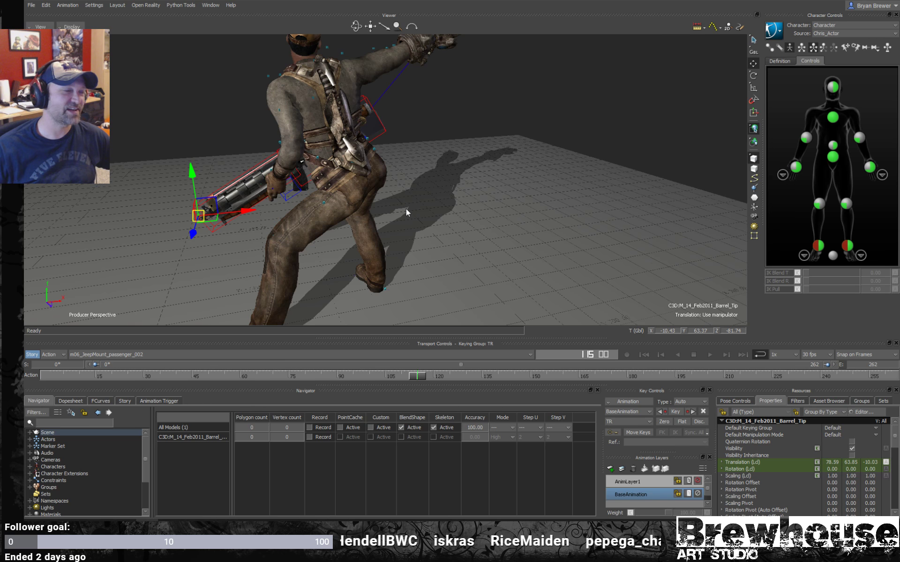
pyautogui.hotkey('ctrl', 'a')
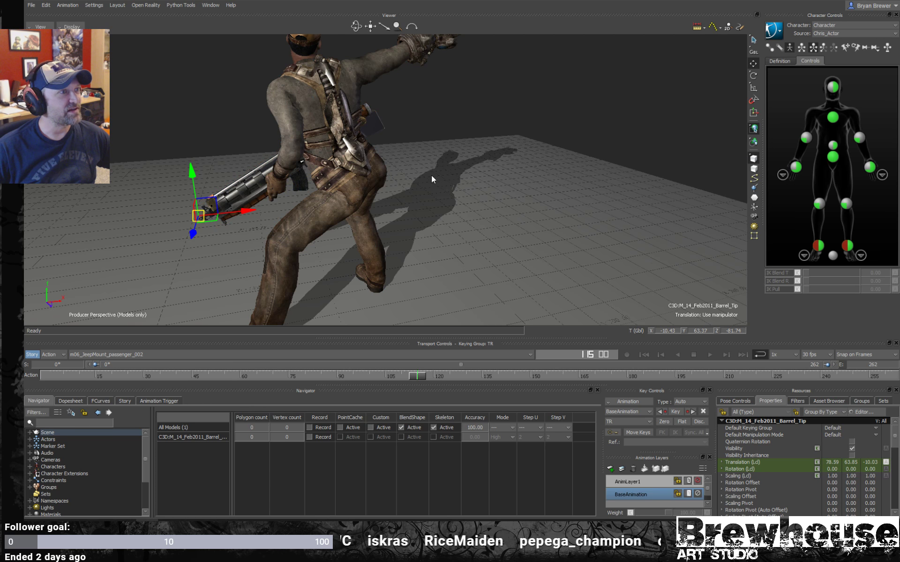
pyautogui.hotkey('ctrl', 'a')
pyautogui.keyDown('ctrl'); pyautogui.moveTo(403, 200); pyautogui.dragTo(456, 198); pyautogui.keyUp('ctrl')
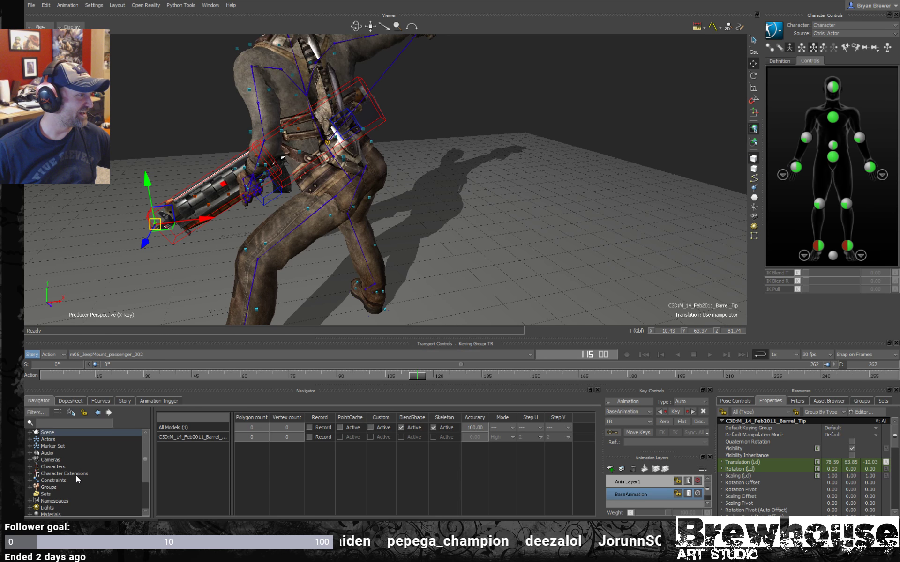
# - Return to the start of the take and expand the C3D:optical marker list under Opticals in an enlarged Navigator
pyautogui.scroll(-3, 53, 493)
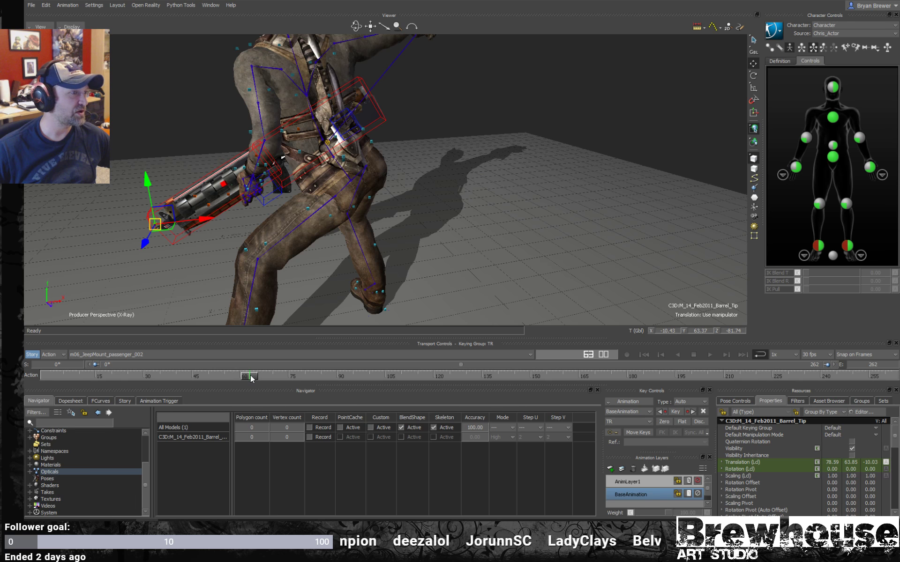
pyautogui.moveTo(251, 375); pyautogui.dragTo(24, 342)
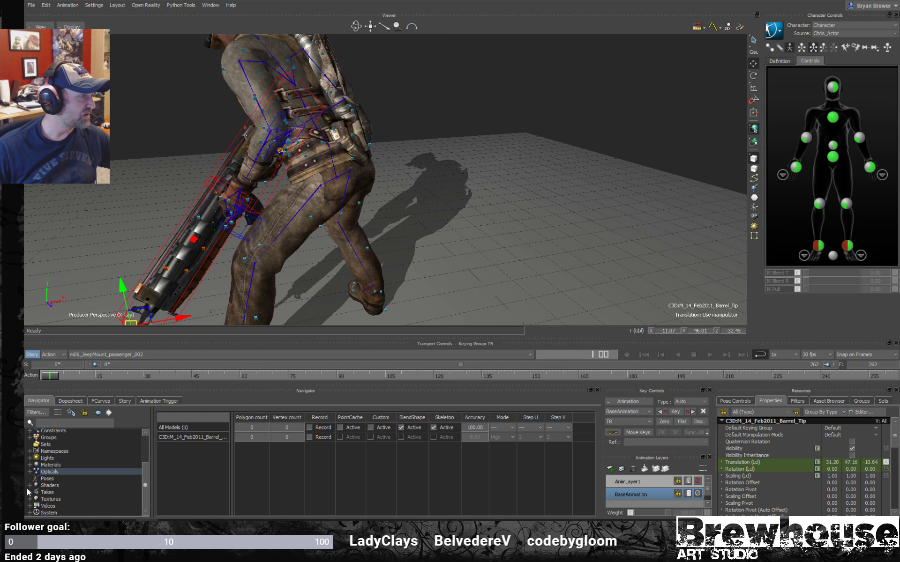
pyautogui.click(30, 472)
pyautogui.click(36, 478)
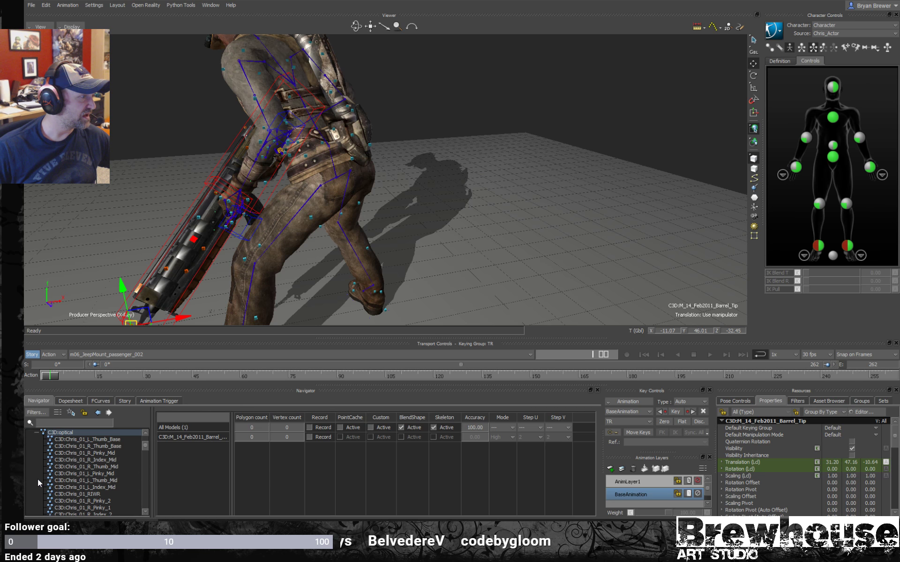
pyautogui.moveTo(152, 333); pyautogui.dragTo(170, 254)
pyautogui.scroll(-2, 143, 345)
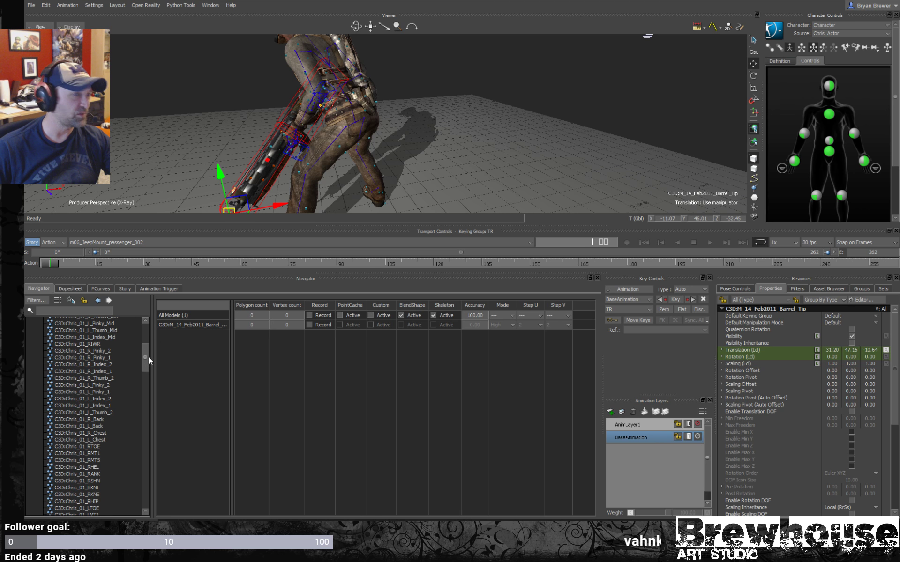
# - Browse both performers' optical markers for the waist markers, selecting the second performer's L_Thumb_Base marker along the way
pyautogui.moveTo(144, 356); pyautogui.dragTo(150, 412)
pyautogui.click(74, 411)
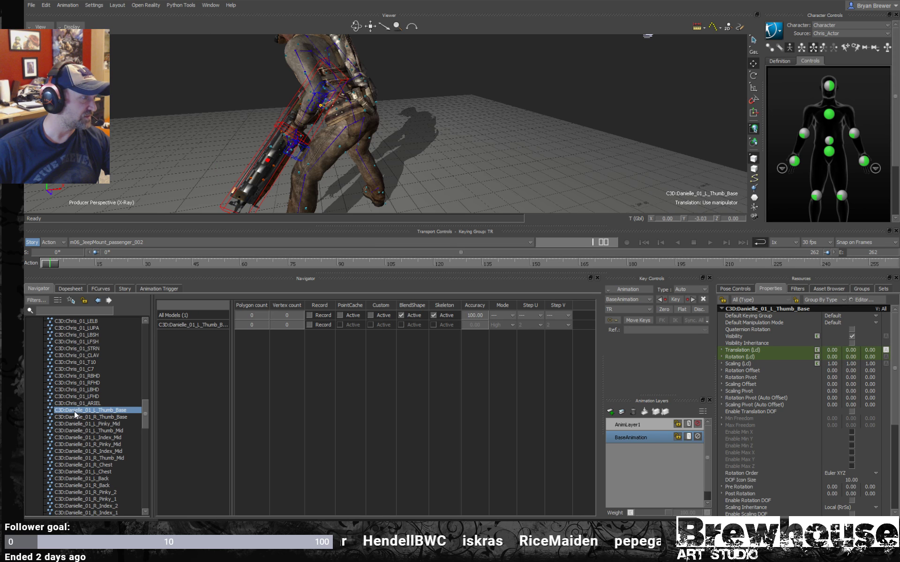
pyautogui.click(79, 423)
pyautogui.click(79, 412)
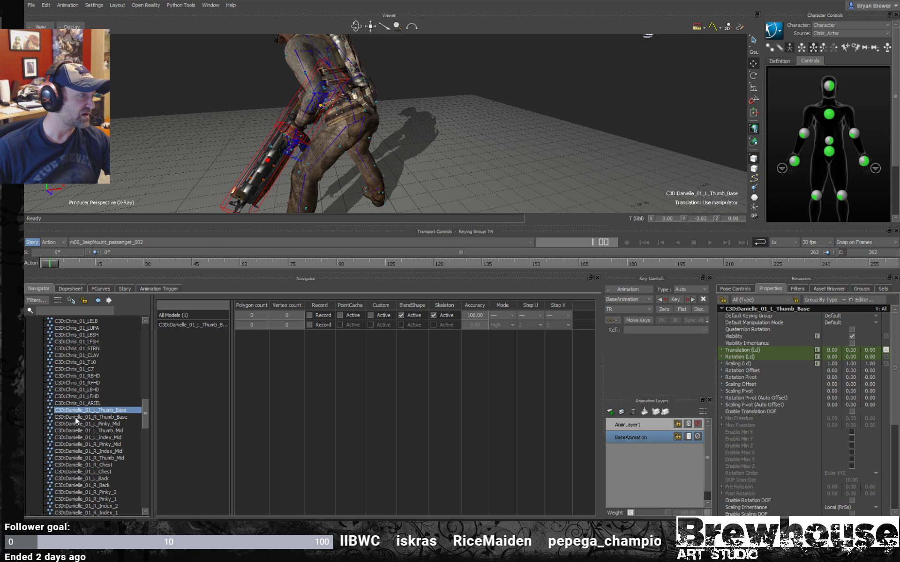
pyautogui.moveTo(141, 412); pyautogui.dragTo(163, 361)
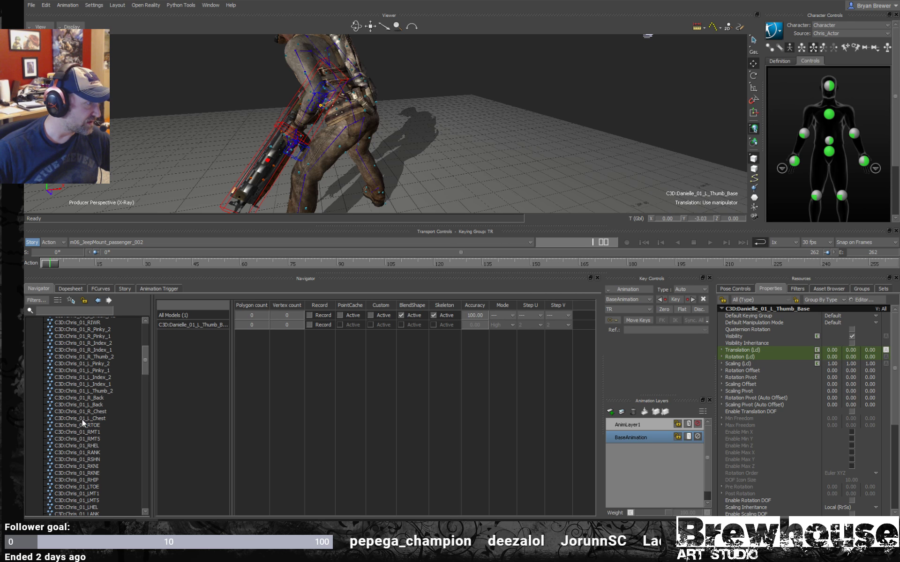
pyautogui.scroll(5, 99, 421)
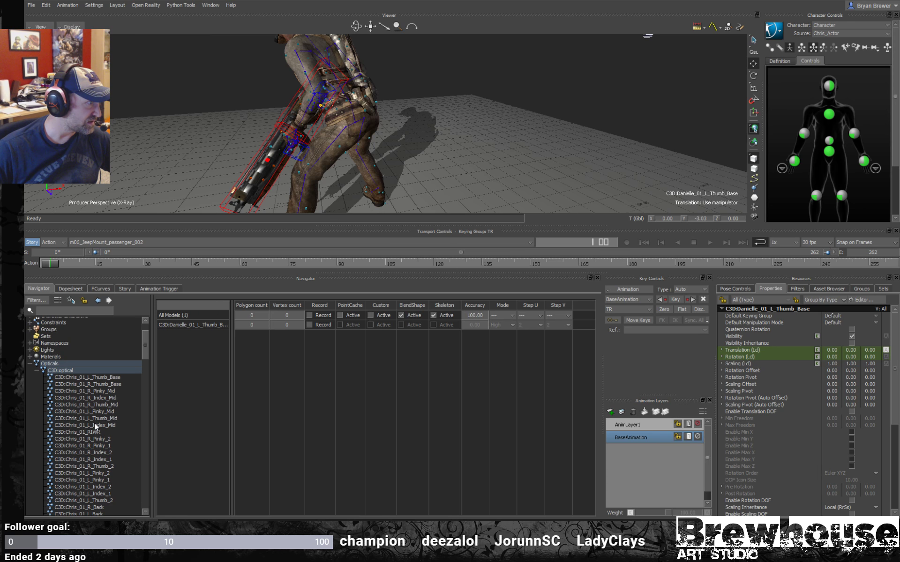
pyautogui.scroll(-4, 94, 423)
pyautogui.scroll(-5, 94, 422)
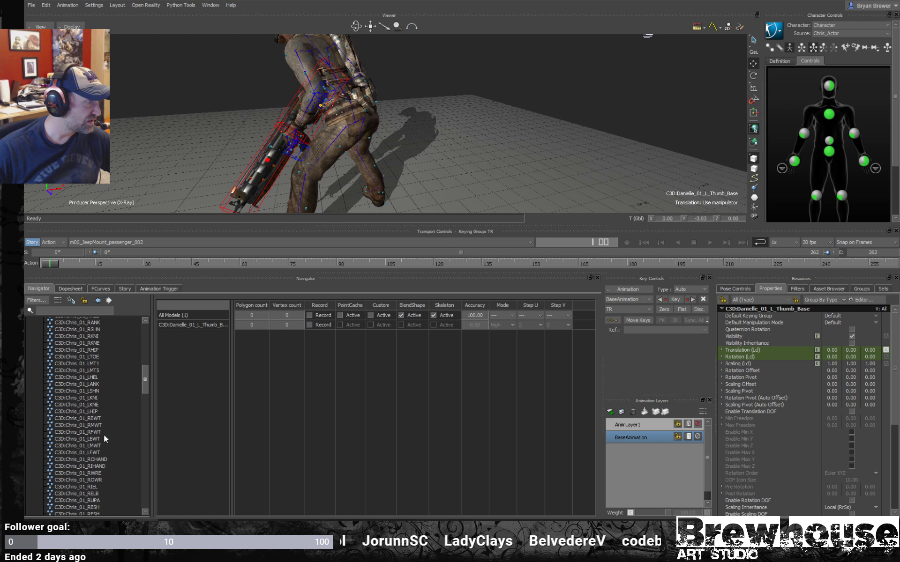
pyautogui.scroll(-1, 97, 418)
# - Select the first performer's six waist markers: RBWT, RMWT, RFWT, LBWT, LMWT and LFWT
pyautogui.click(94, 418)
pyautogui.keyDown('ctrl'); pyautogui.moveTo(371, 98); pyautogui.dragTo(478, 131); pyautogui.keyUp('ctrl')
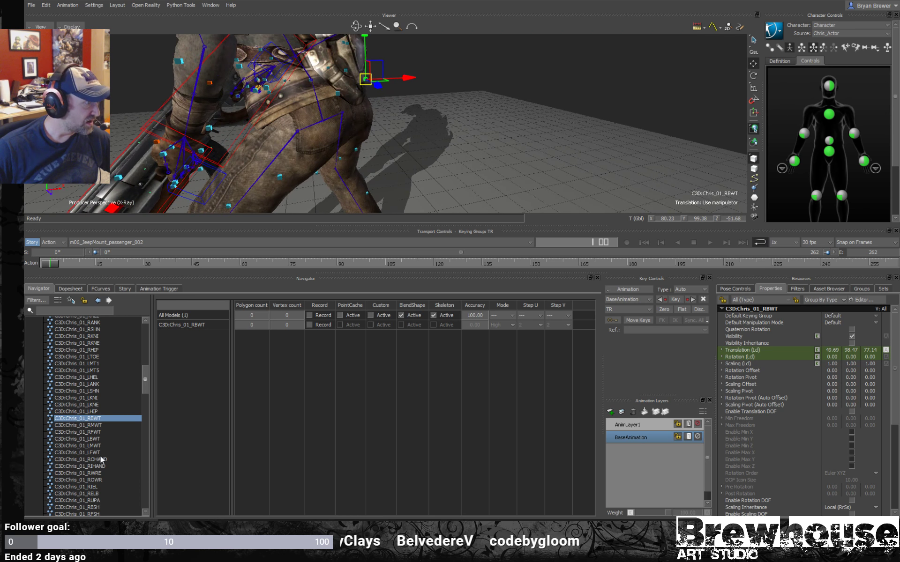
pyautogui.keyDown('shift'); pyautogui.click(94, 432); pyautogui.keyUp('shift')
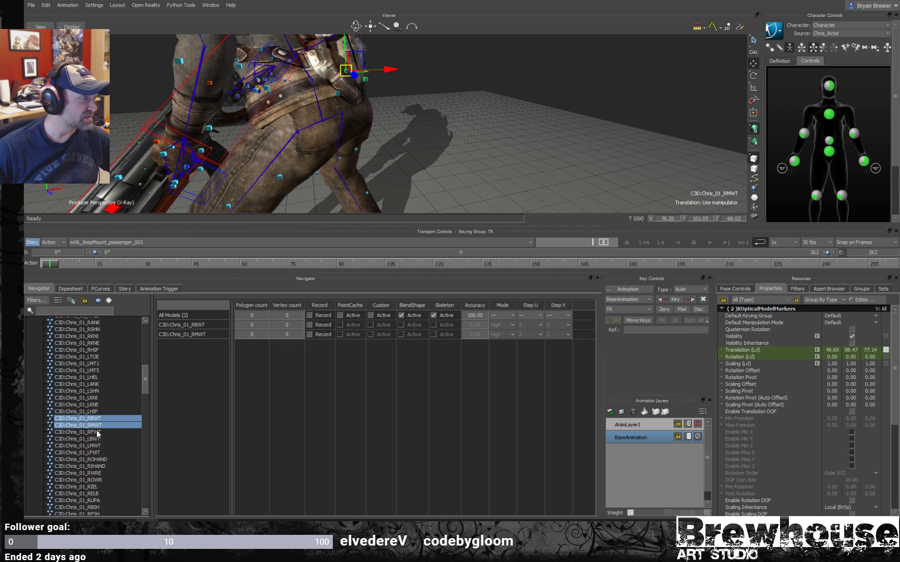
pyautogui.keyDown('shift'); pyautogui.click(94, 439); pyautogui.keyUp('shift')
pyautogui.keyDown('shift'); pyautogui.click(93, 446); pyautogui.keyUp('shift')
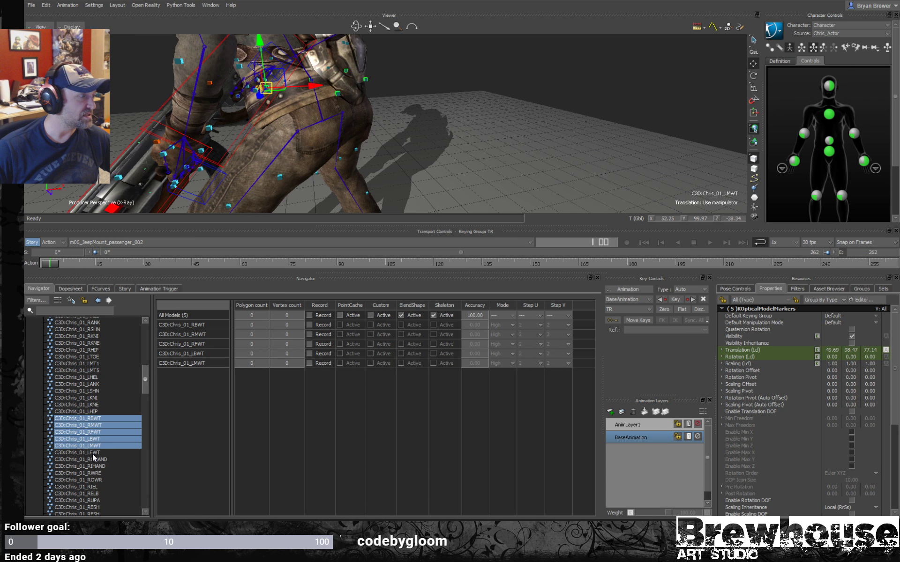
pyautogui.keyDown('shift'); pyautogui.click(93, 452); pyautogui.keyUp('shift')
# - Examine the selected waist markers around the character's hips from several angles
pyautogui.keyDown('alt'); pyautogui.moveTo(277, 89); pyautogui.dragTo(236, 89); pyautogui.keyUp('alt')
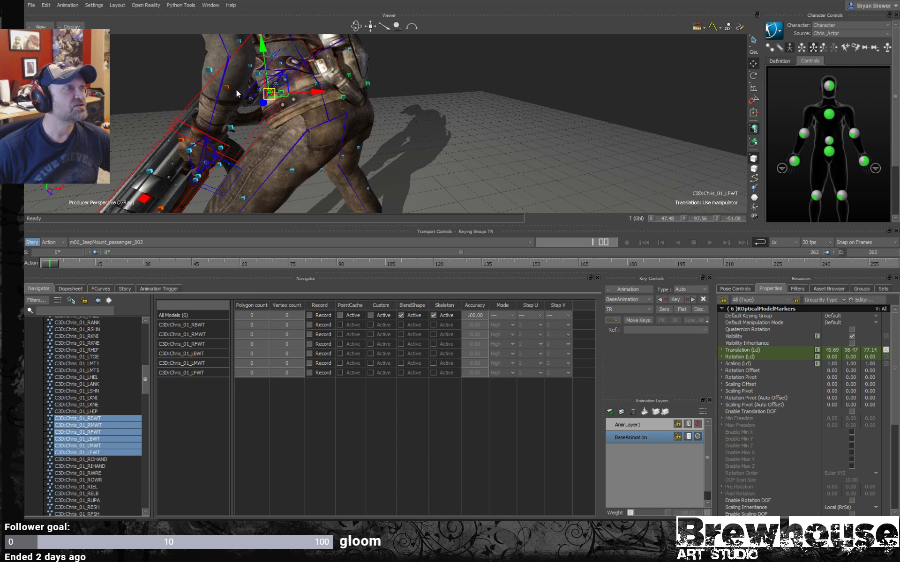
pyautogui.moveTo(237, 89)
pyautogui.keyDown('alt'); pyautogui.mouseDown(button='right')
pyautogui.moveTo(272, 86)
pyautogui.moveTo(250, 87)
pyautogui.mouseUp(button='right'); pyautogui.keyUp('alt')
pyautogui.keyDown('alt'); pyautogui.moveTo(251, 88); pyautogui.dragTo(312, 94, button='middle'); pyautogui.keyUp('alt')
pyautogui.keyDown('alt'); pyautogui.moveTo(312, 94); pyautogui.dragTo(399, 97); pyautogui.keyUp('alt')
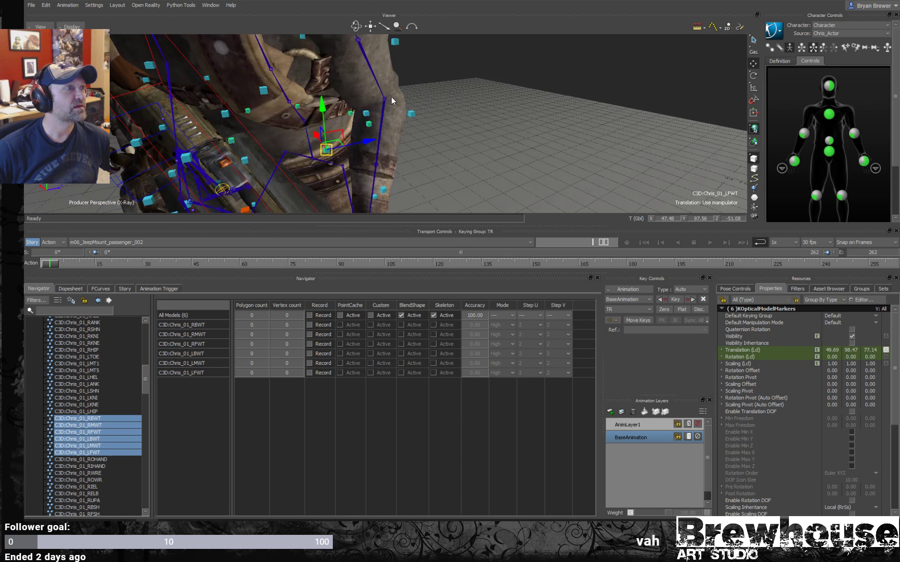
pyautogui.keyDown('alt'); pyautogui.moveTo(398, 97); pyautogui.dragTo(313, 102, button='right'); pyautogui.keyUp('alt')
pyautogui.keyDown('alt'); pyautogui.moveTo(313, 102); pyautogui.dragTo(468, 105); pyautogui.keyUp('alt')
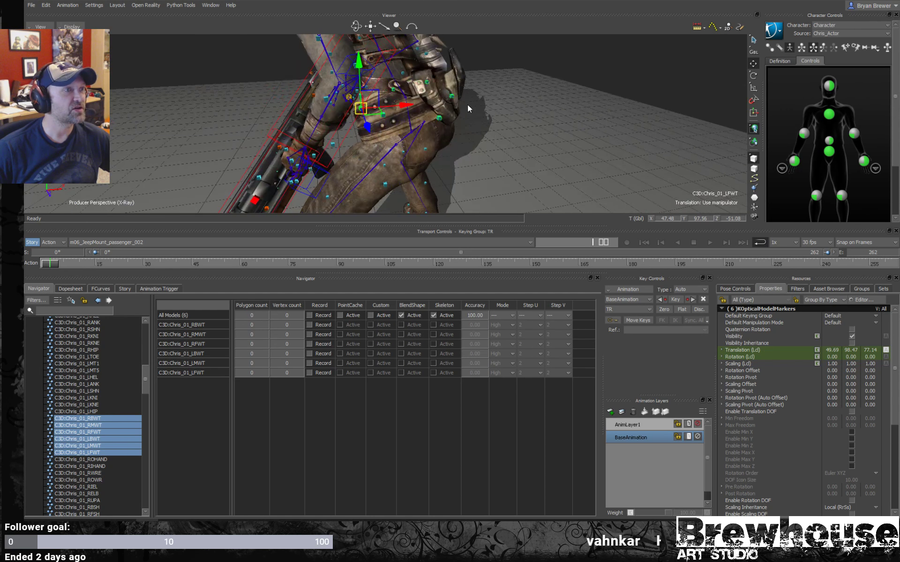
pyautogui.keyDown('alt'); pyautogui.moveTo(467, 105); pyautogui.dragTo(454, 106, button='right'); pyautogui.keyUp('alt')
pyautogui.keyDown('alt'); pyautogui.moveTo(454, 105); pyautogui.dragTo(421, 110, button='middle'); pyautogui.keyUp('alt')
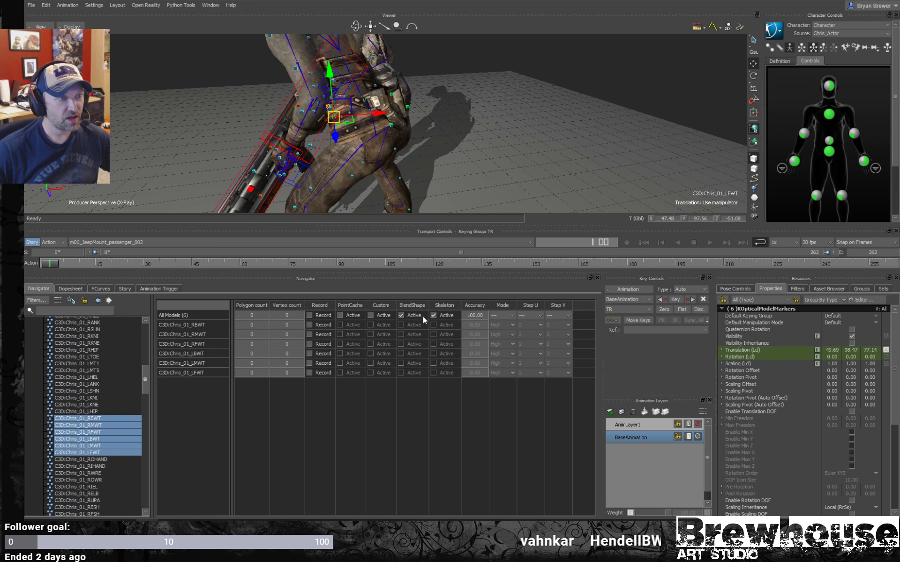
# - Load the six selected waist markers into the optical data view and create a rigid body from them
pyautogui.click(69, 417)
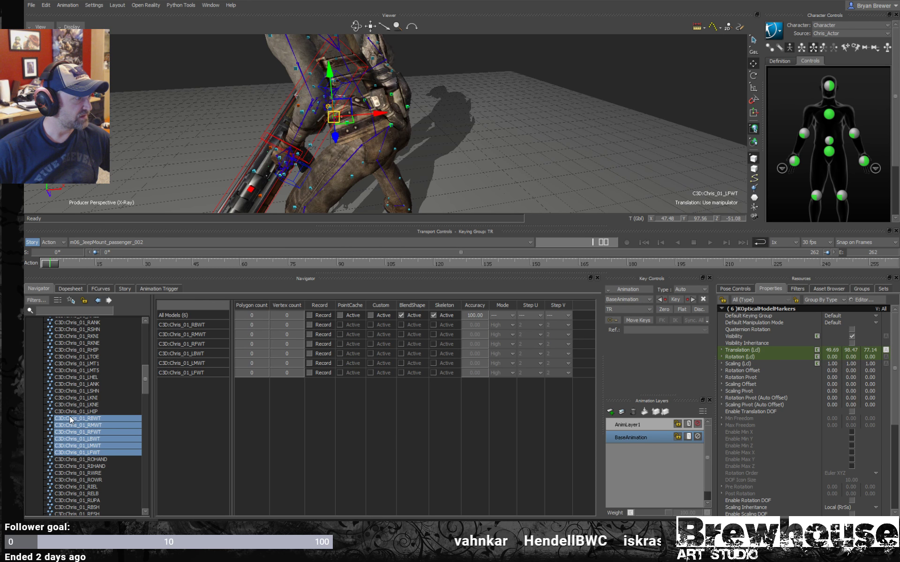
pyautogui.keyDown('shift'); pyautogui.click(94, 453); pyautogui.keyUp('shift')
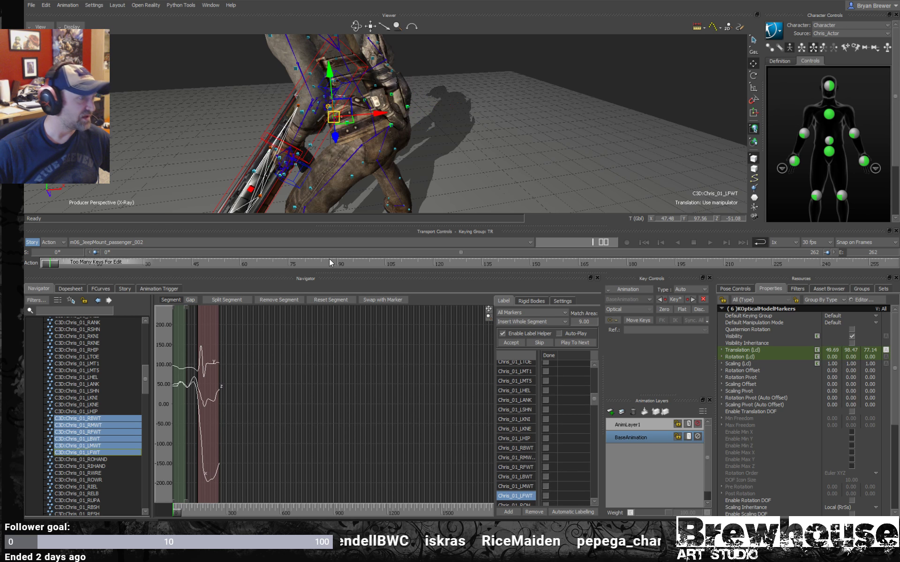
pyautogui.keyDown('ctrl'); pyautogui.moveTo(442, 52); pyautogui.dragTo(462, 143); pyautogui.keyUp('ctrl')
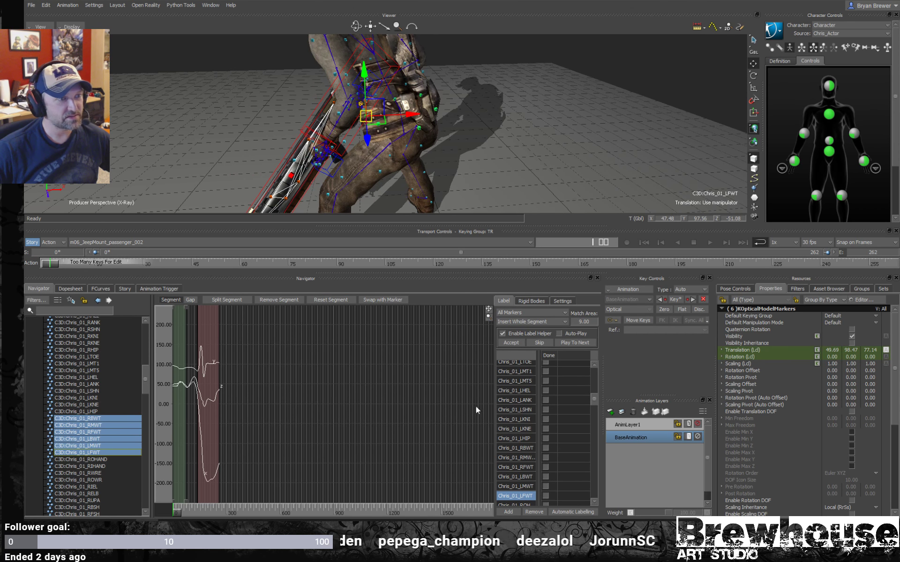
pyautogui.click(534, 301)
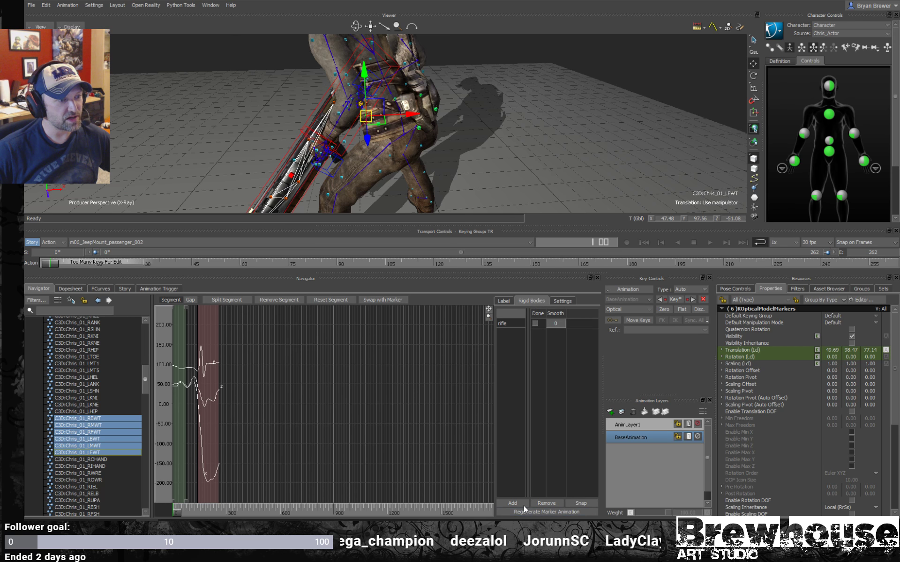
pyautogui.click(509, 503)
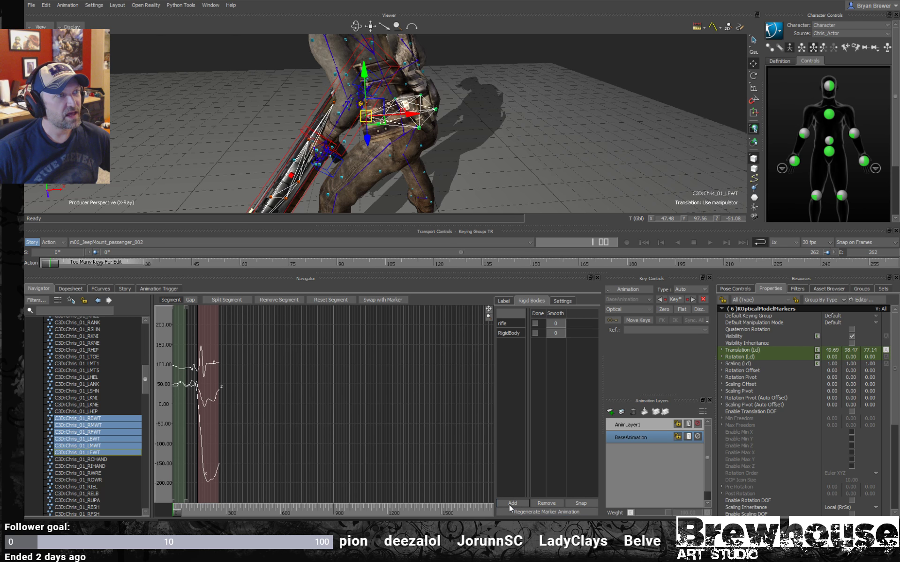
pyautogui.keyDown('ctrl'); pyautogui.keyDown('shift'); pyautogui.moveTo(475, 92); pyautogui.dragTo(377, 125); pyautogui.keyUp('shift'); pyautogui.keyUp('ctrl')
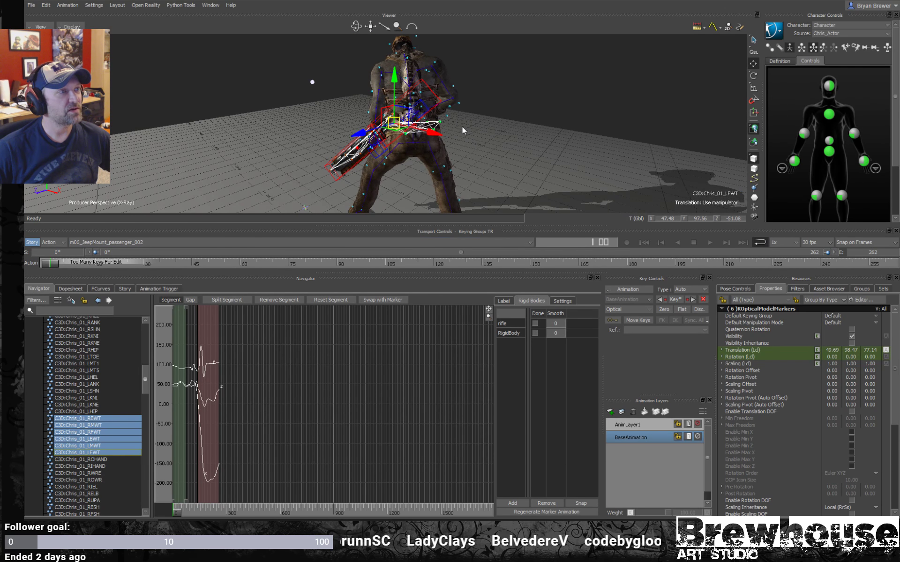
# - Scrub the take between about frames 104 and 149 in Models only display to examine the character's motion
pyautogui.hotkey('ctrl', 'a')
pyautogui.hotkey('ctrl', 'a')
pyautogui.moveTo(52, 264); pyautogui.dragTo(412, 268)
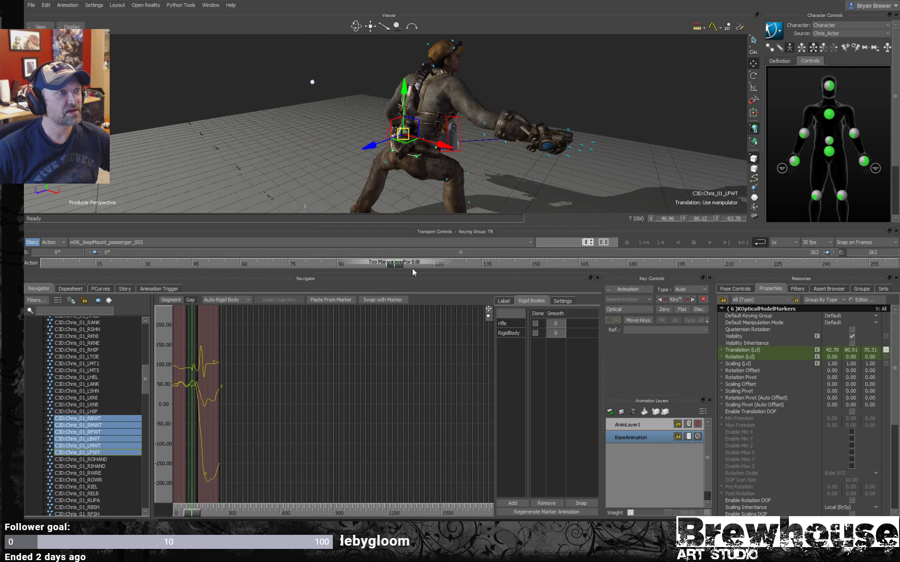
pyautogui.hotkey('ctrl', 'a')
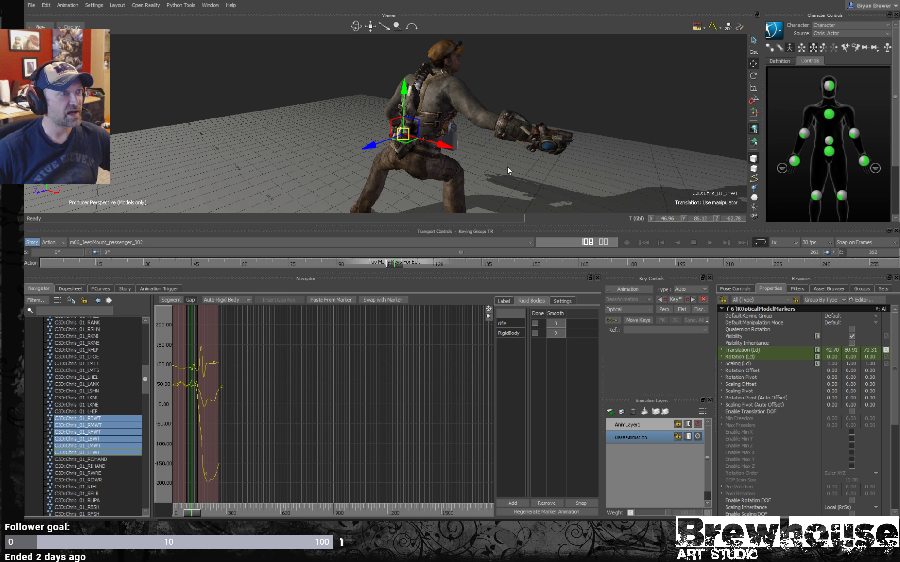
pyautogui.keyDown('ctrl'); pyautogui.keyDown('shift'); pyautogui.moveTo(507, 167); pyautogui.dragTo(524, 154); pyautogui.keyUp('shift'); pyautogui.keyUp('ctrl')
pyautogui.hotkey('ctrl', 'space')
pyautogui.hotkey('ctrl', 'space')
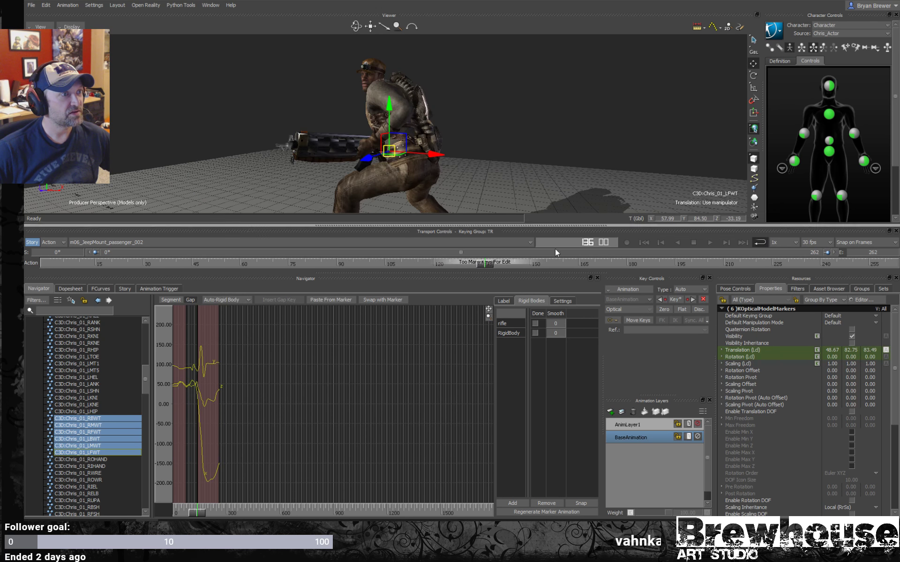
pyautogui.moveTo(490, 264); pyautogui.dragTo(383, 256)
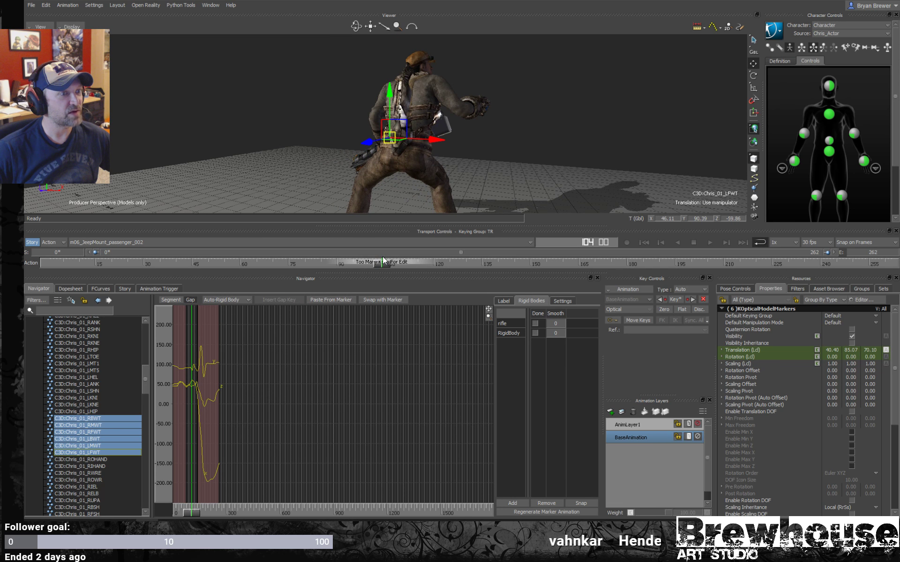
pyautogui.hotkey('ctrl', 'space')
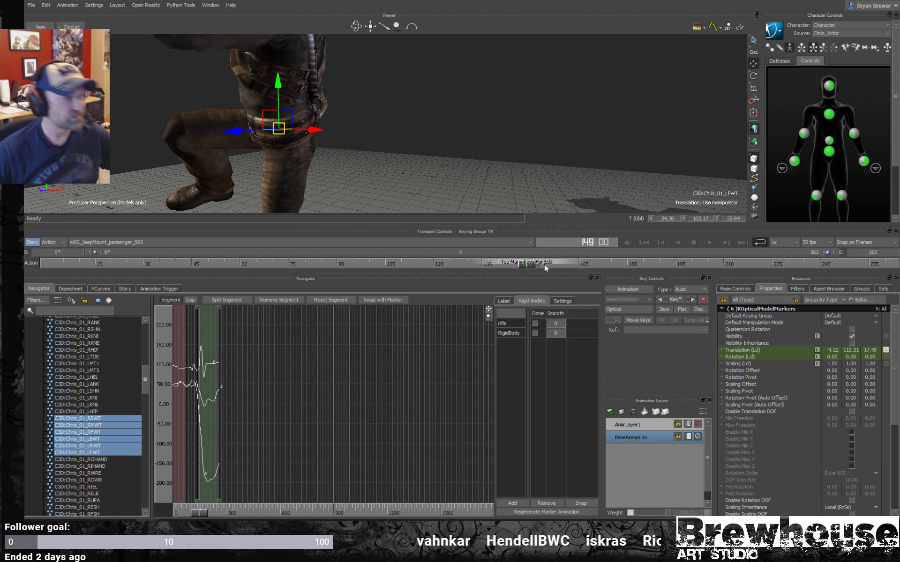
pyautogui.moveTo(524, 260); pyautogui.dragTo(385, 253)
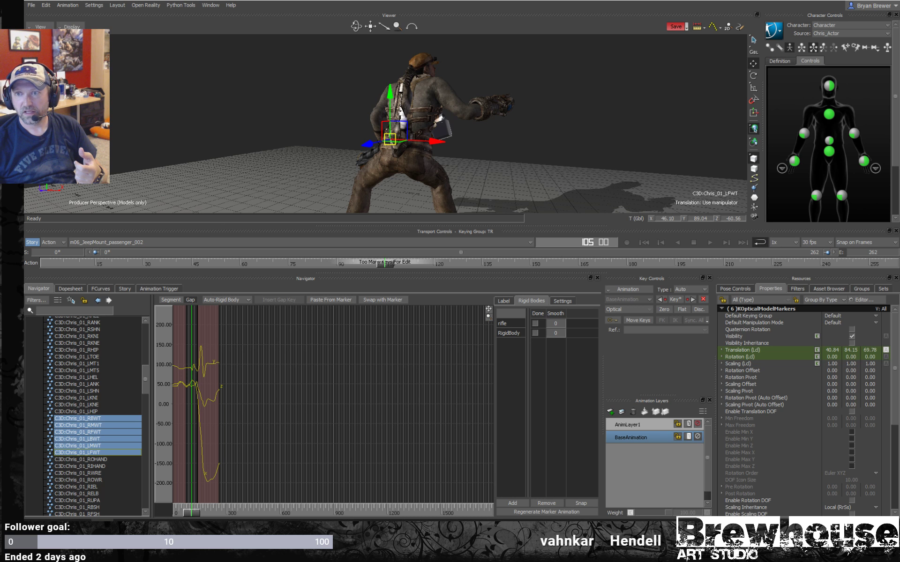
# - Switch to Photos, look through the reference pictures of the mocap performer holding the prop weapon, and close the viewer
pyautogui.hotkey('alt', 'Tab')
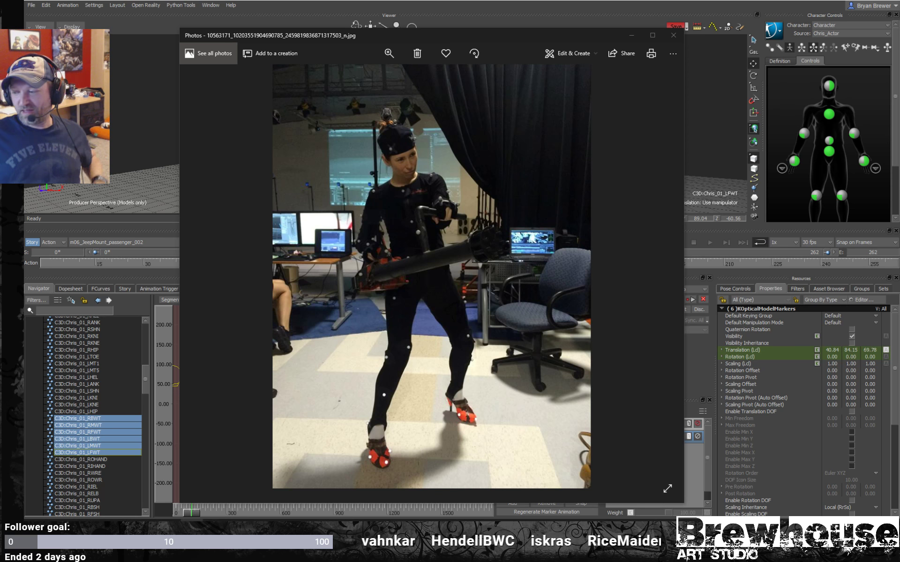
pyautogui.scroll(-1, 522, 268)
pyautogui.scroll(1, 510, 272)
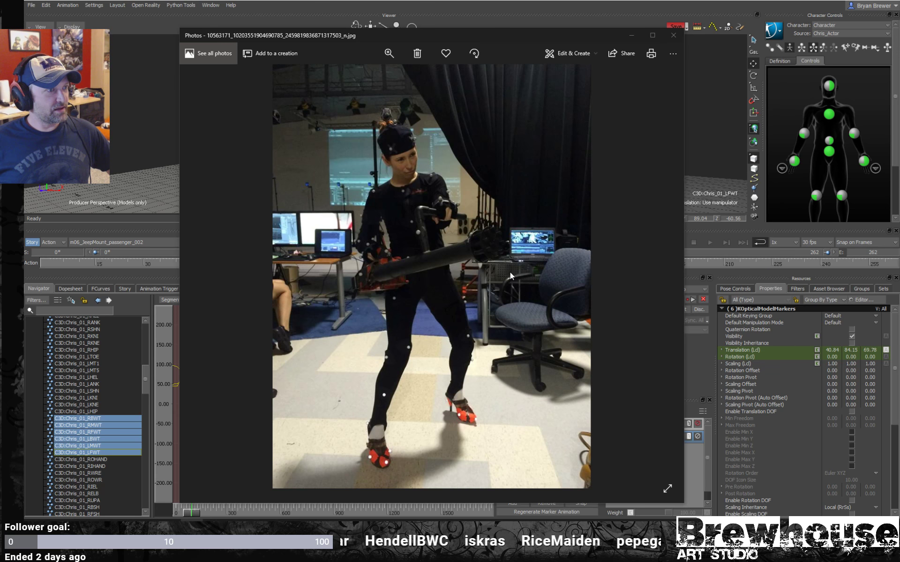
pyautogui.scroll(-1, 511, 274)
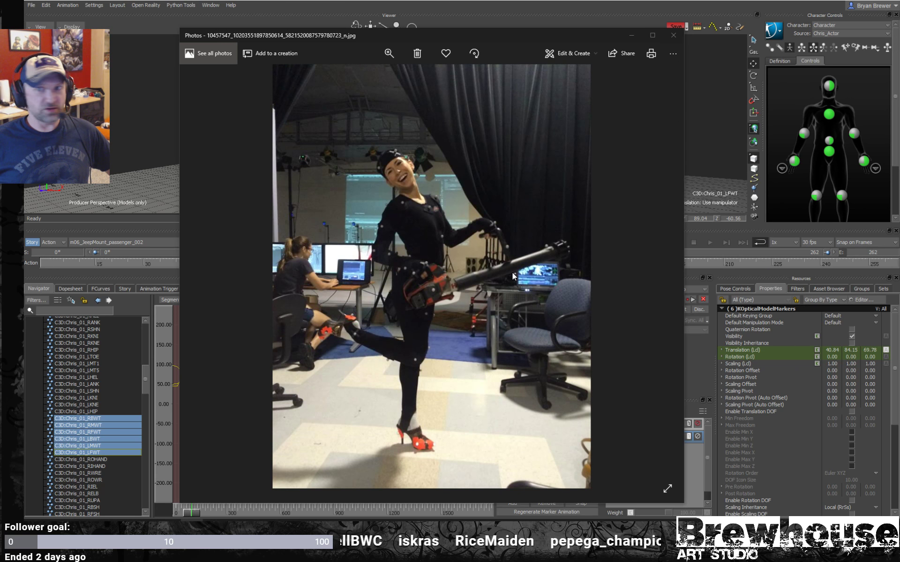
pyautogui.scroll(-1, 516, 273)
pyautogui.scroll(1, 516, 277)
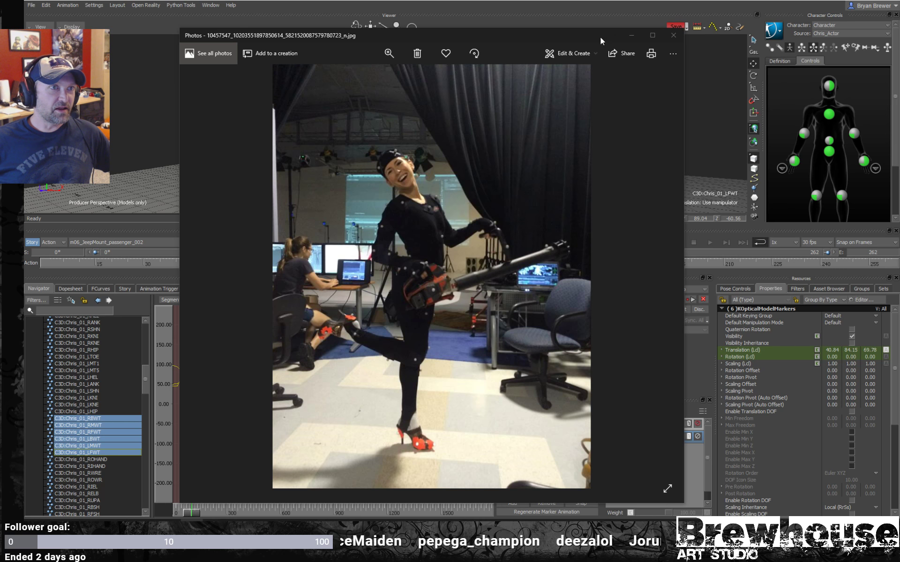
pyautogui.click(673, 35)
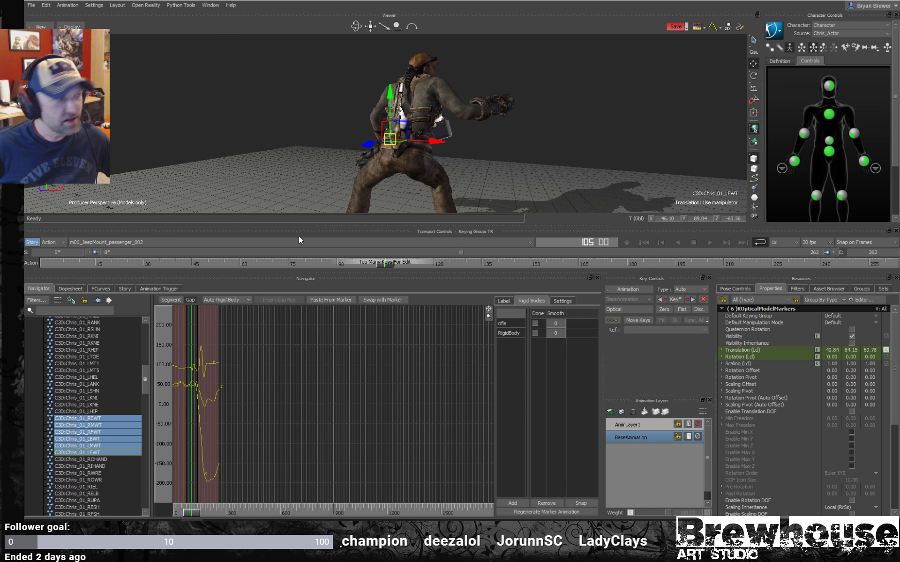
# - Select the five markers around the first performer's head in X-Ray display and create a rigid body from them
pyautogui.keyDown('ctrl'); pyautogui.keyDown('shift'); pyautogui.moveTo(396, 129); pyautogui.dragTo(481, 136); pyautogui.keyUp('shift'); pyautogui.keyUp('ctrl')
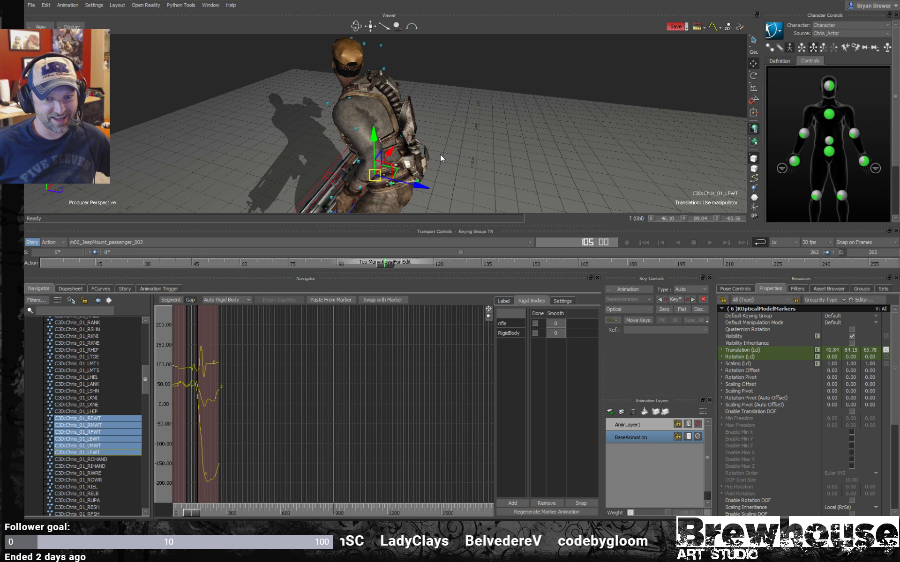
pyautogui.keyDown('ctrl'); pyautogui.keyDown('shift'); pyautogui.moveTo(438, 155); pyautogui.dragTo(458, 81); pyautogui.keyUp('shift'); pyautogui.keyUp('ctrl')
pyautogui.hotkey('ctrl', 'a')
pyautogui.hotkey('ctrl', 'a')
pyautogui.hotkey('ctrl', 'a')
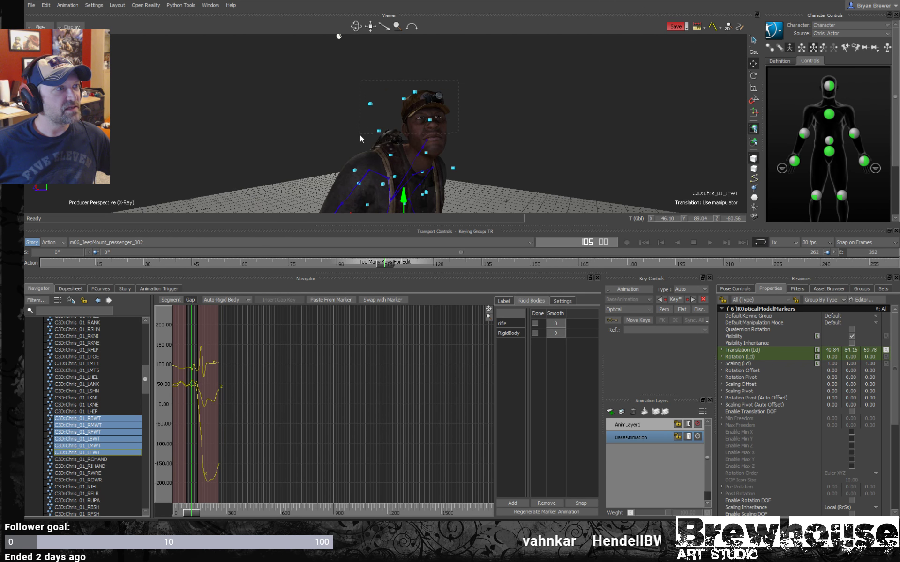
pyautogui.moveTo(360, 135); pyautogui.dragTo(360, 136)
pyautogui.keyDown('ctrl'); pyautogui.keyDown('shift'); pyautogui.moveTo(434, 162); pyautogui.dragTo(455, 150); pyautogui.keyUp('shift'); pyautogui.keyUp('ctrl')
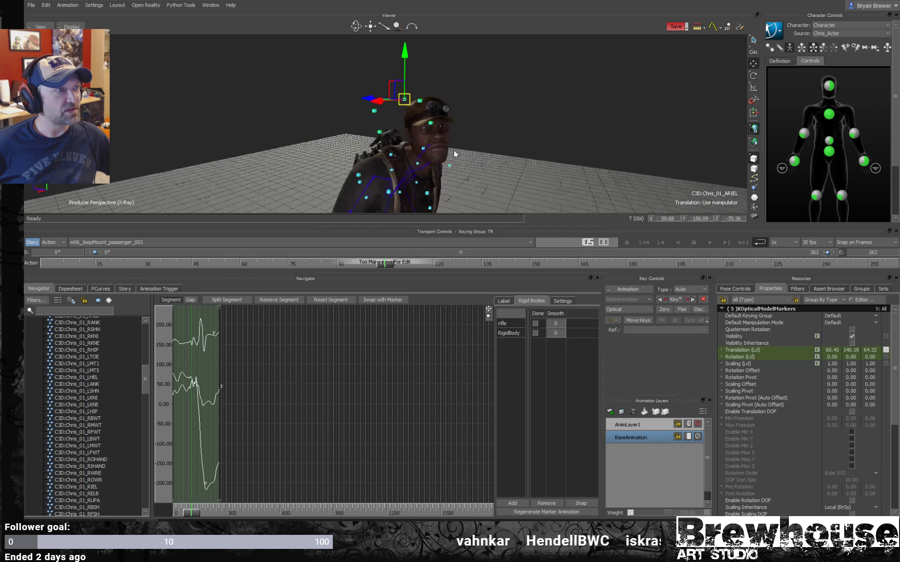
pyautogui.click(512, 503)
# - Select the CLAV marker and the two chest markers, examine the torso from several angles, and clear the selection
pyautogui.keyDown('ctrl'); pyautogui.keyDown('shift'); pyautogui.moveTo(547, 111); pyautogui.dragTo(440, 128); pyautogui.keyUp('shift'); pyautogui.keyUp('ctrl')
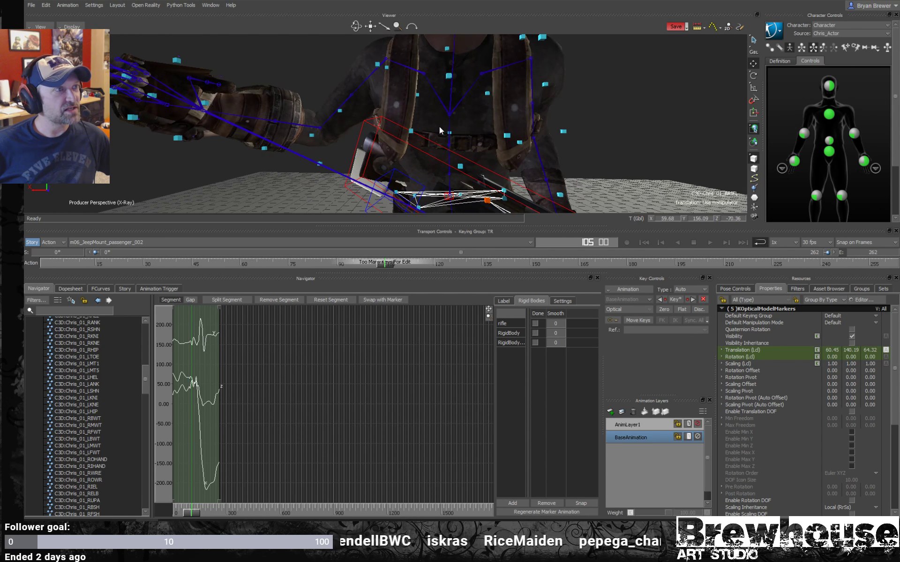
pyautogui.click(448, 76)
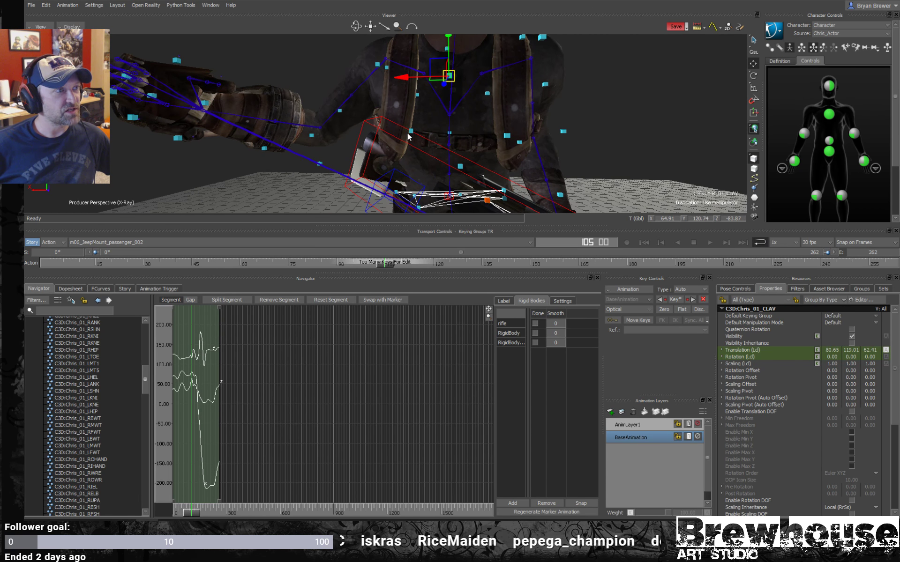
pyautogui.keyDown('shift'); pyautogui.click(411, 130); pyautogui.keyUp('shift')
pyautogui.keyDown('shift'); pyautogui.click(507, 134); pyautogui.keyUp('shift')
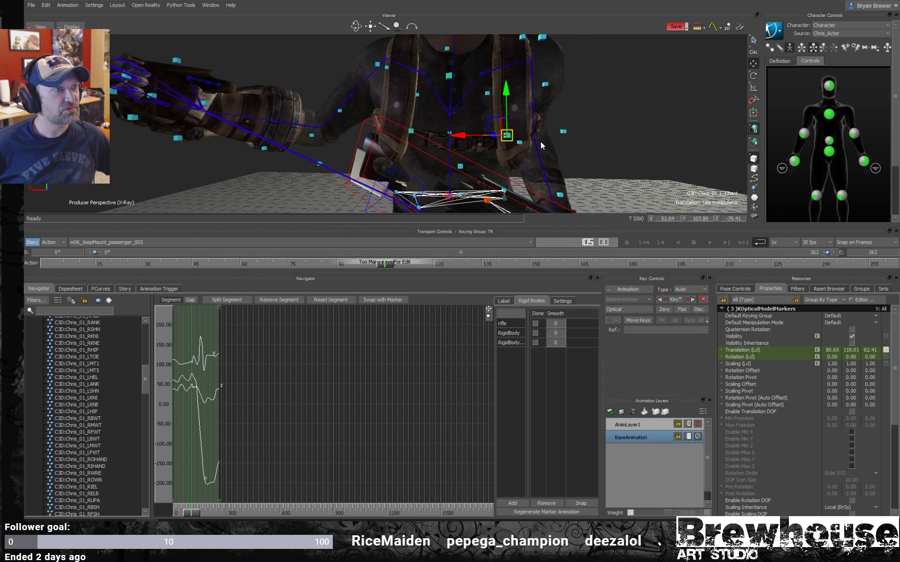
pyautogui.keyDown('ctrl'); pyautogui.moveTo(541, 146); pyautogui.dragTo(399, 168); pyautogui.keyUp('ctrl')
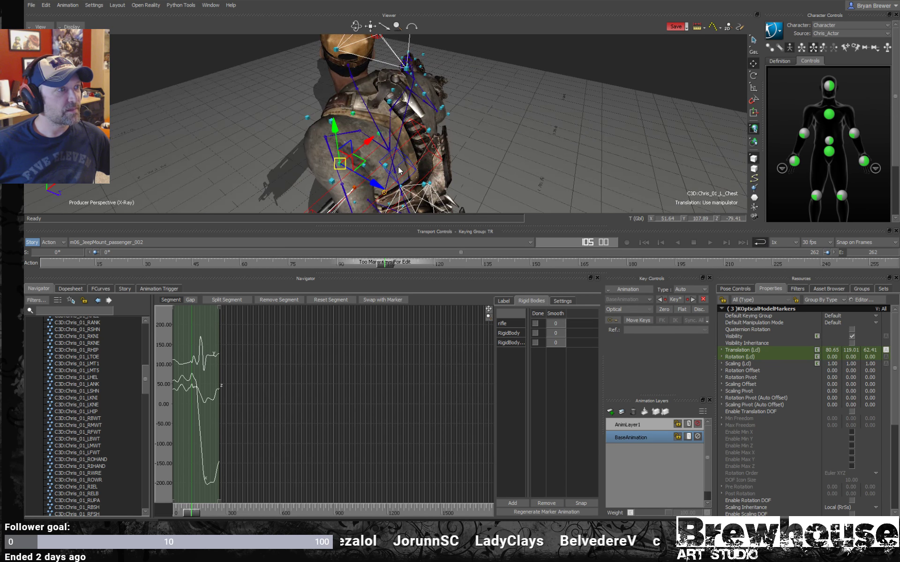
pyautogui.keyDown('ctrl'); pyautogui.keyDown('shift'); pyautogui.moveTo(431, 122); pyautogui.dragTo(457, 78); pyautogui.keyUp('shift'); pyautogui.keyUp('ctrl')
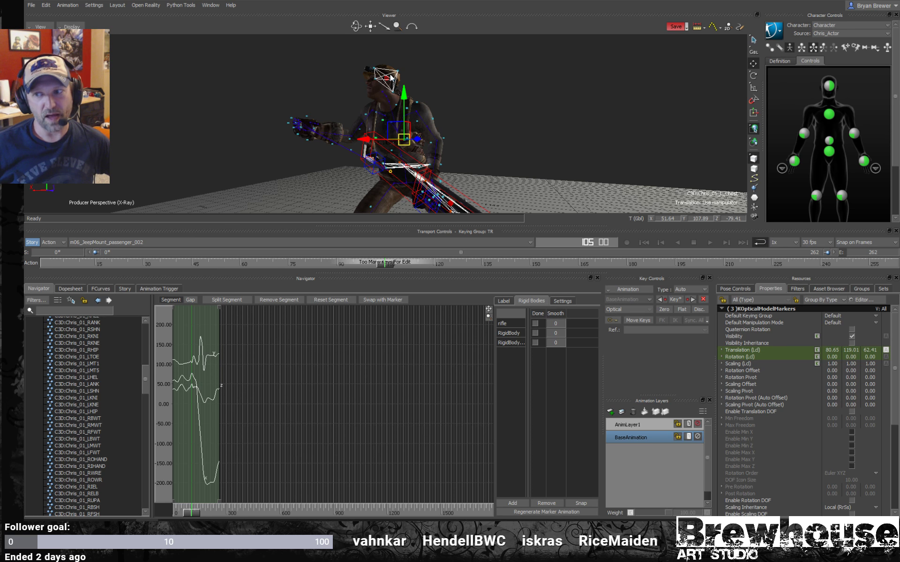
pyautogui.click(539, 105)
# - Play the take from the start in normal display, stop at frame 75 and examine the character's pose
pyautogui.keyDown('ctrl'); pyautogui.moveTo(539, 105); pyautogui.dragTo(459, 142); pyautogui.keyUp('ctrl')
pyautogui.hotkey('ctrl', 'a')
pyautogui.hotkey('ctrl', 'space')
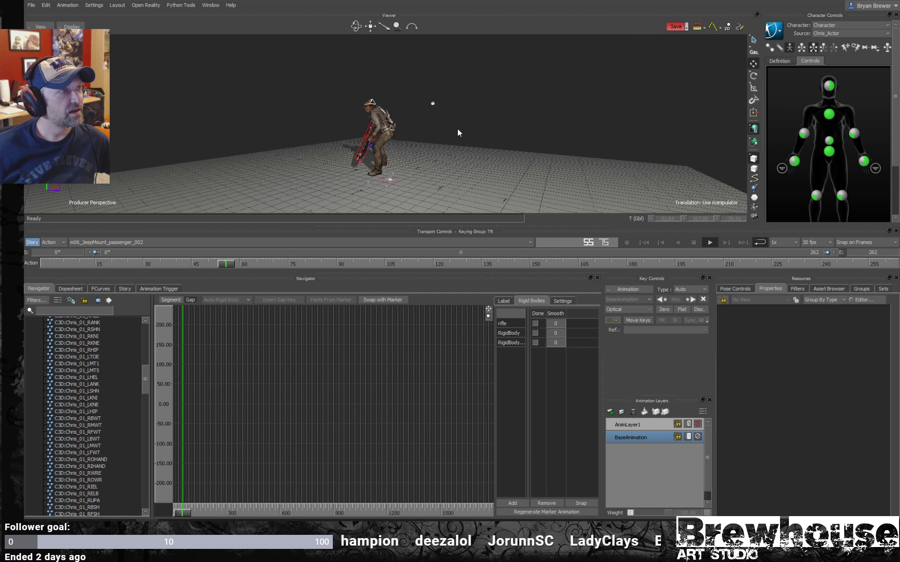
pyautogui.press('space')
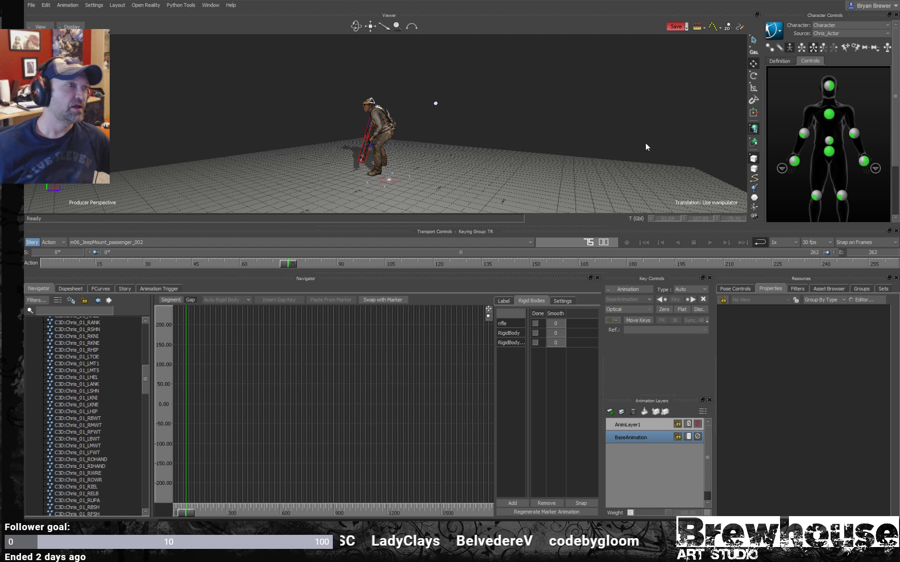
pyautogui.keyDown('ctrl'); pyautogui.moveTo(385, 162); pyautogui.dragTo(443, 112); pyautogui.keyUp('ctrl')
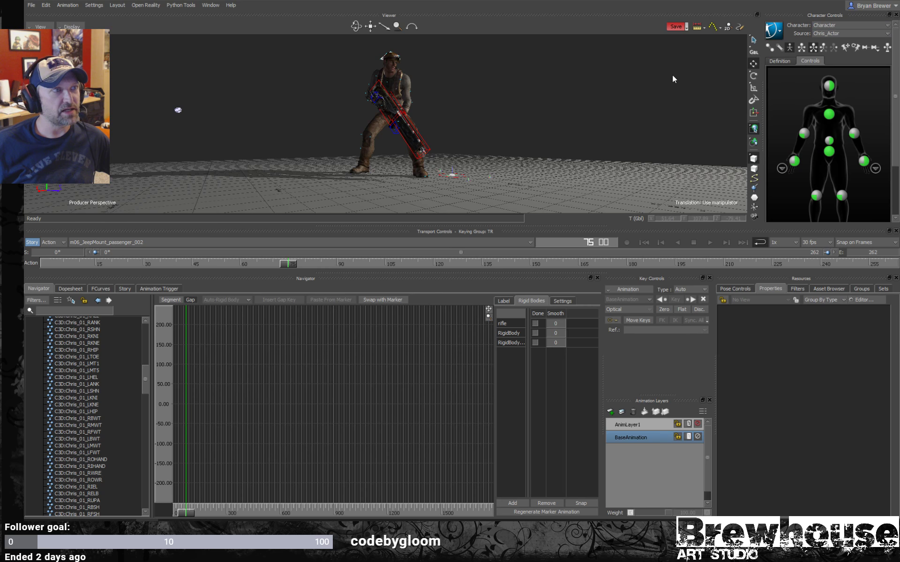
# - Bake the character's actor-driven motion to its skeleton
pyautogui.keyDown('ctrl'); pyautogui.keyDown('shift'); pyautogui.moveTo(672, 74); pyautogui.dragTo(632, 90); pyautogui.keyUp('shift'); pyautogui.keyUp('ctrl')
pyautogui.click(780, 32)
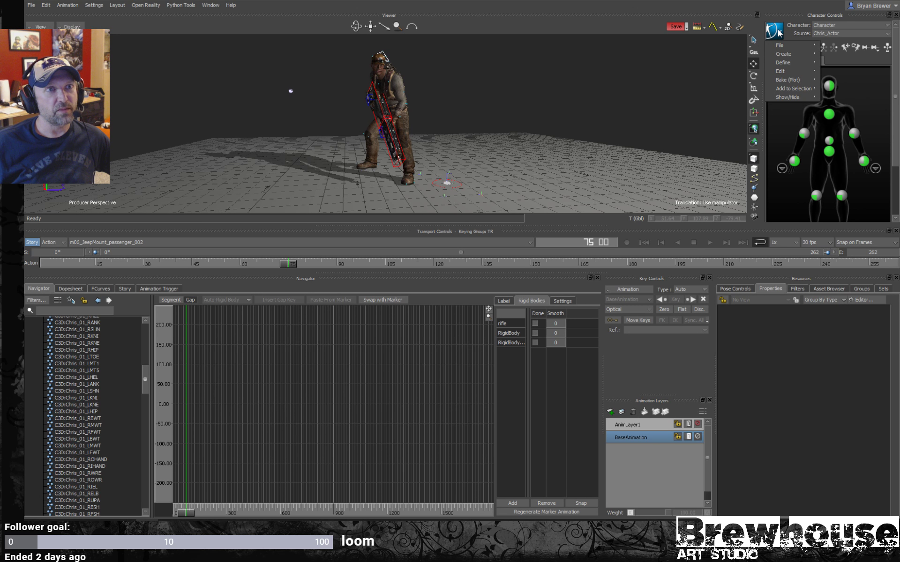
pyautogui.moveTo(795, 81)
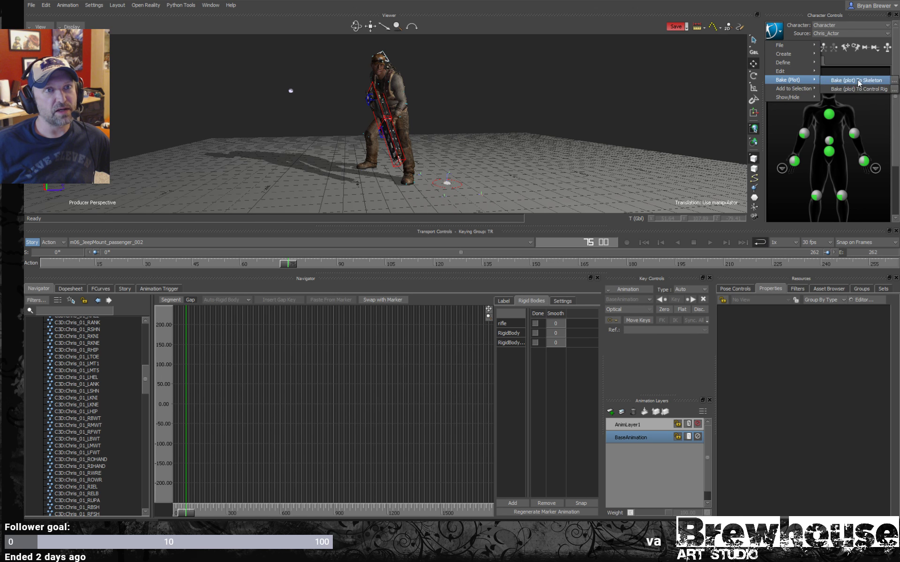
pyautogui.click(856, 80)
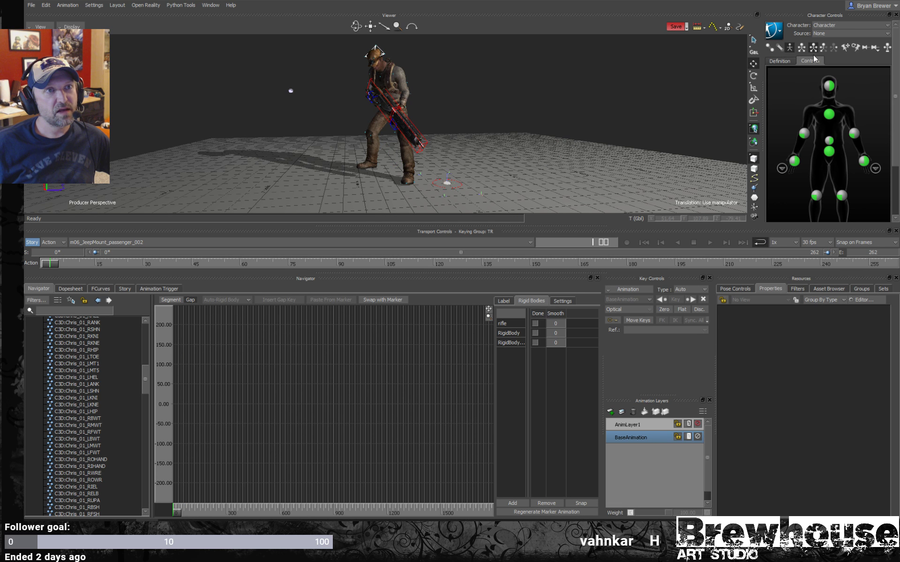
# - Bake the character's skeleton animation to a new FK/IK control rig
pyautogui.click(774, 29)
pyautogui.moveTo(789, 81)
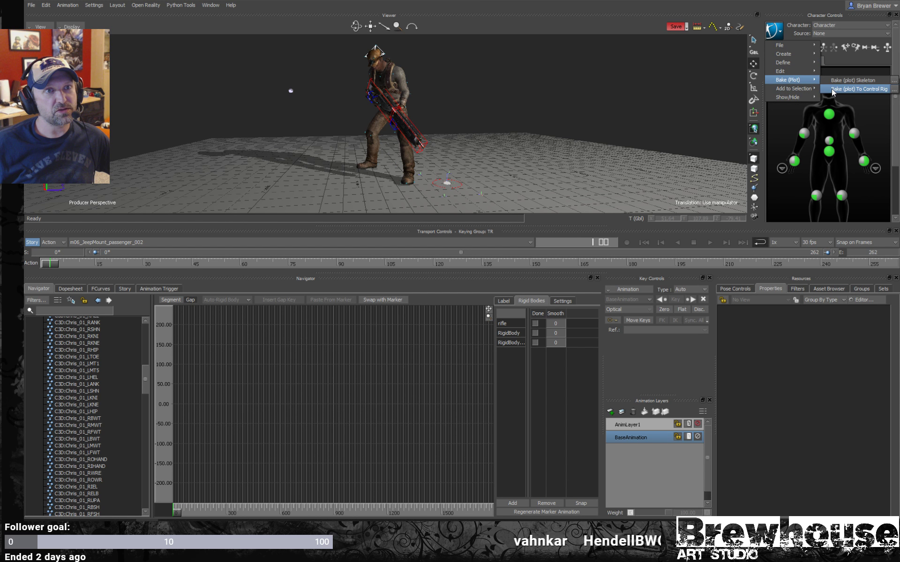
pyautogui.click(833, 90)
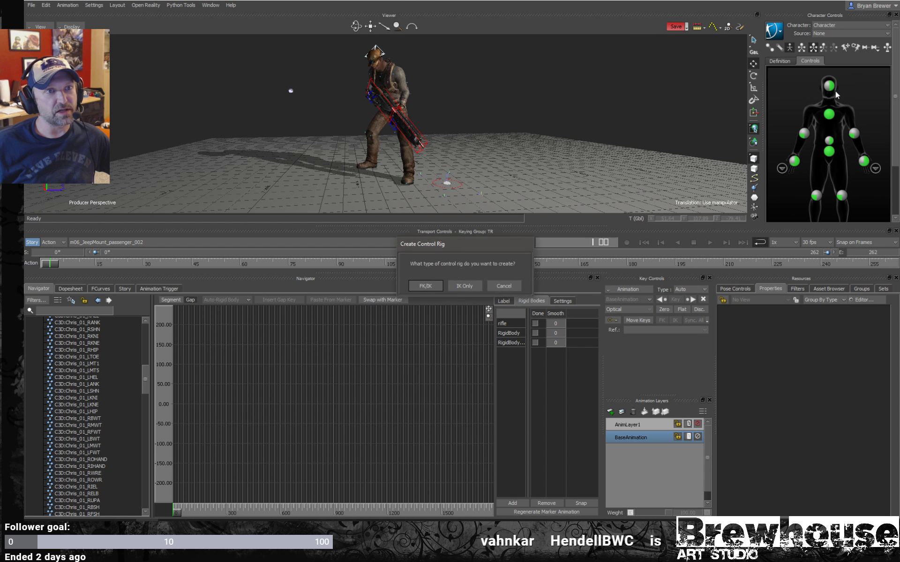
pyautogui.click(426, 287)
# - Play the take on the control rig, switch to X-Ray display, and stop at frame 68
pyautogui.moveTo(368, 145)
pyautogui.keyDown('alt'); pyautogui.mouseDown()
pyautogui.moveTo(333, 176)
pyautogui.moveTo(427, 153)
pyautogui.moveTo(487, 166)
pyautogui.moveTo(457, 145)
pyautogui.moveTo(376, 142)
pyautogui.mouseUp(); pyautogui.keyUp('alt')
pyautogui.hotkey('ctrl', 'space')
pyautogui.moveTo(489, 148)
pyautogui.keyDown('alt'); pyautogui.mouseDown()
pyautogui.moveTo(548, 142)
pyautogui.moveTo(497, 148)
pyautogui.mouseUp(); pyautogui.keyUp('alt')
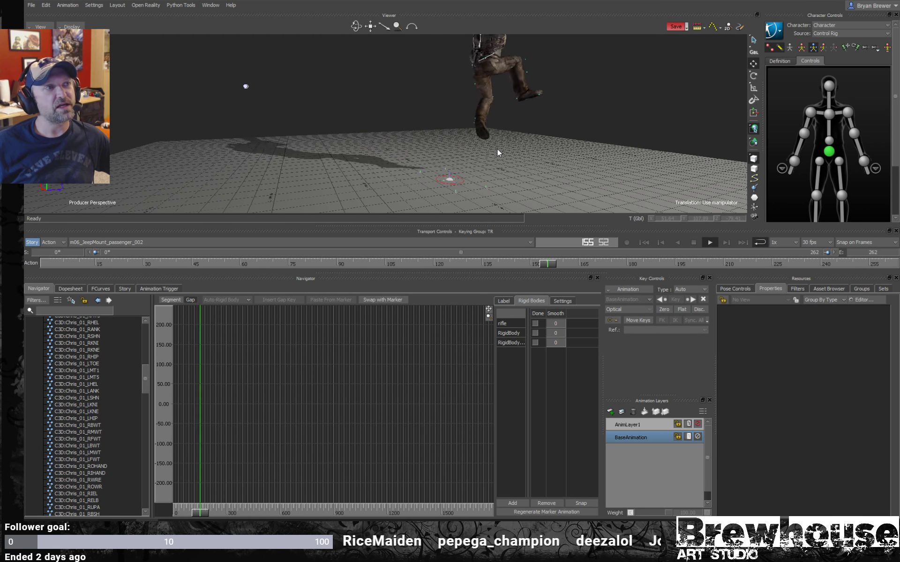
pyautogui.hotkey('ctrl', 'a')
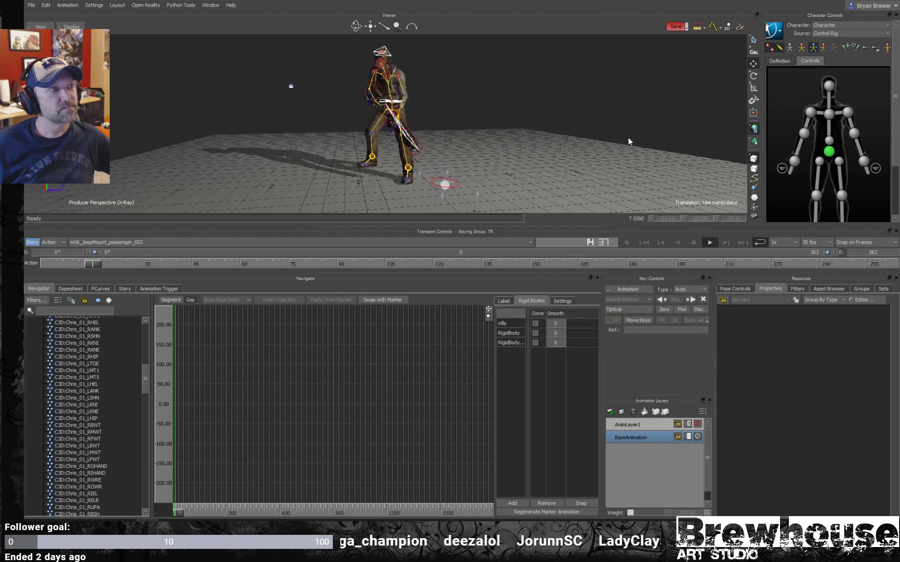
pyautogui.press('space')
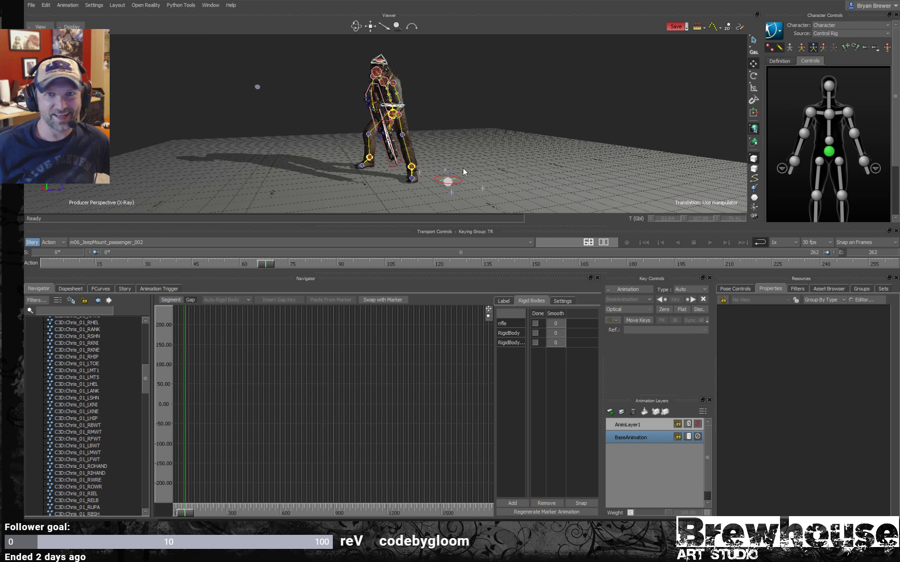
# - Examine the character's weapon pose at frame 68 from another side in Models only display
pyautogui.keyDown('alt'); pyautogui.moveTo(401, 120); pyautogui.dragTo(352, 129, button='right'); pyautogui.keyUp('alt')
pyautogui.keyDown('alt'); pyautogui.moveTo(356, 128); pyautogui.dragTo(486, 108); pyautogui.keyUp('alt')
pyautogui.hotkey('ctrl', 'a')
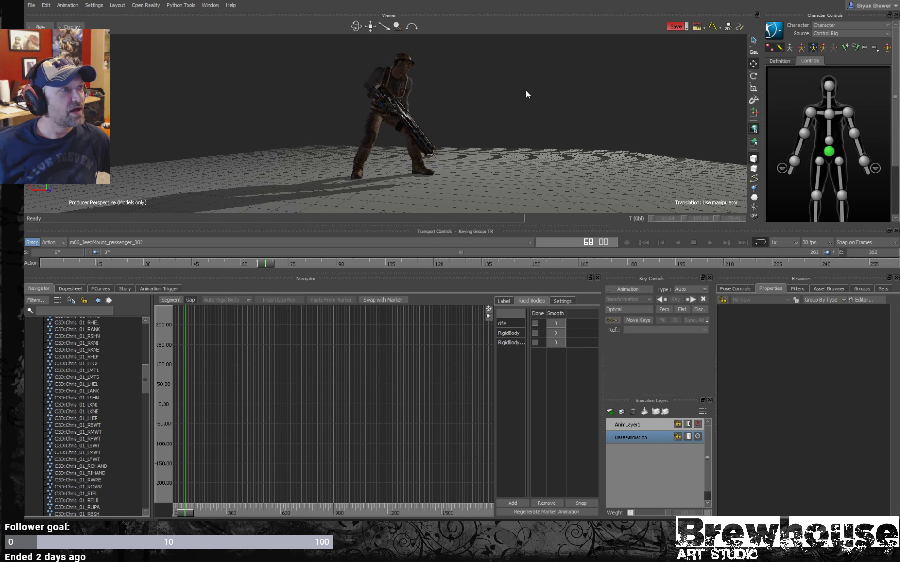